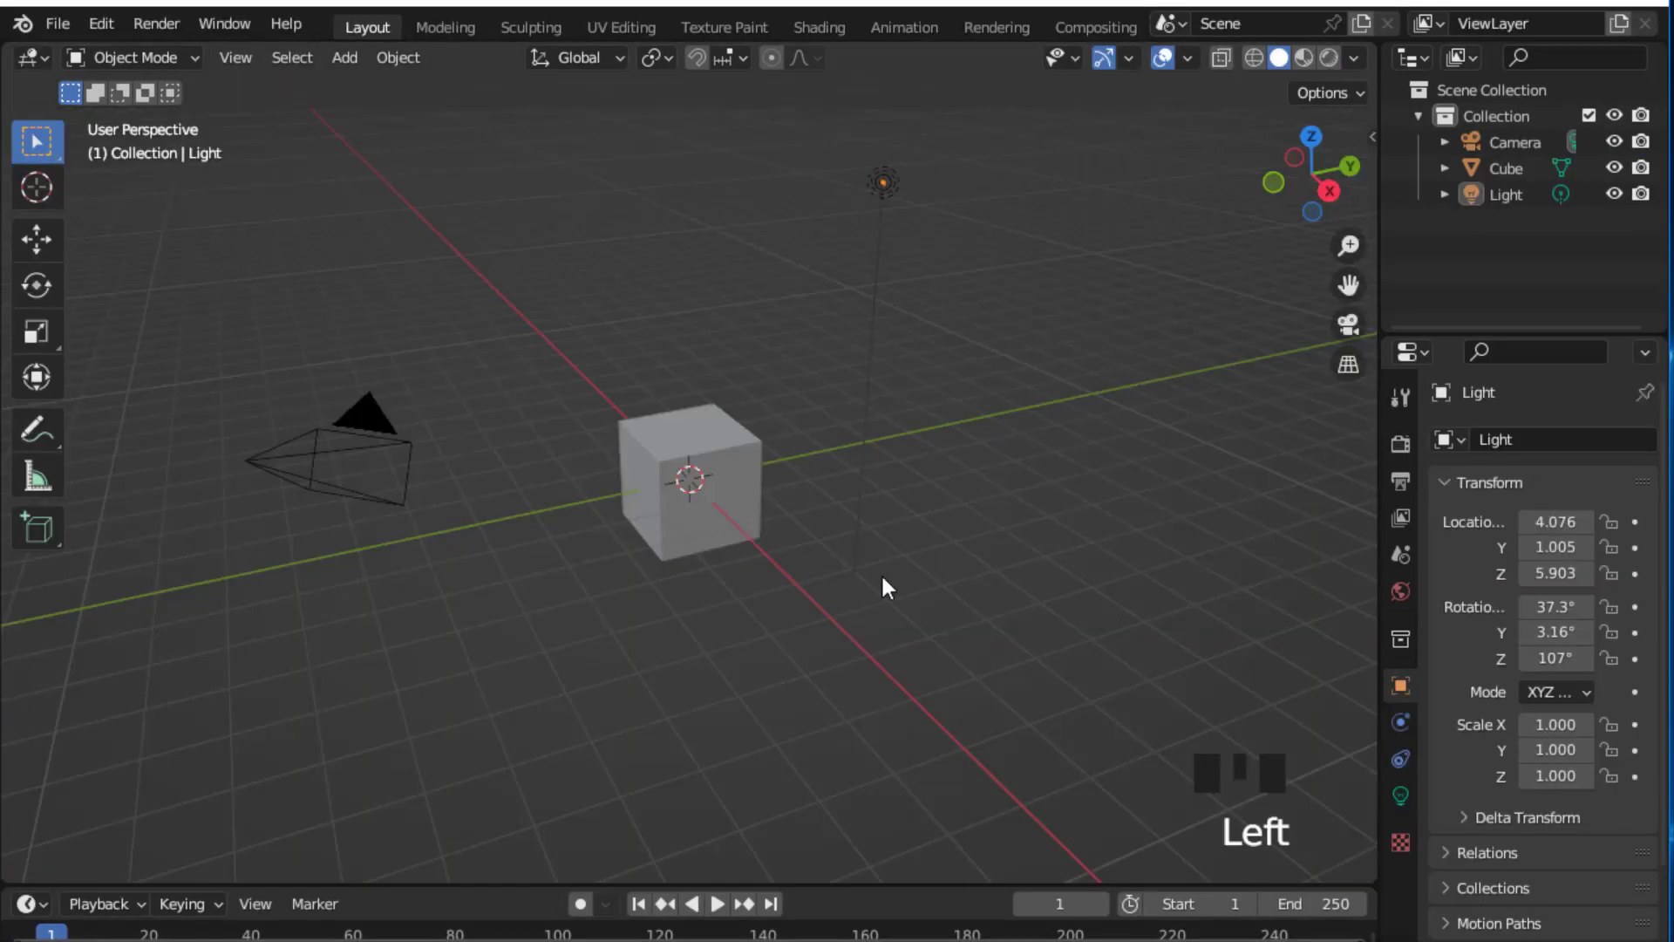
Step: Delete all the default objects from the scene and add a UV sphere mesh at the origin
{"action": "key", "text": "a"}
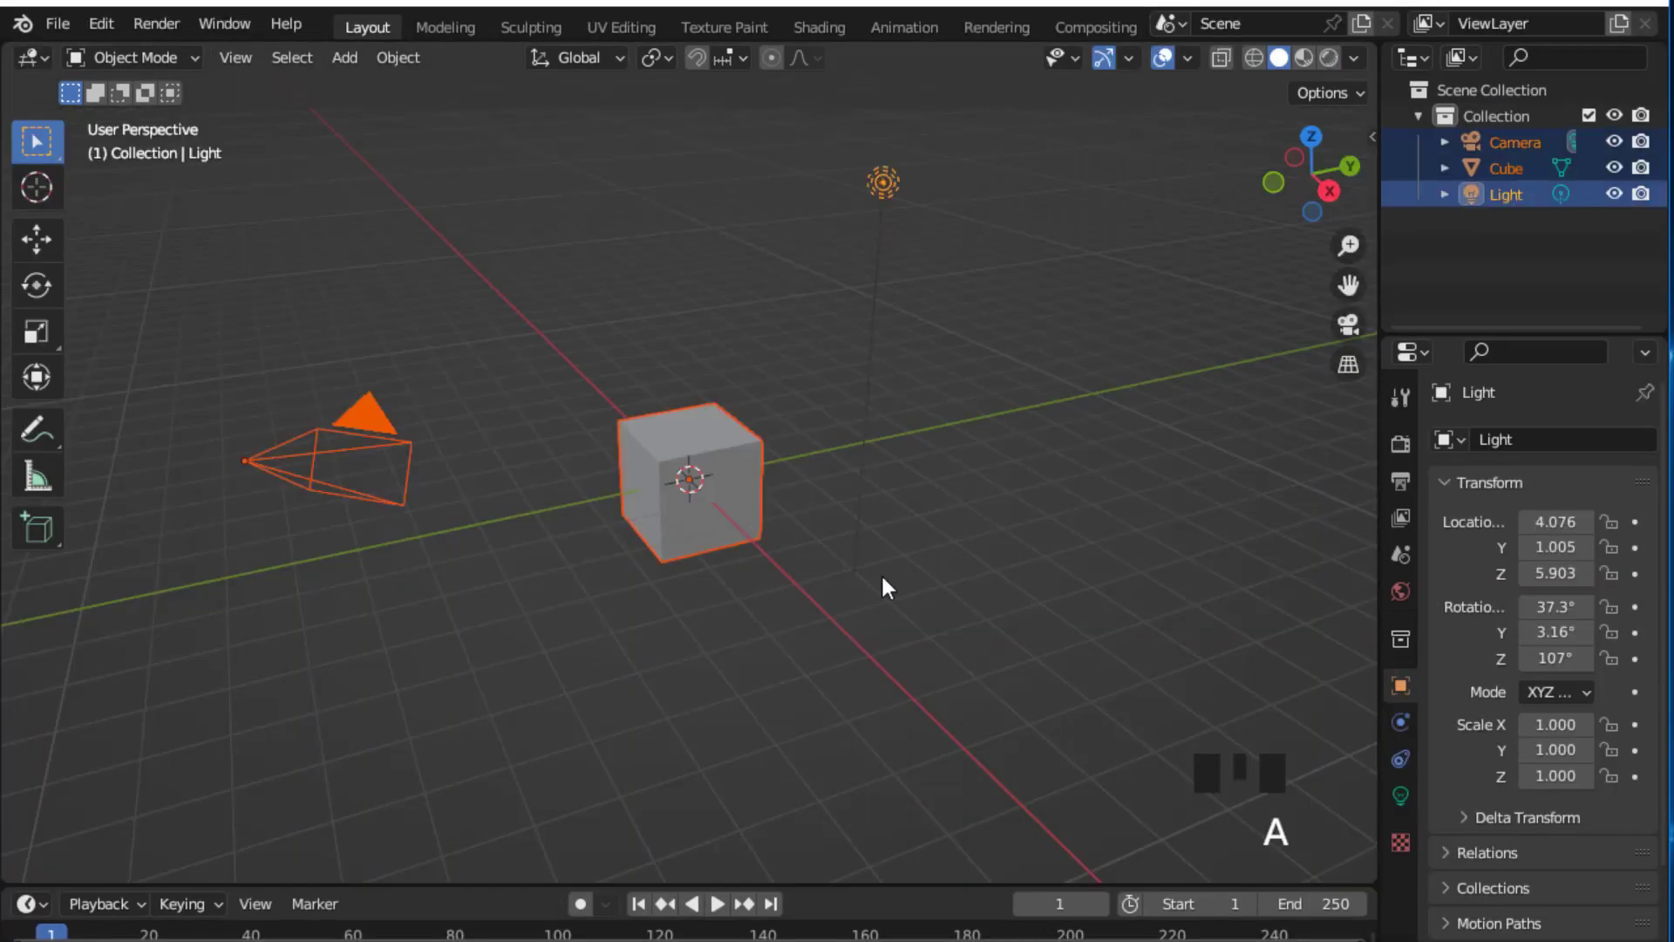
{"action": "key", "text": "Delete"}
{"action": "middle_click_drag", "start_coordinate": [849, 556], "coordinate": [818, 545]}
{"action": "key", "text": "shift+a"}
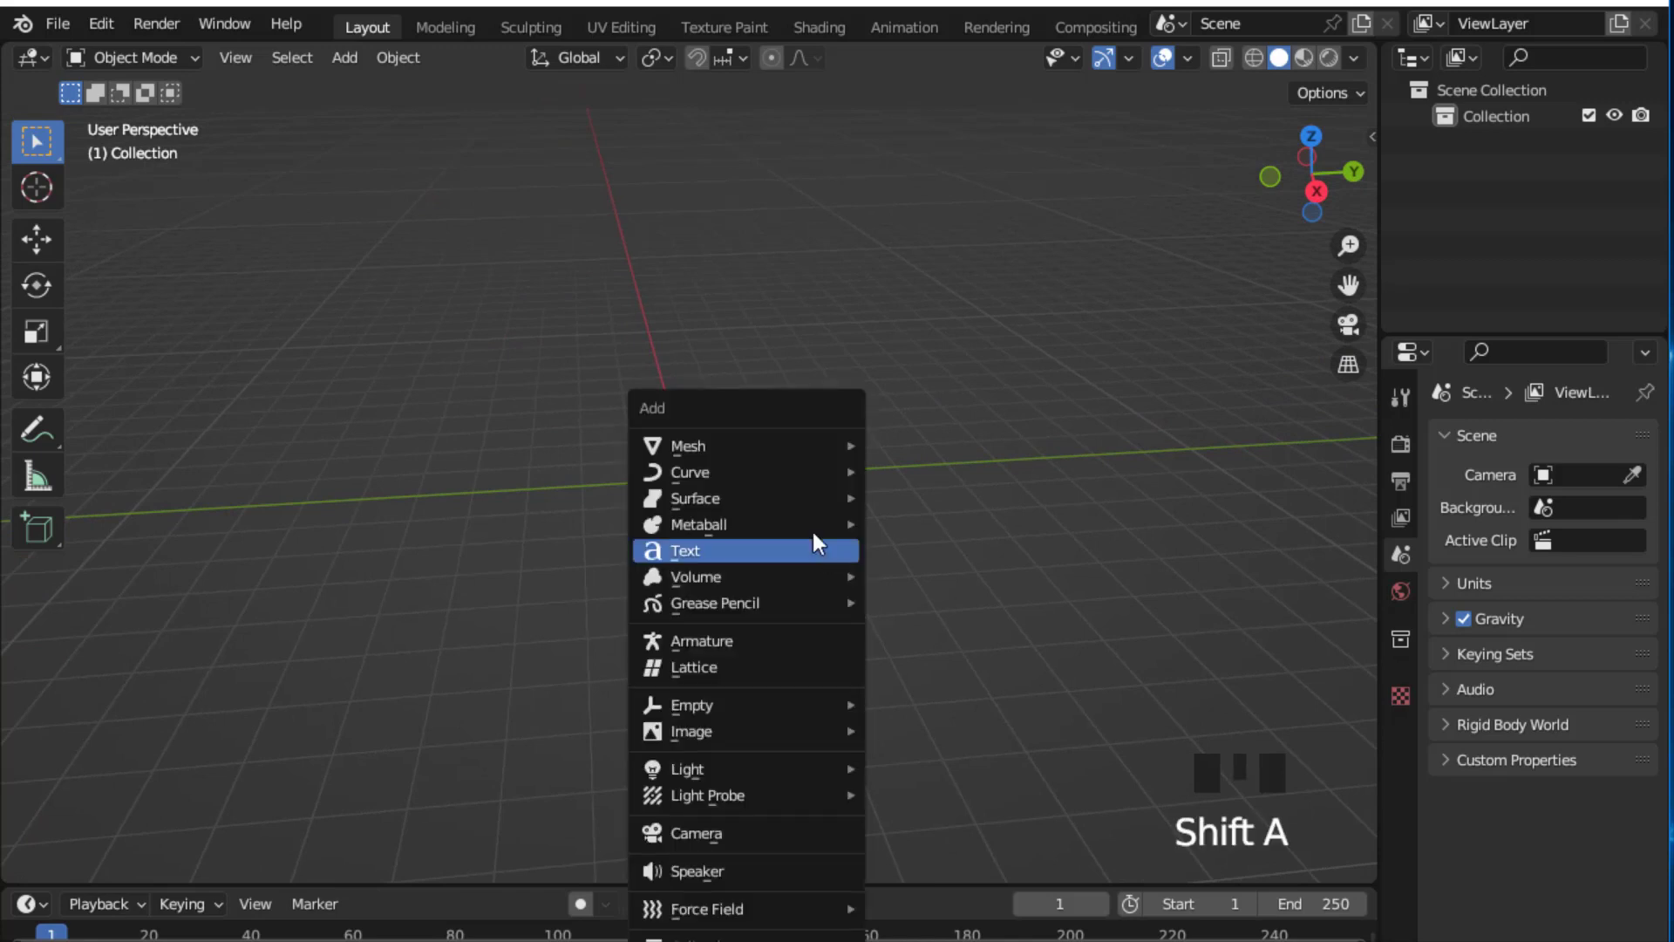
{"action": "mouse_move", "coordinate": [763, 447]}
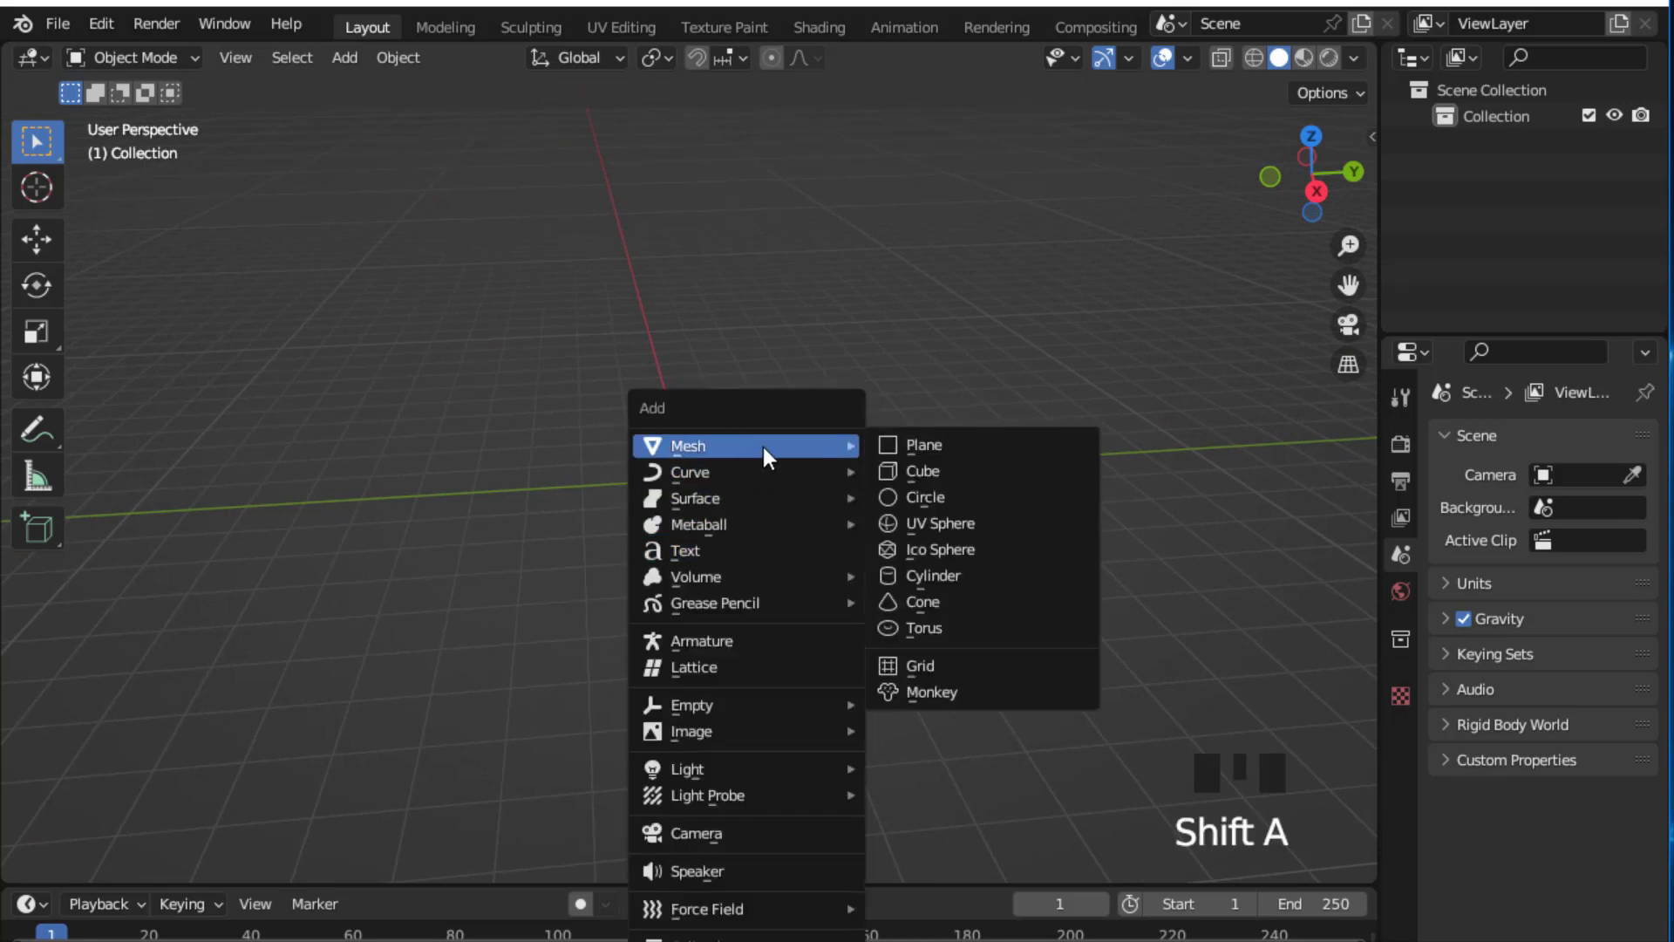
{"action": "left_click", "coordinate": [948, 524]}
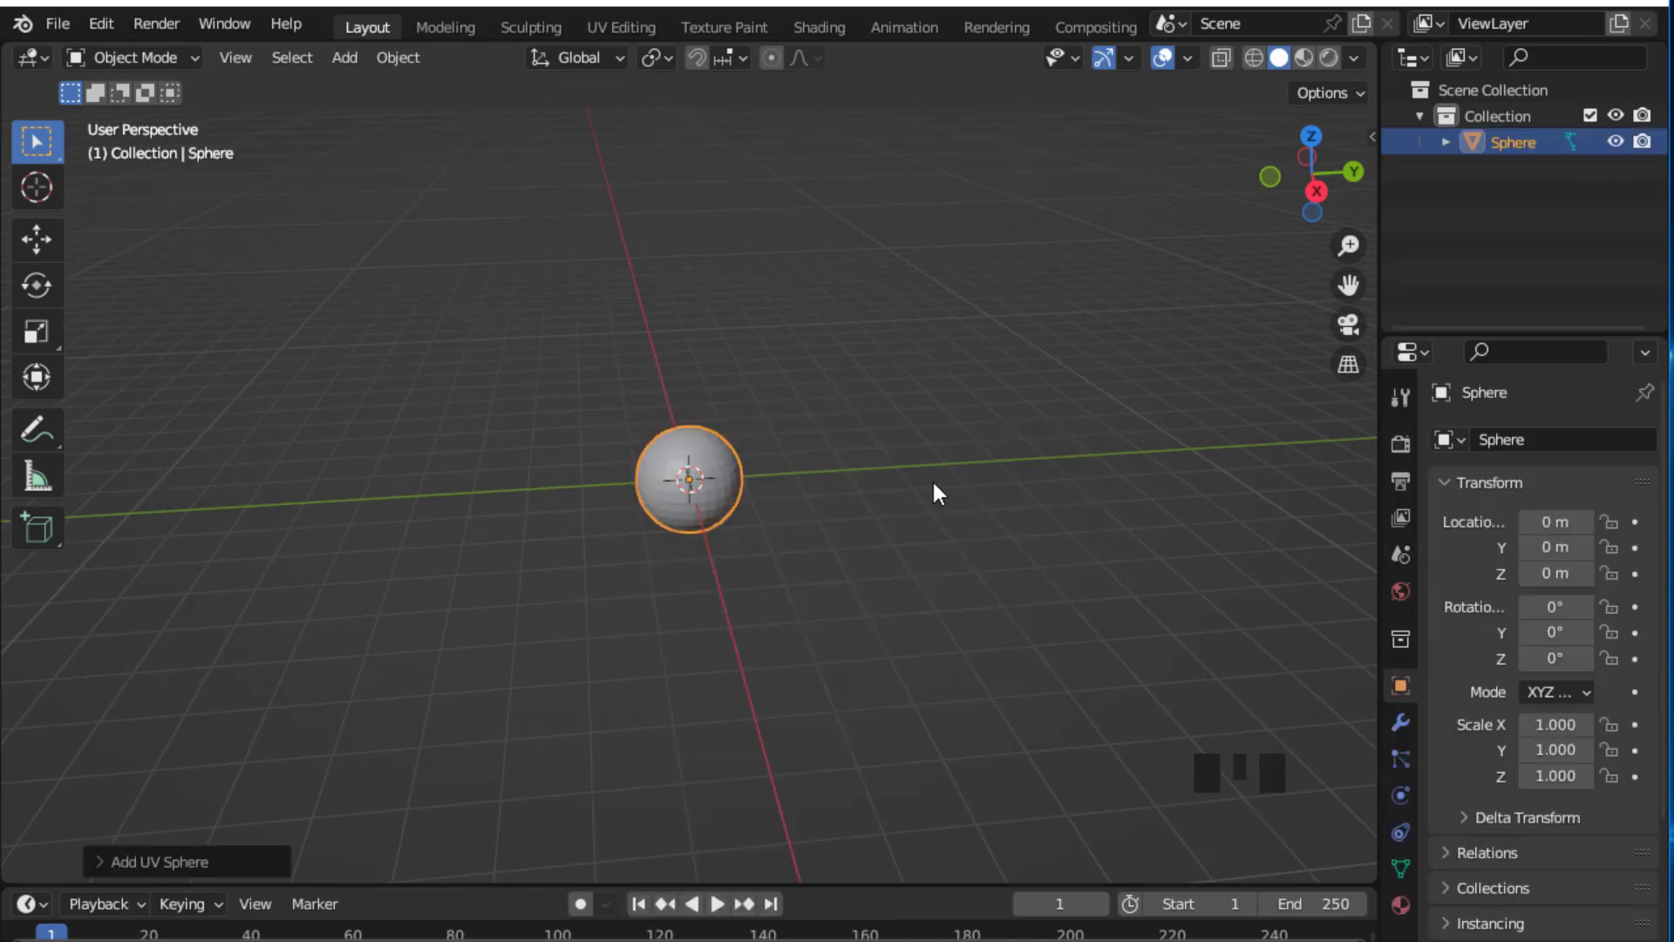
Step: Scale the sphere uniformly by 0.2 and frame it in the viewport
{"action": "key", "text": "s"}
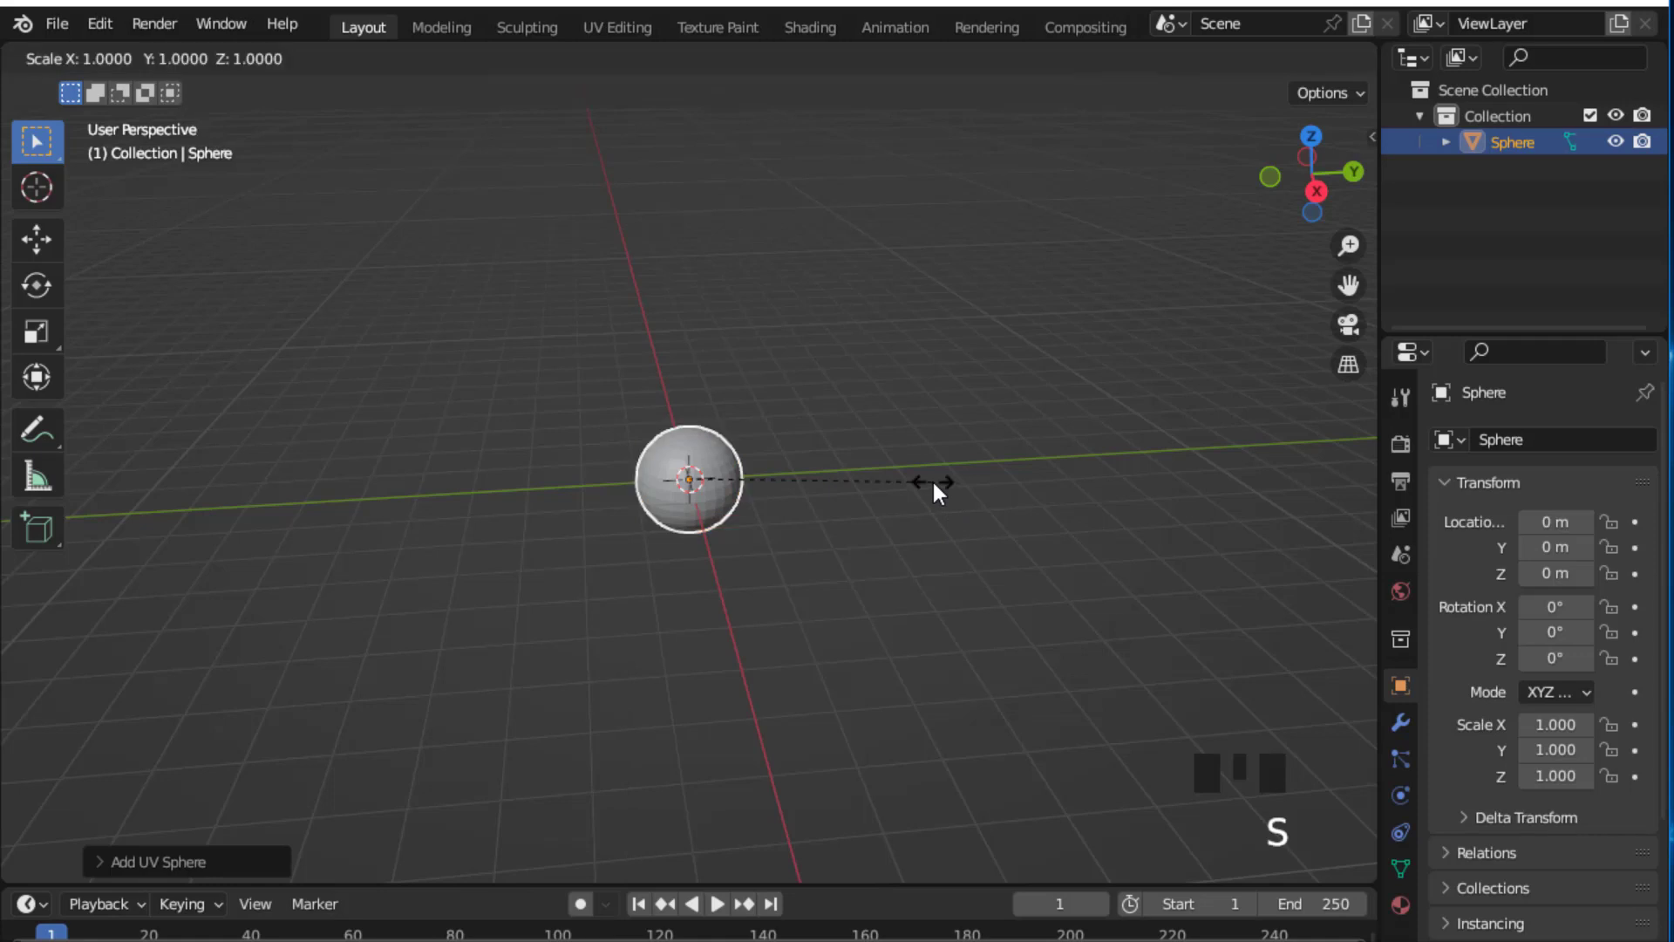
{"action": "type", "text": "."}
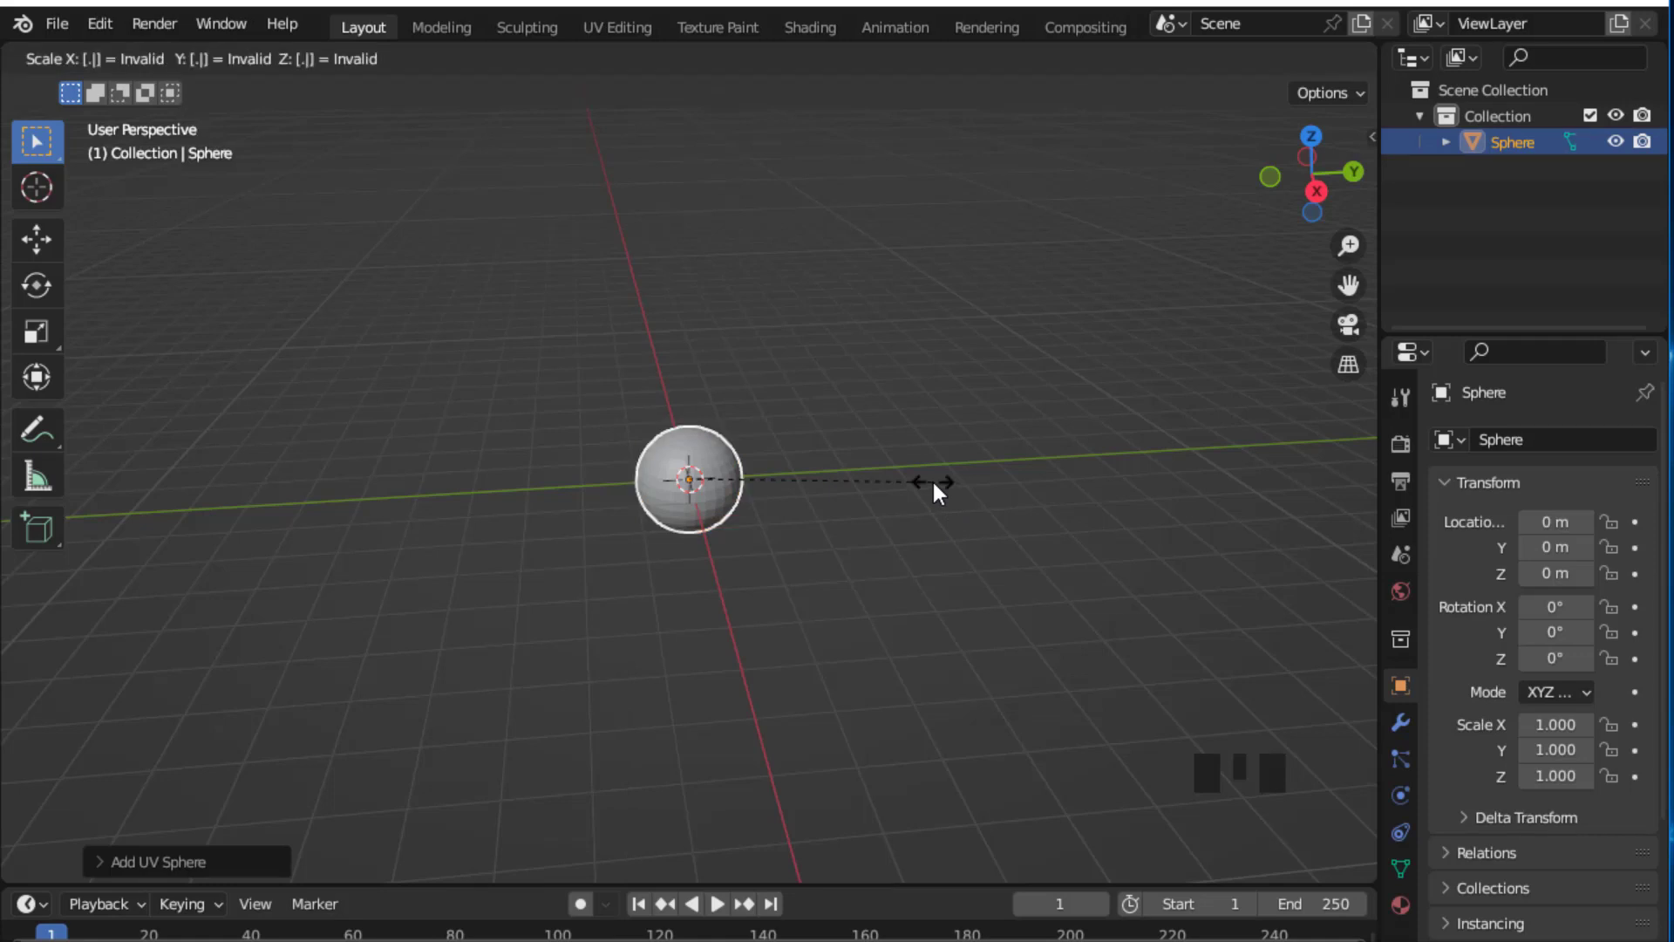
{"action": "type", "text": "2"}
{"action": "key", "text": "Return"}
{"action": "key", "text": "KP_Decimal"}
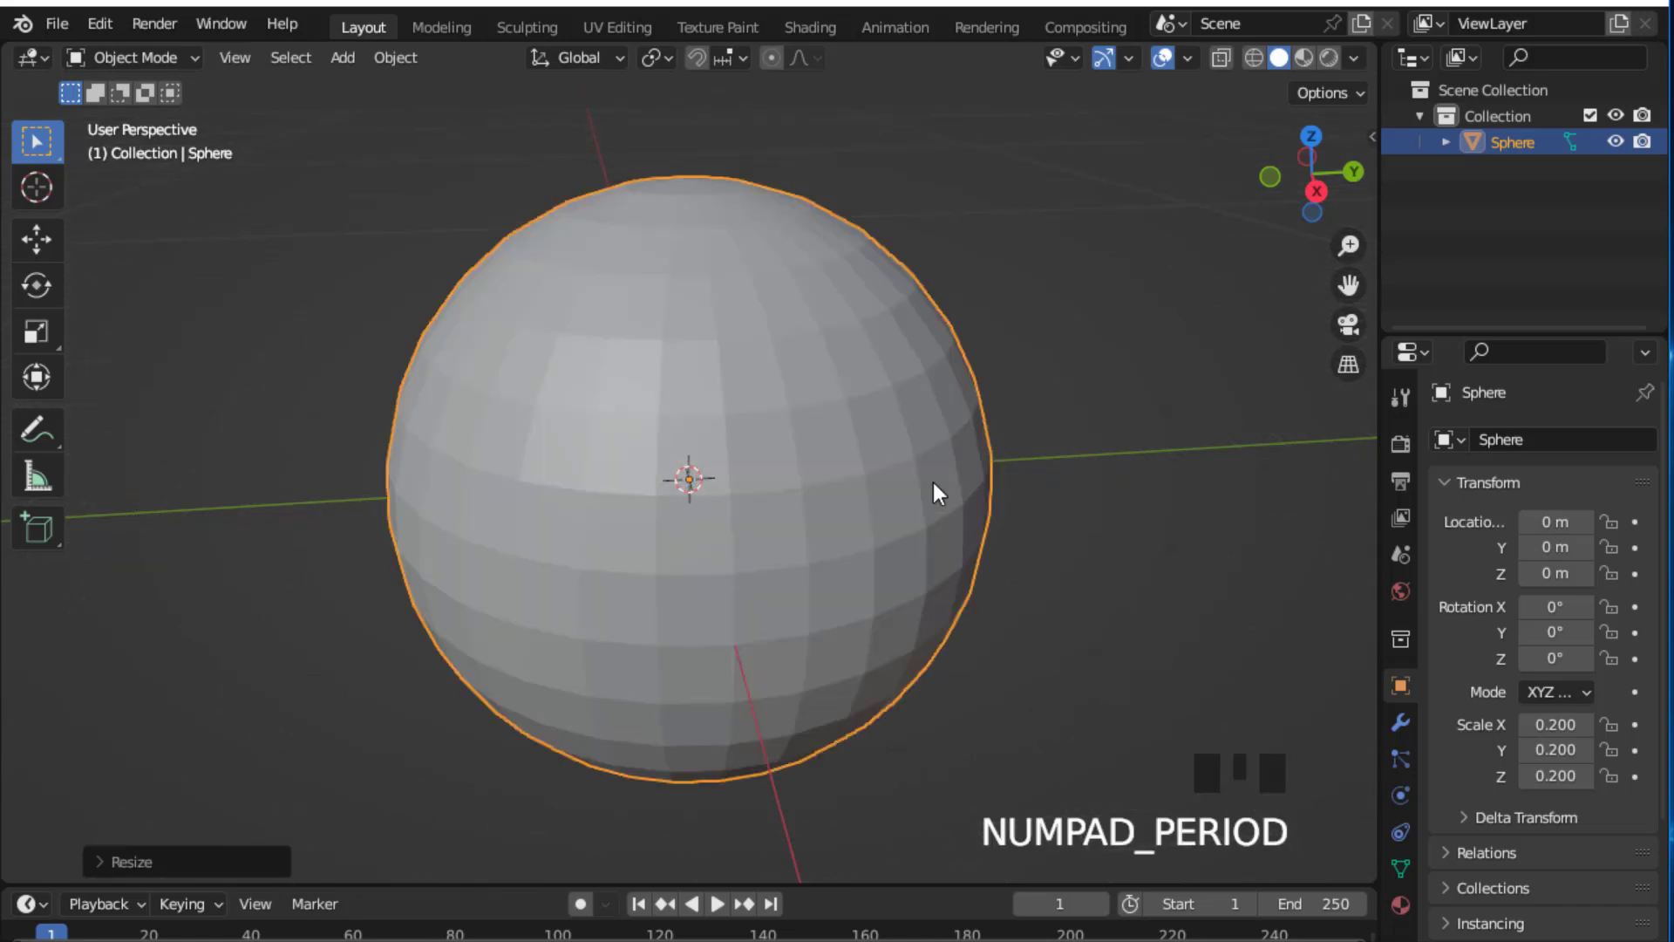
Step: Apply smooth shading to the sphere
{"action": "scroll", "coordinate": [933, 474], "scroll_direction": "down", "scroll_amount": 2}
{"action": "left_click", "coordinate": [809, 489]}
{"action": "right_click_drag", "start_coordinate": [809, 488], "coordinate": [750, 469]}
{"action": "scroll", "coordinate": [842, 436], "scroll_direction": "down", "scroll_amount": 3}
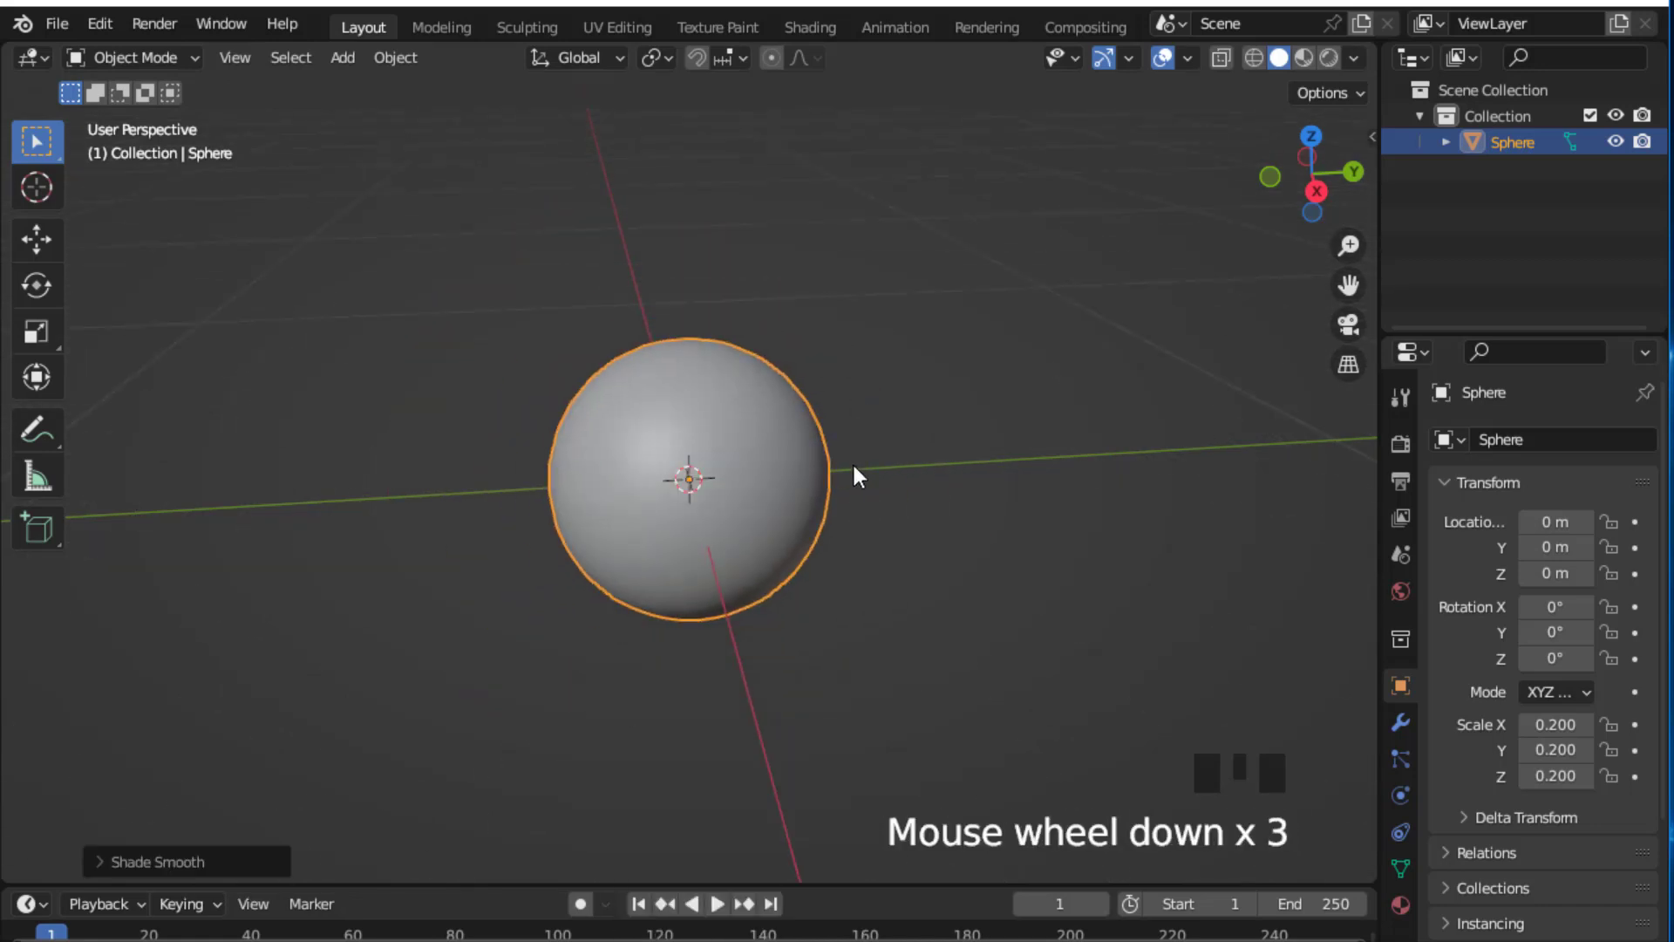
Step: Split the 3D viewport vertically into two areas and turn the new one into a Shader Editor
{"action": "right_click", "coordinate": [737, 884]}
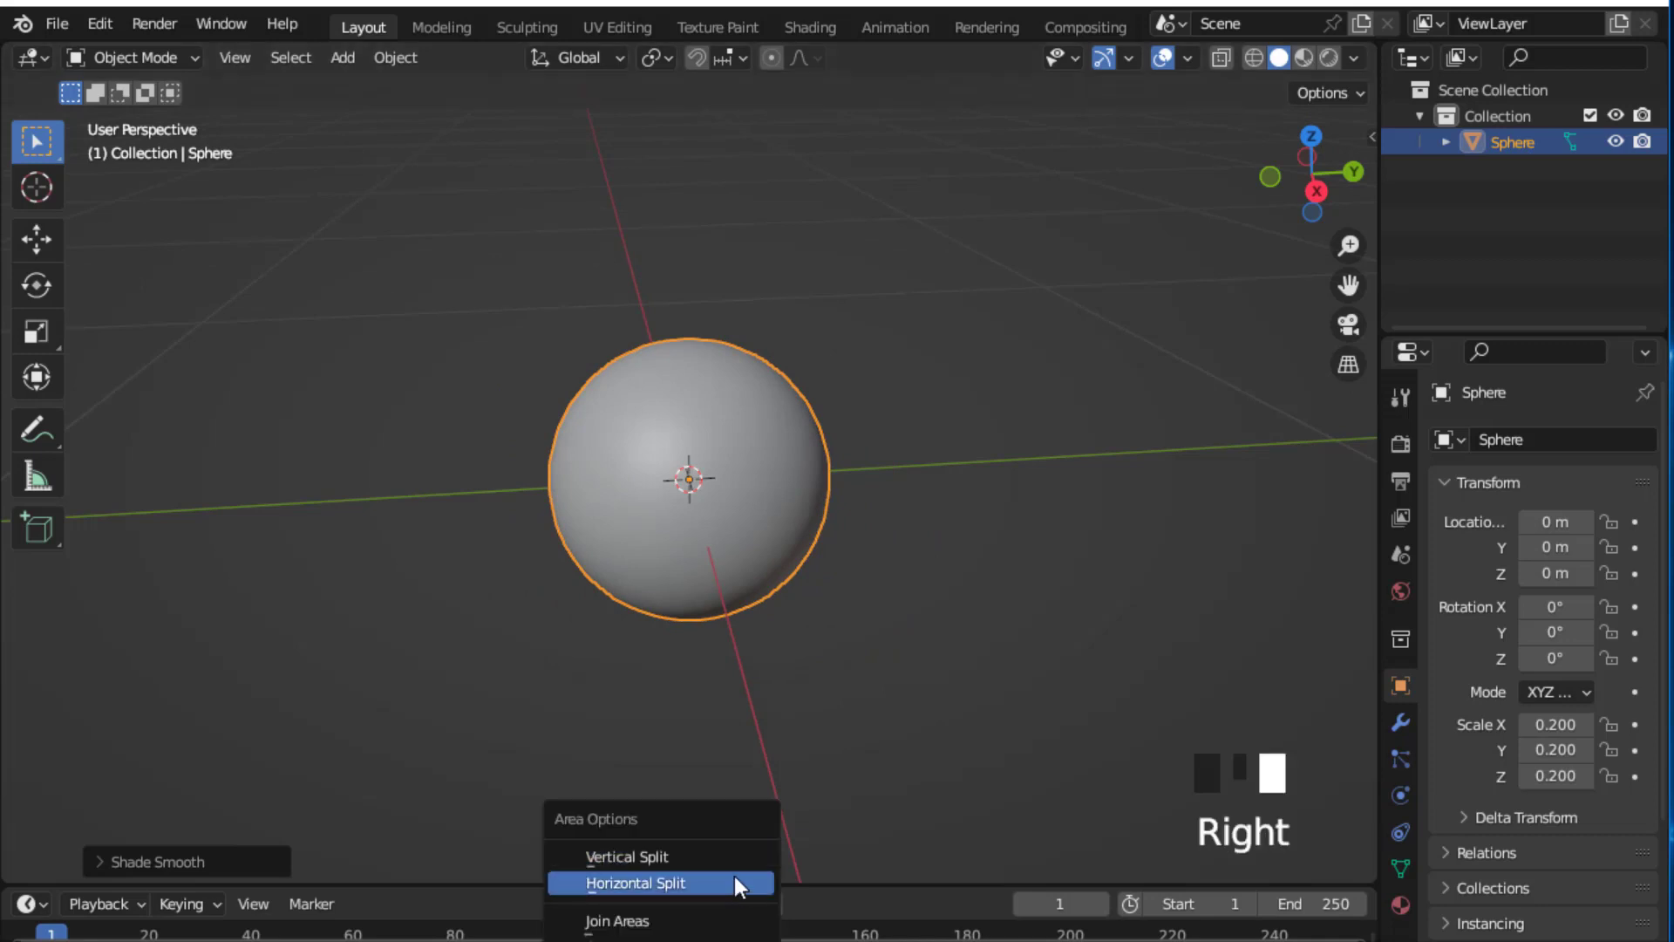
{"action": "left_click", "coordinate": [713, 857]}
{"action": "left_click", "coordinate": [811, 729]}
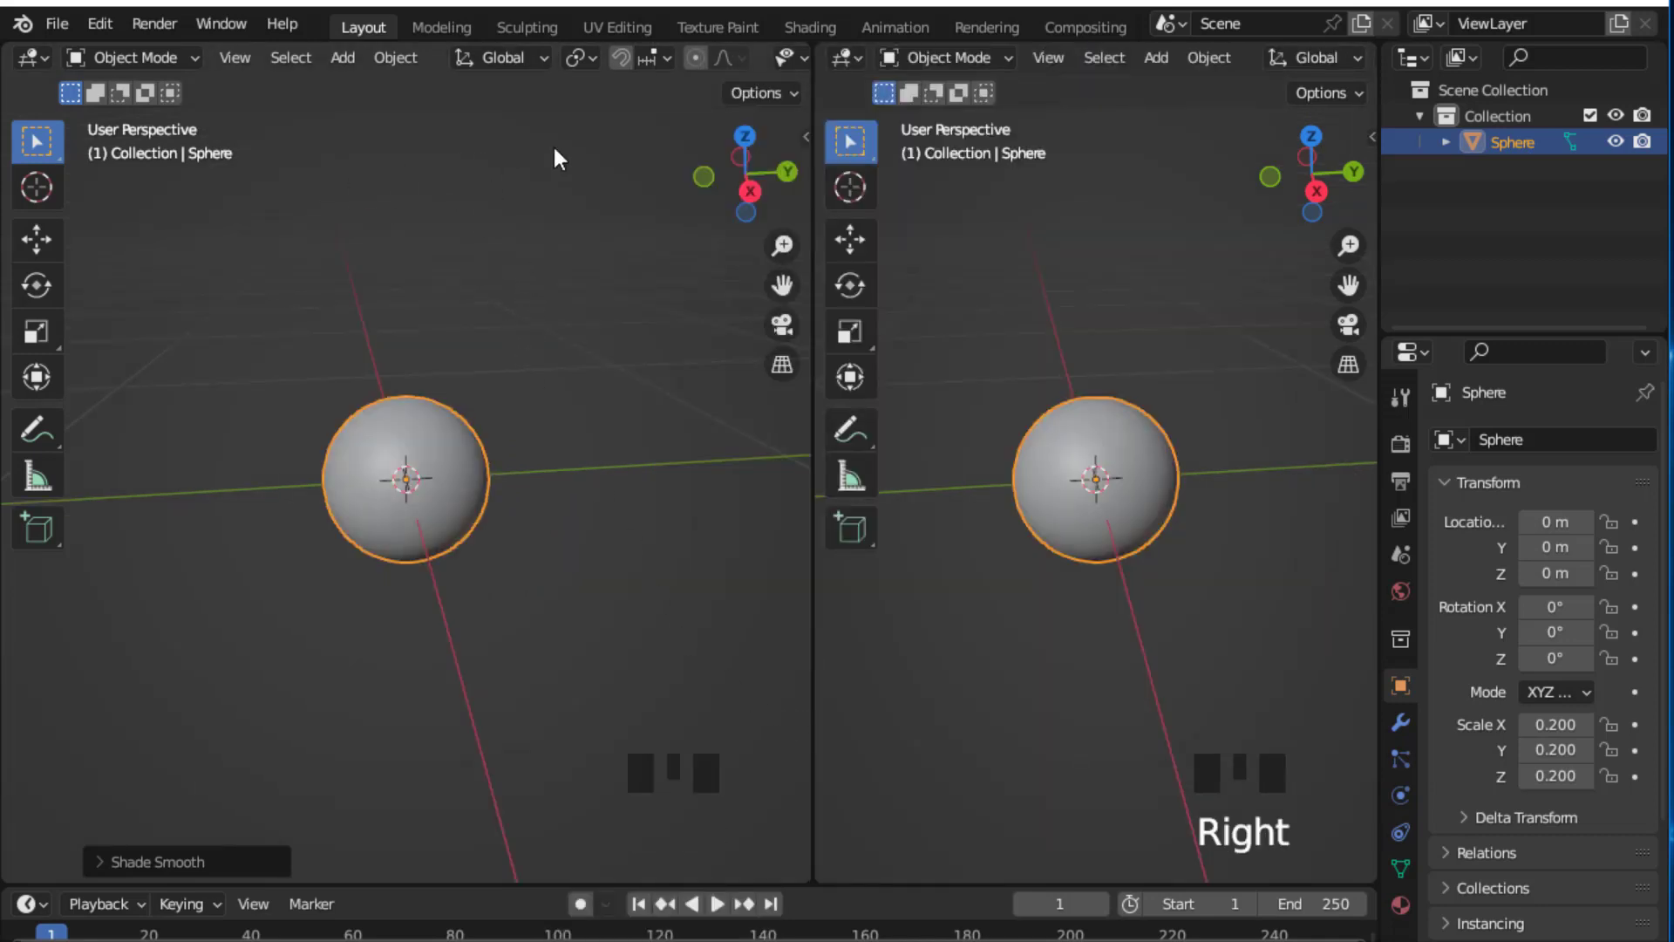
{"action": "left_click", "coordinate": [850, 54]}
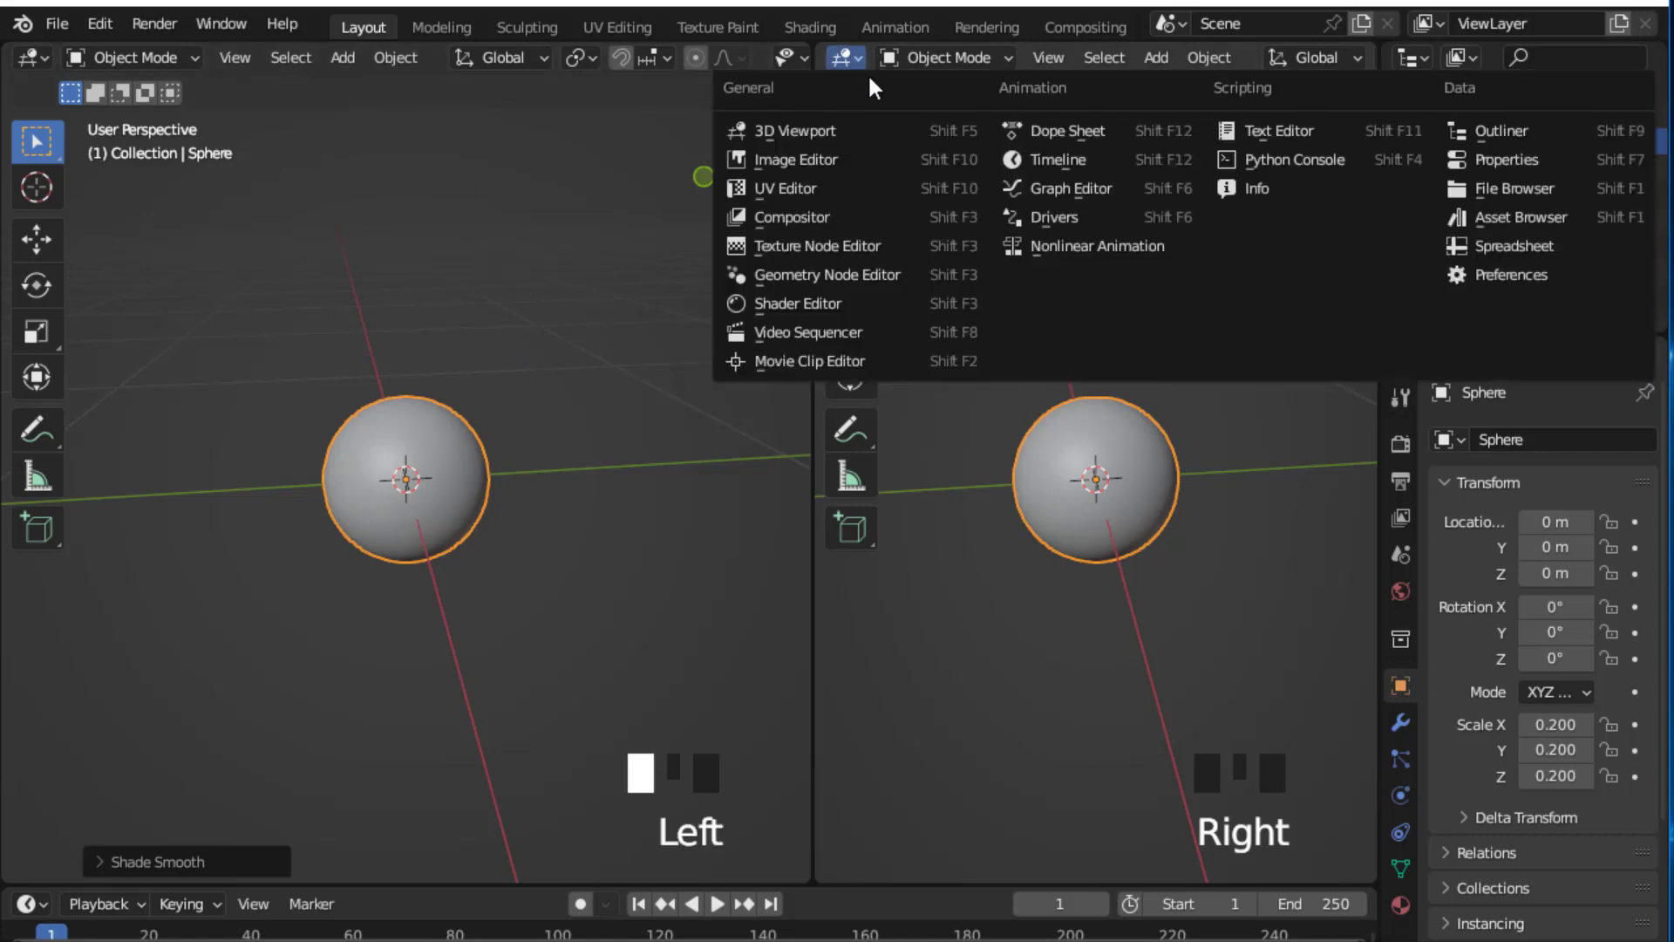
{"action": "left_click", "coordinate": [807, 300]}
{"action": "scroll", "coordinate": [504, 205], "scroll_direction": "down", "scroll_amount": 1}
{"action": "scroll", "coordinate": [386, 254], "scroll_direction": "up", "scroll_amount": 2}
Step: Deselect the sphere and hide the toolbar and gizmos in the 3D viewport
{"action": "left_click", "coordinate": [292, 238]}
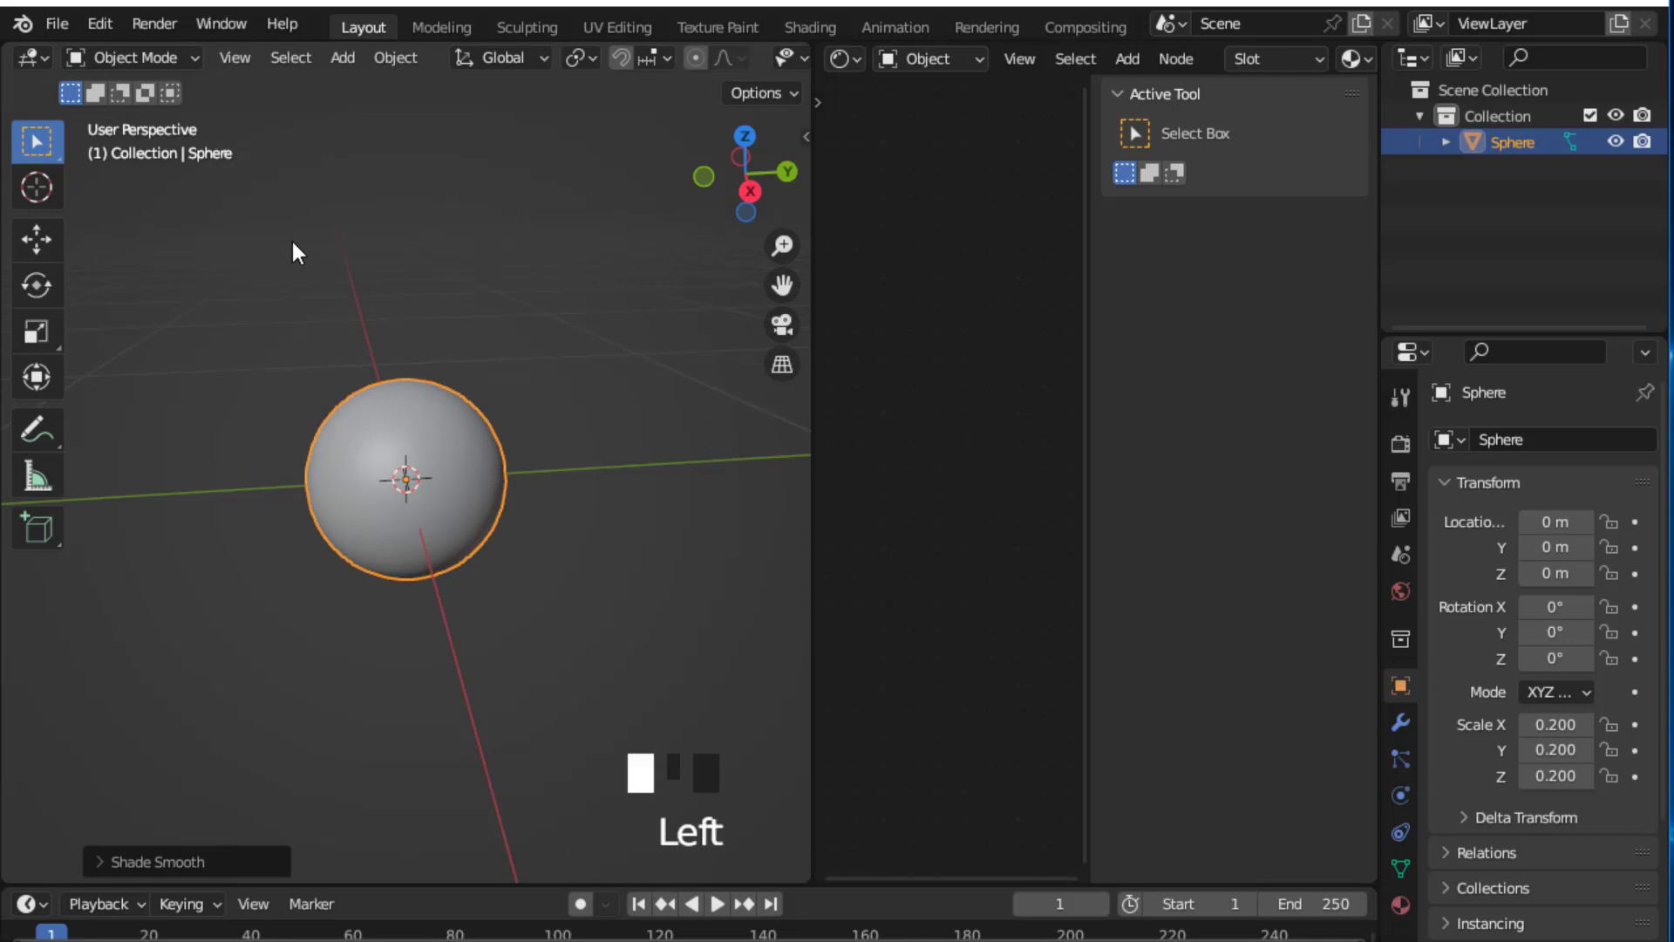
{"action": "key", "text": "t"}
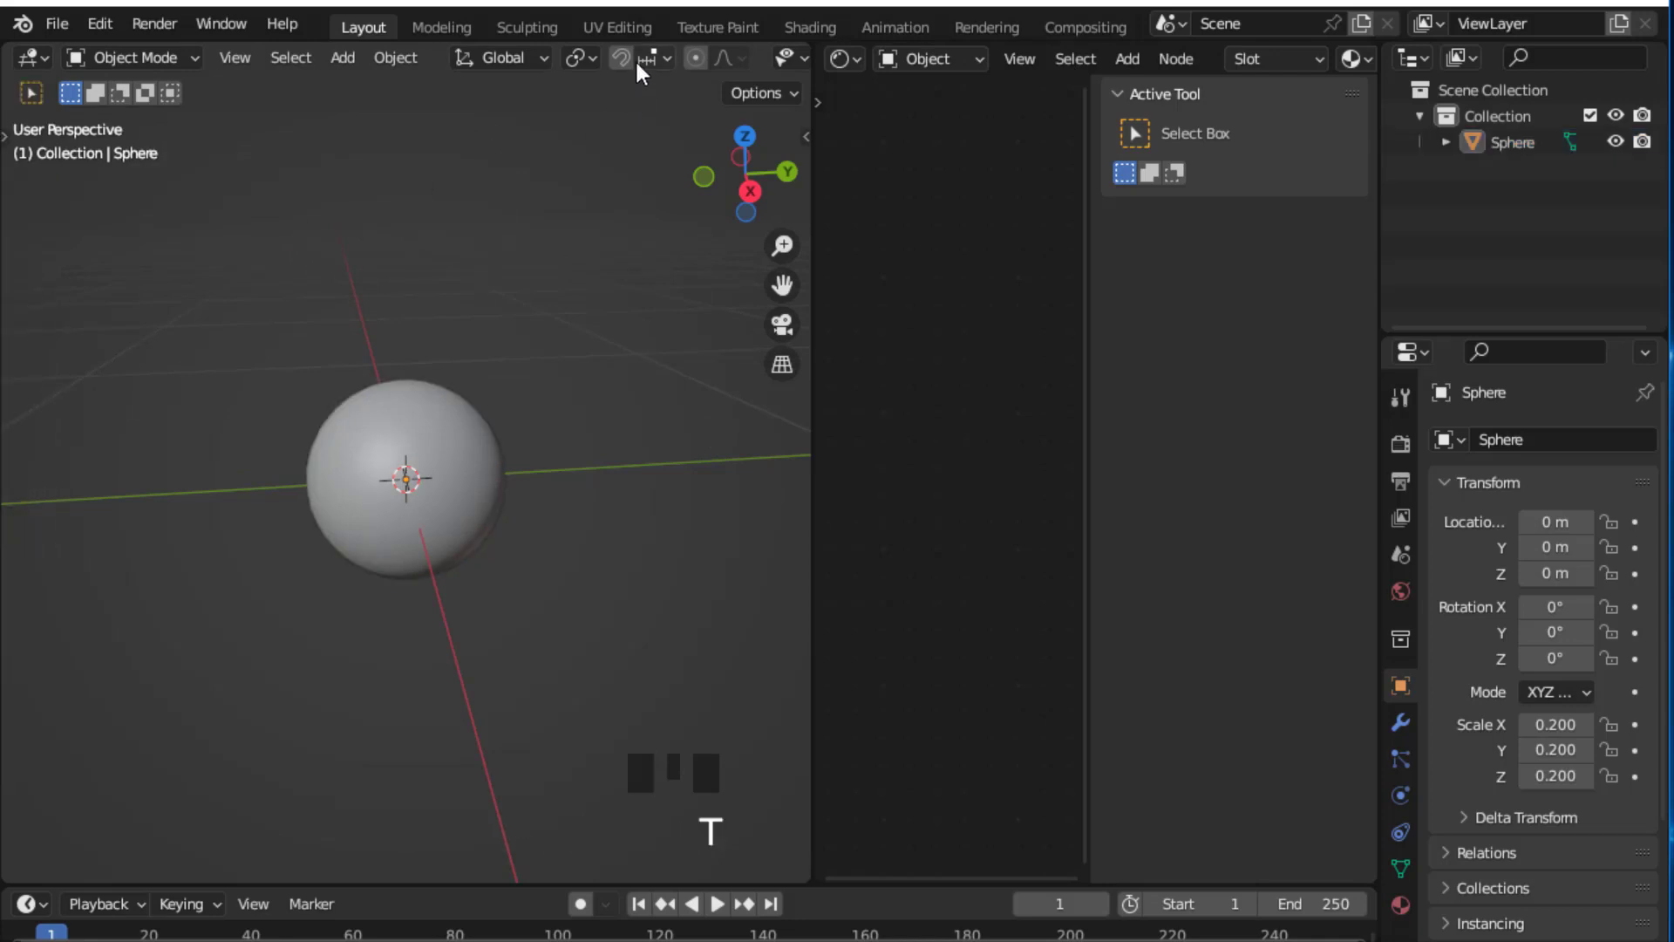
{"action": "middle_click_drag", "start_coordinate": [635, 60], "coordinate": [373, 59]}
{"action": "left_click", "coordinate": [571, 58]}
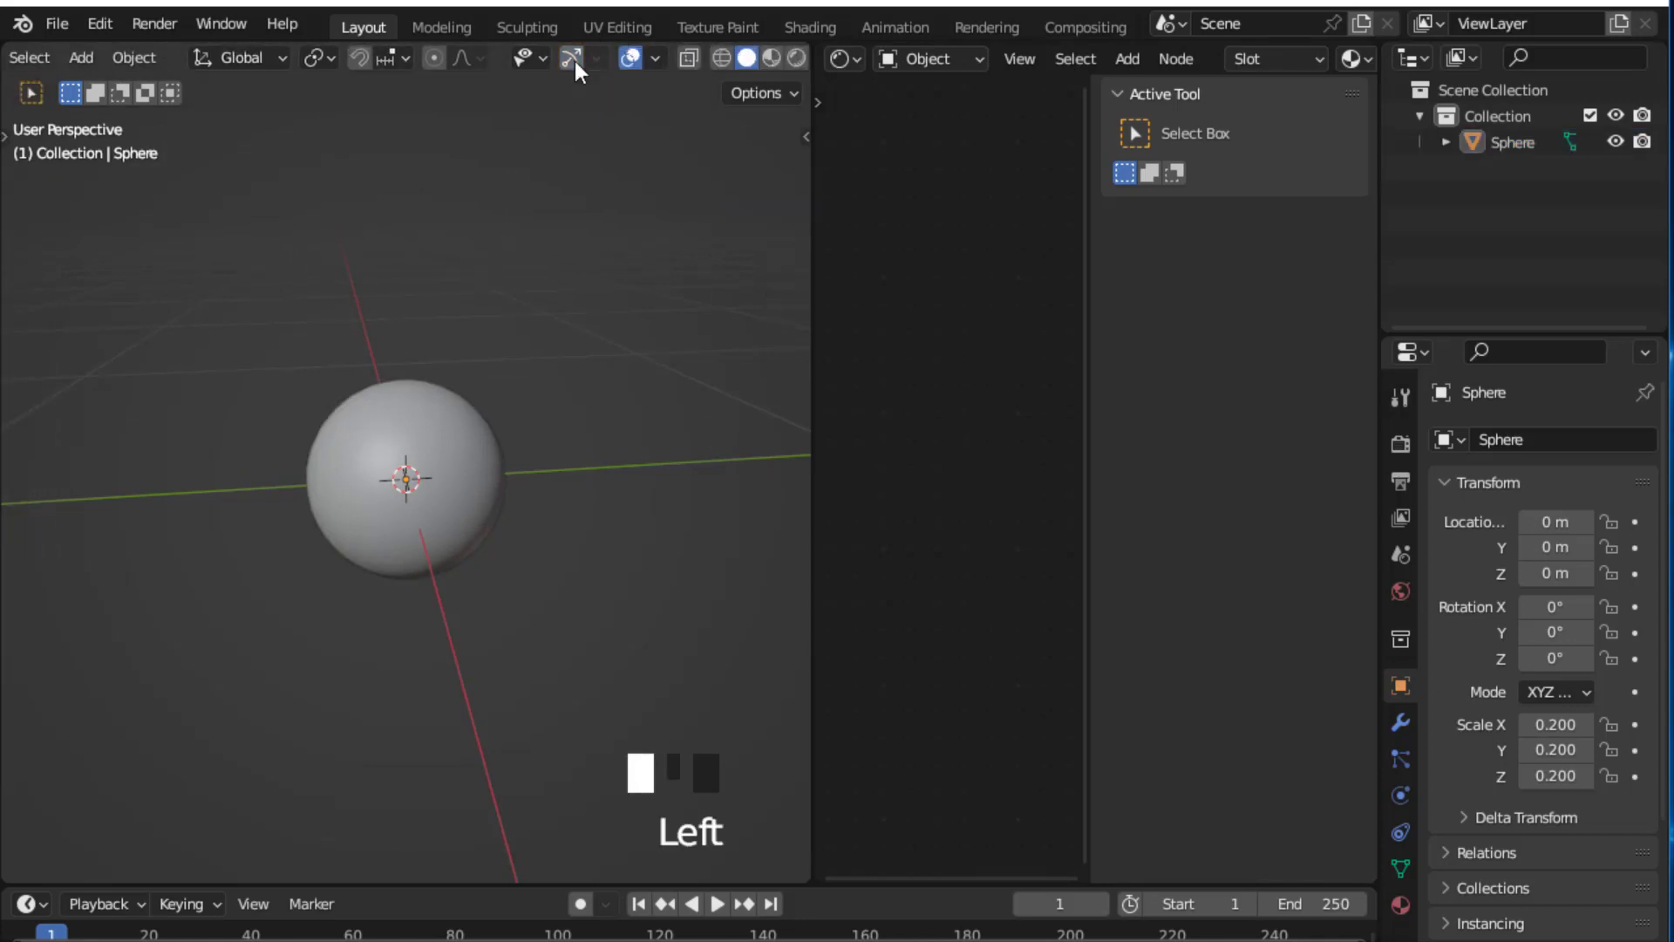
Step: Set the 3D viewport to rendered shading with its overlays turned off
{"action": "left_click", "coordinate": [647, 57]}
{"action": "left_click", "coordinate": [626, 61]}
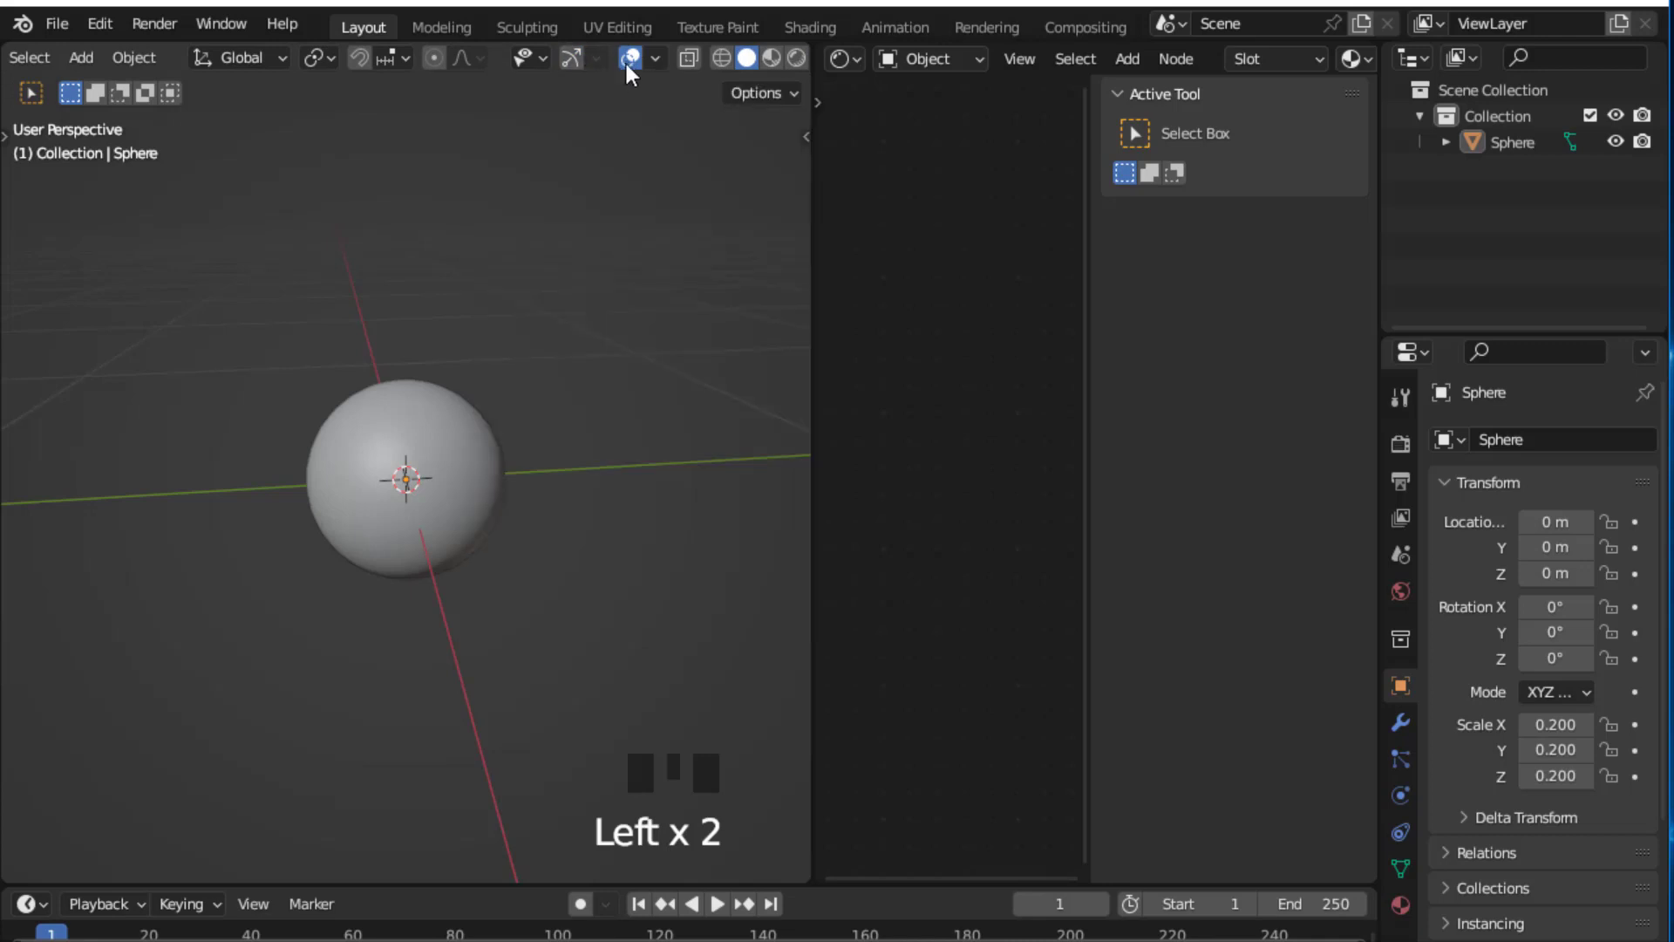
{"action": "left_click", "coordinate": [626, 83]}
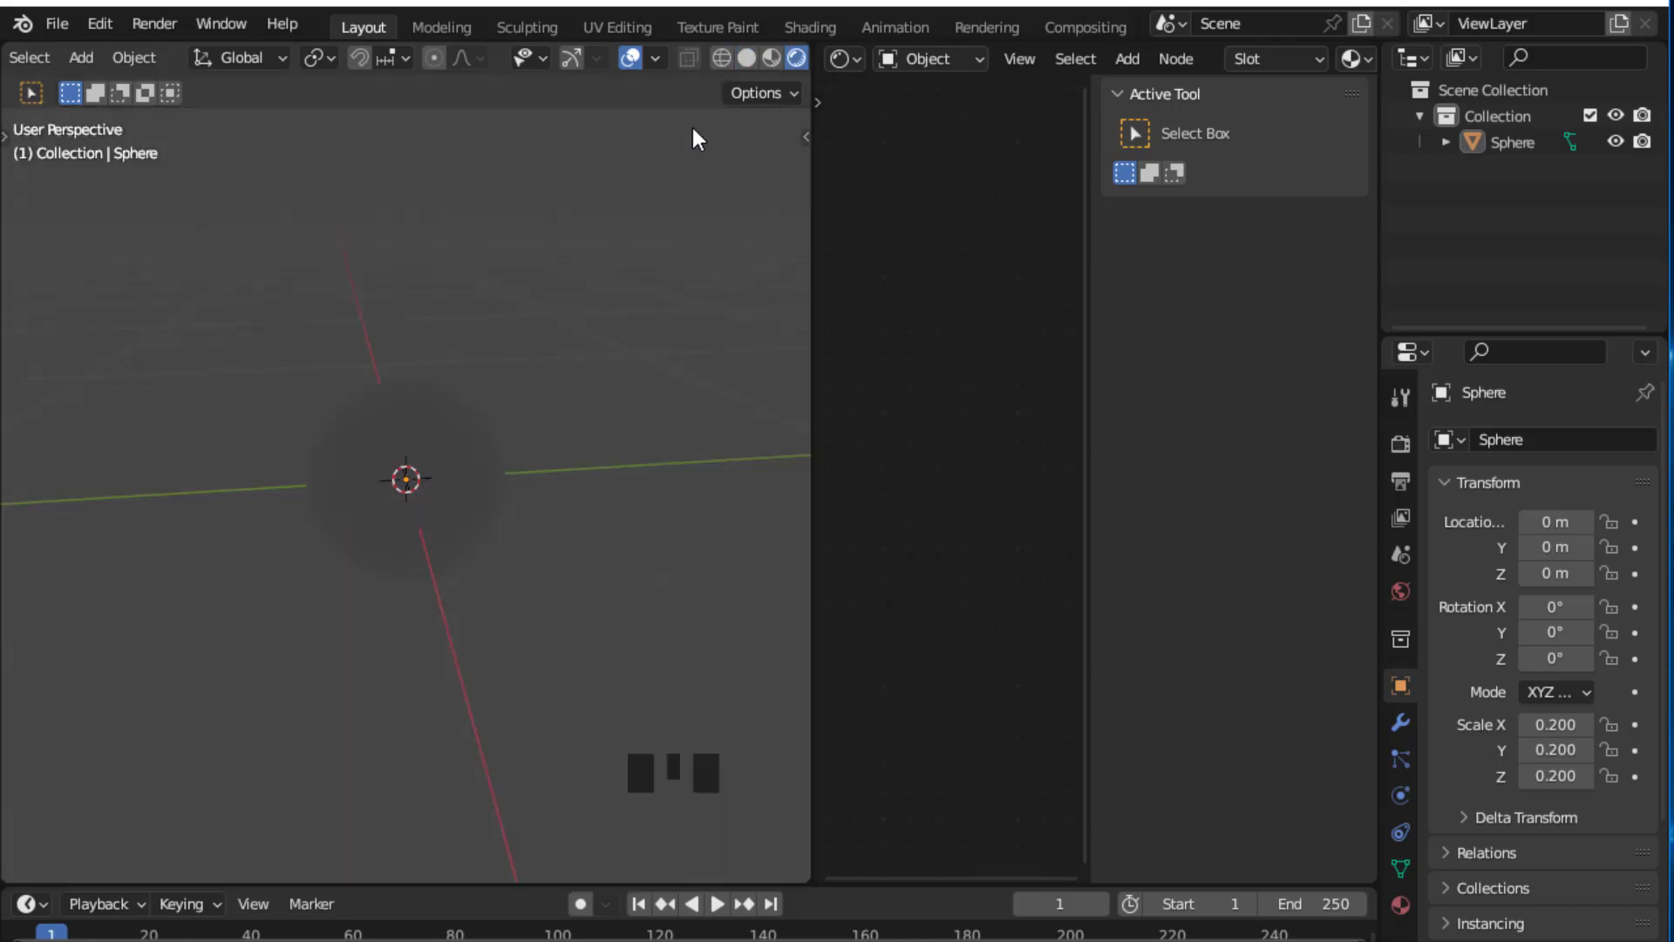
{"action": "left_click", "coordinate": [641, 56]}
{"action": "middle_click_drag", "start_coordinate": [666, 229], "coordinate": [670, 237]}
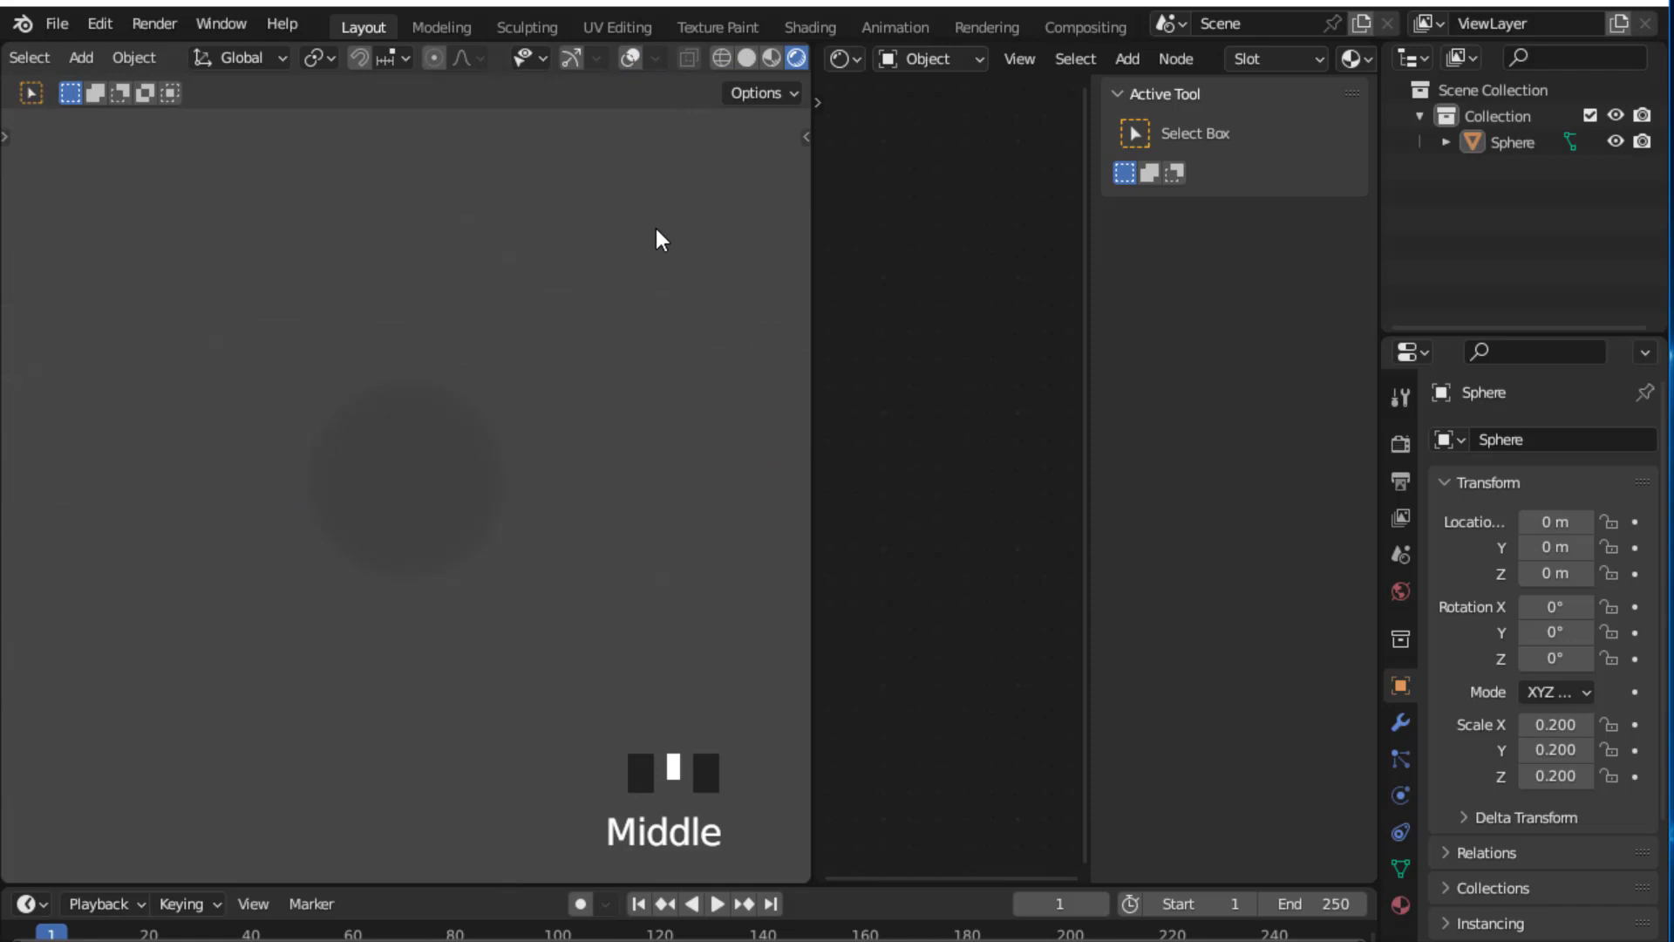
Step: Assign an Environment Texture to the world color and load christmas_photo_studio_02_4k.exr from the hdri folder
{"action": "left_click", "coordinate": [959, 298]}
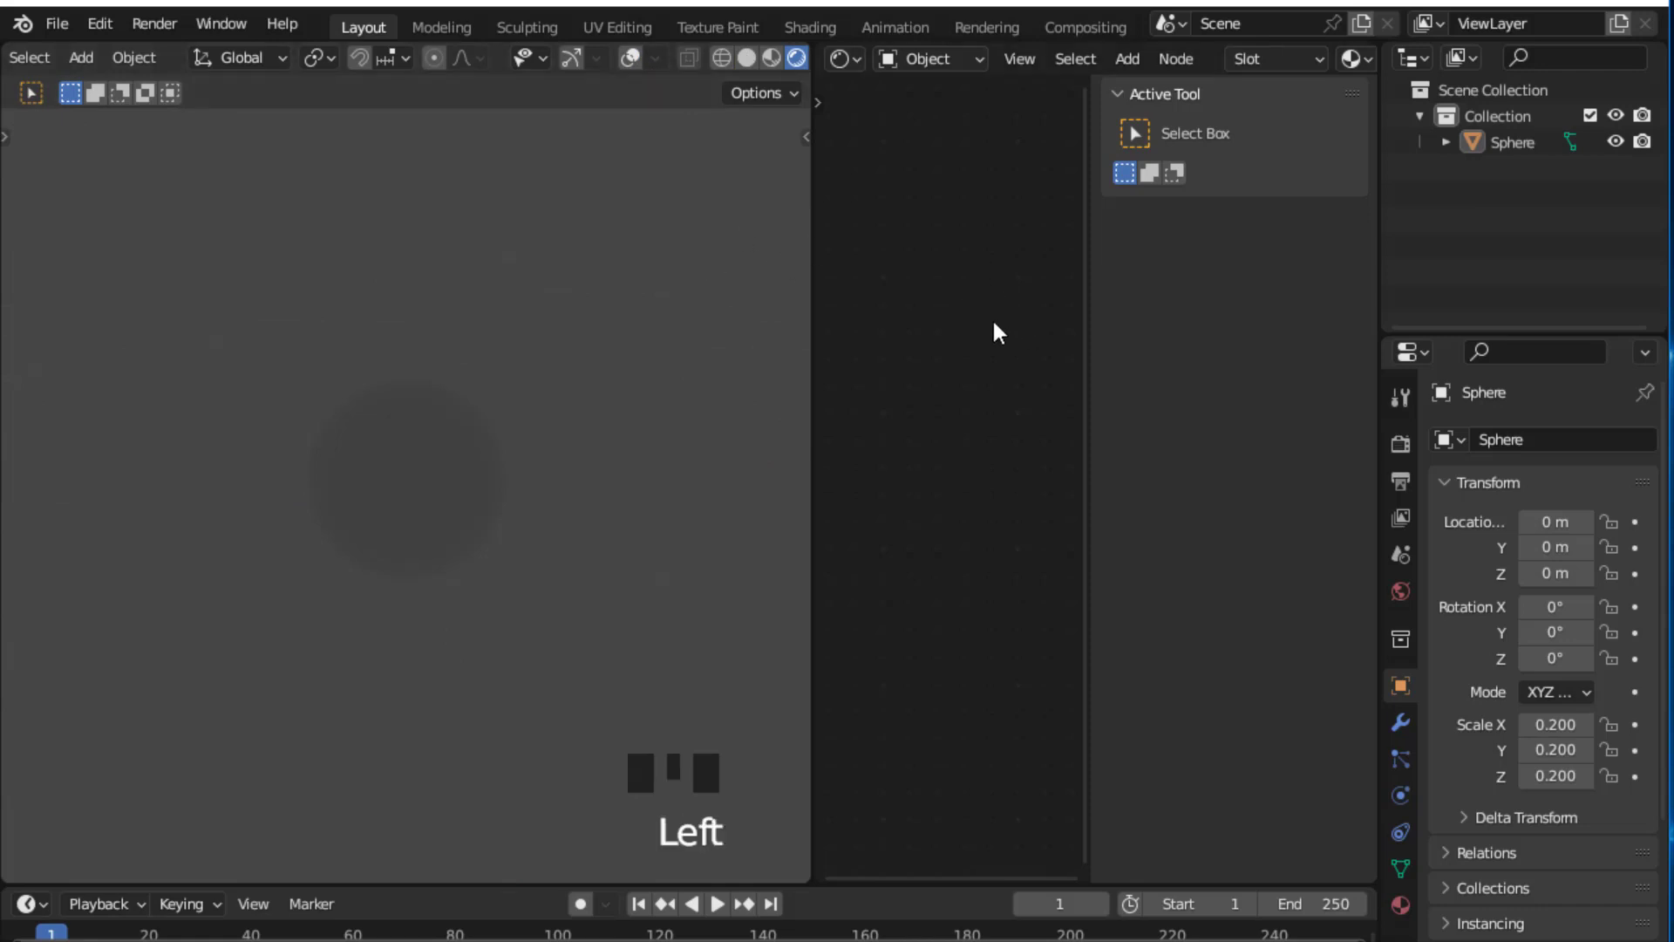
{"action": "left_click", "coordinate": [1399, 591]}
{"action": "left_click", "coordinate": [1529, 617]}
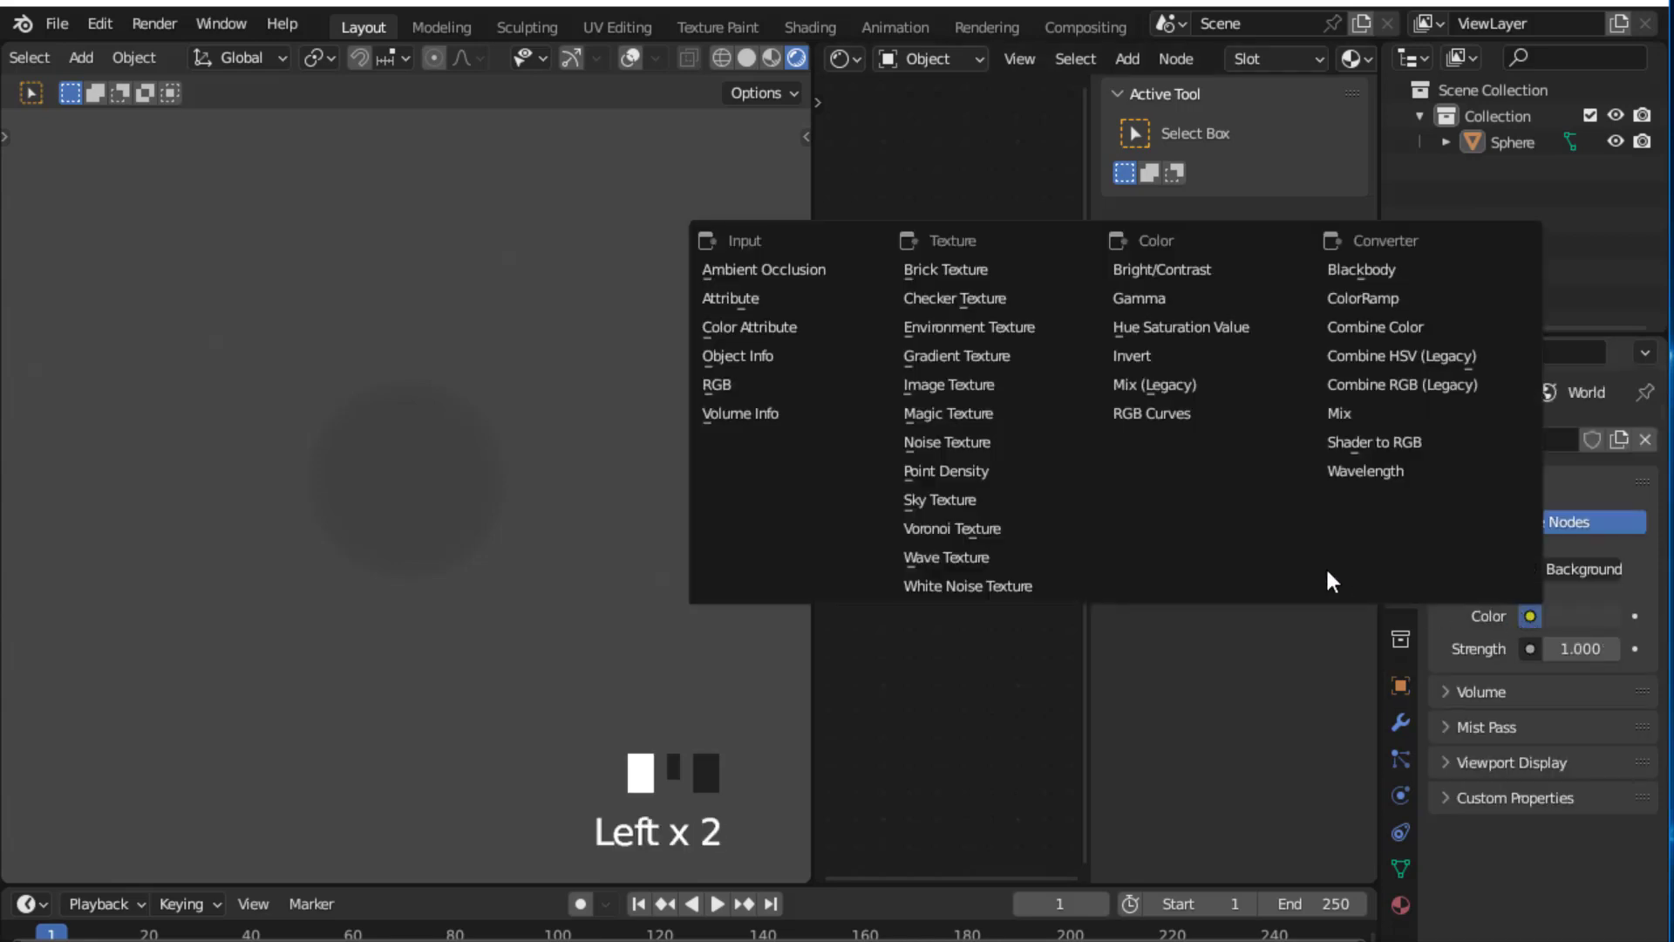
{"action": "left_click", "coordinate": [971, 325]}
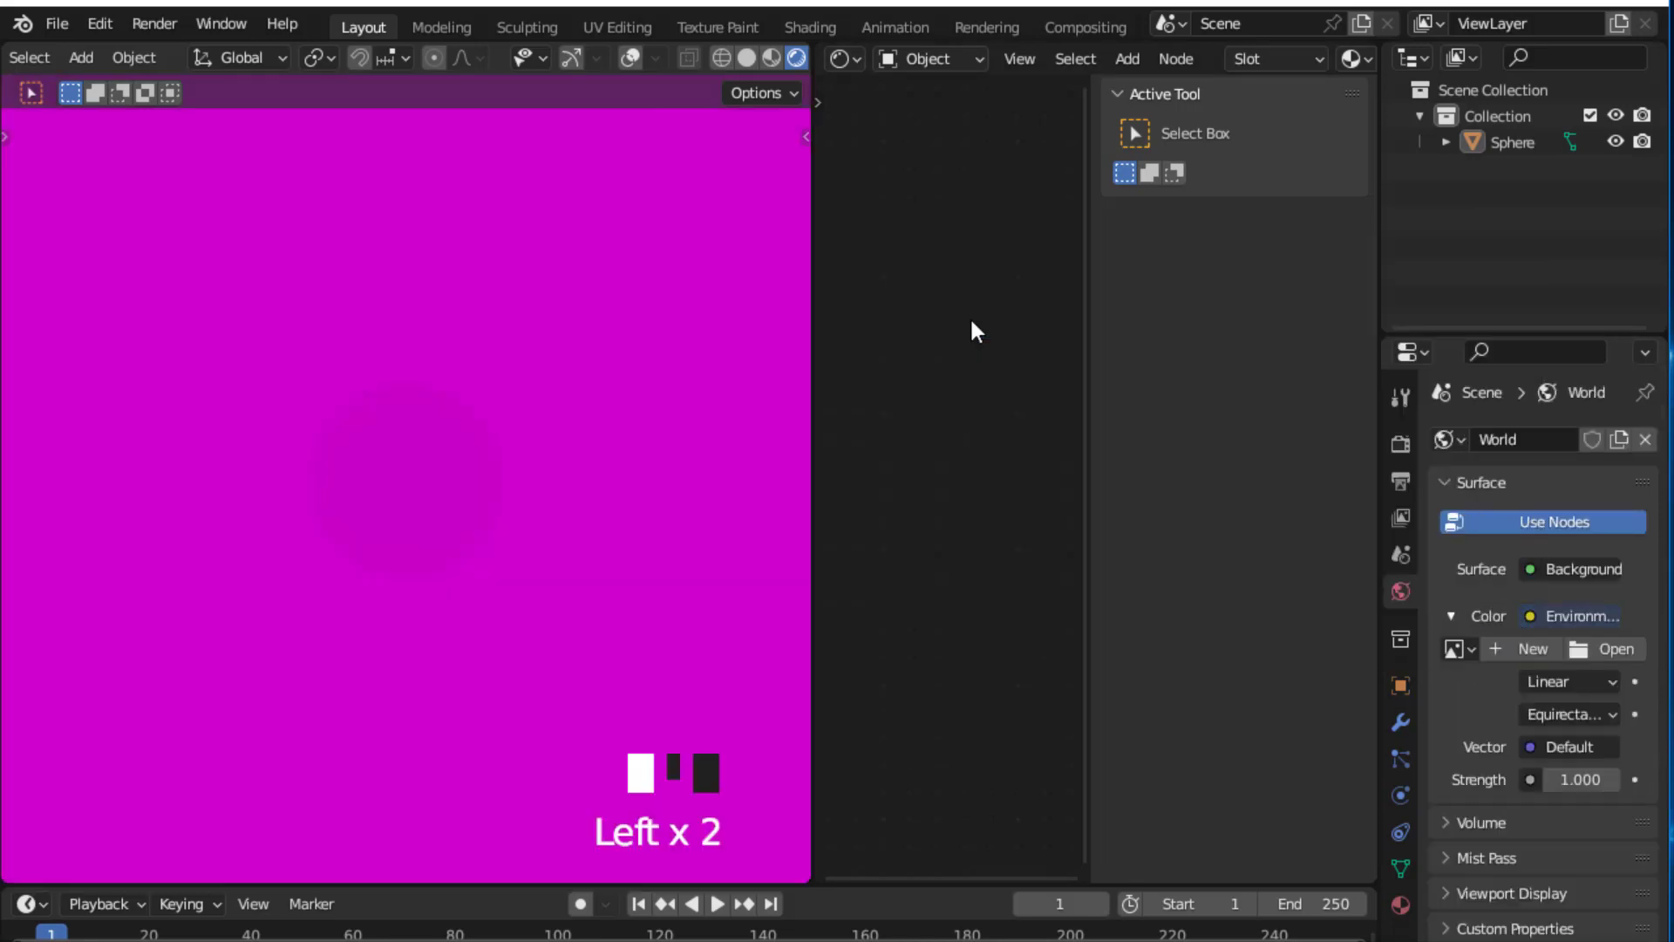
{"action": "left_click", "coordinate": [1605, 650]}
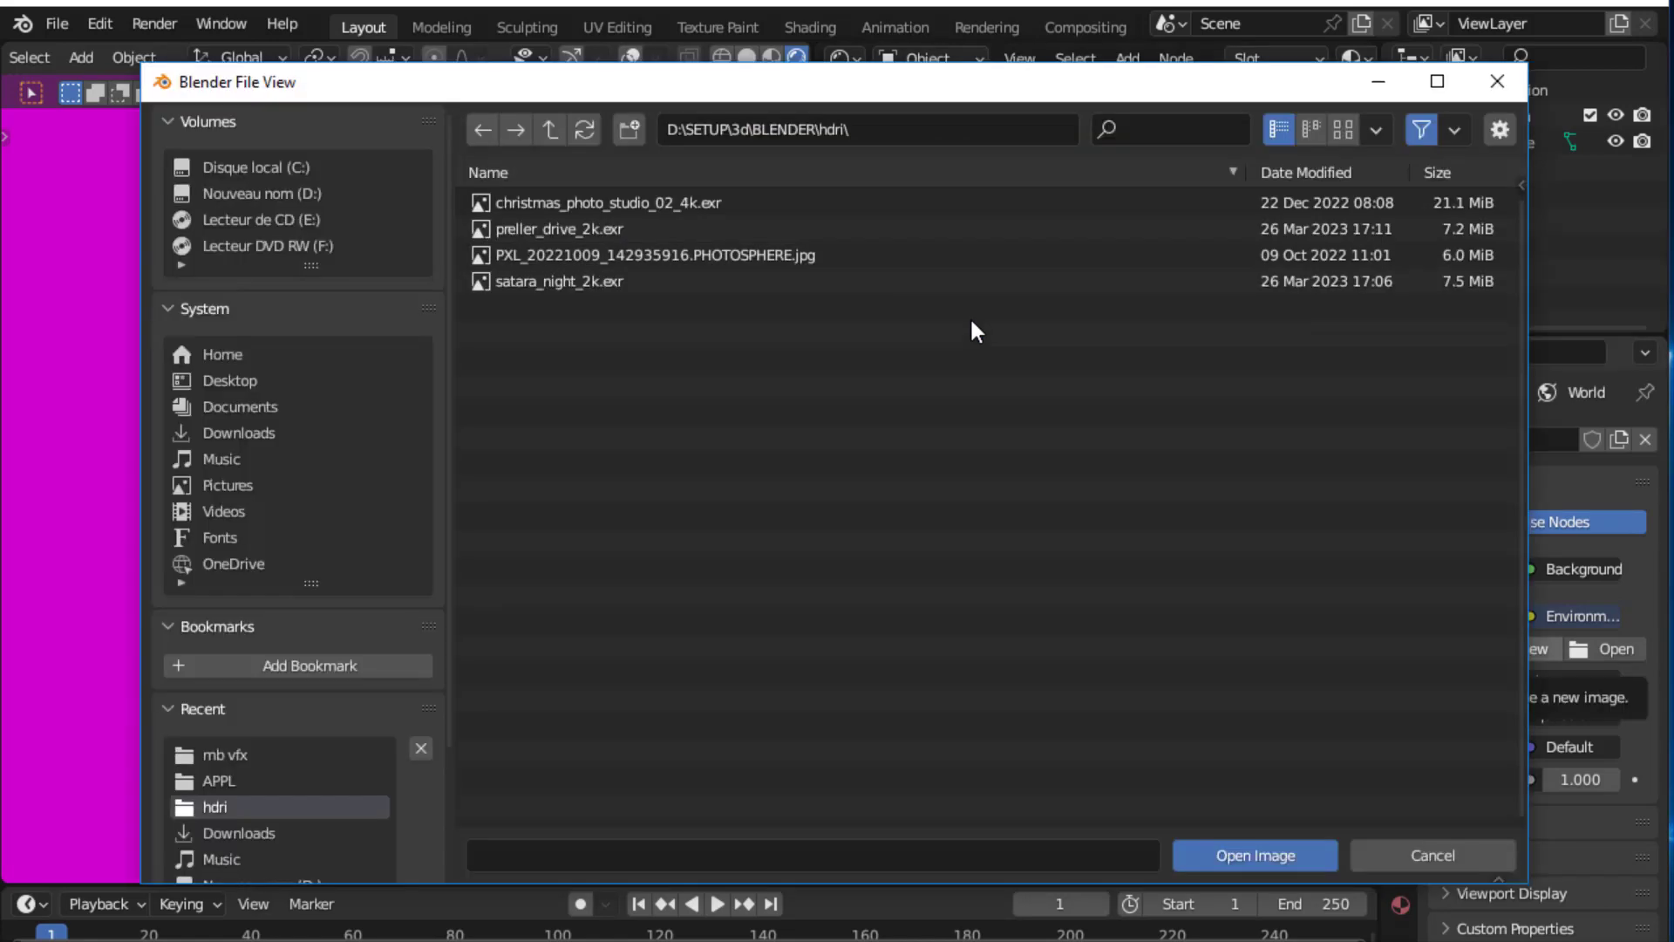
{"action": "double_click", "coordinate": [543, 200]}
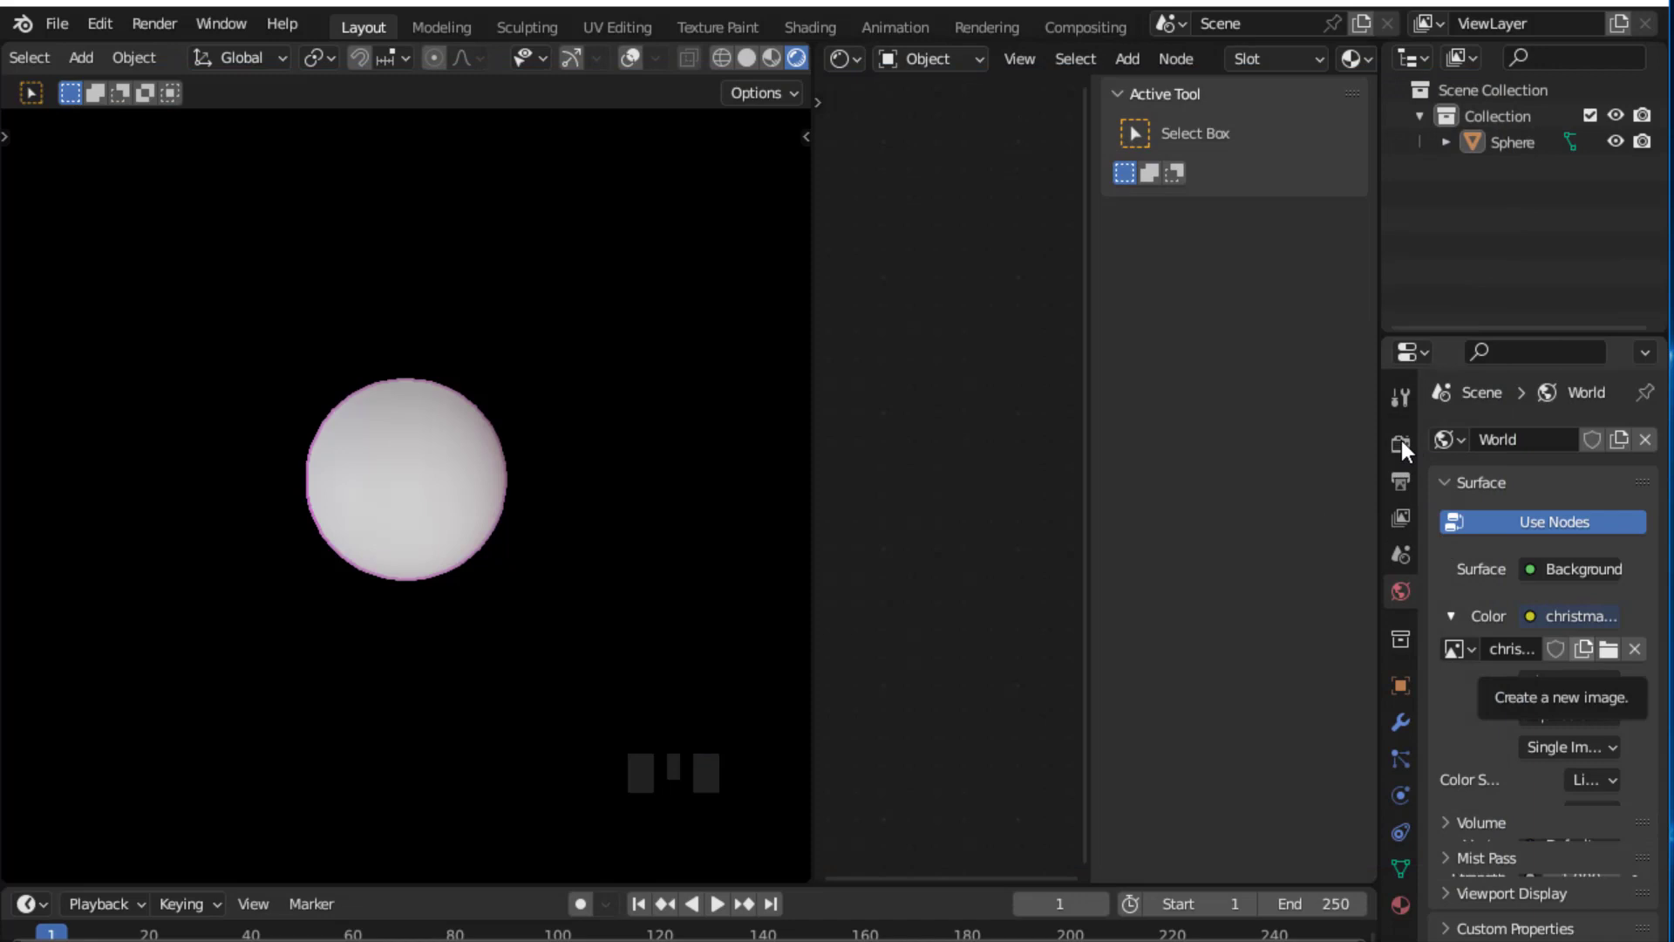
Step: Make the render background transparent in the Film settings
{"action": "left_click", "coordinate": [1401, 445]}
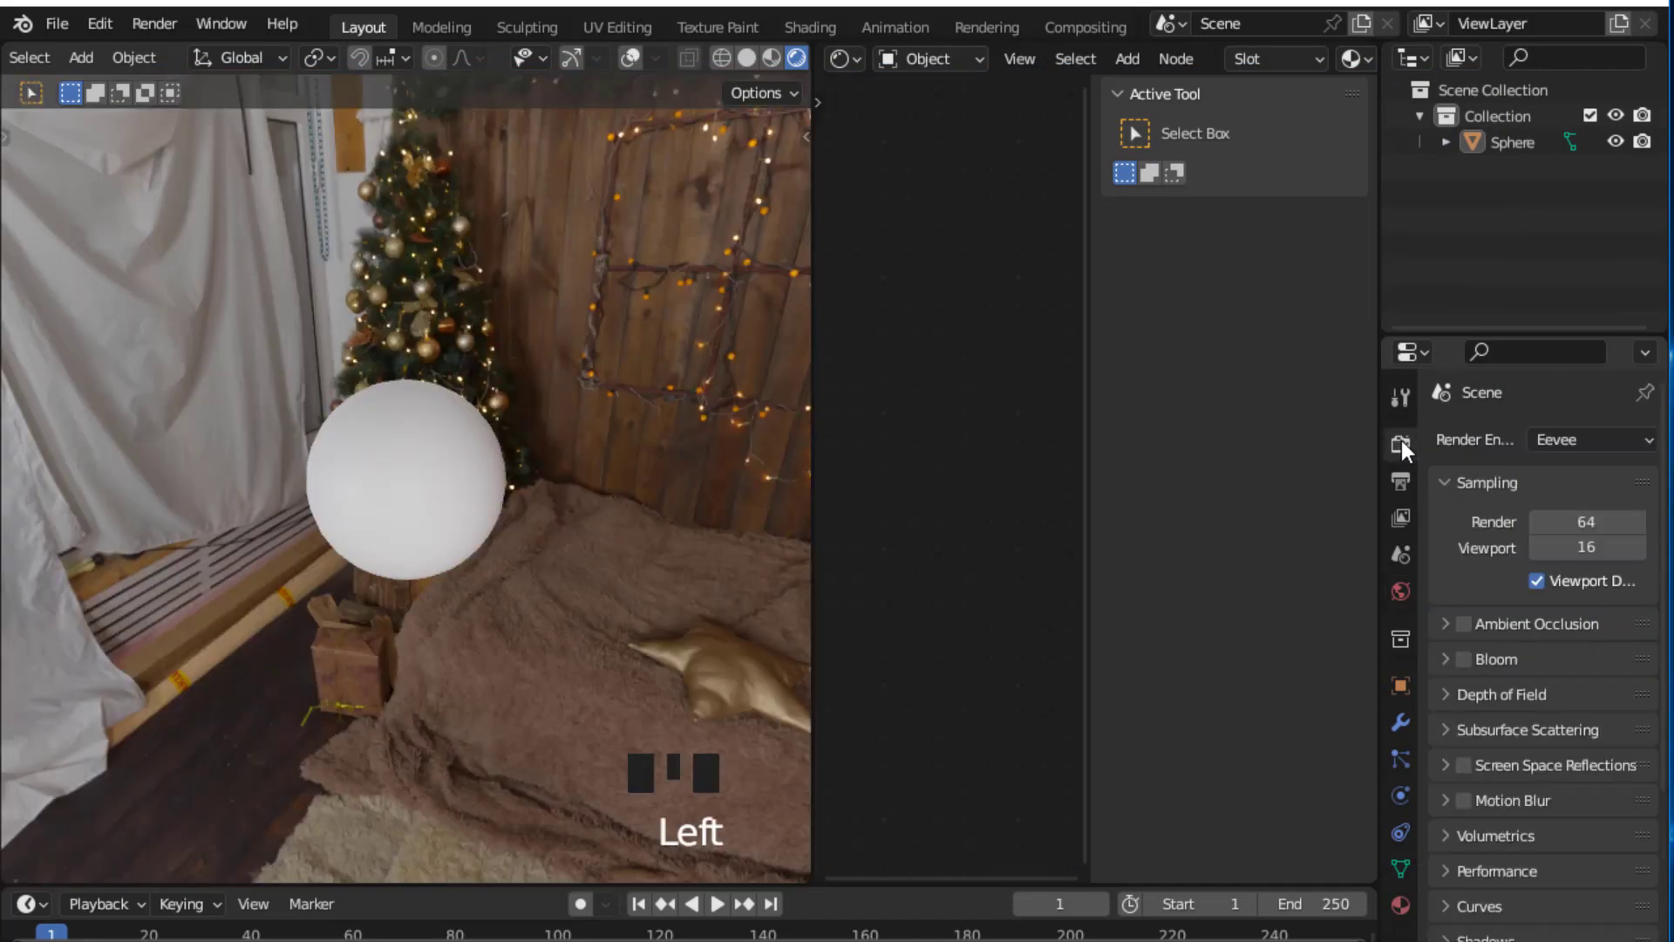
{"action": "scroll", "coordinate": [1401, 656], "scroll_direction": "down", "scroll_amount": 14}
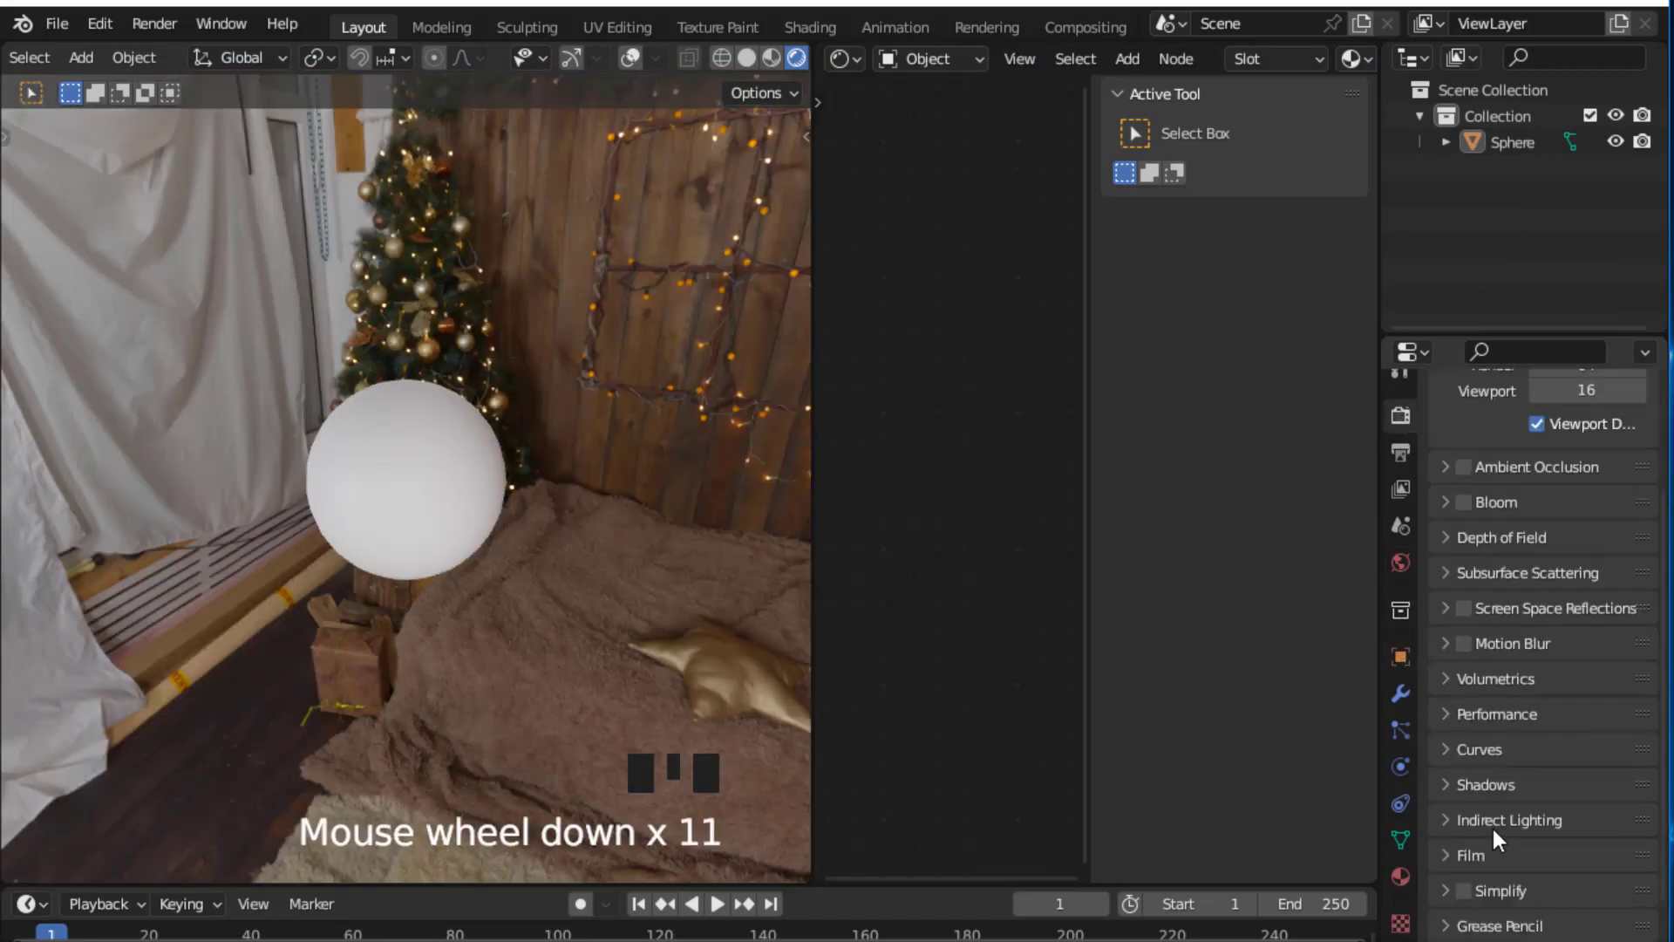
{"action": "scroll", "coordinate": [1489, 839], "scroll_direction": "down", "scroll_amount": 3}
{"action": "left_click", "coordinate": [1451, 783]}
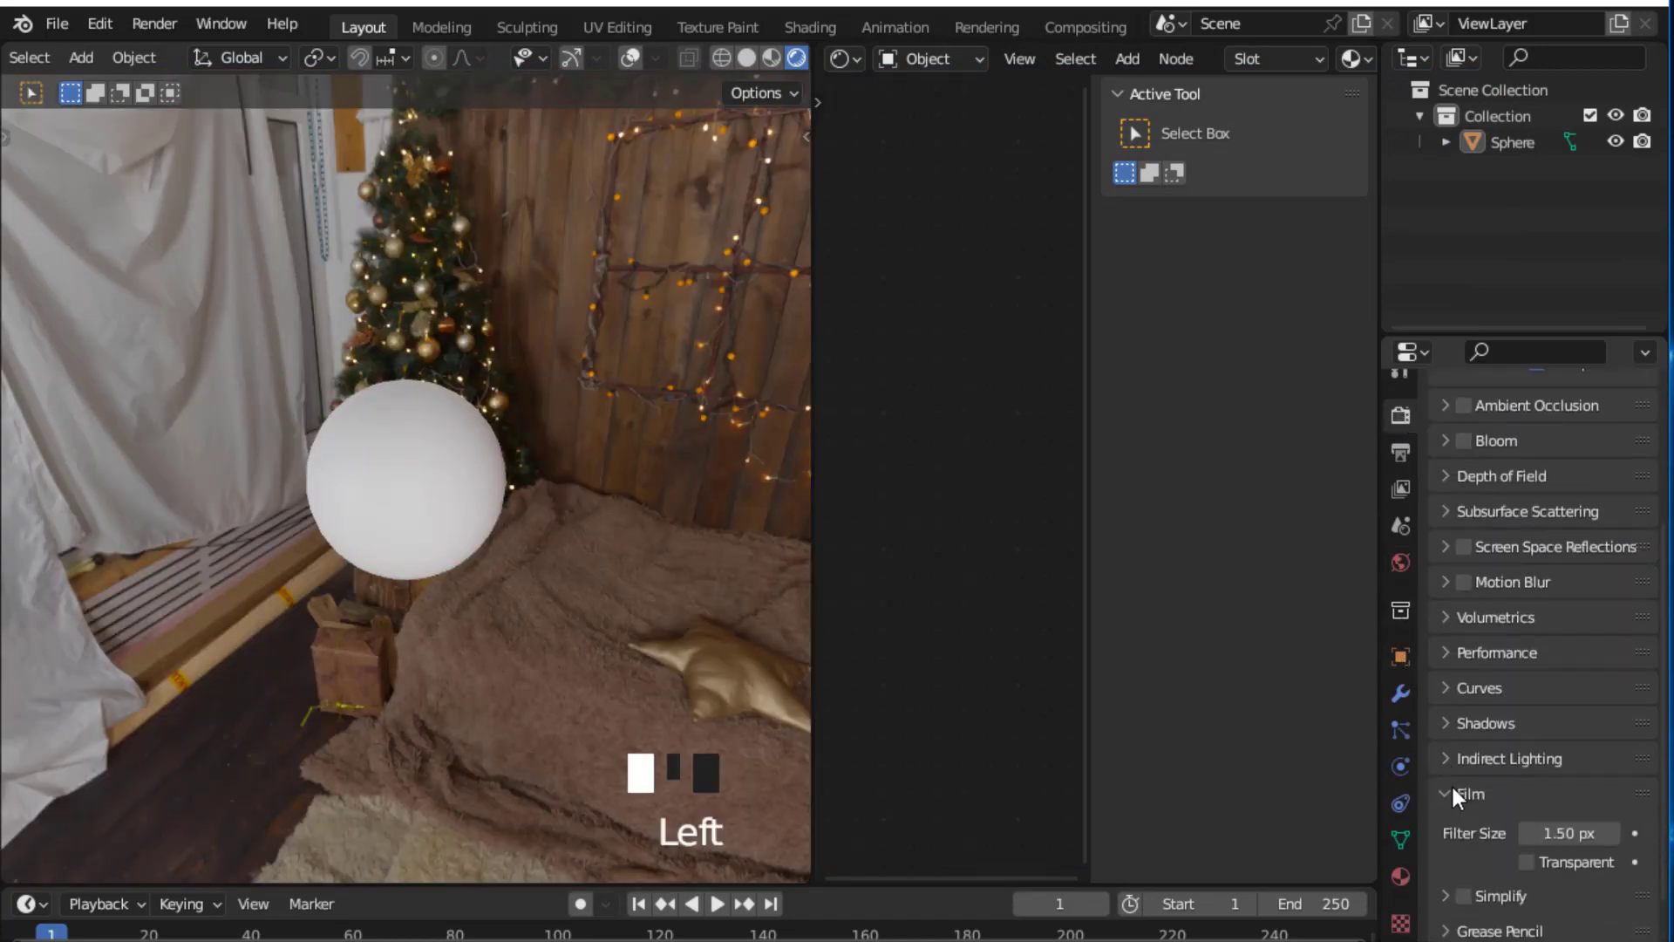
{"action": "scroll", "coordinate": [1462, 782], "scroll_direction": "down", "scroll_amount": 4}
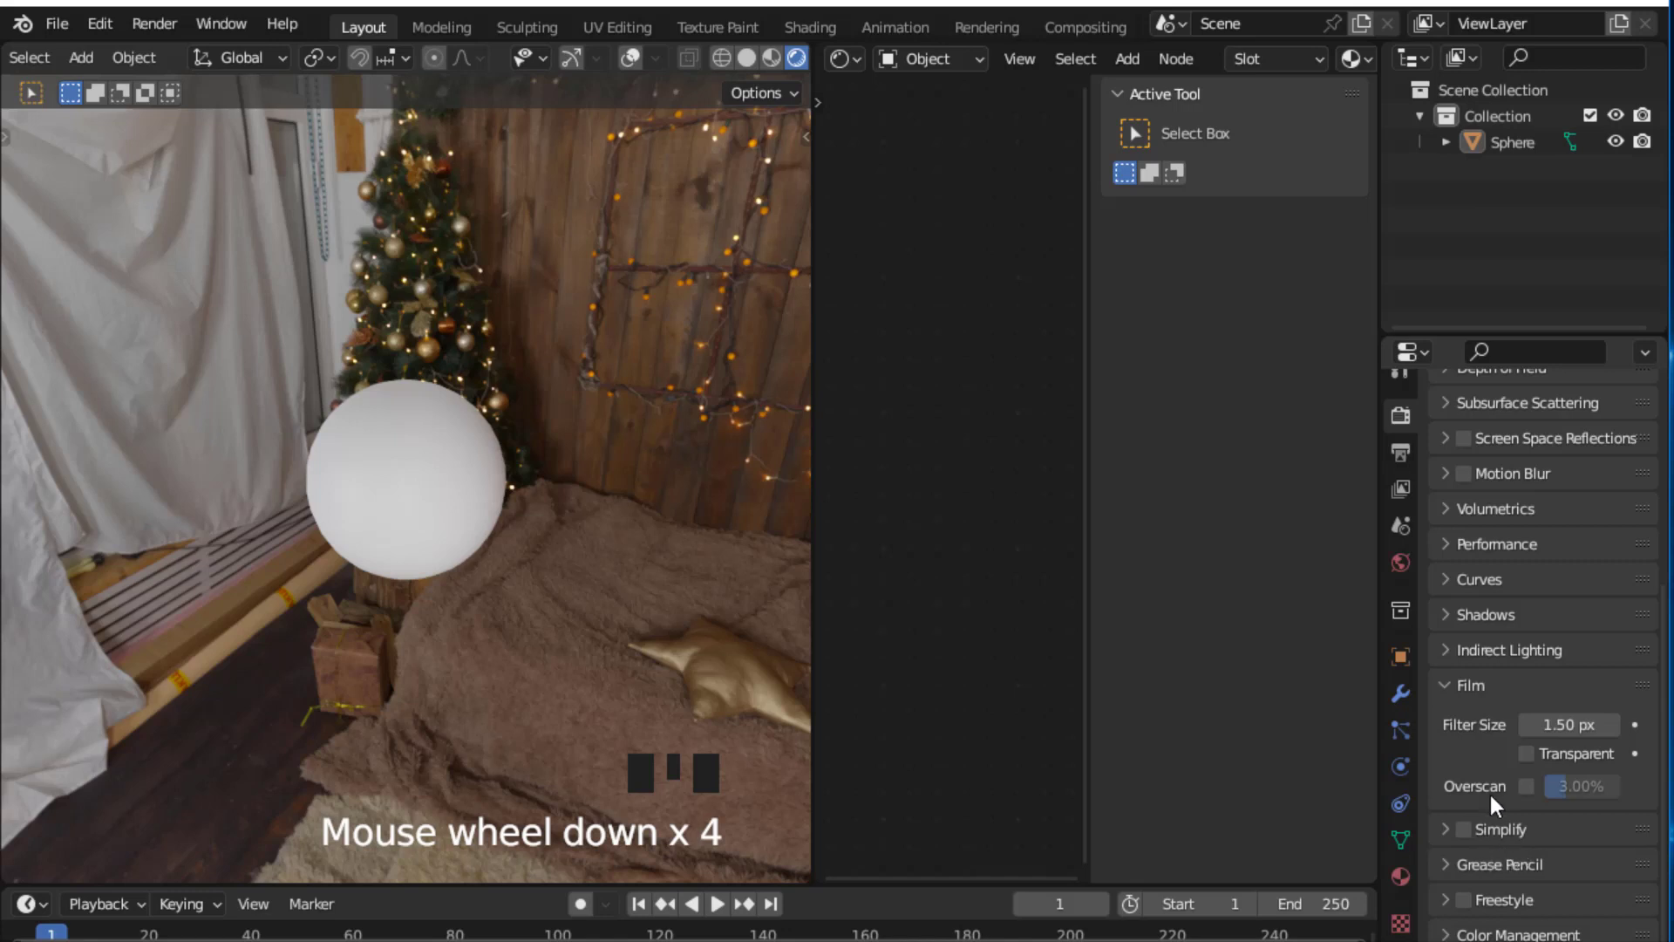
{"action": "left_click", "coordinate": [1527, 754]}
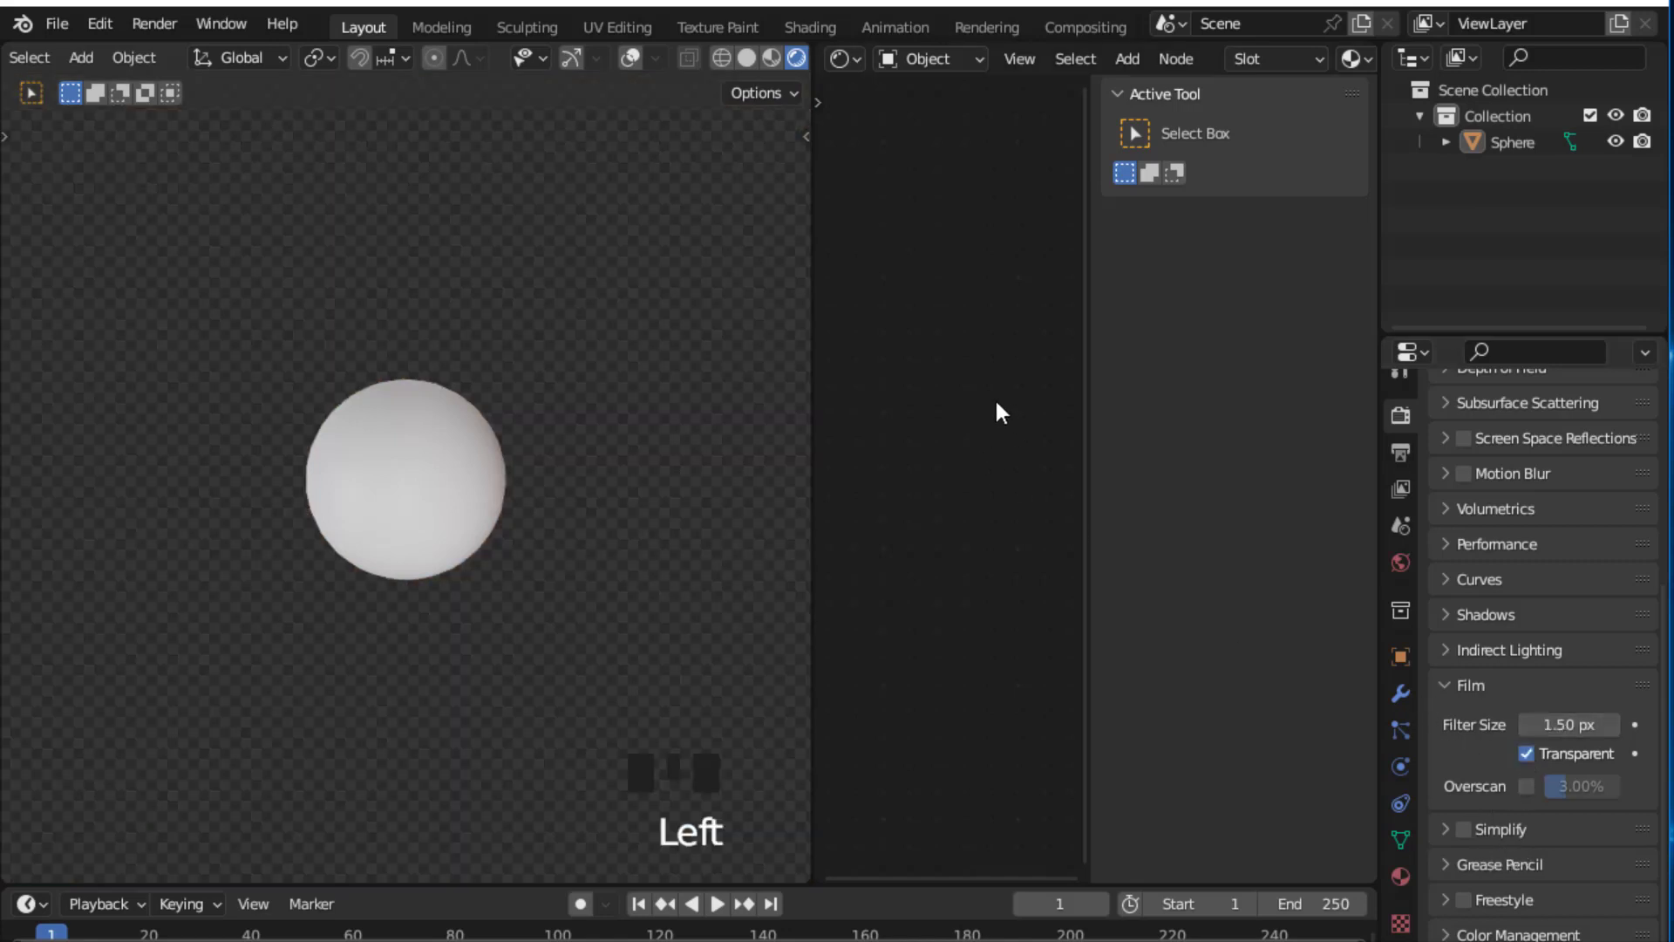
Step: Hide the Shader Editor's sidebar and widen the editor by moving its border with the 3D viewport
{"action": "key", "text": "n"}
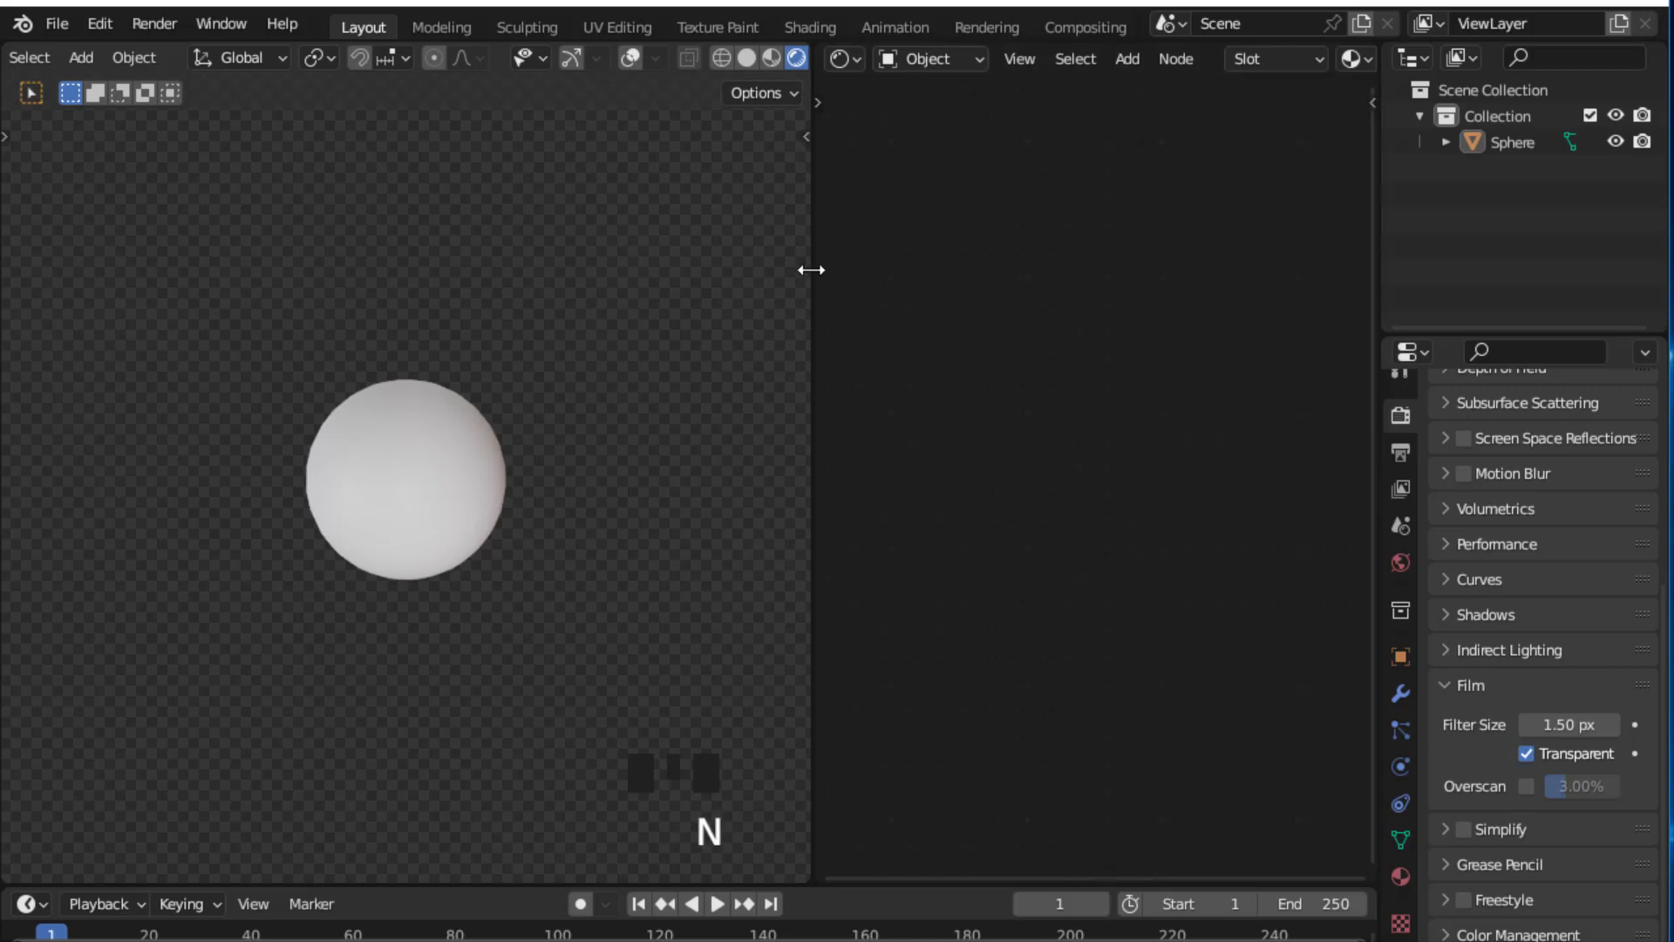
{"action": "left_click_drag", "start_coordinate": [811, 269], "coordinate": [741, 266]}
Step: Change the render engine to Cycles
{"action": "scroll", "coordinate": [1410, 443], "scroll_direction": "up", "scroll_amount": 4}
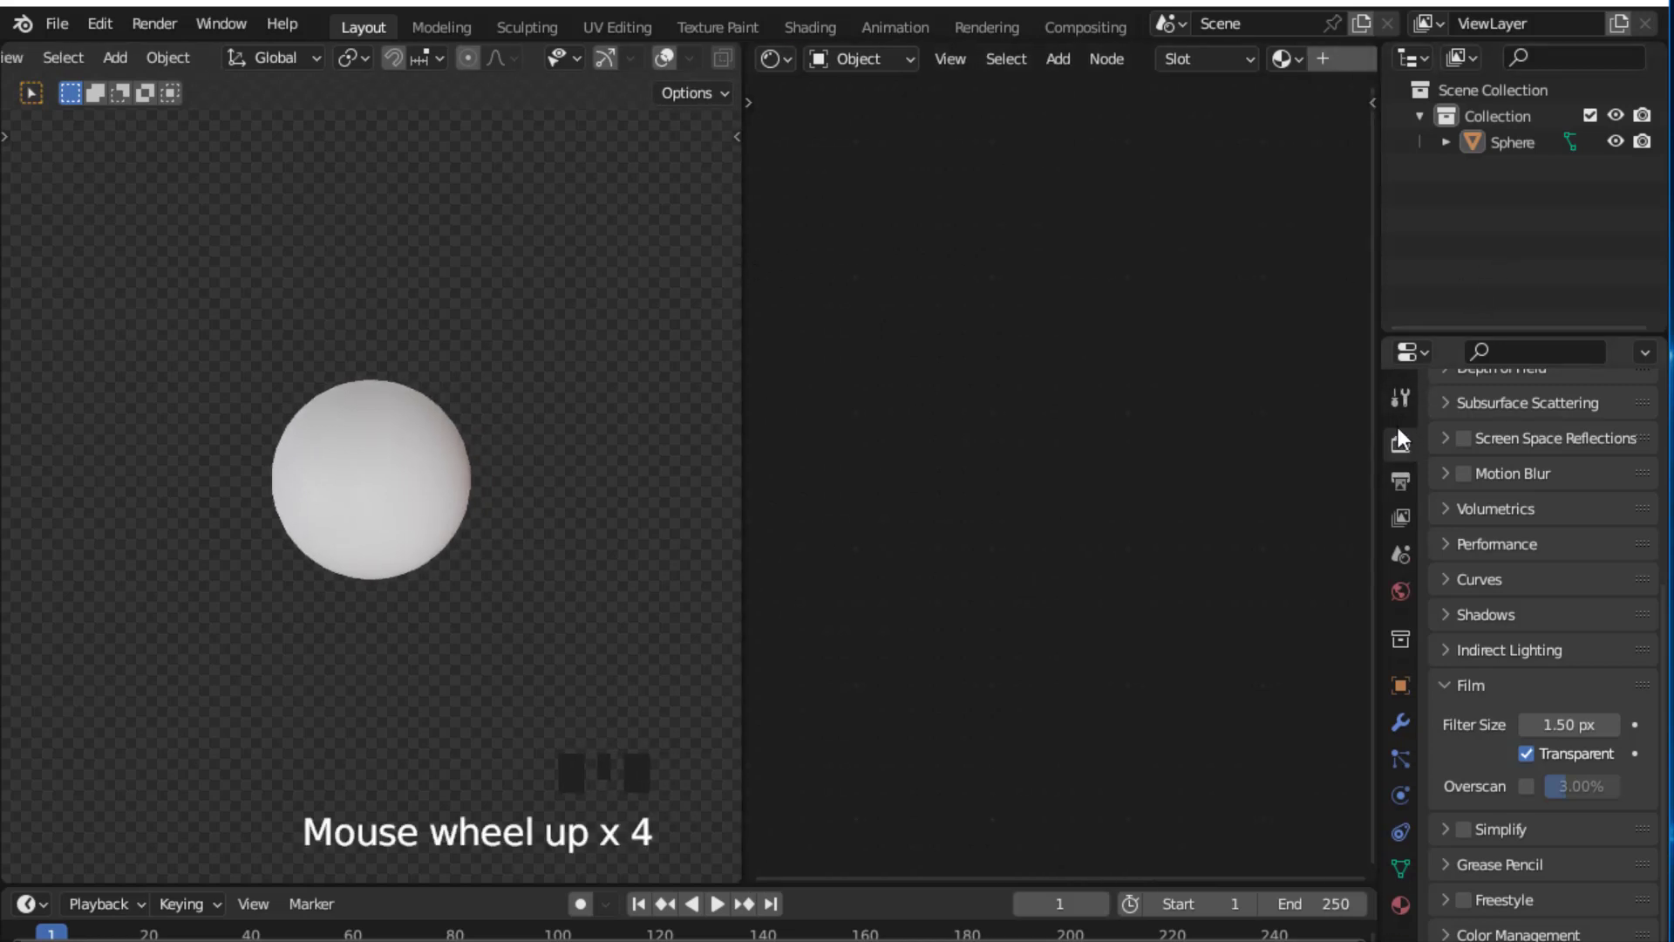
{"action": "left_click", "coordinate": [1399, 433]}
{"action": "scroll", "coordinate": [1455, 443], "scroll_direction": "up", "scroll_amount": 8}
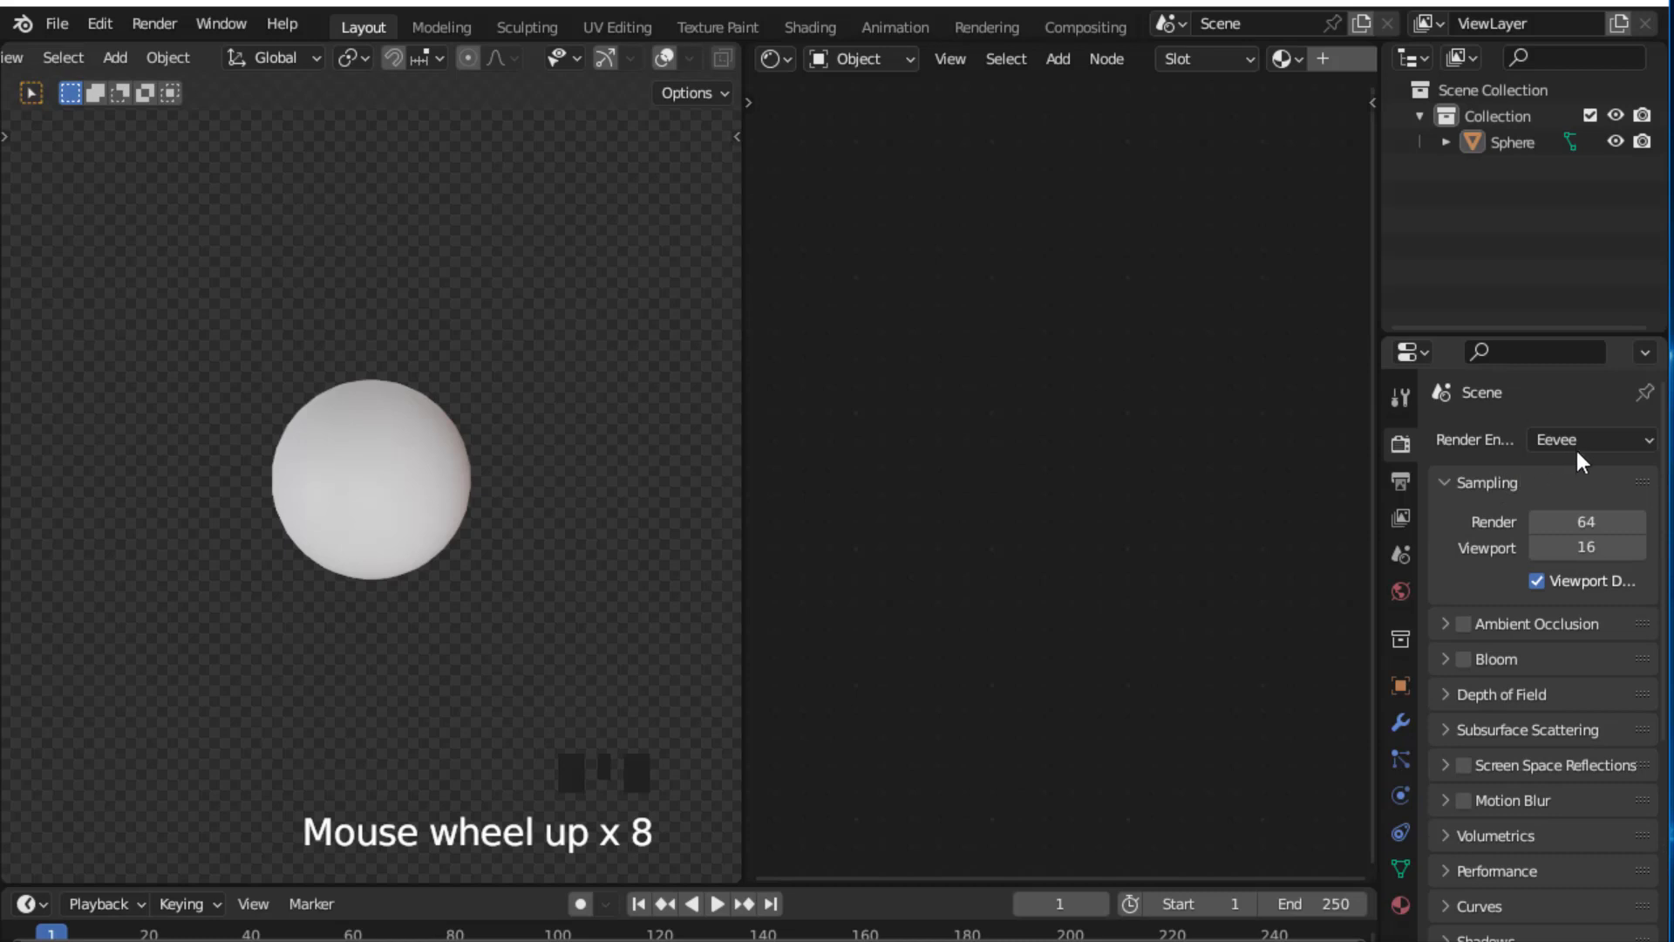
{"action": "left_click", "coordinate": [1577, 441]}
{"action": "left_click", "coordinate": [1556, 527]}
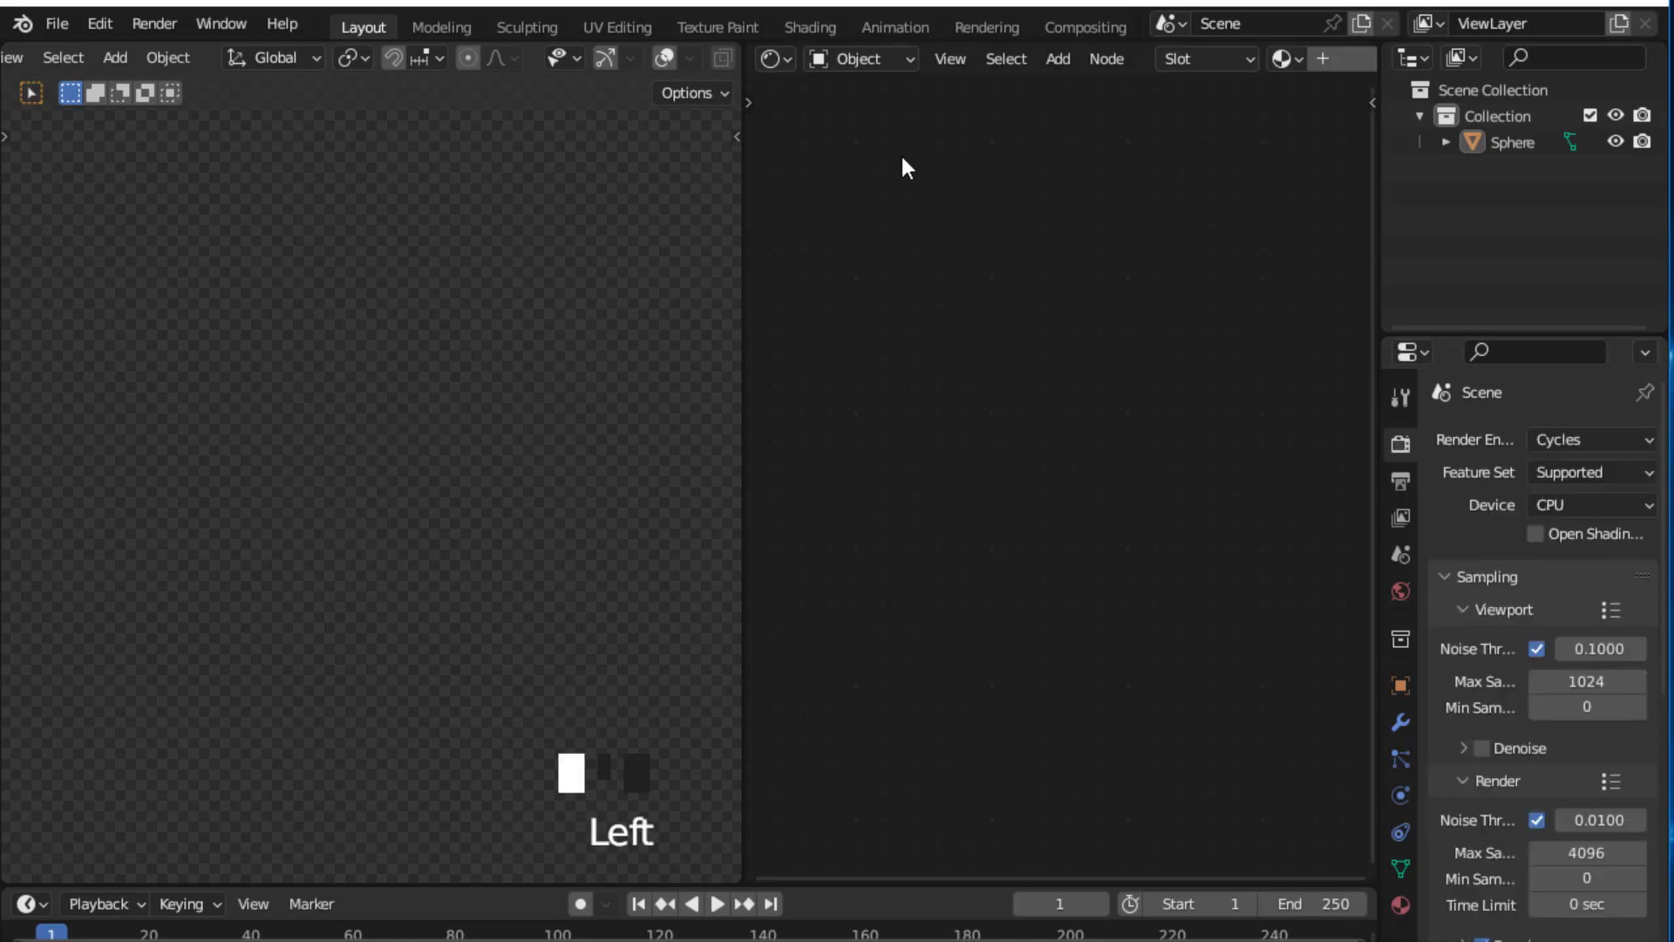
Step: Create a new material for the sphere in the Shader Editor and deselect its nodes, leaving working space beside the Principled BSDF
{"action": "left_click", "coordinate": [778, 58]}
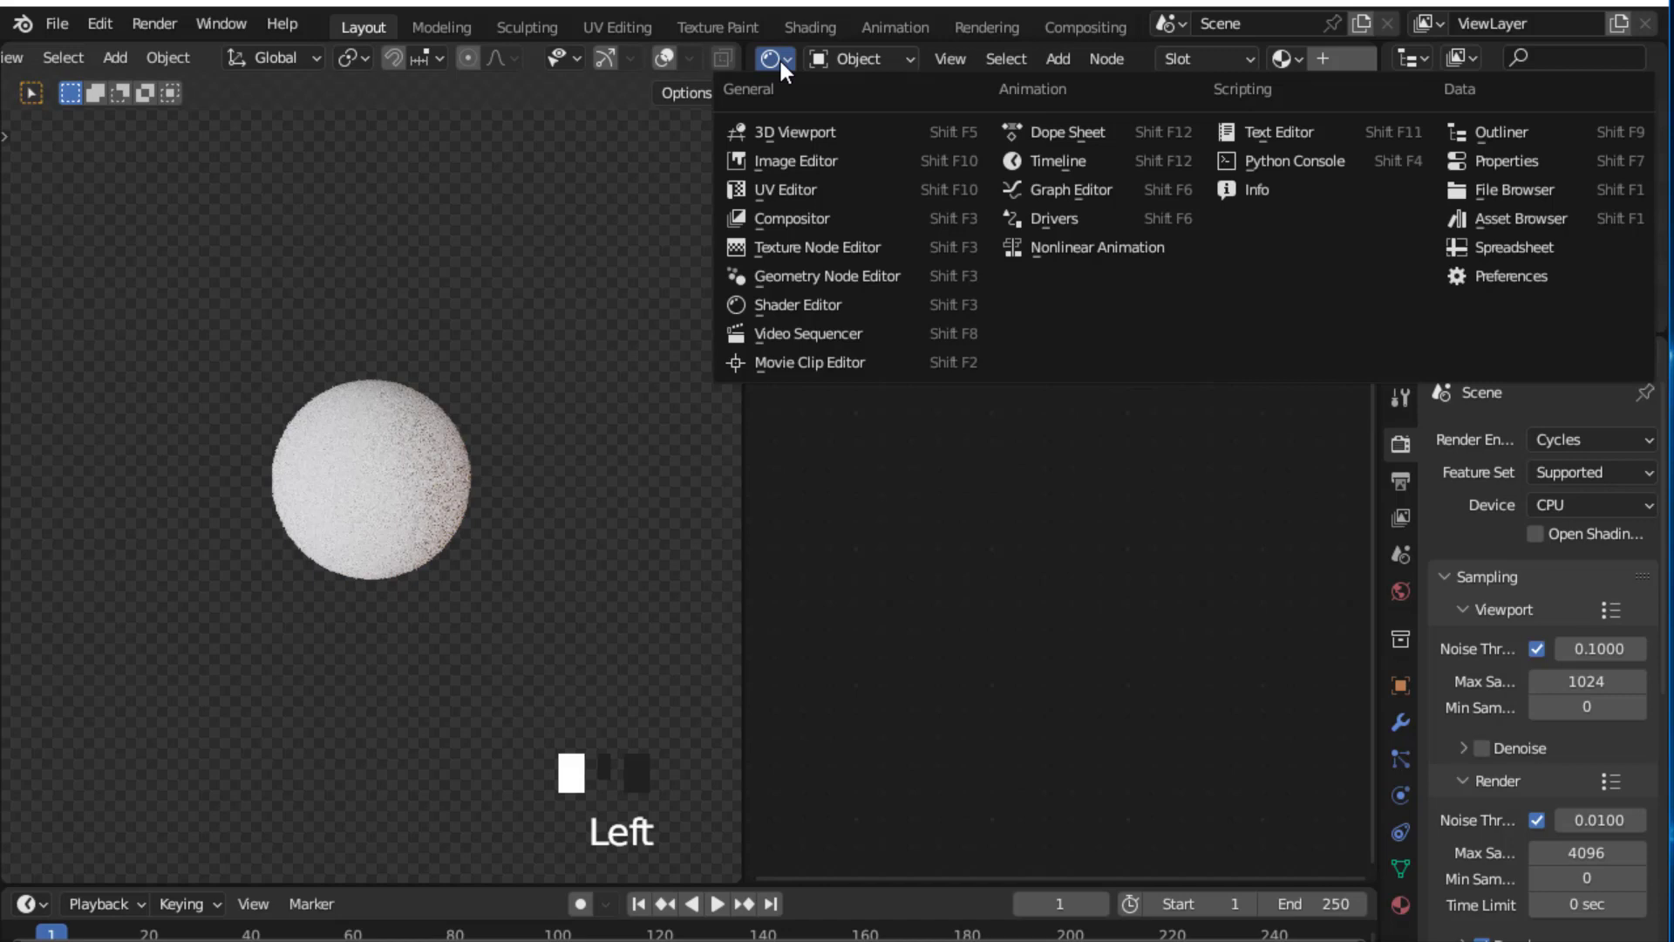
{"action": "left_click", "coordinate": [410, 479]}
{"action": "scroll", "coordinate": [1169, 183], "scroll_direction": "down", "scroll_amount": 4}
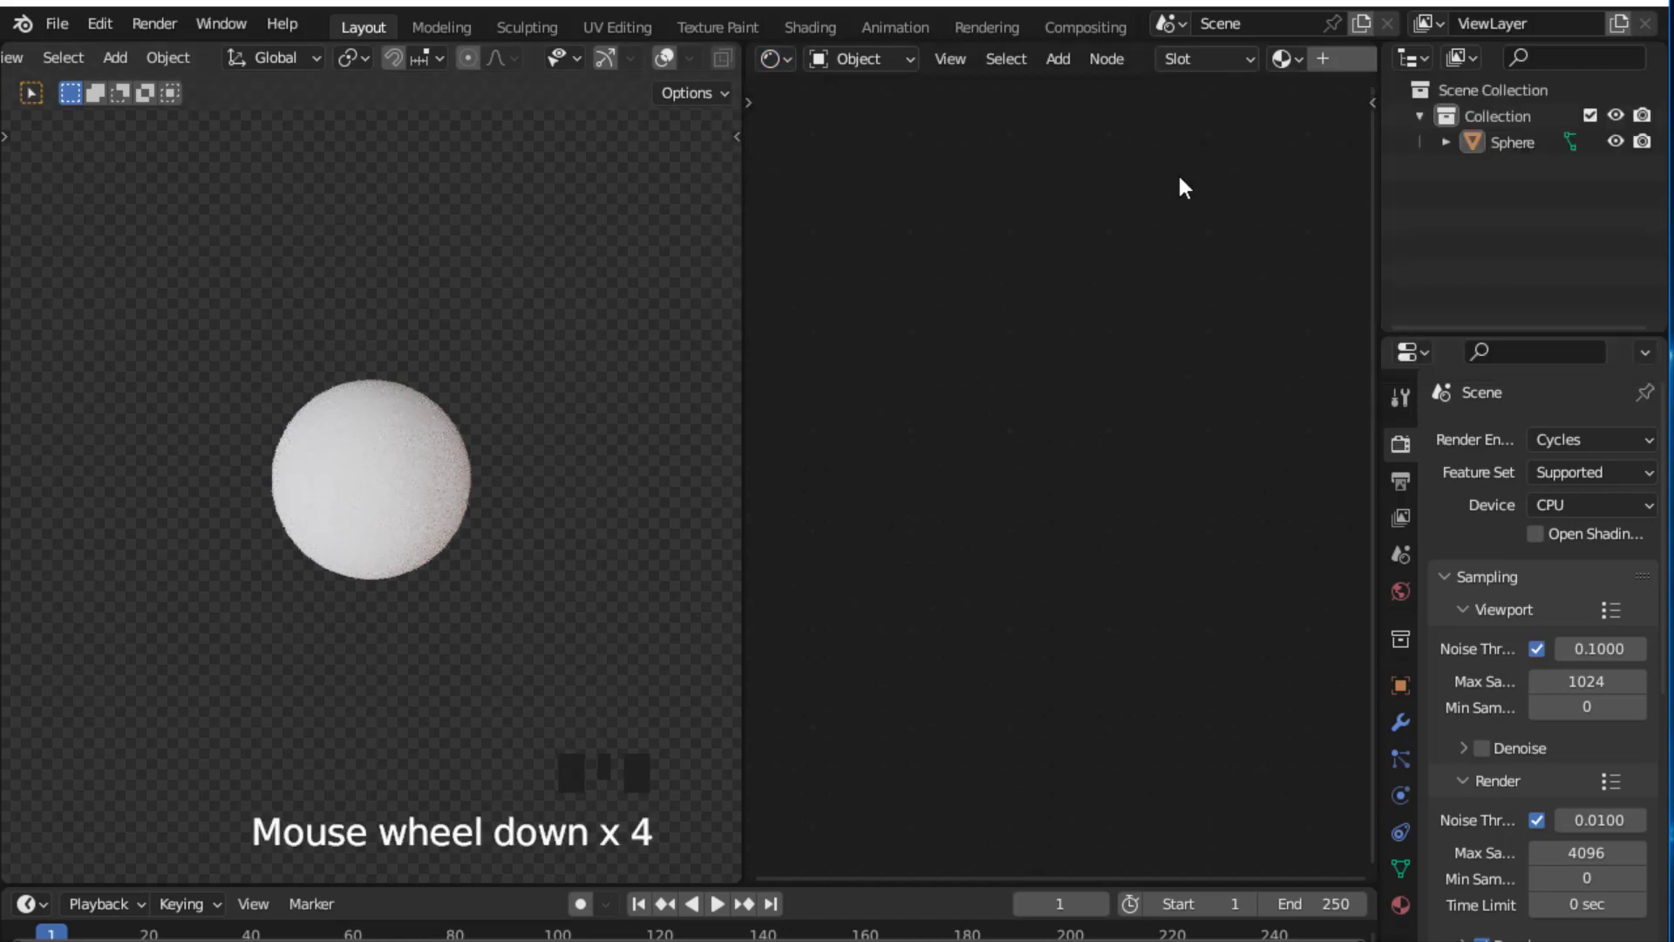
{"action": "left_click", "coordinate": [1336, 59]}
{"action": "scroll", "coordinate": [1108, 253], "scroll_direction": "up", "scroll_amount": 17}
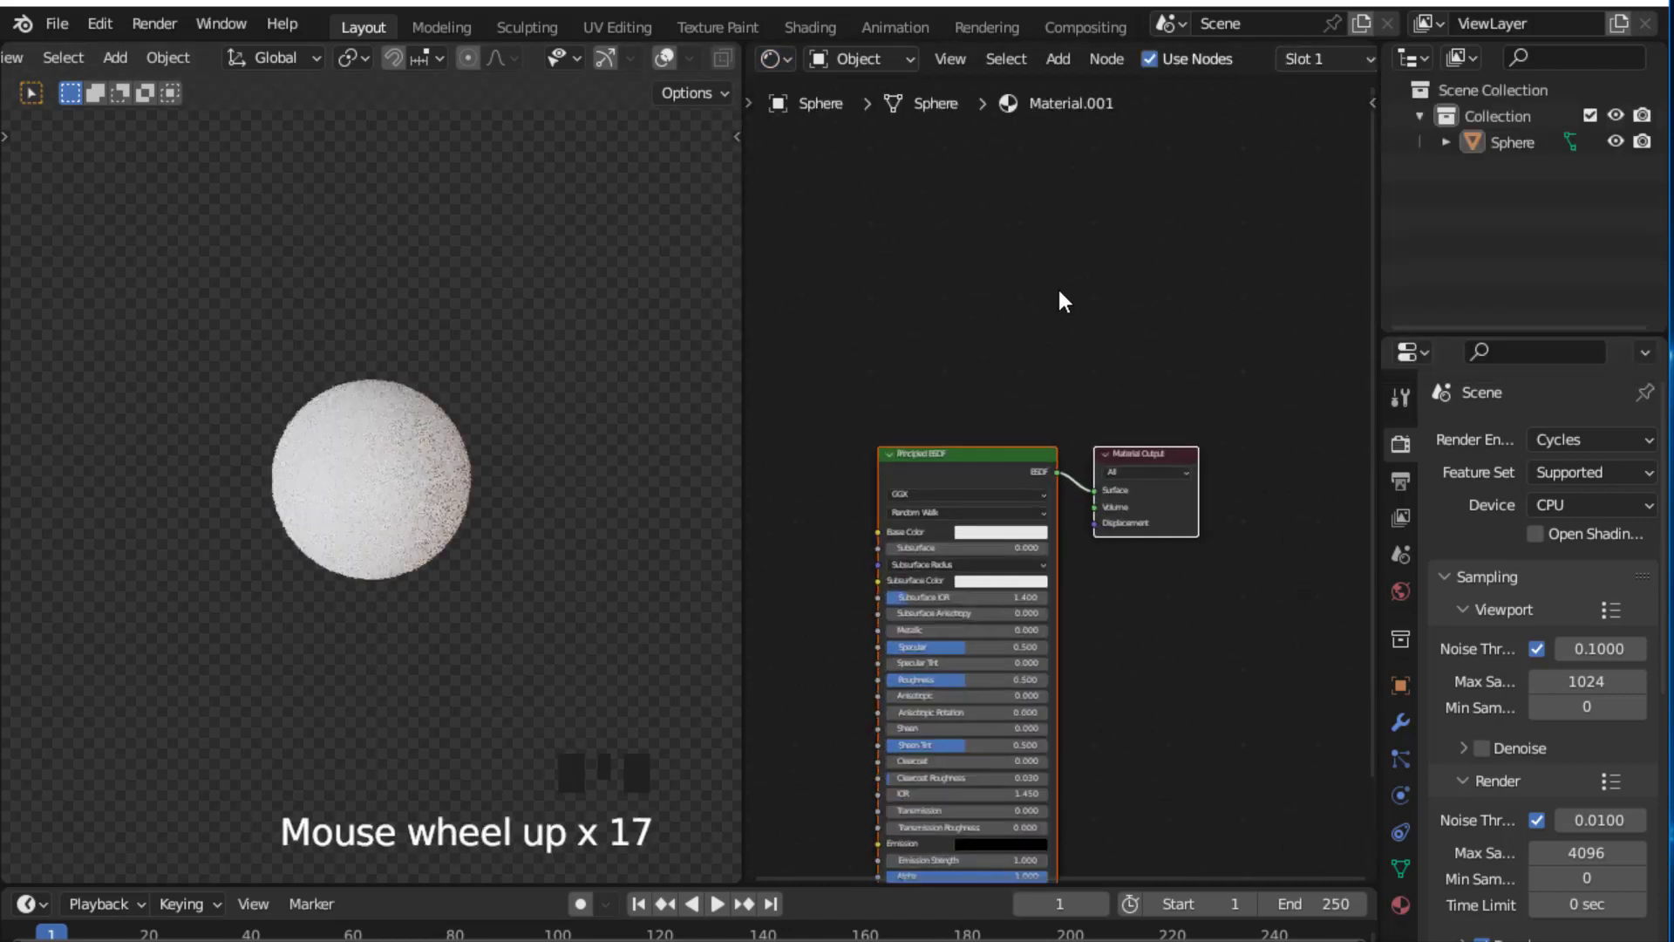
{"action": "middle_click_drag", "start_coordinate": [1060, 290], "coordinate": [1141, 215]}
{"action": "left_click", "coordinate": [958, 426]}
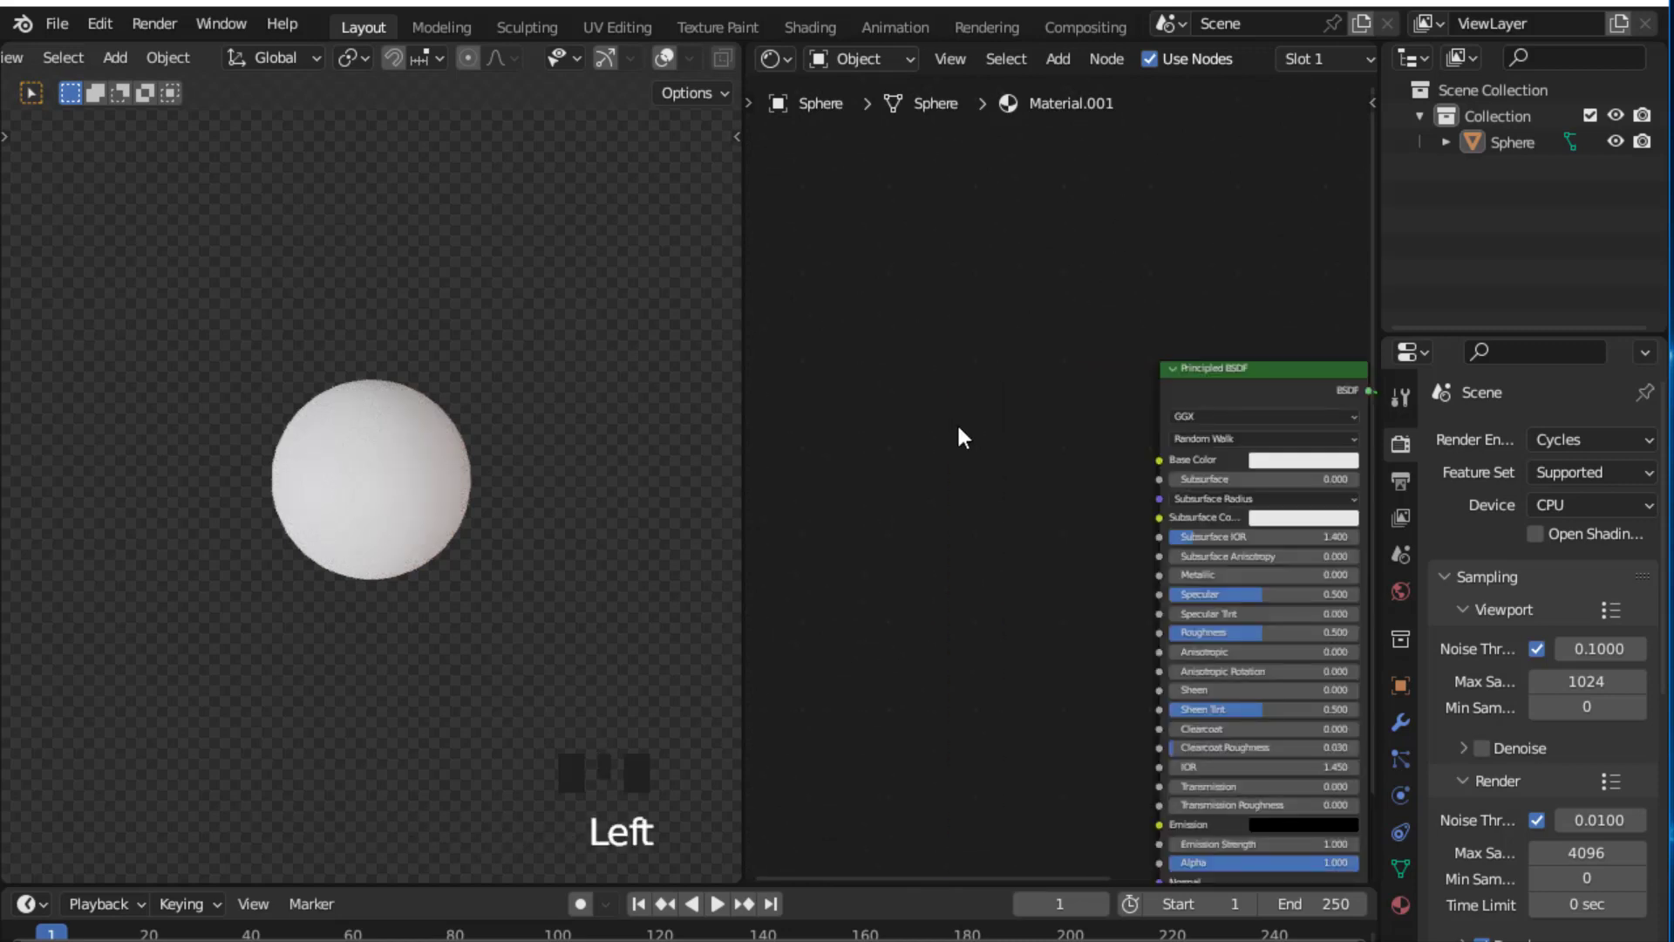
Step: Add a Voronoi Texture node in the empty space beside the Principled BSDF
{"action": "left_click", "coordinate": [945, 436]}
{"action": "key", "text": "shift+a"}
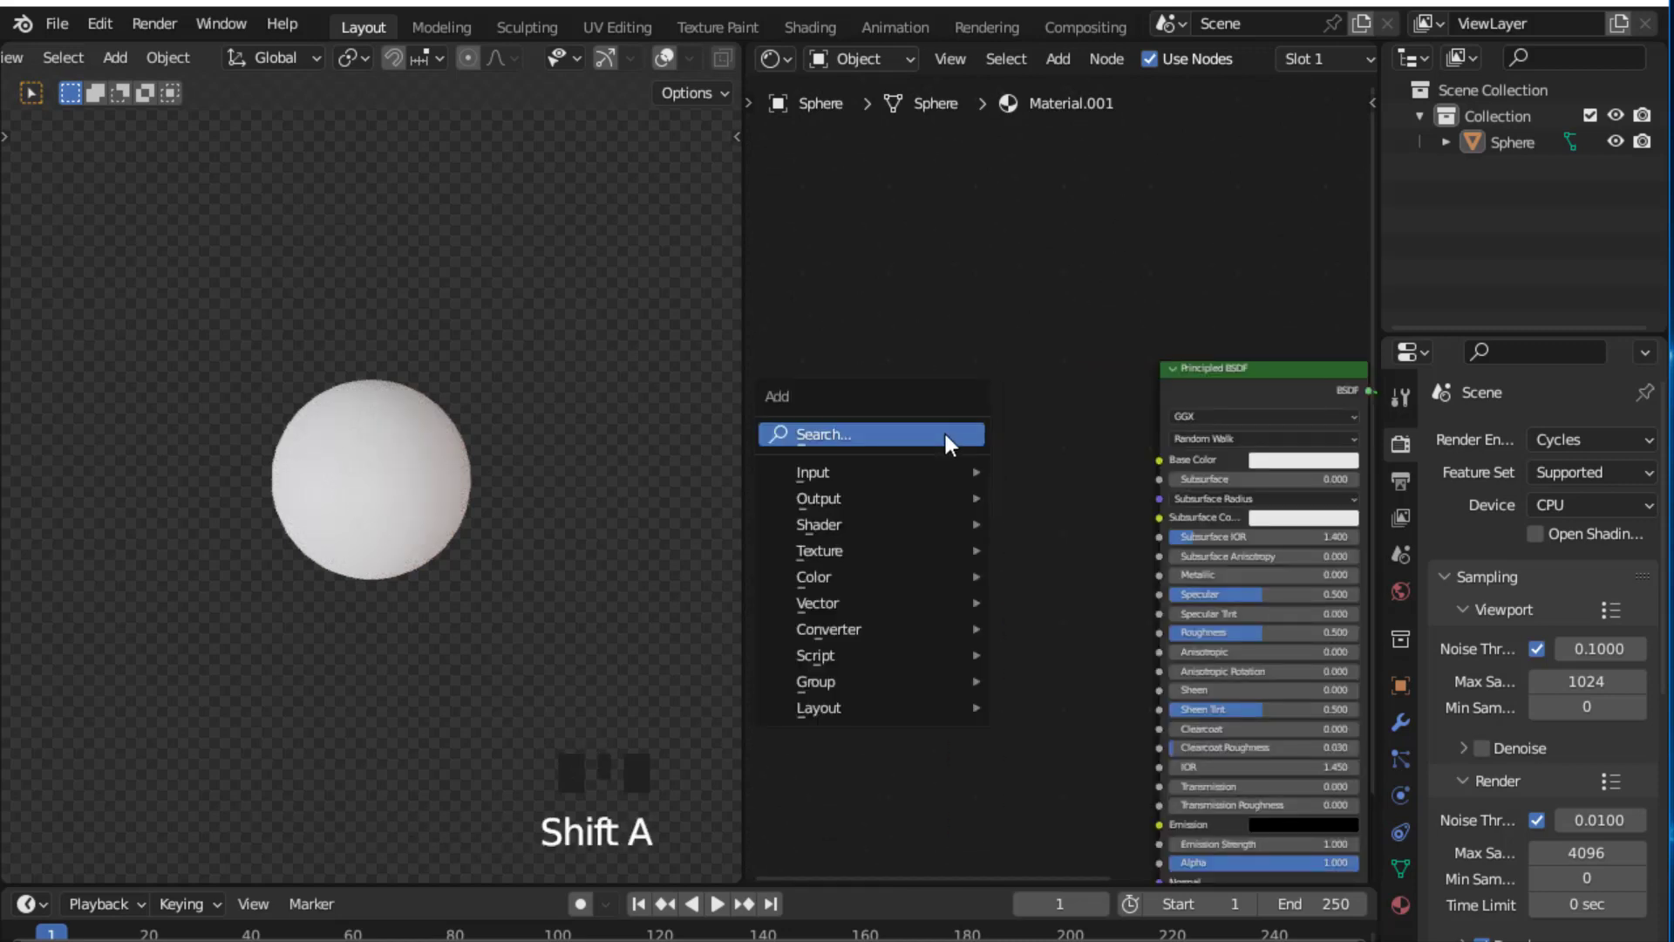
{"action": "left_click", "coordinate": [946, 436]}
{"action": "type", "text": "VORO"}
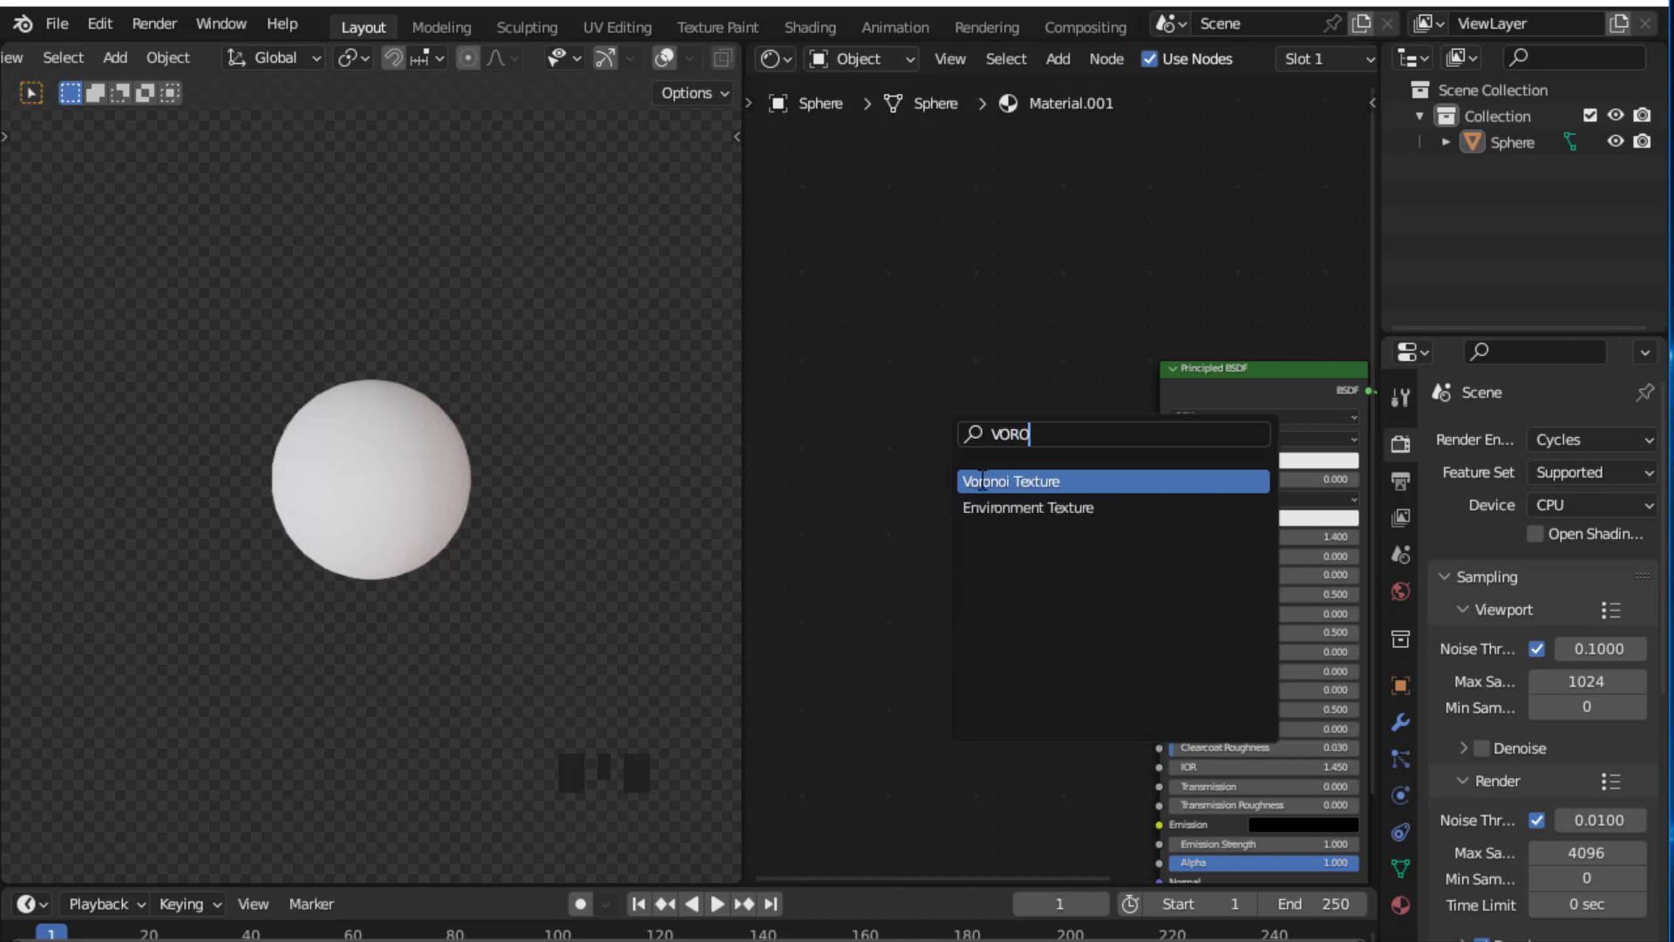
{"action": "key", "text": "Return"}
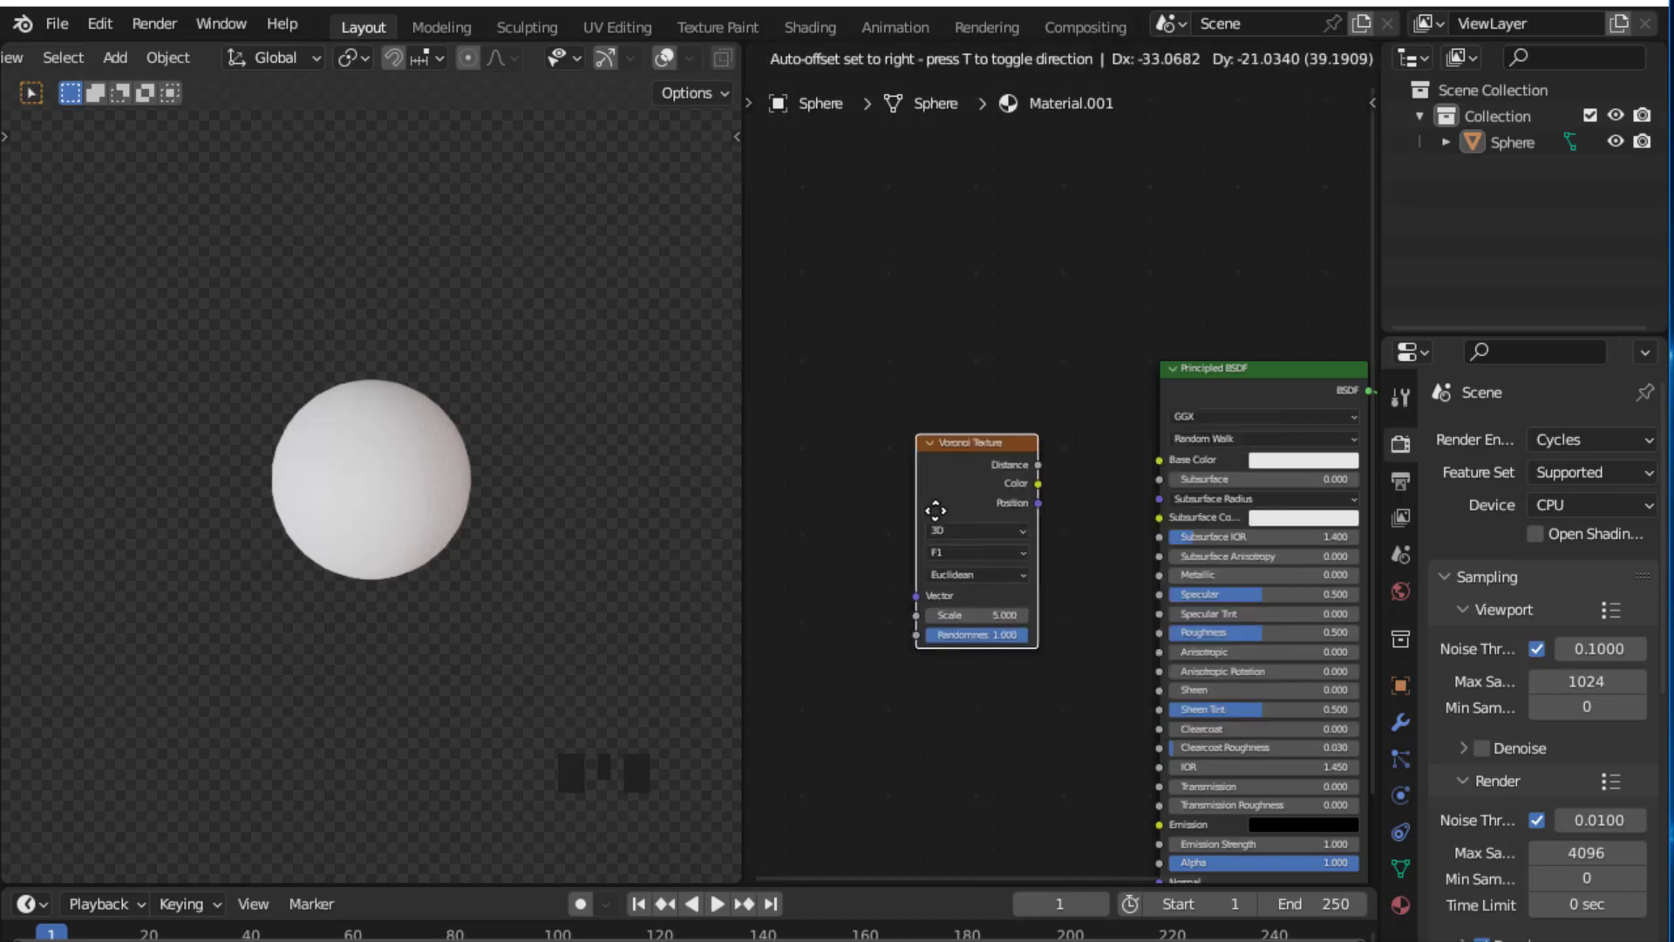
{"action": "left_click", "coordinate": [919, 431]}
Step: Preview the Voronoi Texture's Distance output directly on the sphere
{"action": "scroll", "coordinate": [925, 432], "scroll_direction": "up", "scroll_amount": 5}
{"action": "left_click", "coordinate": [913, 457]}
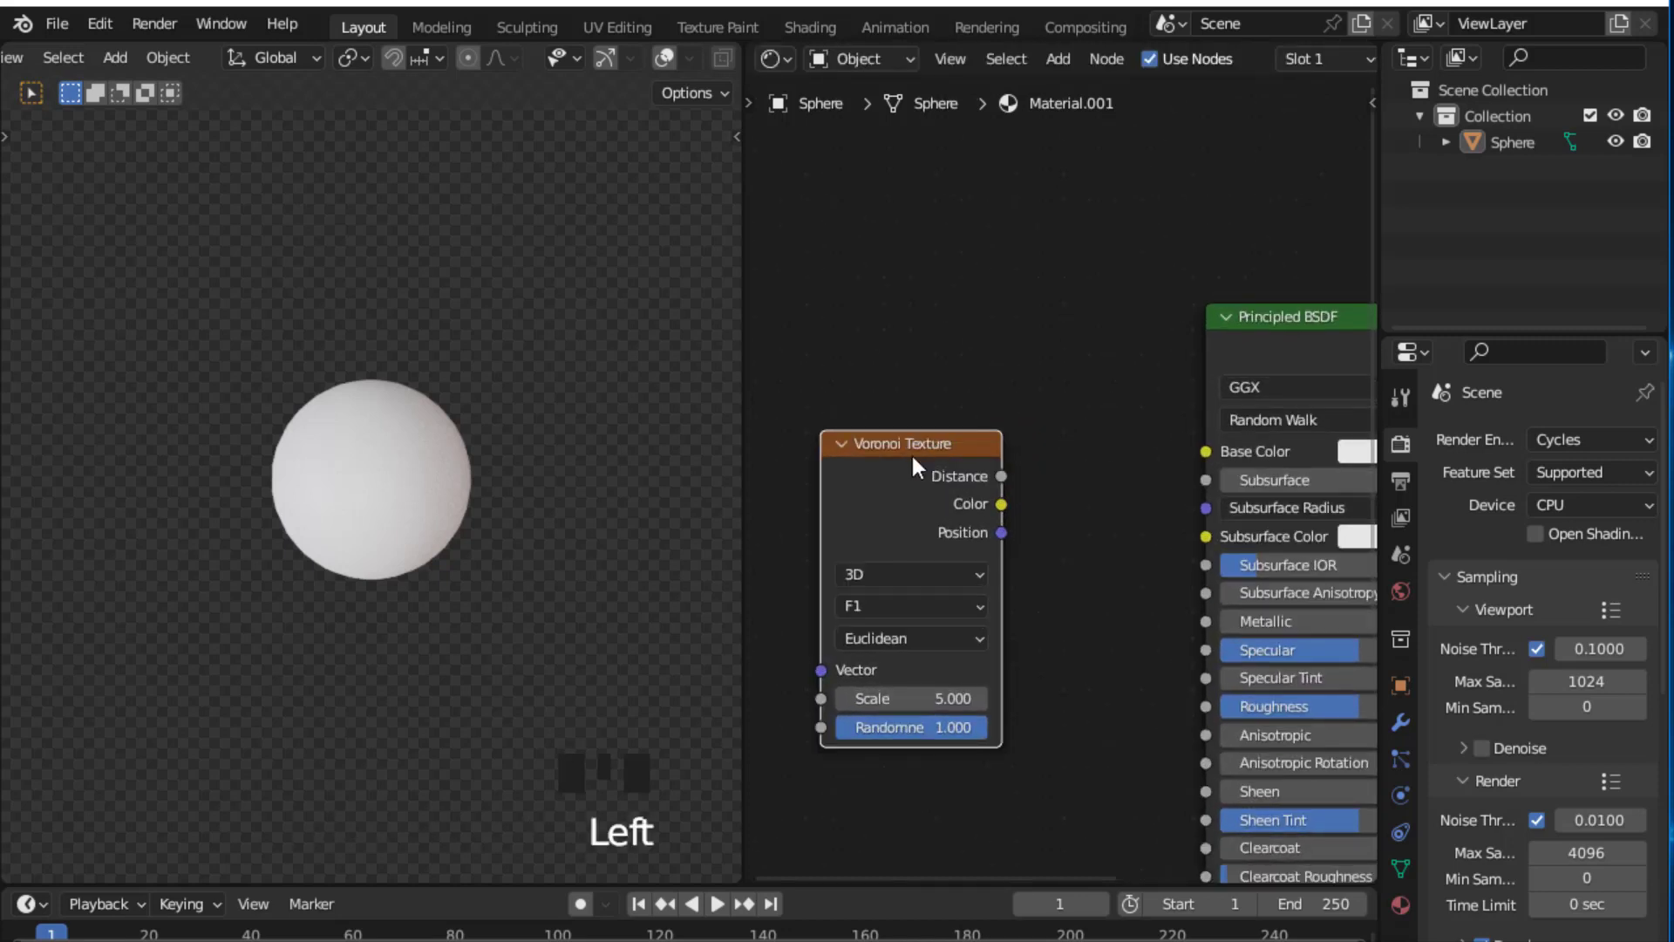
{"action": "left_click", "coordinate": [914, 458], "text": "ctrl+shift"}
{"action": "scroll", "coordinate": [927, 392], "scroll_direction": "up", "scroll_amount": 4}
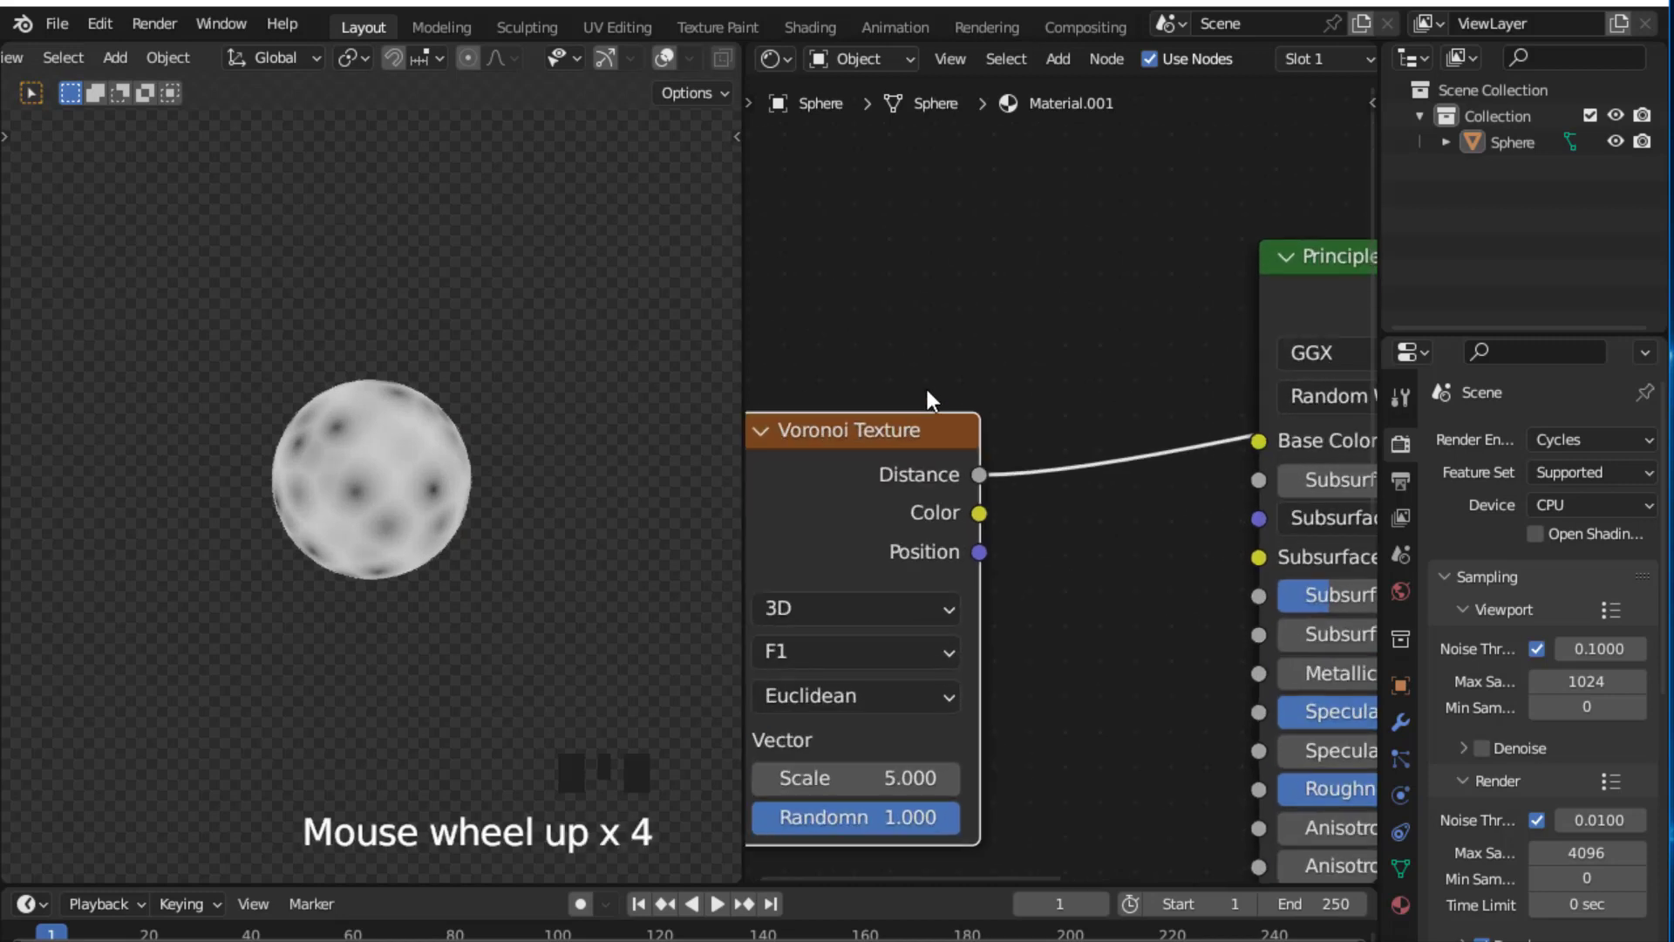
Step: Set the Voronoi Texture's feature output to Distance to Edge
{"action": "middle_click_drag", "start_coordinate": [927, 397], "coordinate": [1098, 342]}
{"action": "scroll", "coordinate": [1044, 368], "scroll_direction": "up", "scroll_amount": 2}
{"action": "scroll", "coordinate": [909, 387], "scroll_direction": "up", "scroll_amount": 2}
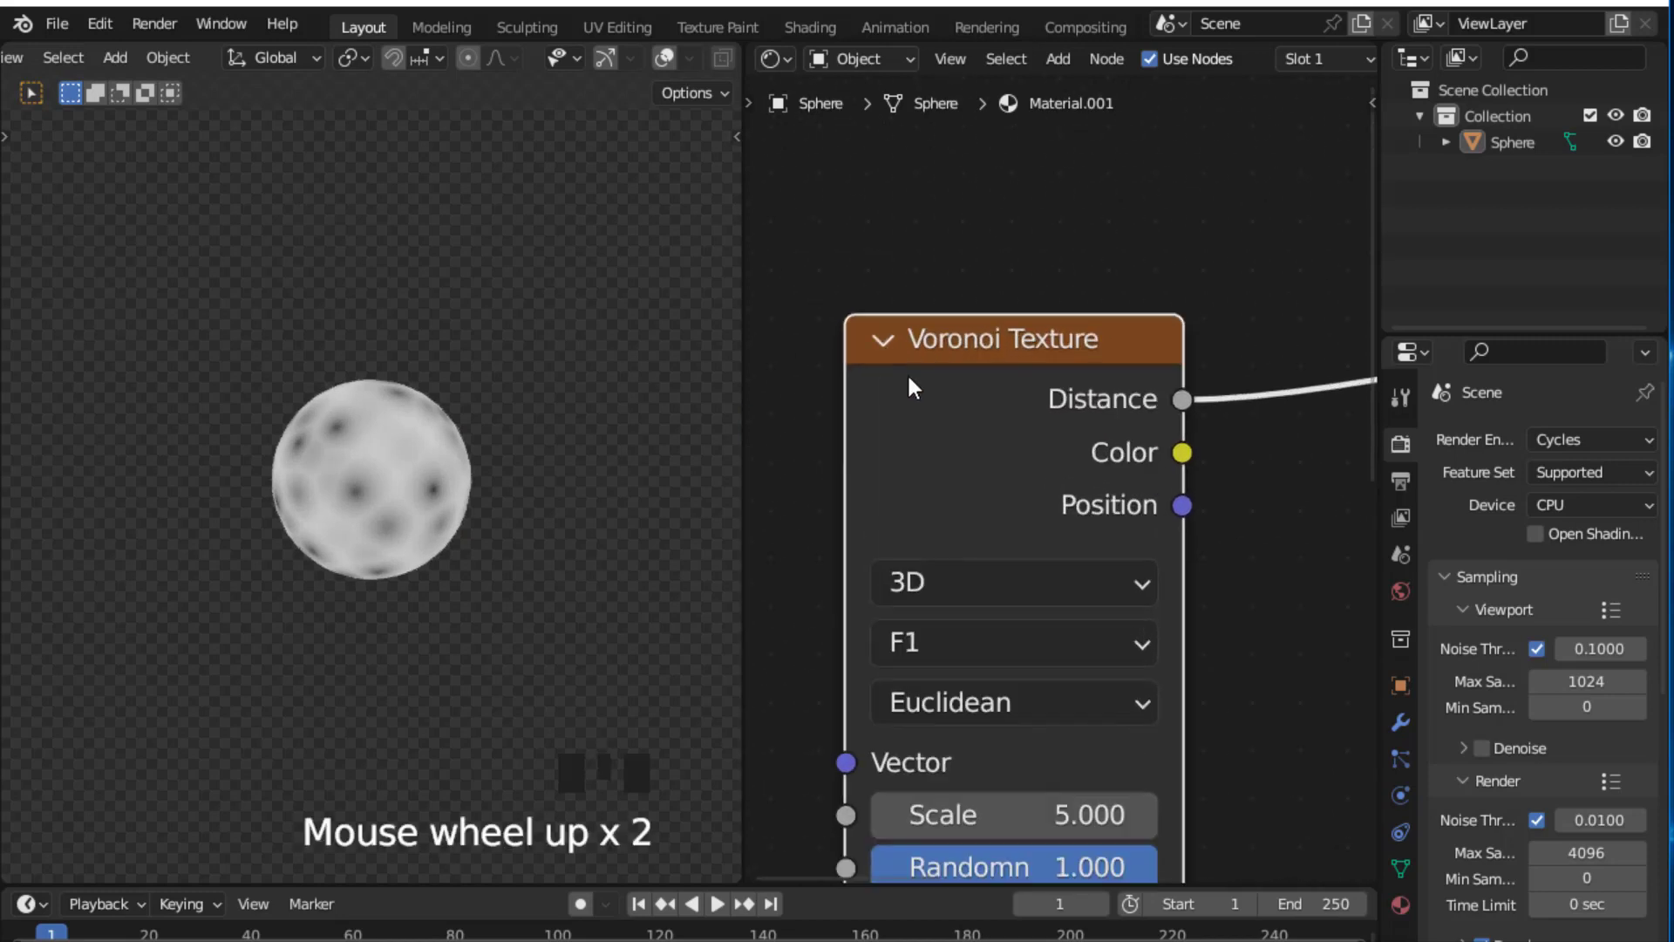
{"action": "middle_click_drag", "start_coordinate": [969, 456], "coordinate": [1006, 381]}
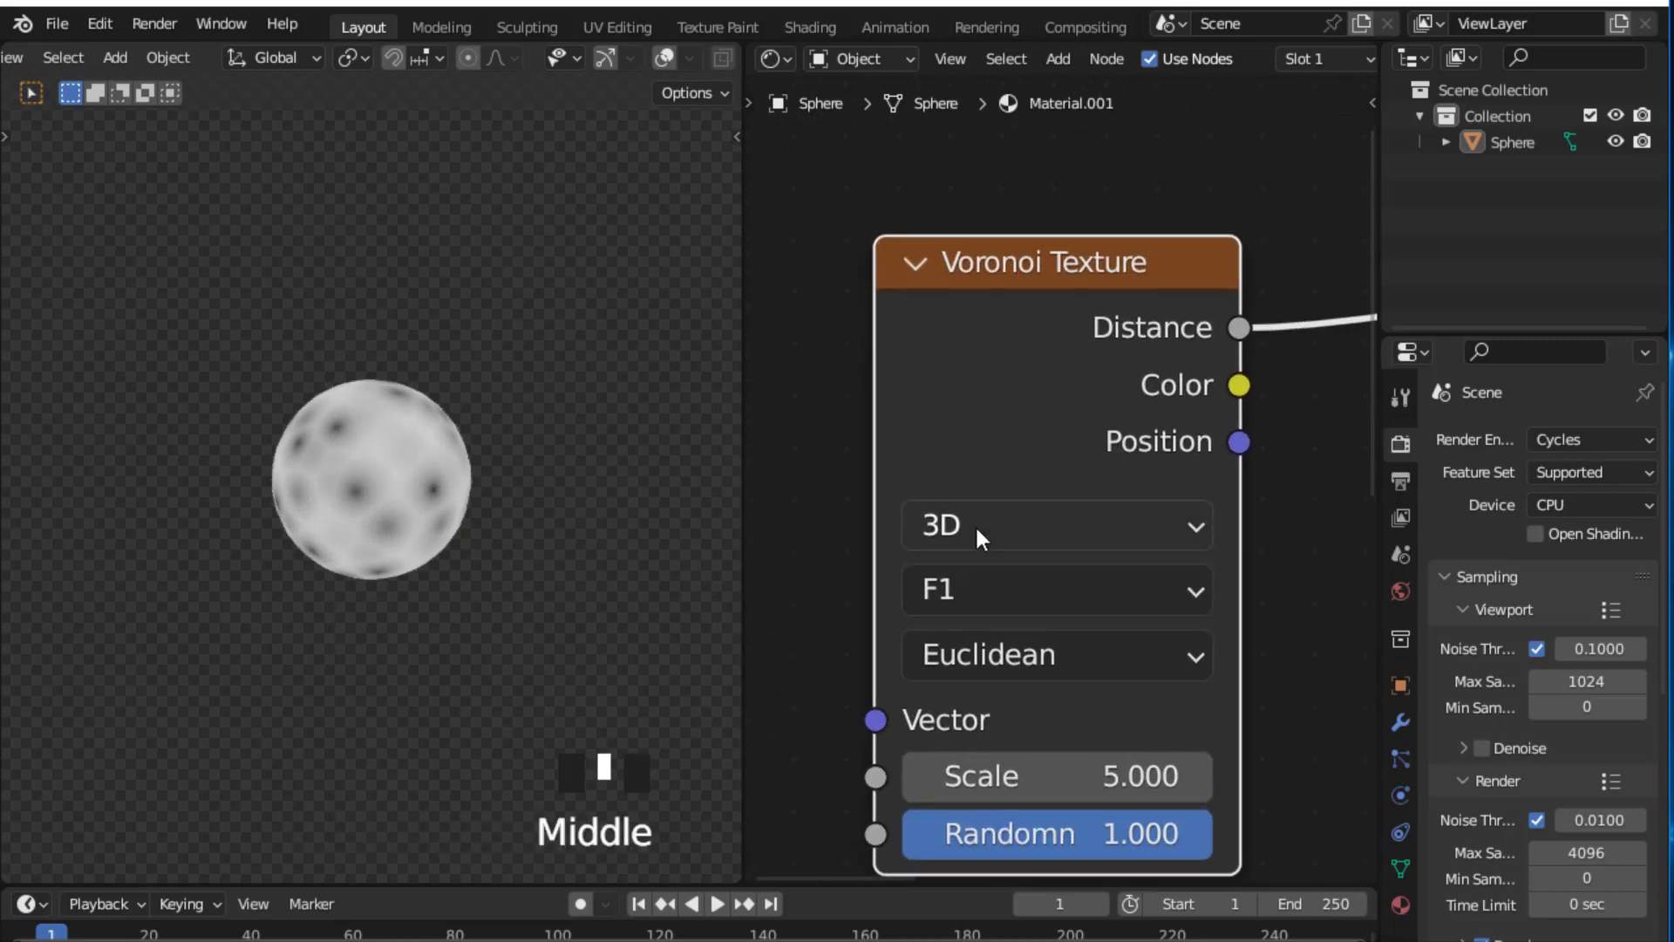
{"action": "middle_click_drag", "start_coordinate": [979, 527], "coordinate": [1017, 428]}
{"action": "left_click", "coordinate": [1036, 483]}
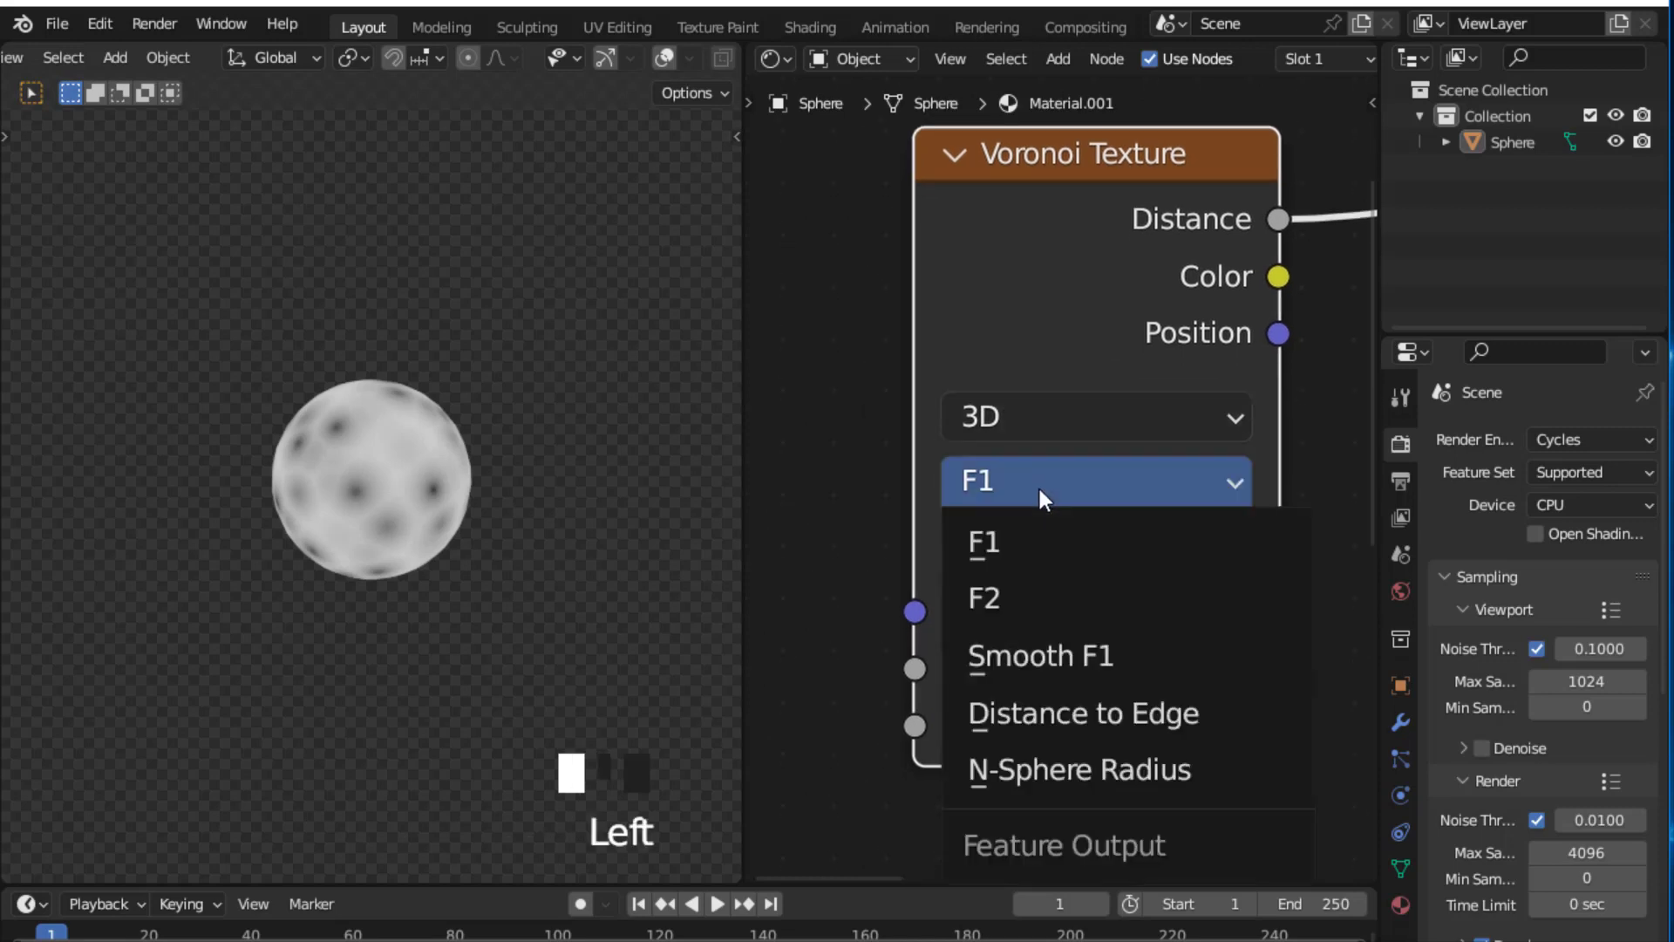
{"action": "left_click", "coordinate": [1116, 714]}
Step: Set the Voronoi Texture's Scale to 1.3
{"action": "scroll", "coordinate": [1103, 611], "scroll_direction": "up", "scroll_amount": 1}
{"action": "middle_click_drag", "start_coordinate": [1104, 610], "coordinate": [1045, 645]}
{"action": "left_click", "coordinate": [1106, 525]}
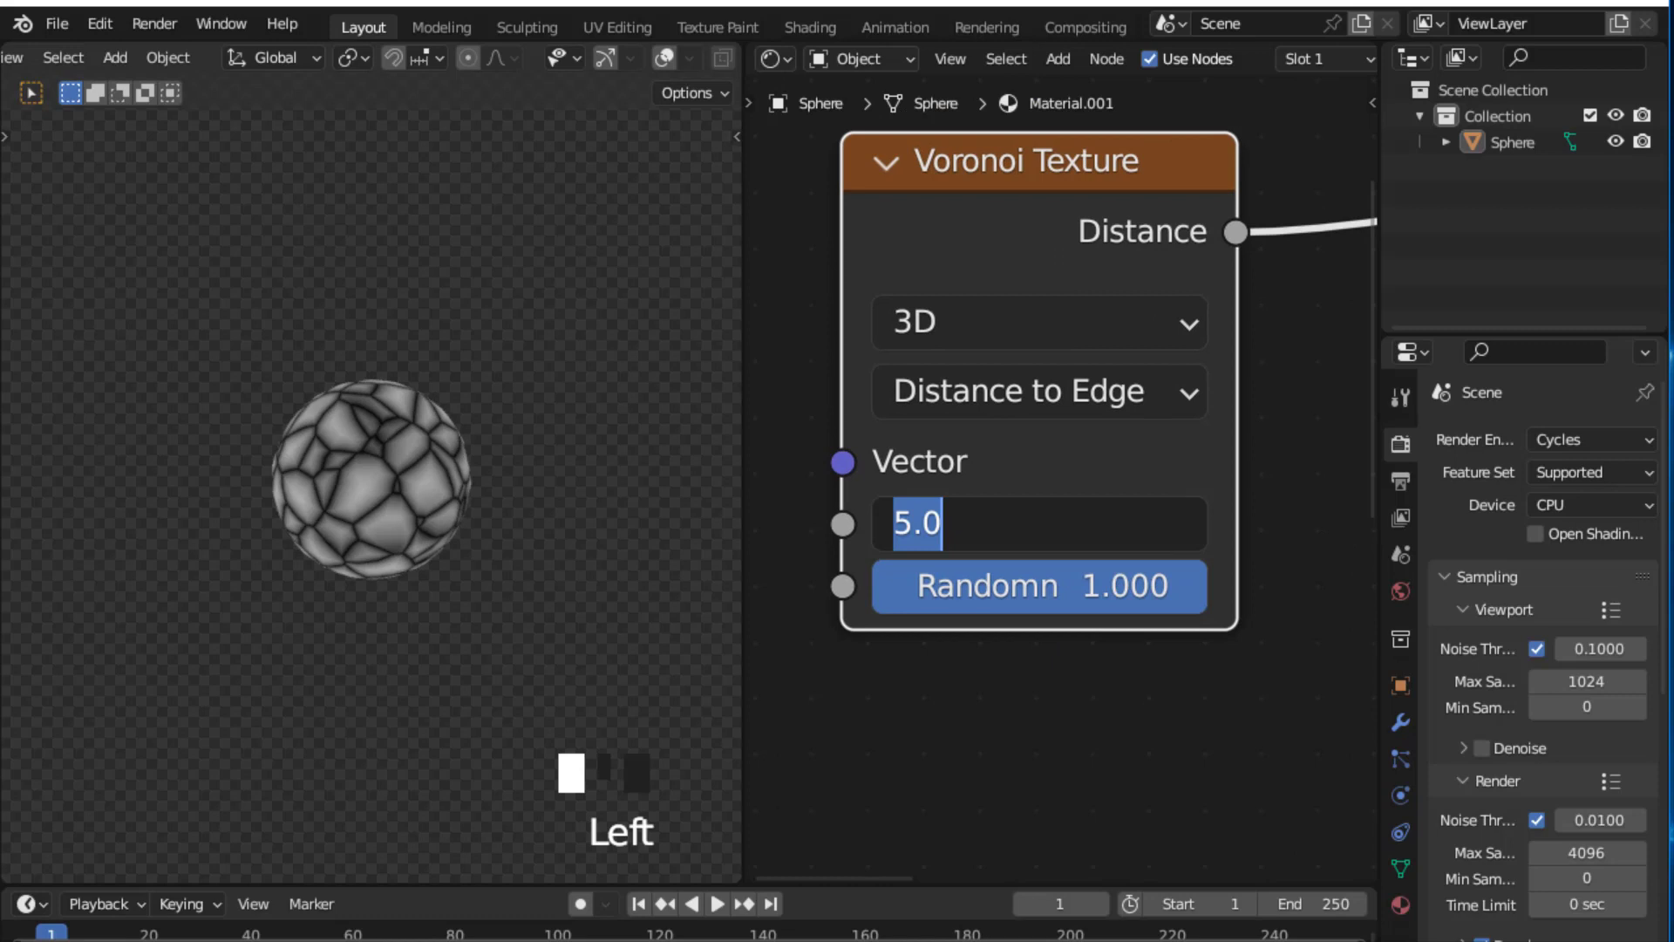
{"action": "type", "text": "1;"}
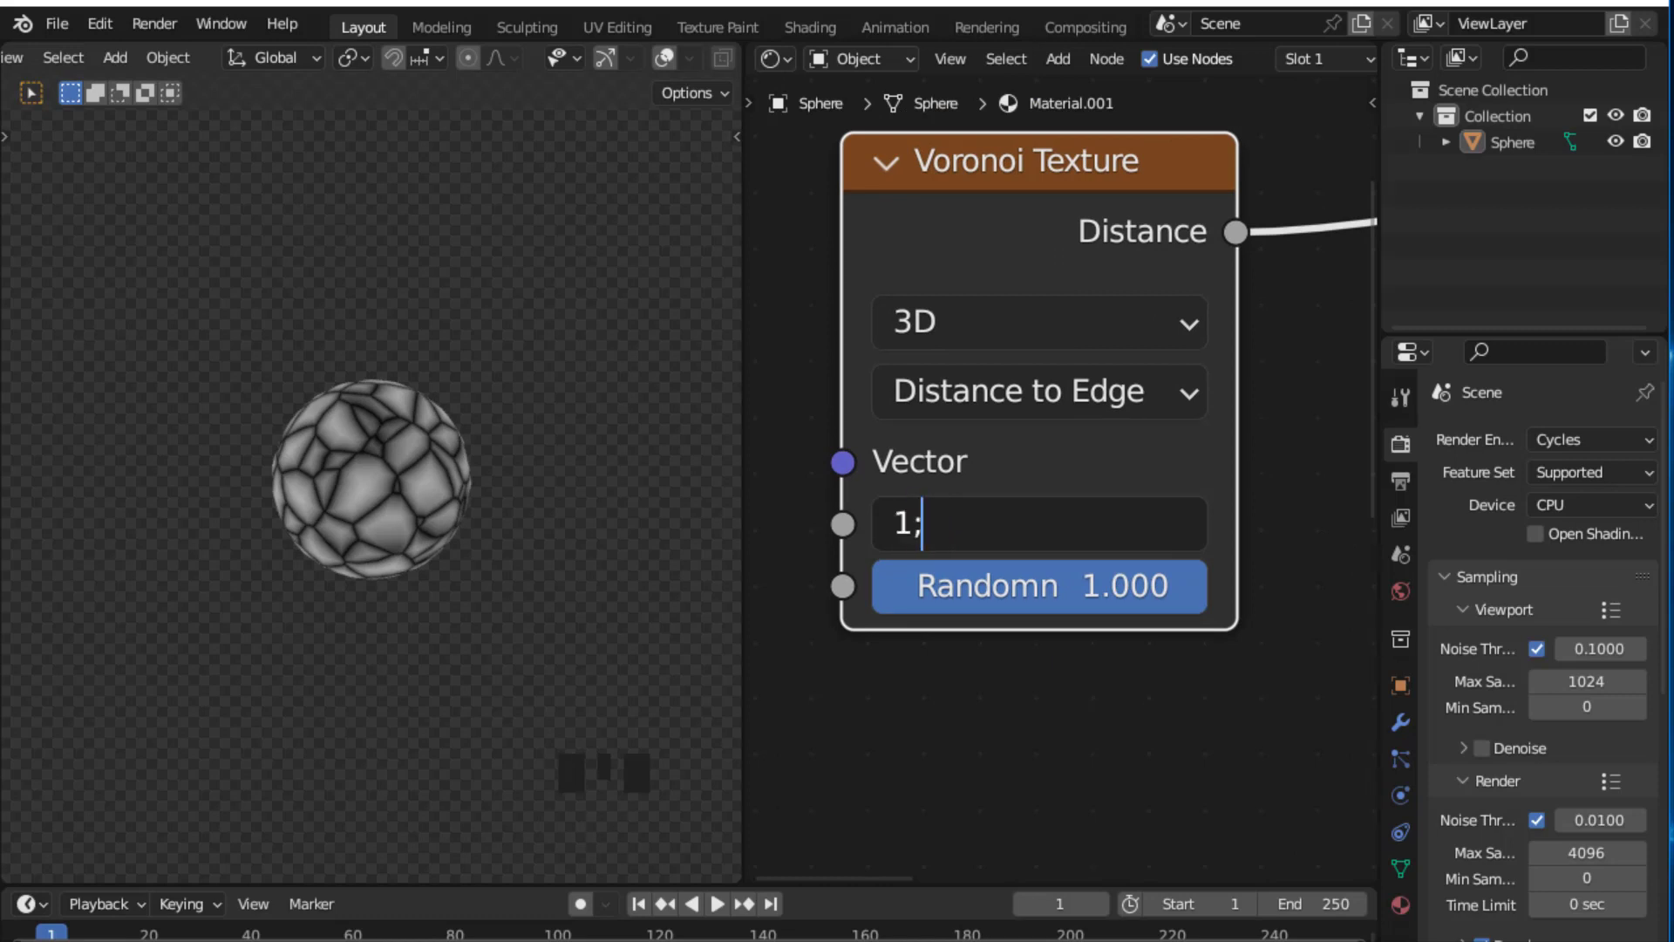
{"action": "key", "text": "BackSpace"}
{"action": "type", "text": ".3"}
{"action": "key", "text": "Return"}
Step: Select the sphere in the 3D viewport and apply its scale
{"action": "scroll", "coordinate": [1233, 552], "scroll_direction": "down", "scroll_amount": 10}
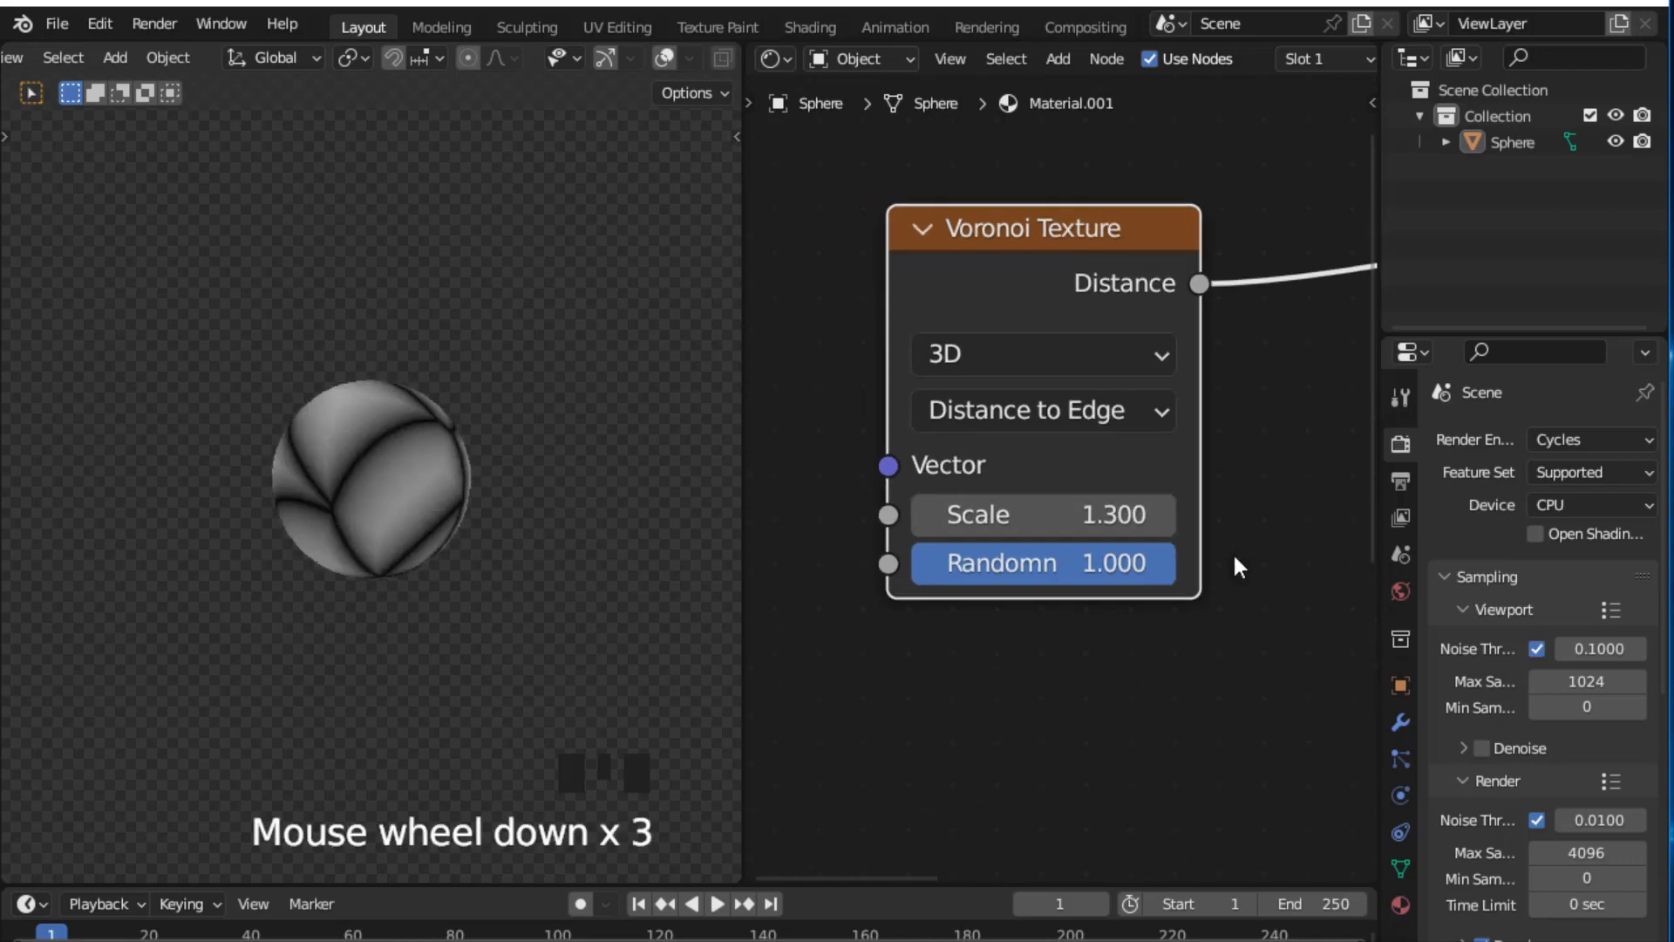
{"action": "middle_click_drag", "start_coordinate": [1217, 574], "coordinate": [1153, 635]}
{"action": "scroll", "coordinate": [1153, 636], "scroll_direction": "up", "scroll_amount": 2}
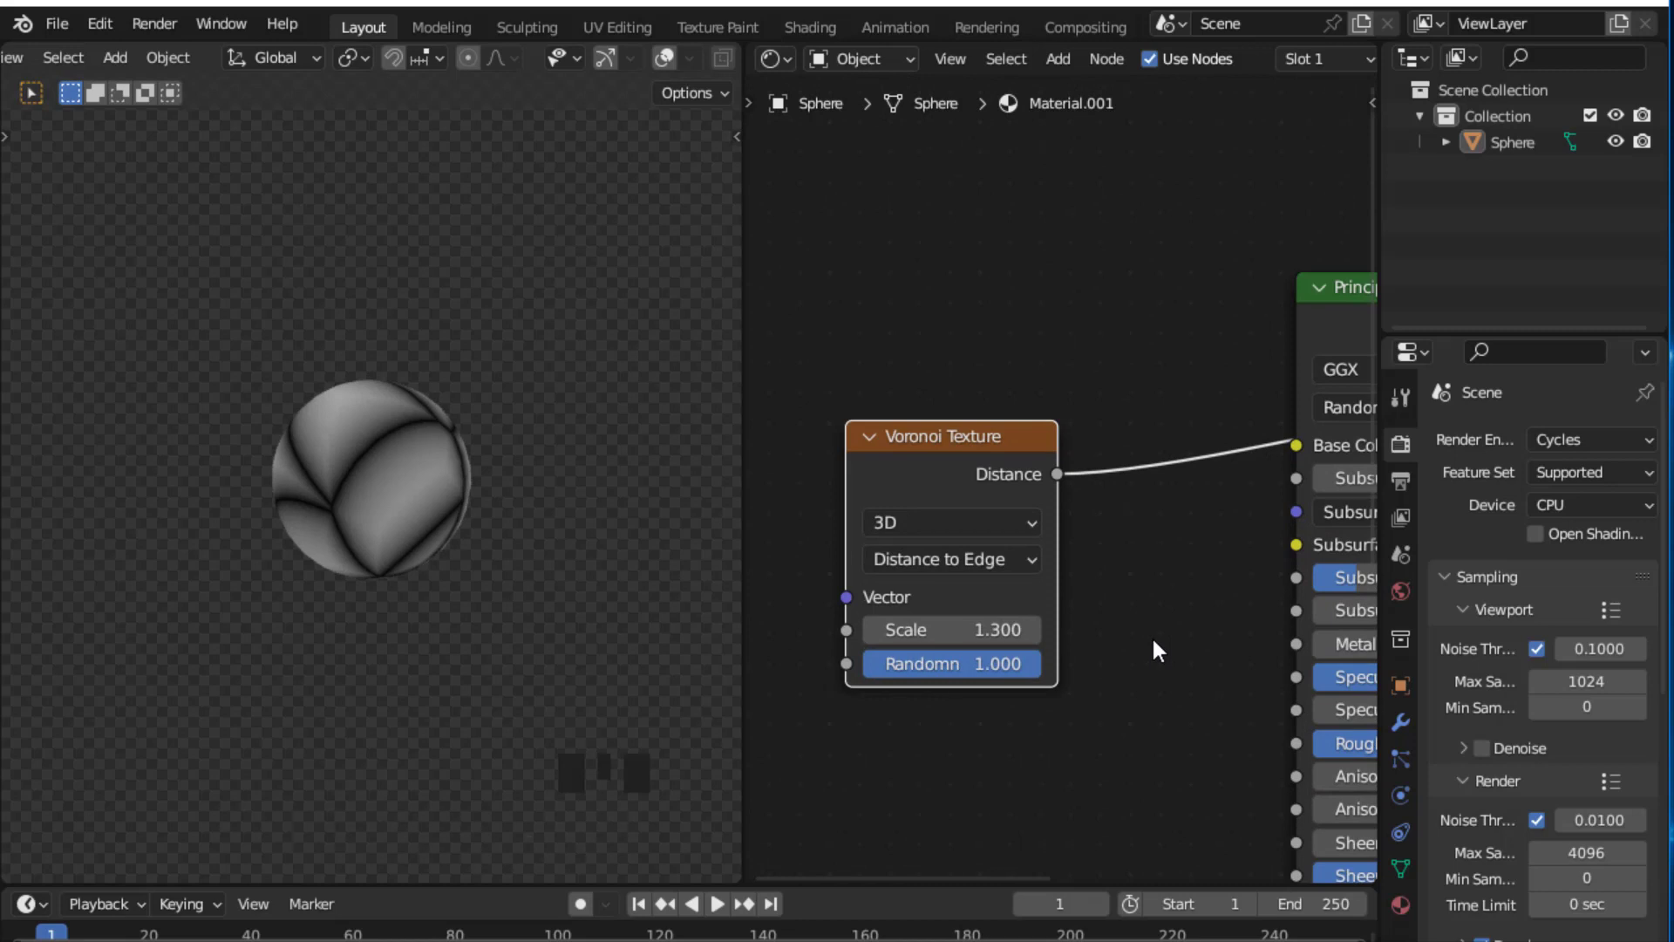
{"action": "scroll", "coordinate": [354, 424], "scroll_direction": "down", "scroll_amount": 2}
{"action": "scroll", "coordinate": [354, 424], "scroll_direction": "up", "scroll_amount": 4}
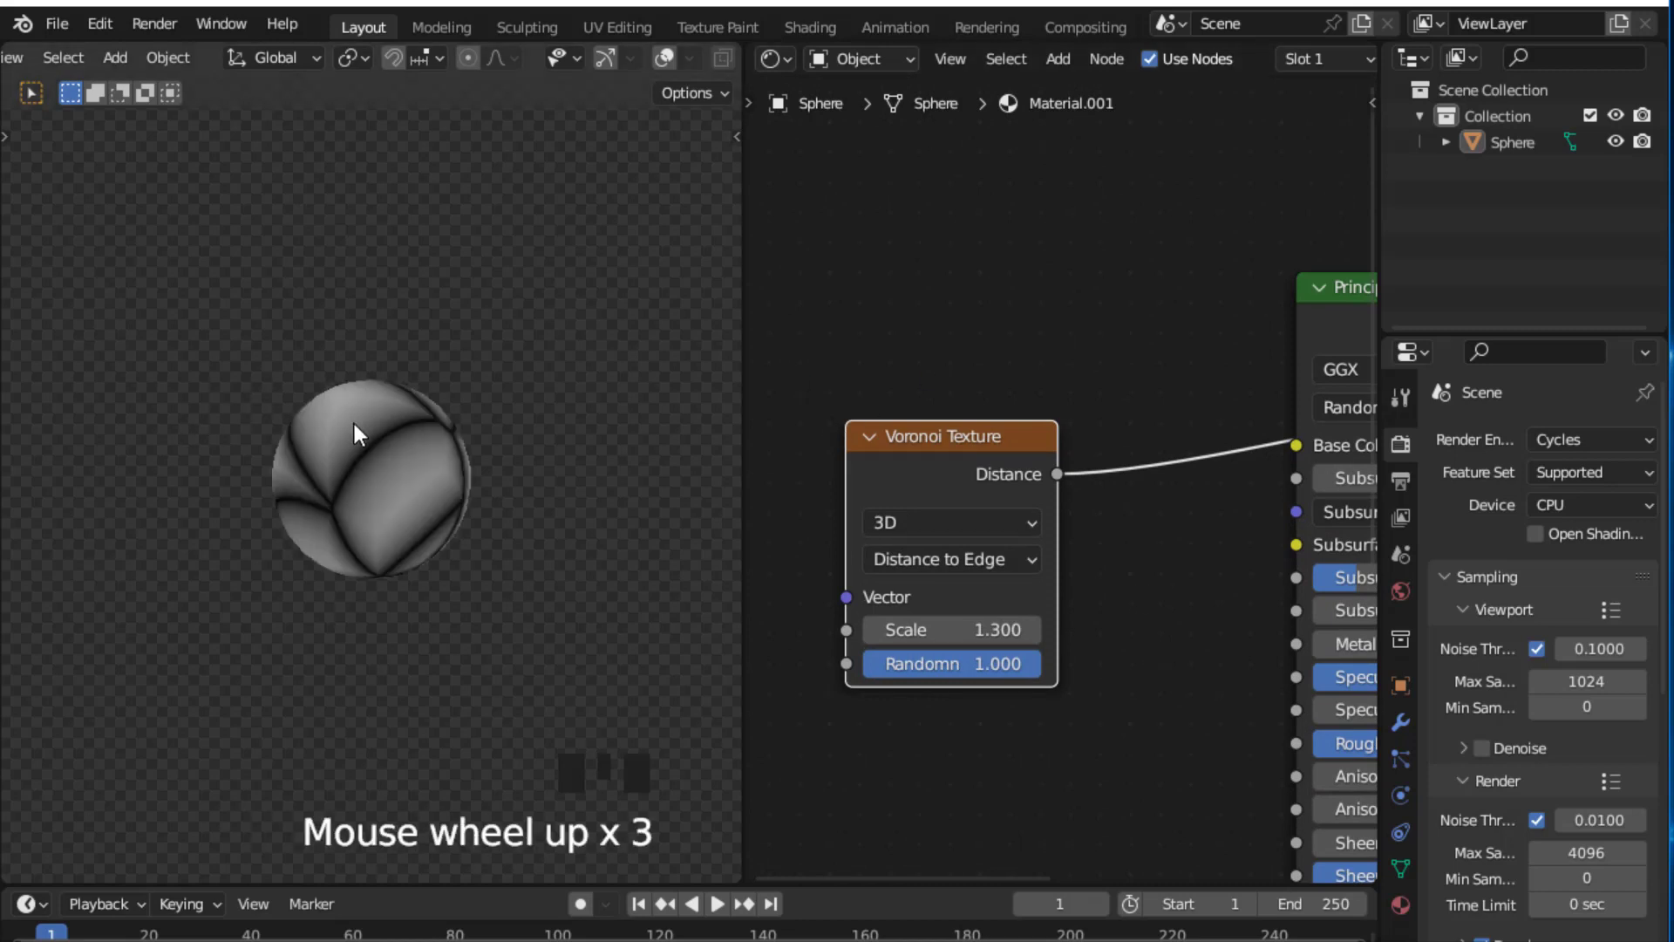
{"action": "left_click", "coordinate": [352, 434]}
{"action": "key", "text": "ctrl+a"}
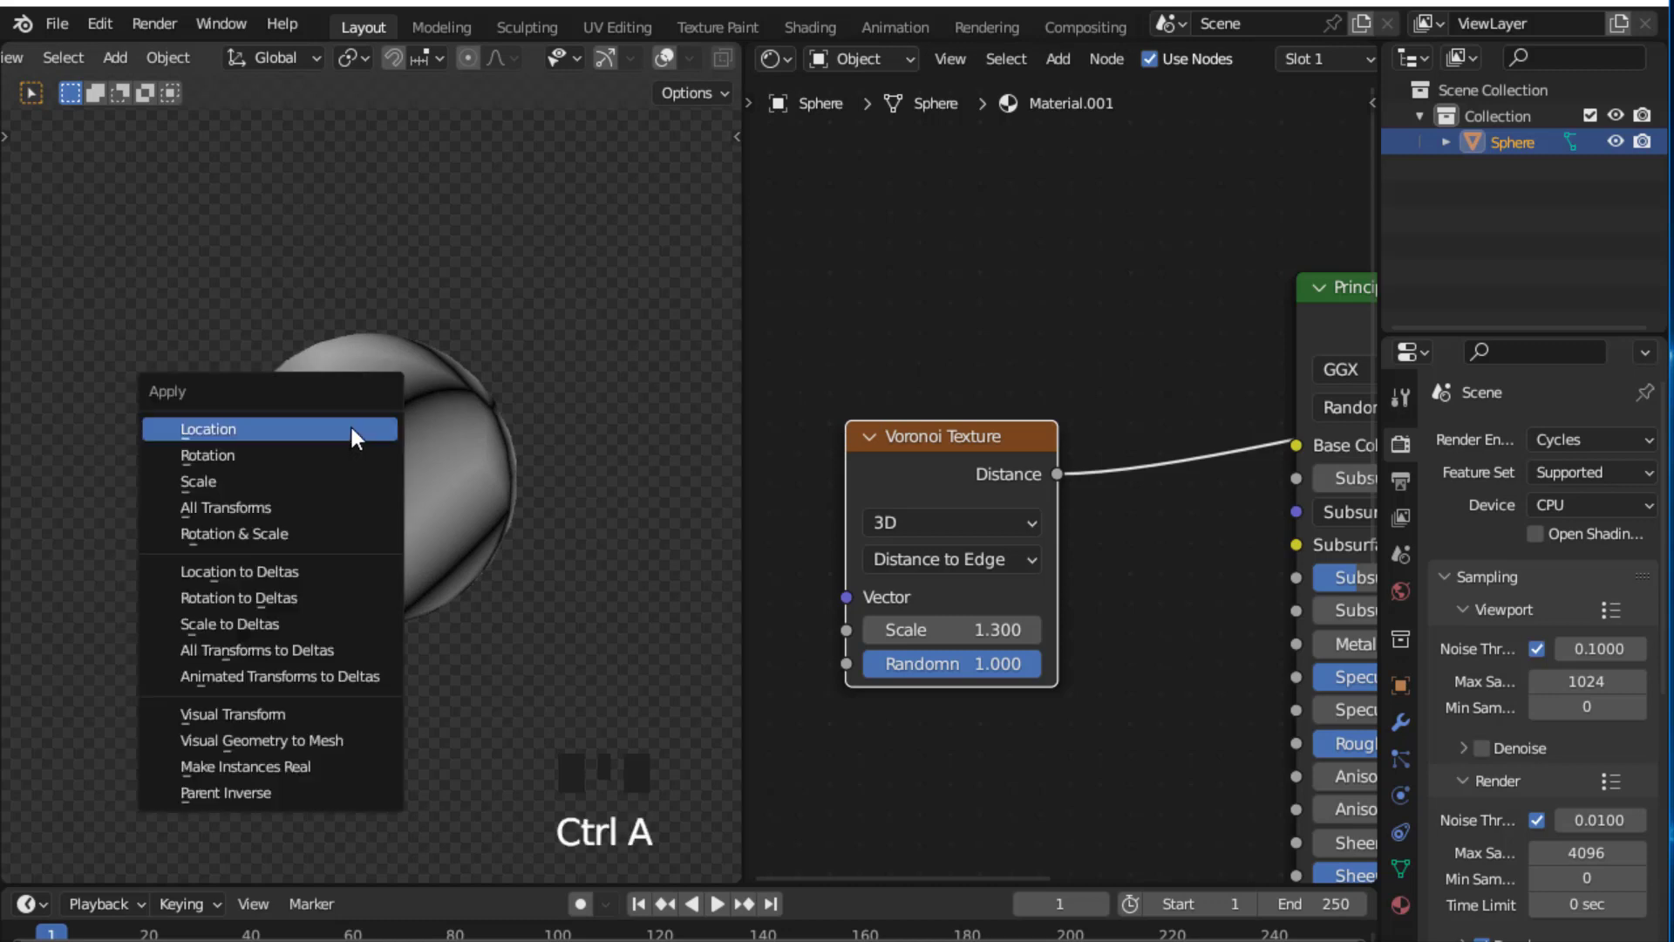
{"action": "left_click", "coordinate": [213, 479]}
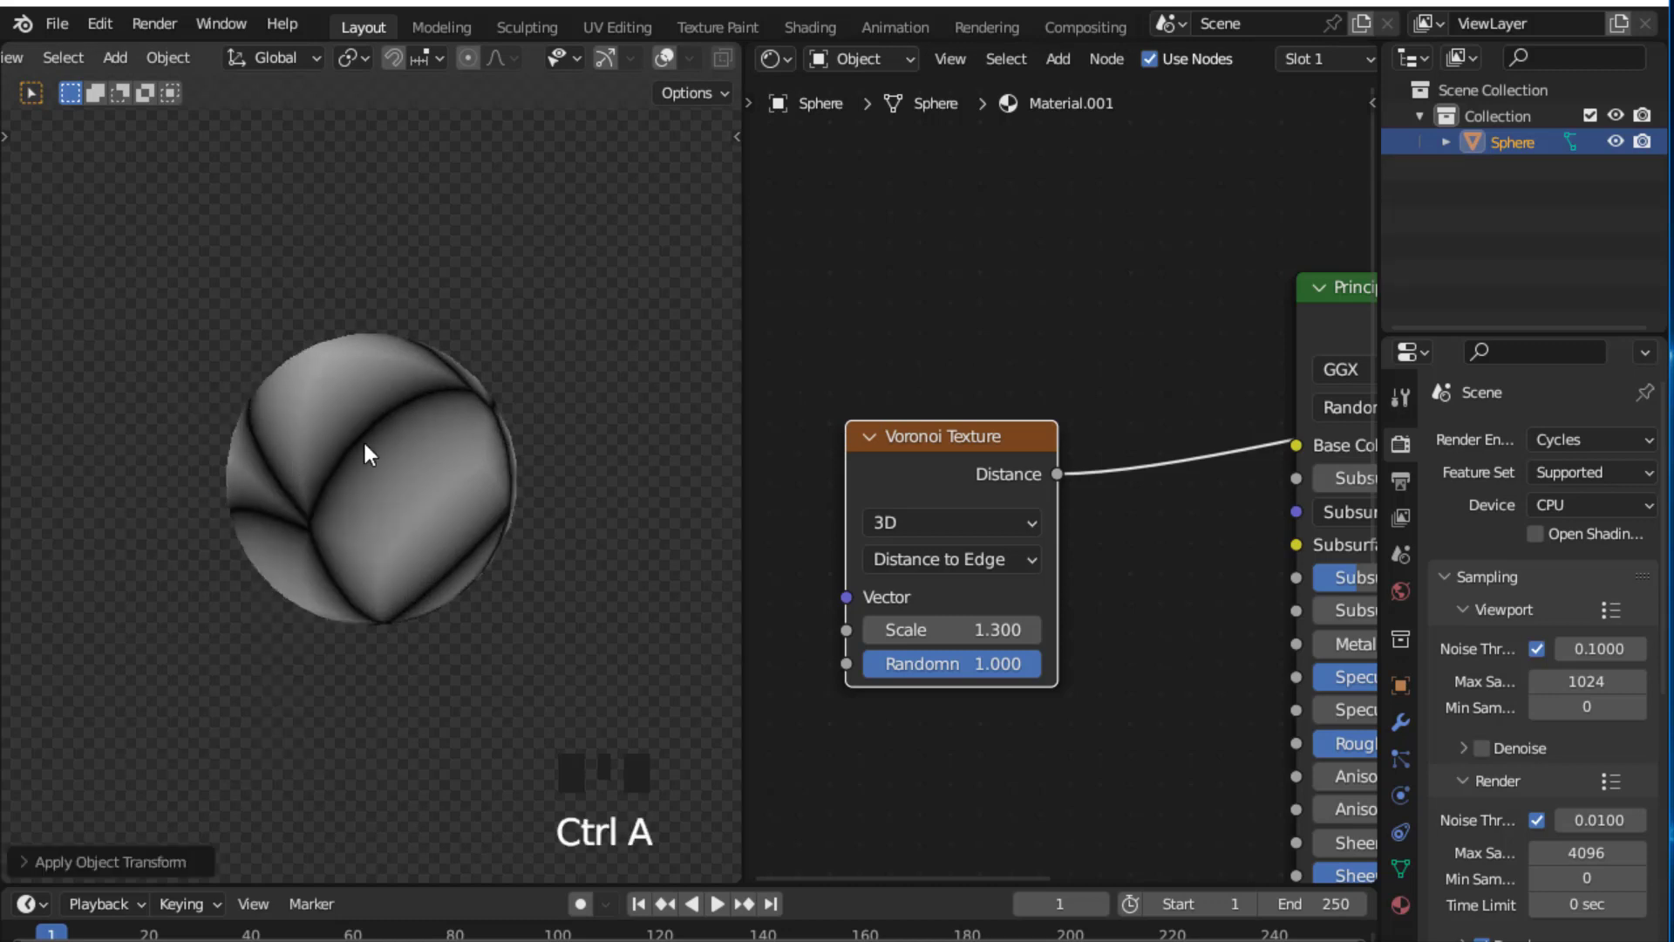
Step: Add Texture Coordinate and Mapping nodes feeding the Voronoi Texture's Vector input
{"action": "scroll", "coordinate": [886, 322], "scroll_direction": "down", "scroll_amount": 3}
{"action": "middle_click_drag", "start_coordinate": [968, 348], "coordinate": [1018, 321]}
{"action": "scroll", "coordinate": [1035, 348], "scroll_direction": "up", "scroll_amount": 3}
{"action": "left_click", "coordinate": [1009, 412]}
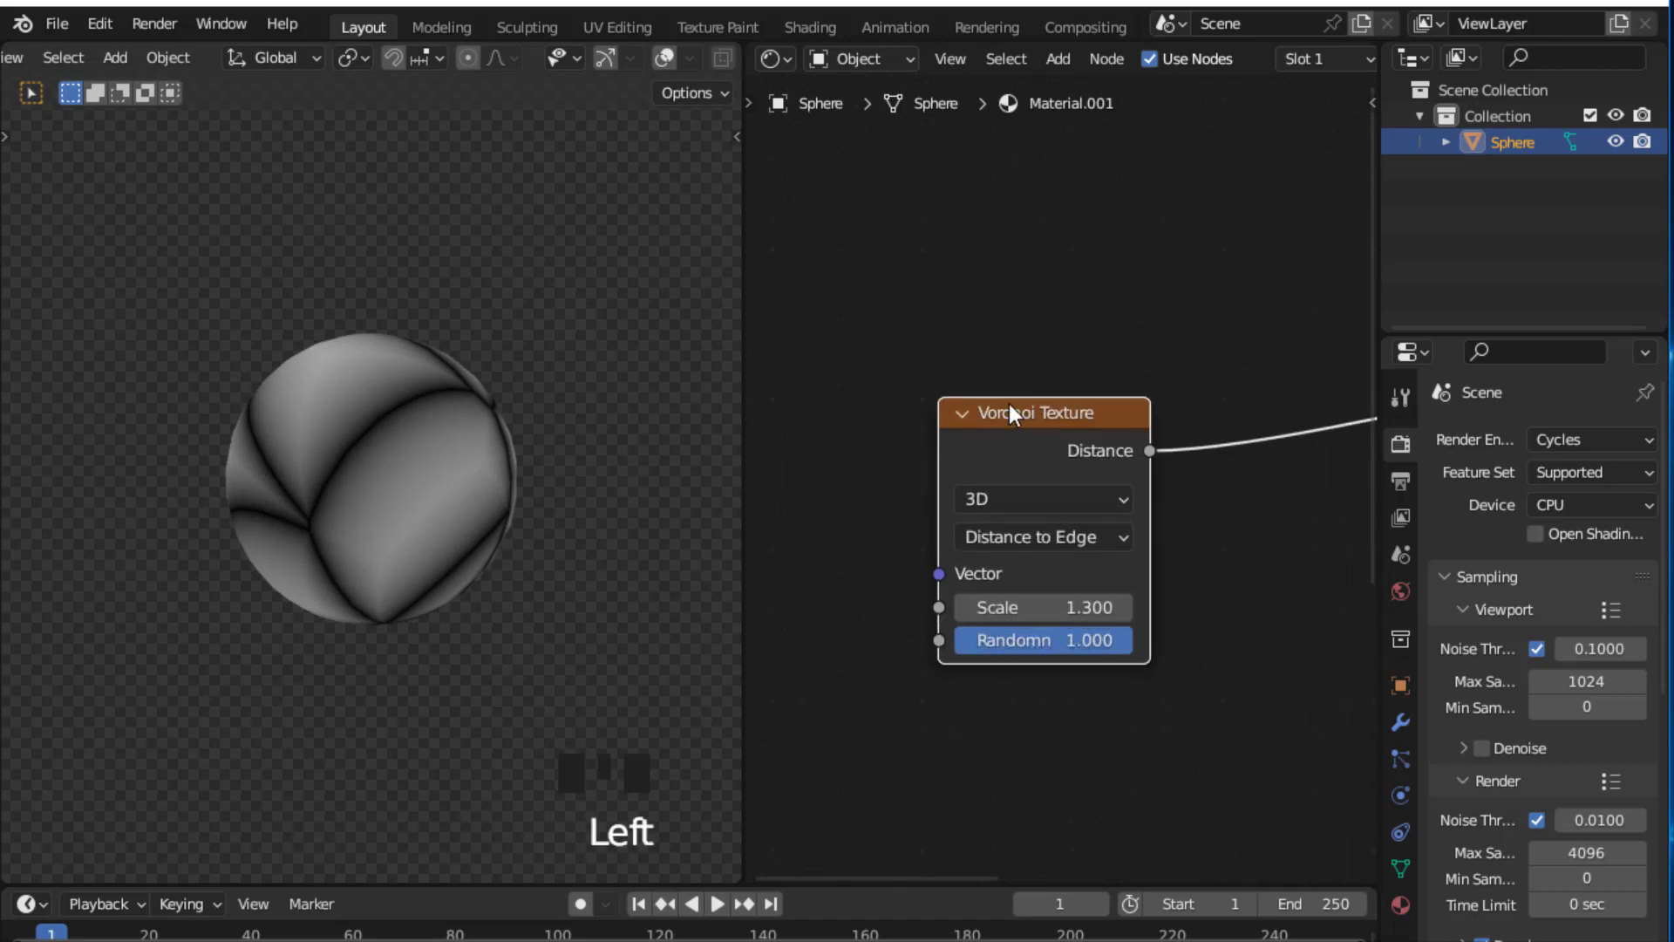
{"action": "key", "text": "ctrl+t"}
Step: Connect the Texture Coordinate's Object output to the Mapping node's Vector input, replacing the Generated link
{"action": "scroll", "coordinate": [896, 316], "scroll_direction": "down", "scroll_amount": 3}
{"action": "middle_click_drag", "start_coordinate": [902, 315], "coordinate": [961, 305]}
{"action": "scroll", "coordinate": [888, 303], "scroll_direction": "up", "scroll_amount": 2}
{"action": "scroll", "coordinate": [960, 304], "scroll_direction": "up", "scroll_amount": 4}
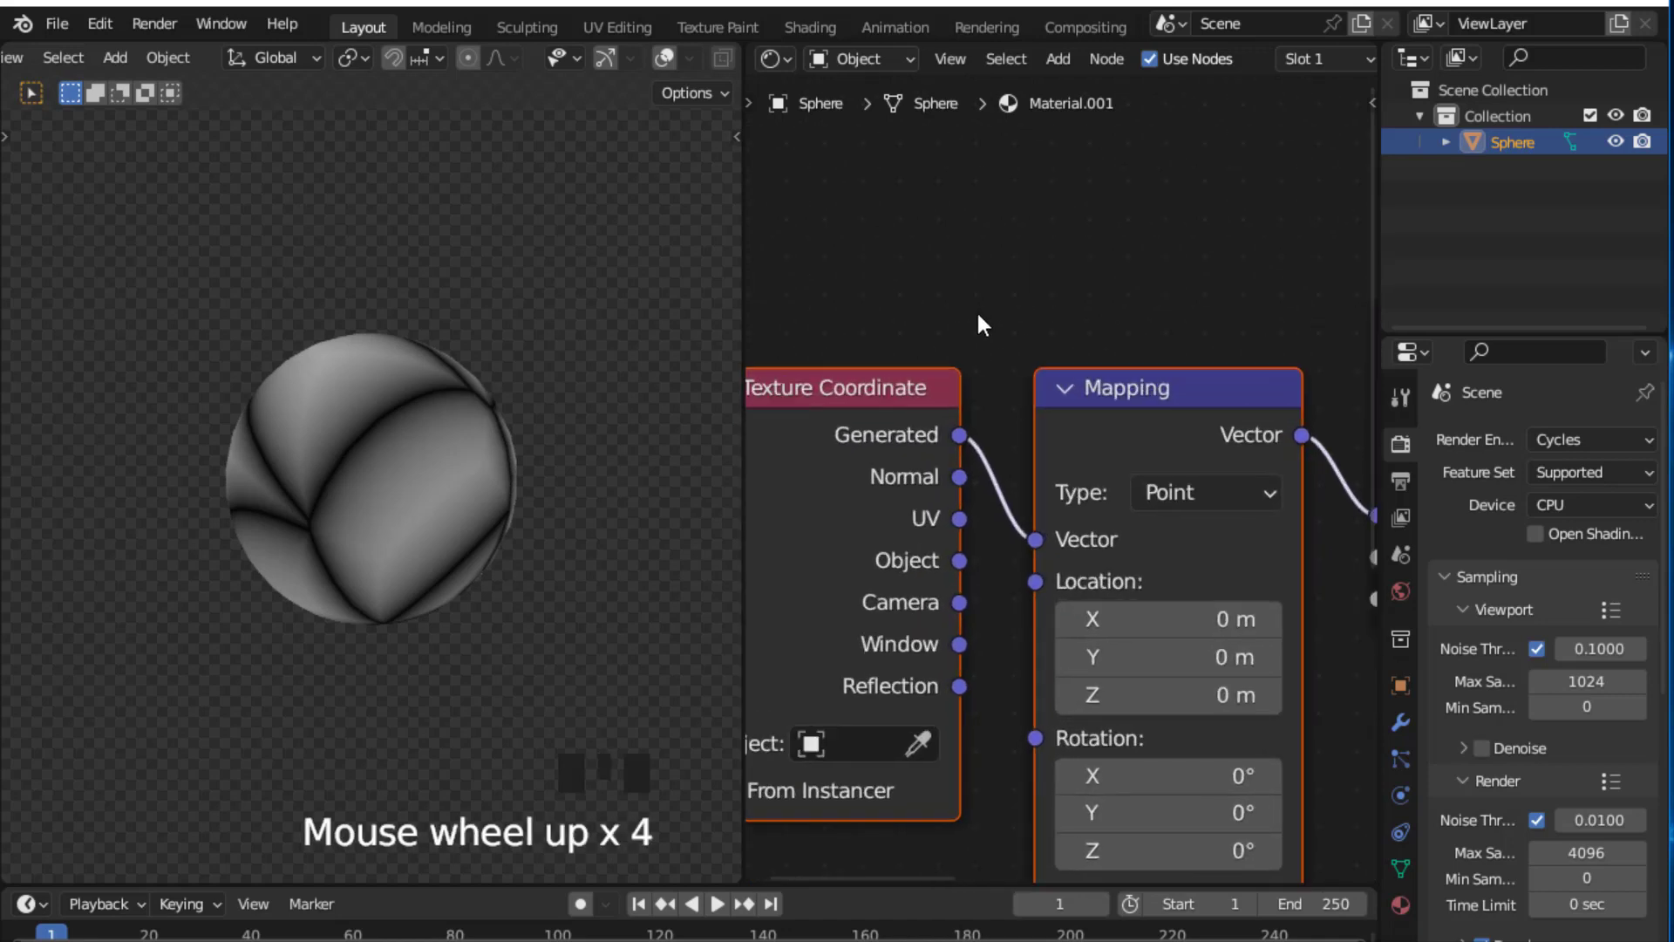
{"action": "scroll", "coordinate": [1047, 349], "scroll_direction": "up", "scroll_amount": 2}
{"action": "left_click_drag", "start_coordinate": [942, 576], "coordinate": [1033, 550]}
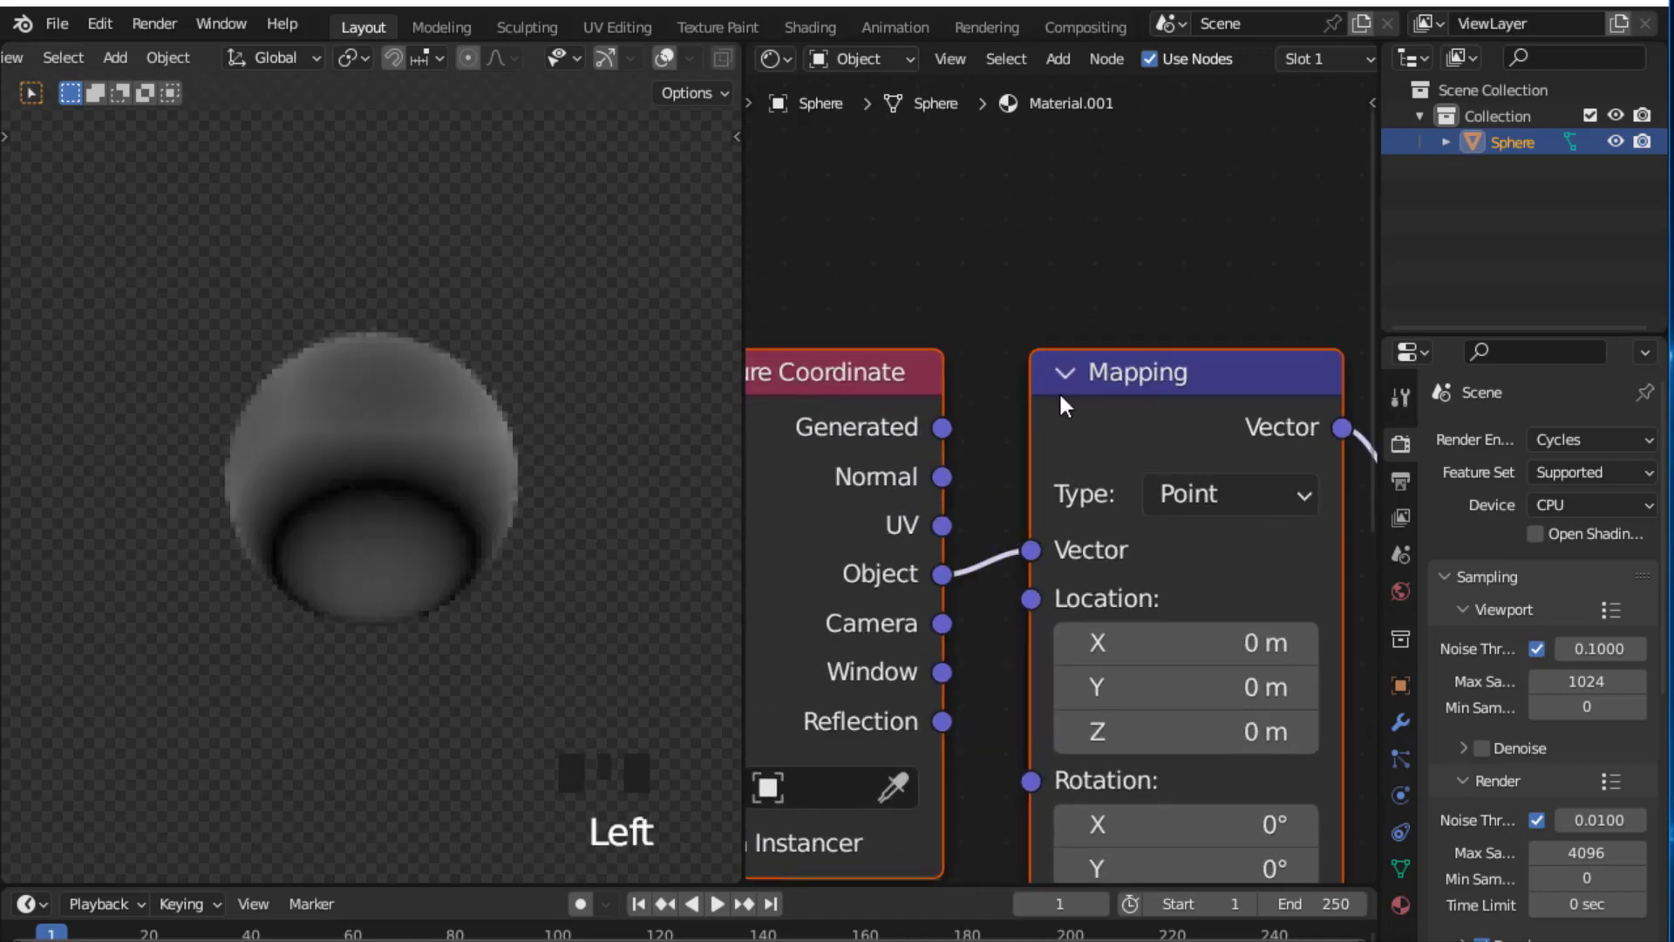
Step: Move the Voronoi Texture node closer to the Mapping node and widen the Shader Editor
{"action": "scroll", "coordinate": [1076, 305], "scroll_direction": "down", "scroll_amount": 3}
{"action": "scroll", "coordinate": [1123, 277], "scroll_direction": "down", "scroll_amount": 3}
{"action": "middle_click_drag", "start_coordinate": [1121, 273], "coordinate": [944, 278]}
{"action": "scroll", "coordinate": [1113, 275], "scroll_direction": "down", "scroll_amount": 4}
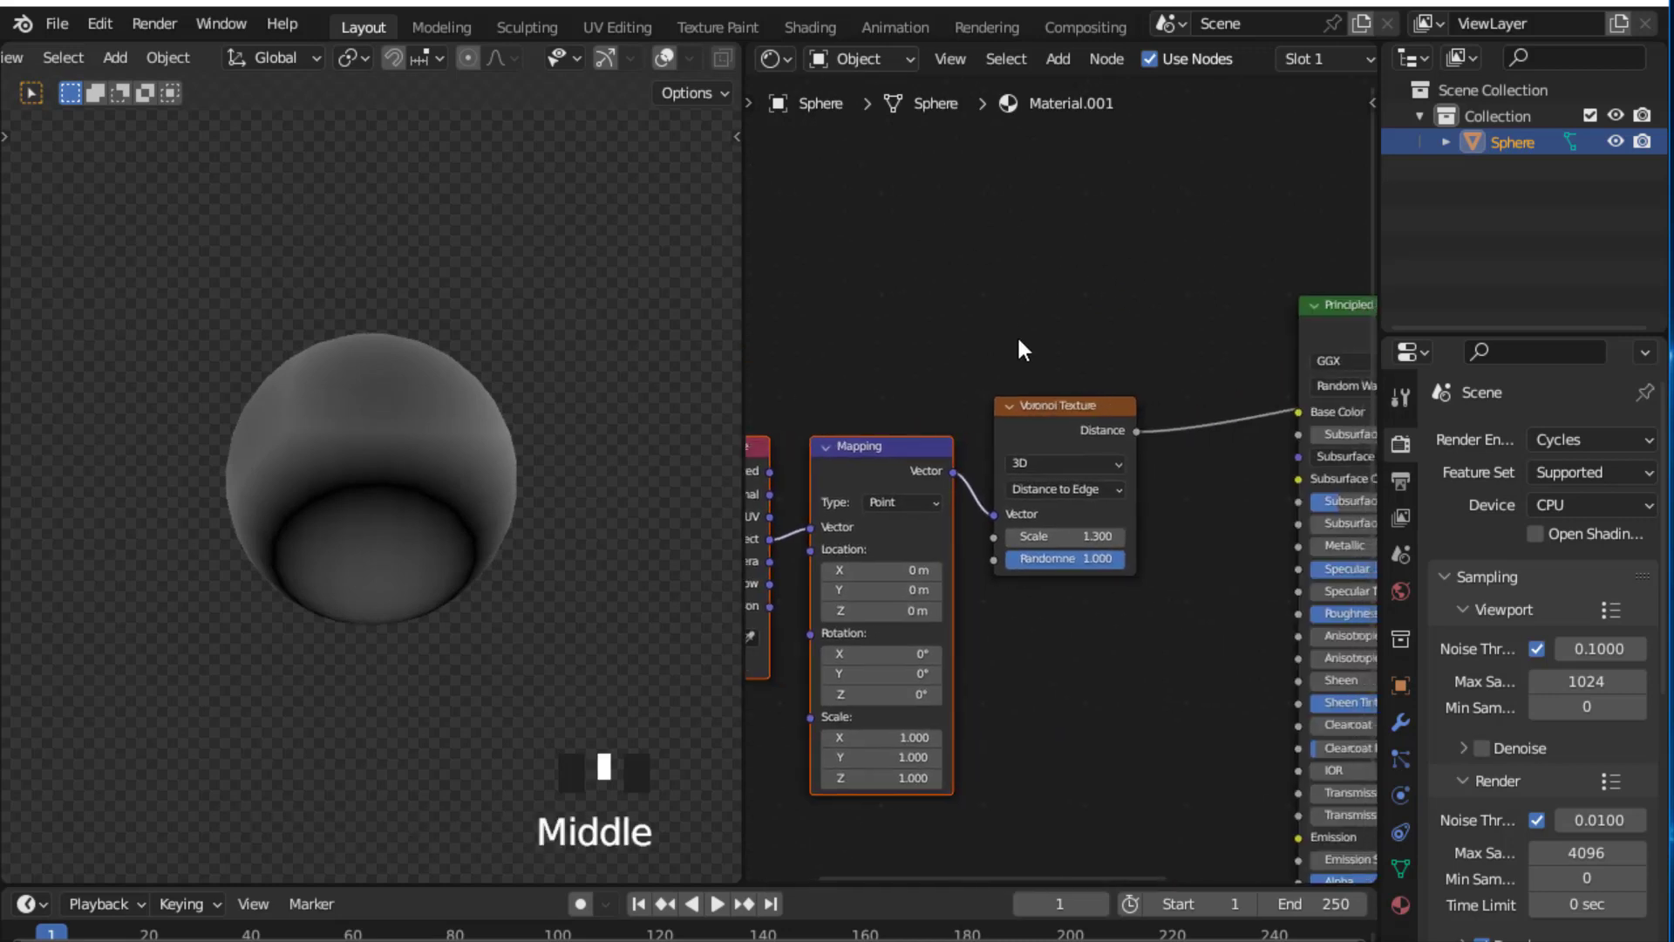
{"action": "left_click_drag", "start_coordinate": [1062, 412], "coordinate": [1042, 424]}
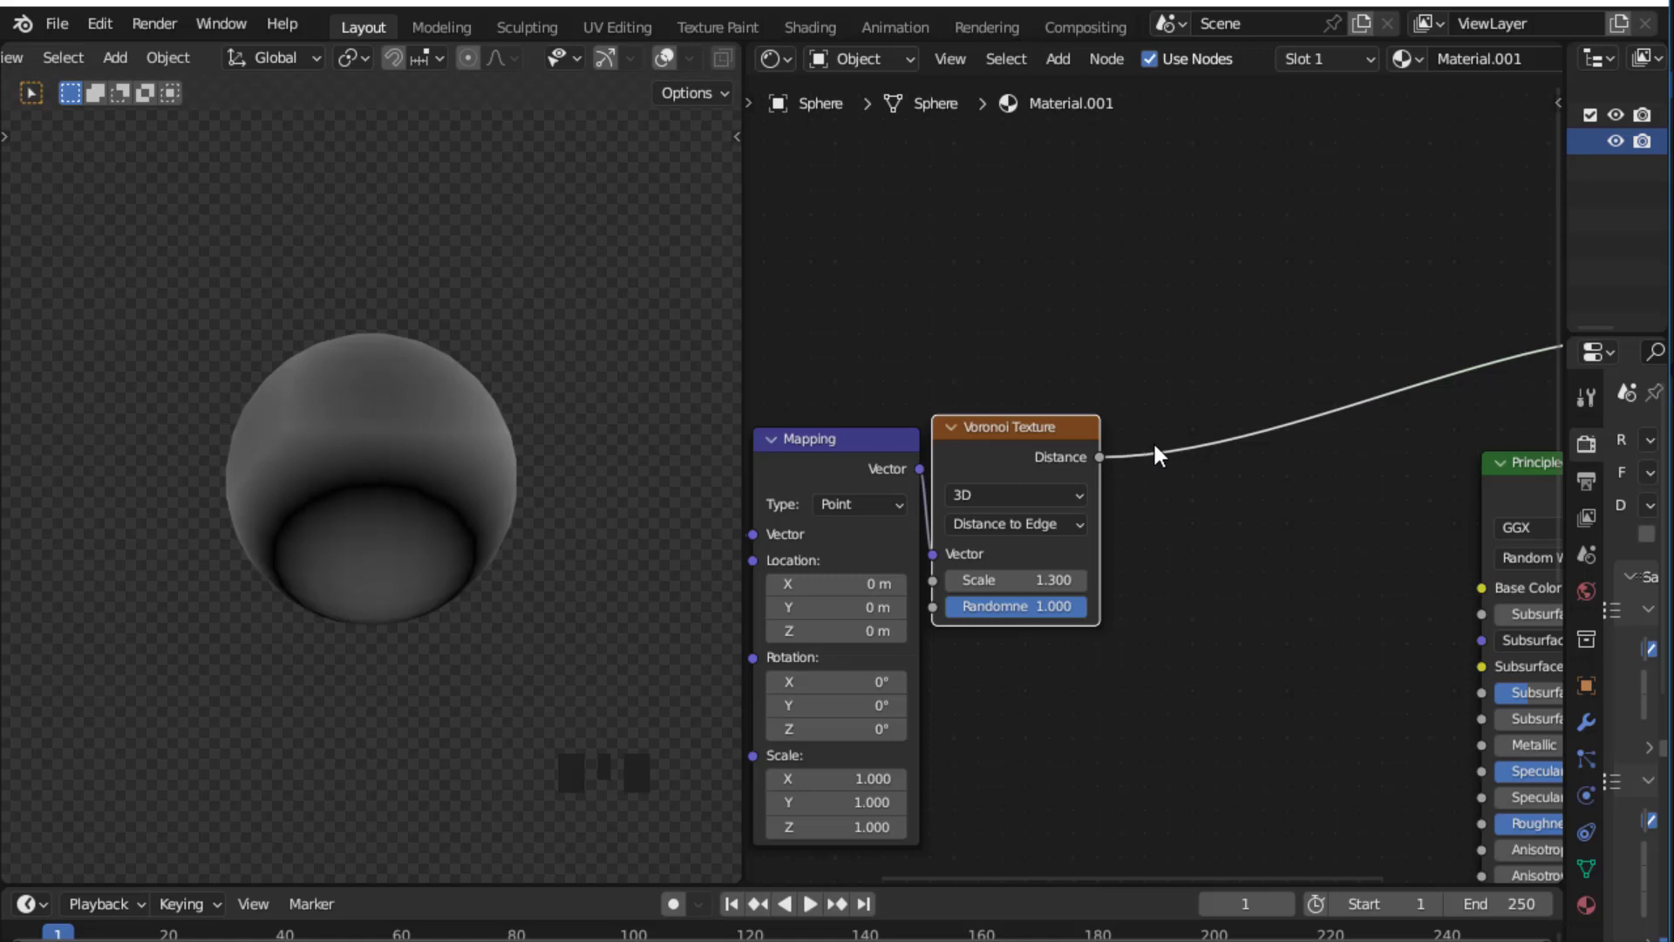
Step: Insert a ColorRamp node into the link leaving the Voronoi Texture's Distance output
{"action": "scroll", "coordinate": [1202, 398], "scroll_direction": "up", "scroll_amount": 2}
{"action": "middle_click_drag", "start_coordinate": [1202, 398], "coordinate": [1095, 357]}
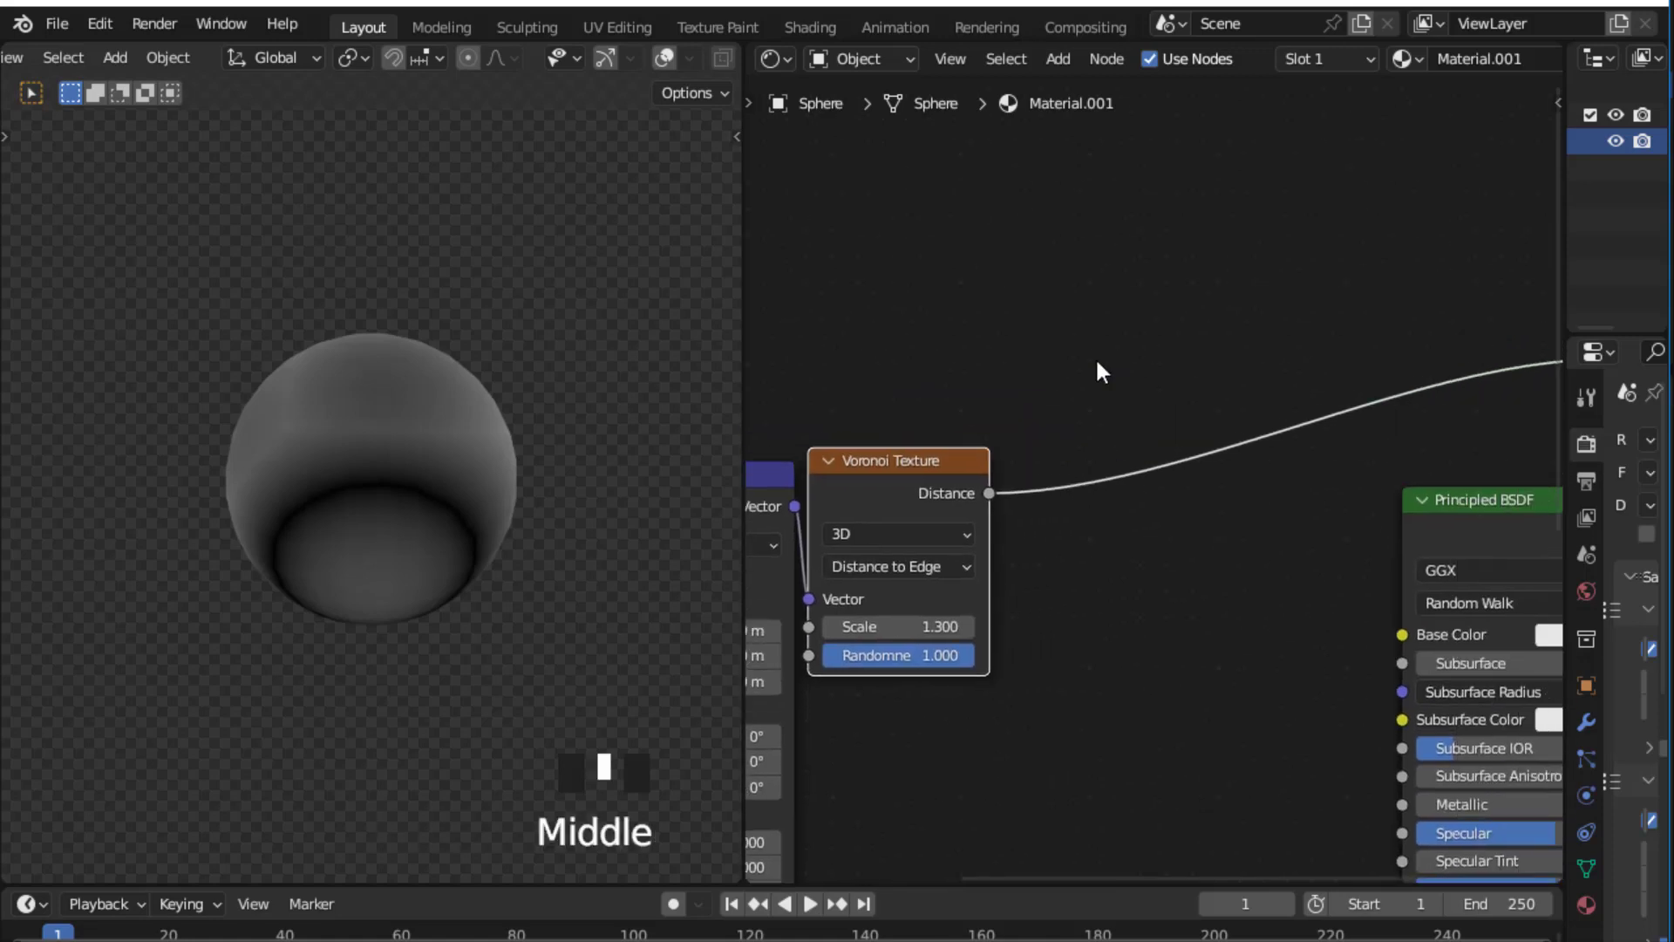
{"action": "left_click", "coordinate": [1096, 358]}
{"action": "key", "text": "shift+a"}
{"action": "left_click", "coordinate": [1095, 358]}
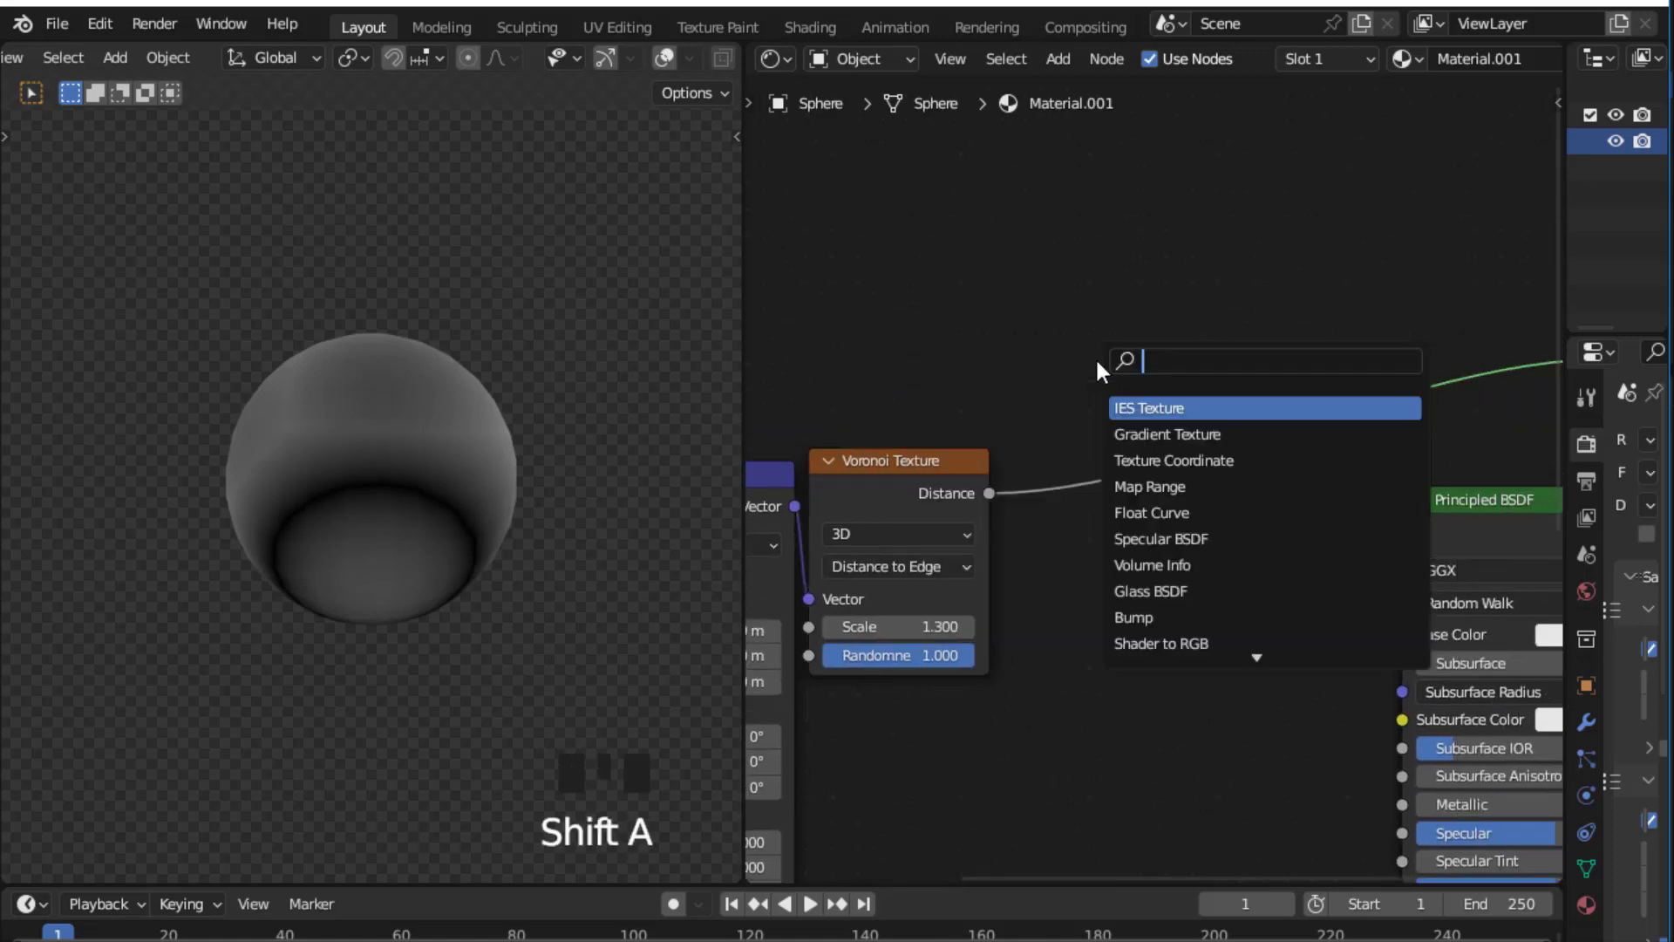
{"action": "type", "text": "col"}
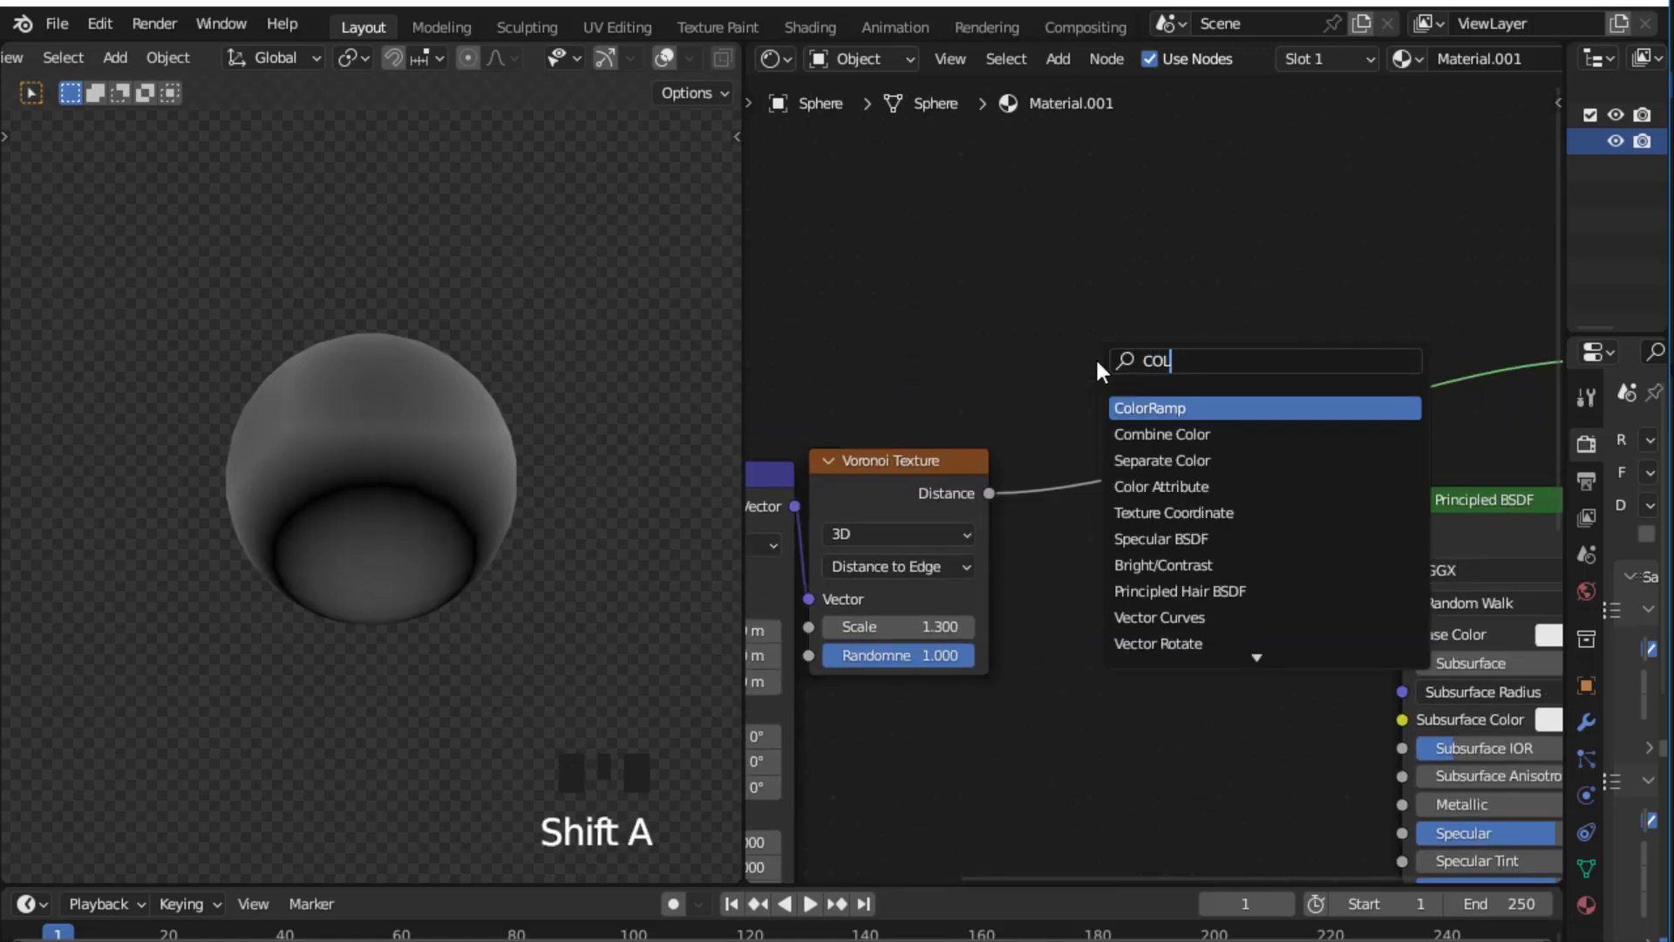
{"action": "key", "text": "Return"}
{"action": "left_click", "coordinate": [1131, 437]}
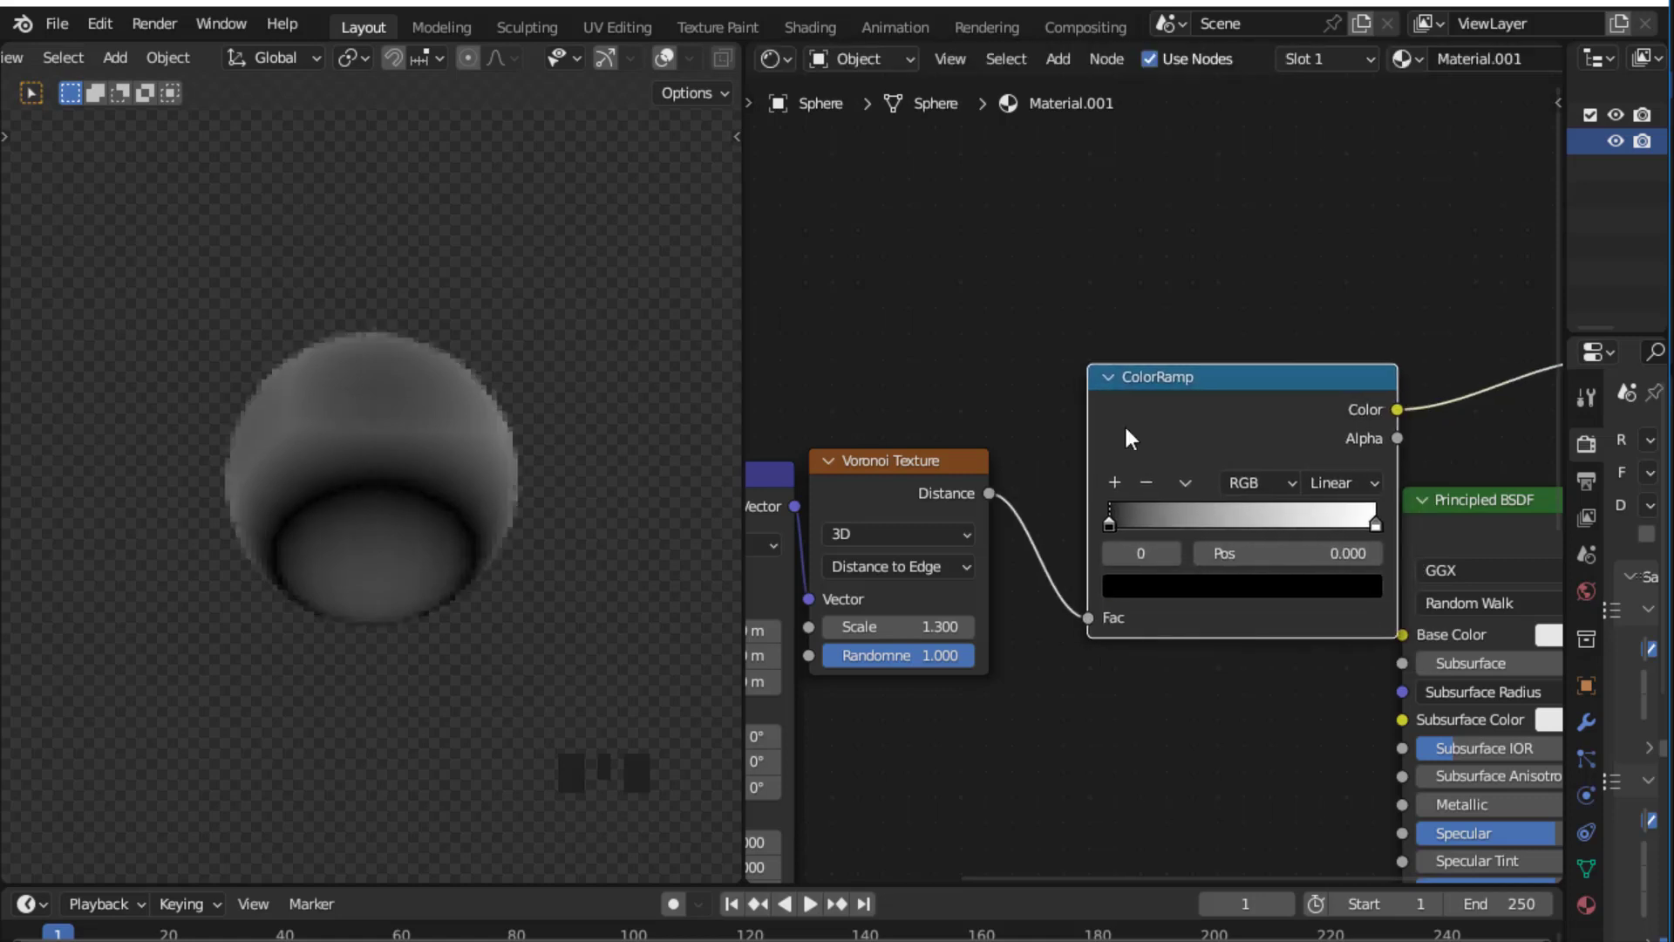
Step: Move the ColorRamp's white stop close to the black one, at about 0.027, and check the line around the sphere
{"action": "scroll", "coordinate": [1132, 438], "scroll_direction": "up", "scroll_amount": 5}
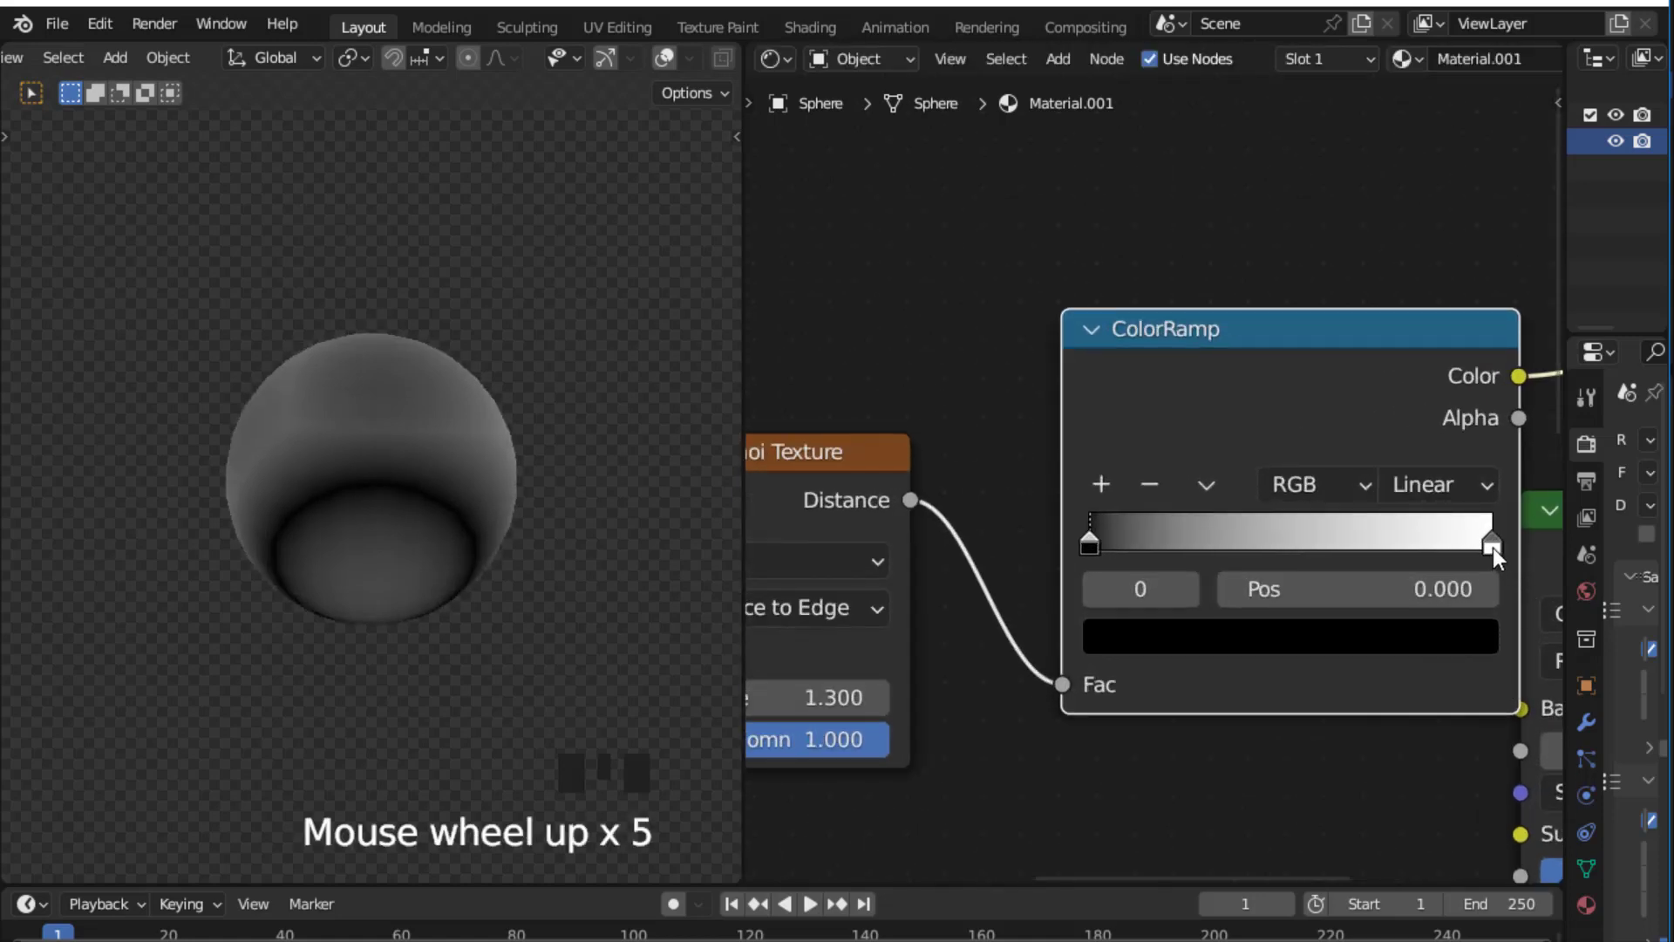
{"action": "left_click_drag", "start_coordinate": [1493, 548], "coordinate": [1069, 583]}
{"action": "scroll", "coordinate": [1125, 446], "scroll_direction": "up", "scroll_amount": 3}
{"action": "scroll", "coordinate": [1123, 445], "scroll_direction": "up", "scroll_amount": 2}
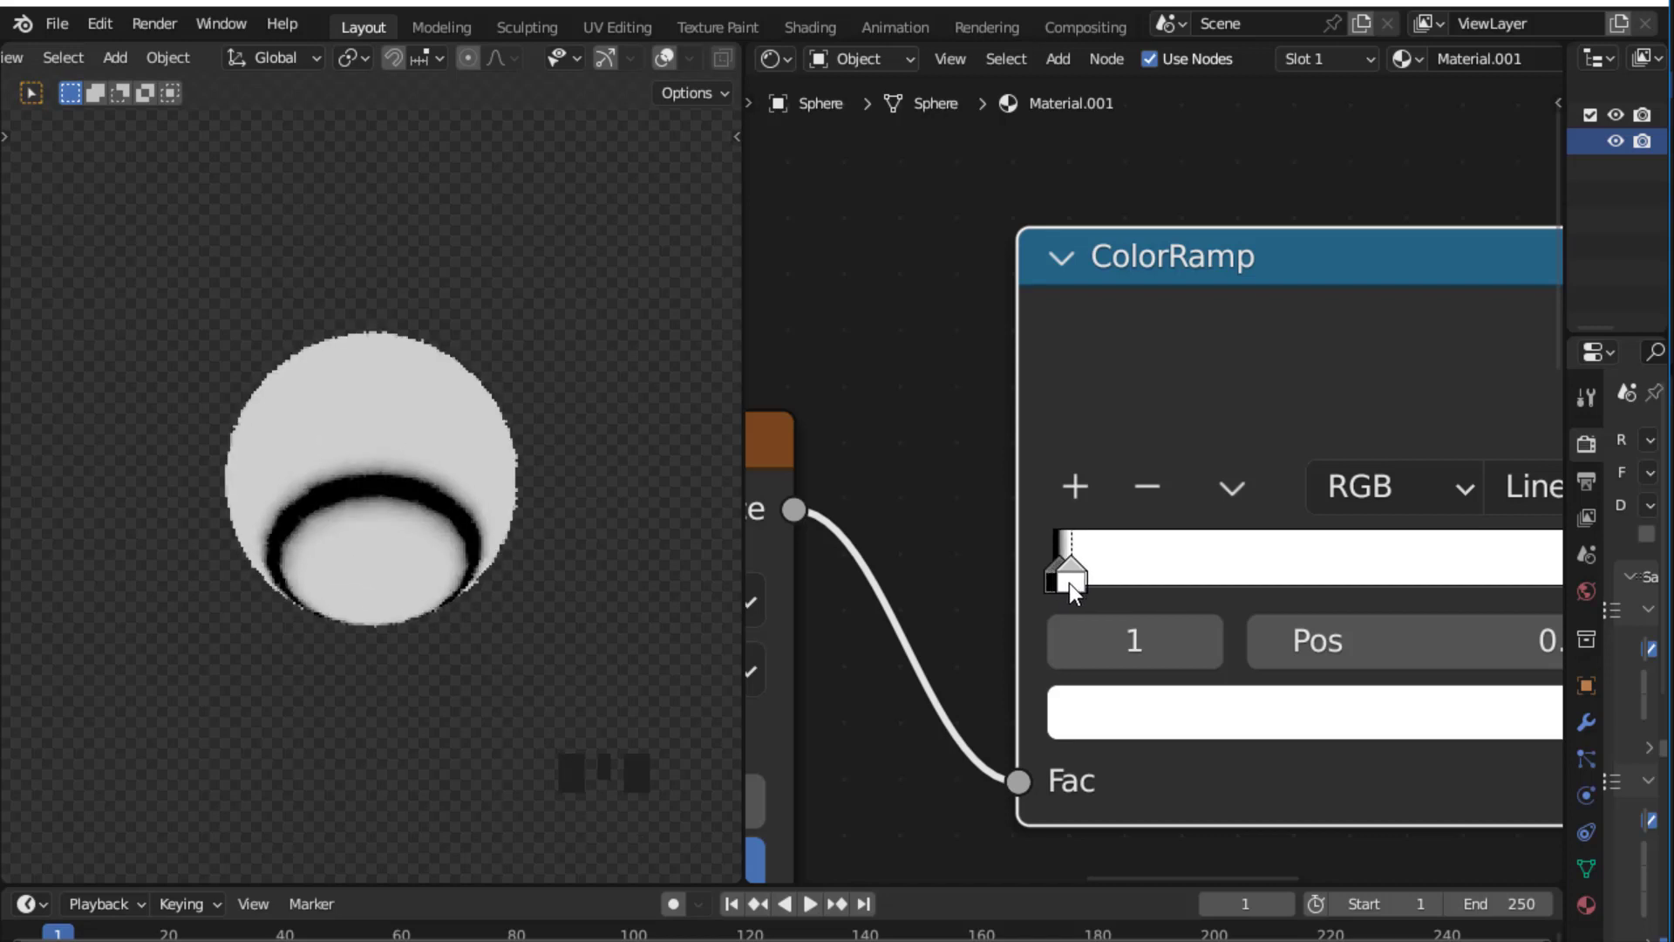
{"action": "middle_click_drag", "start_coordinate": [604, 572], "coordinate": [523, 520]}
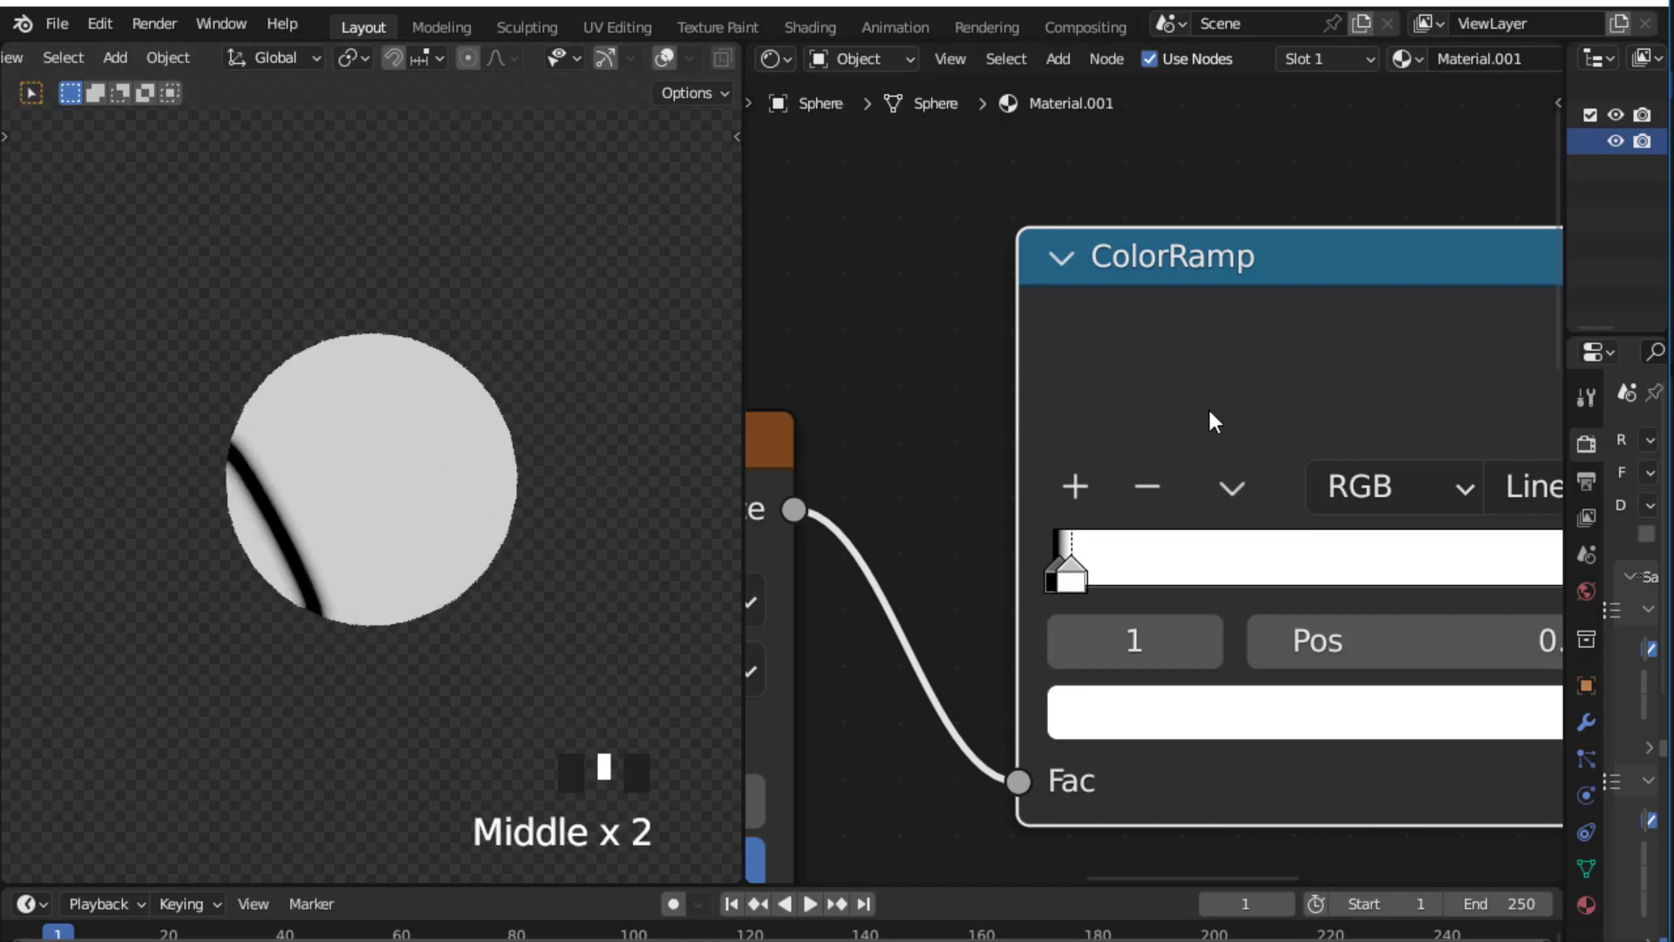
Step: Switch the ColorRamp's interpolation from Linear to Constant
{"action": "scroll", "coordinate": [1210, 410], "scroll_direction": "up", "scroll_amount": 2}
{"action": "middle_click_drag", "start_coordinate": [1218, 378], "coordinate": [1165, 381]}
{"action": "scroll", "coordinate": [1174, 385], "scroll_direction": "up", "scroll_amount": 1}
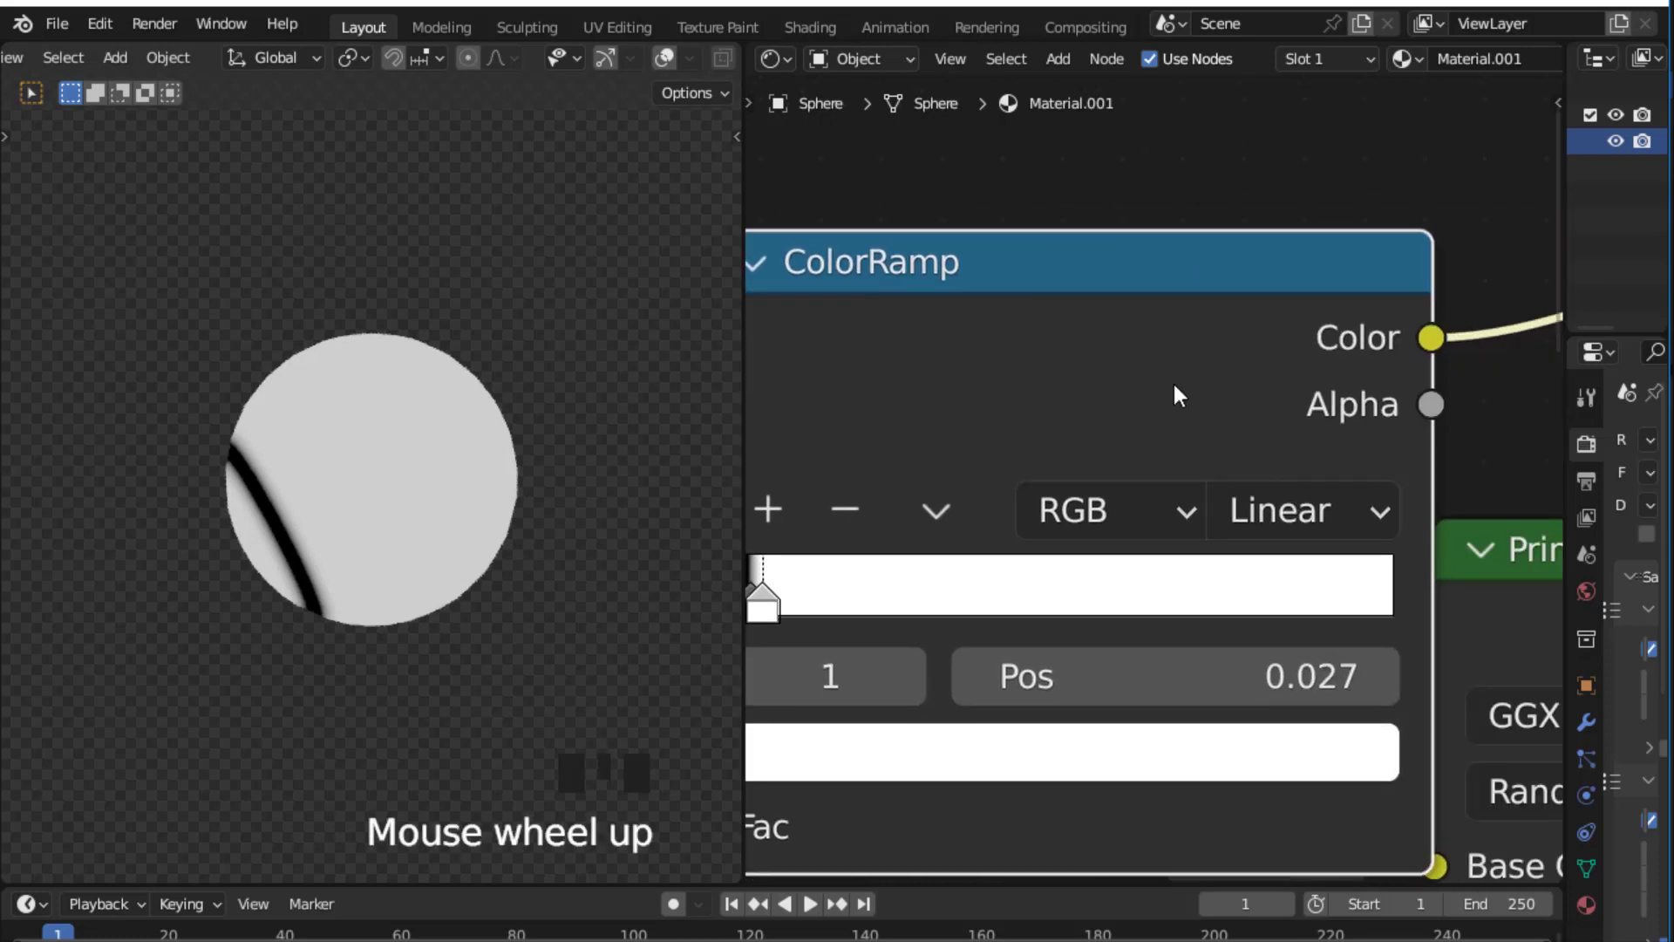
{"action": "scroll", "coordinate": [1179, 397], "scroll_direction": "up", "scroll_amount": 1}
{"action": "left_click", "coordinate": [1289, 512]}
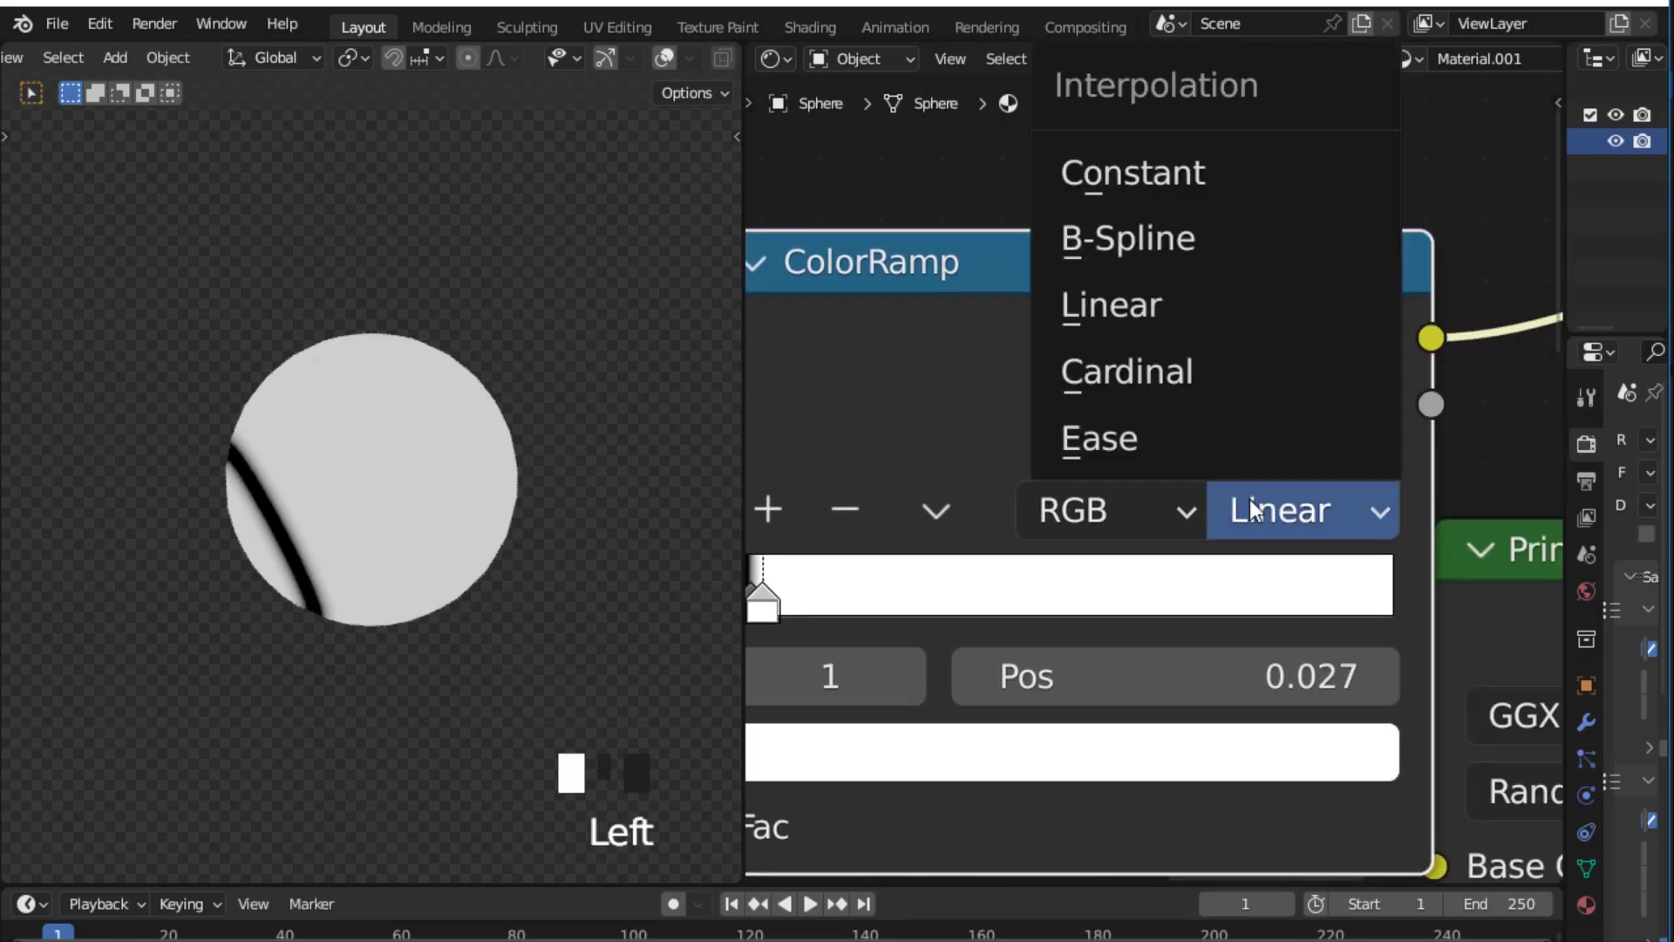
{"action": "left_click", "coordinate": [1126, 176]}
Step: Fine-tune the ColorRamp's white stop to about 0.009 and set the interpolation to Constant for a thin, sharp line
{"action": "middle_click_drag", "start_coordinate": [898, 451], "coordinate": [985, 416]}
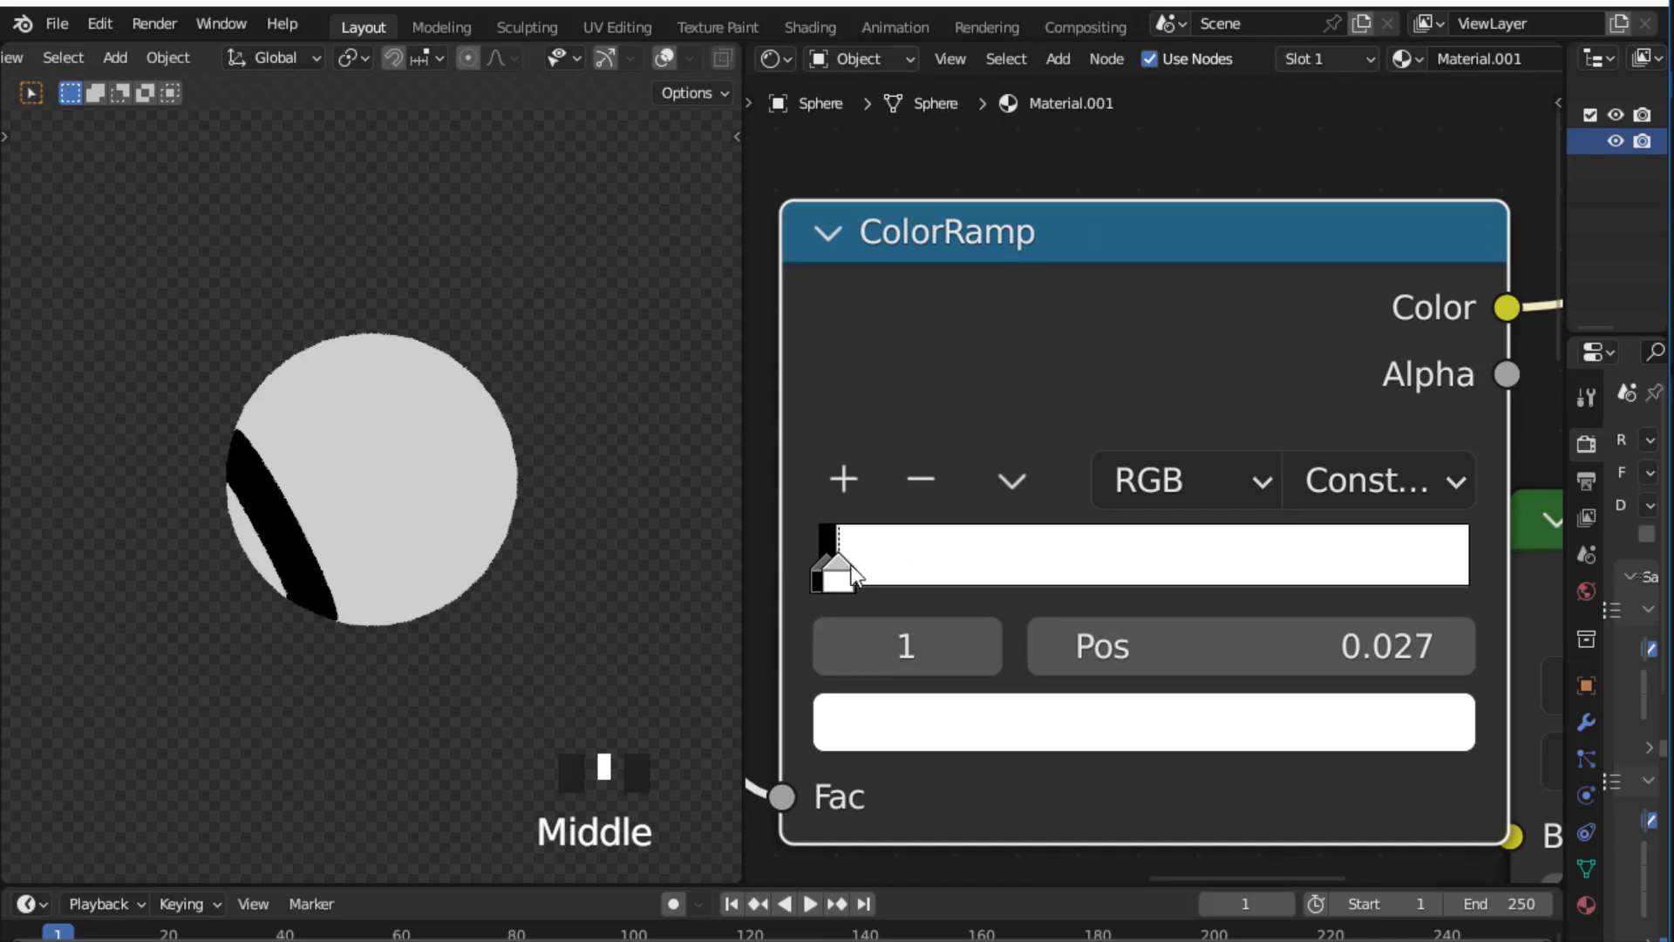
{"action": "left_click_drag", "start_coordinate": [850, 564], "coordinate": [844, 577]}
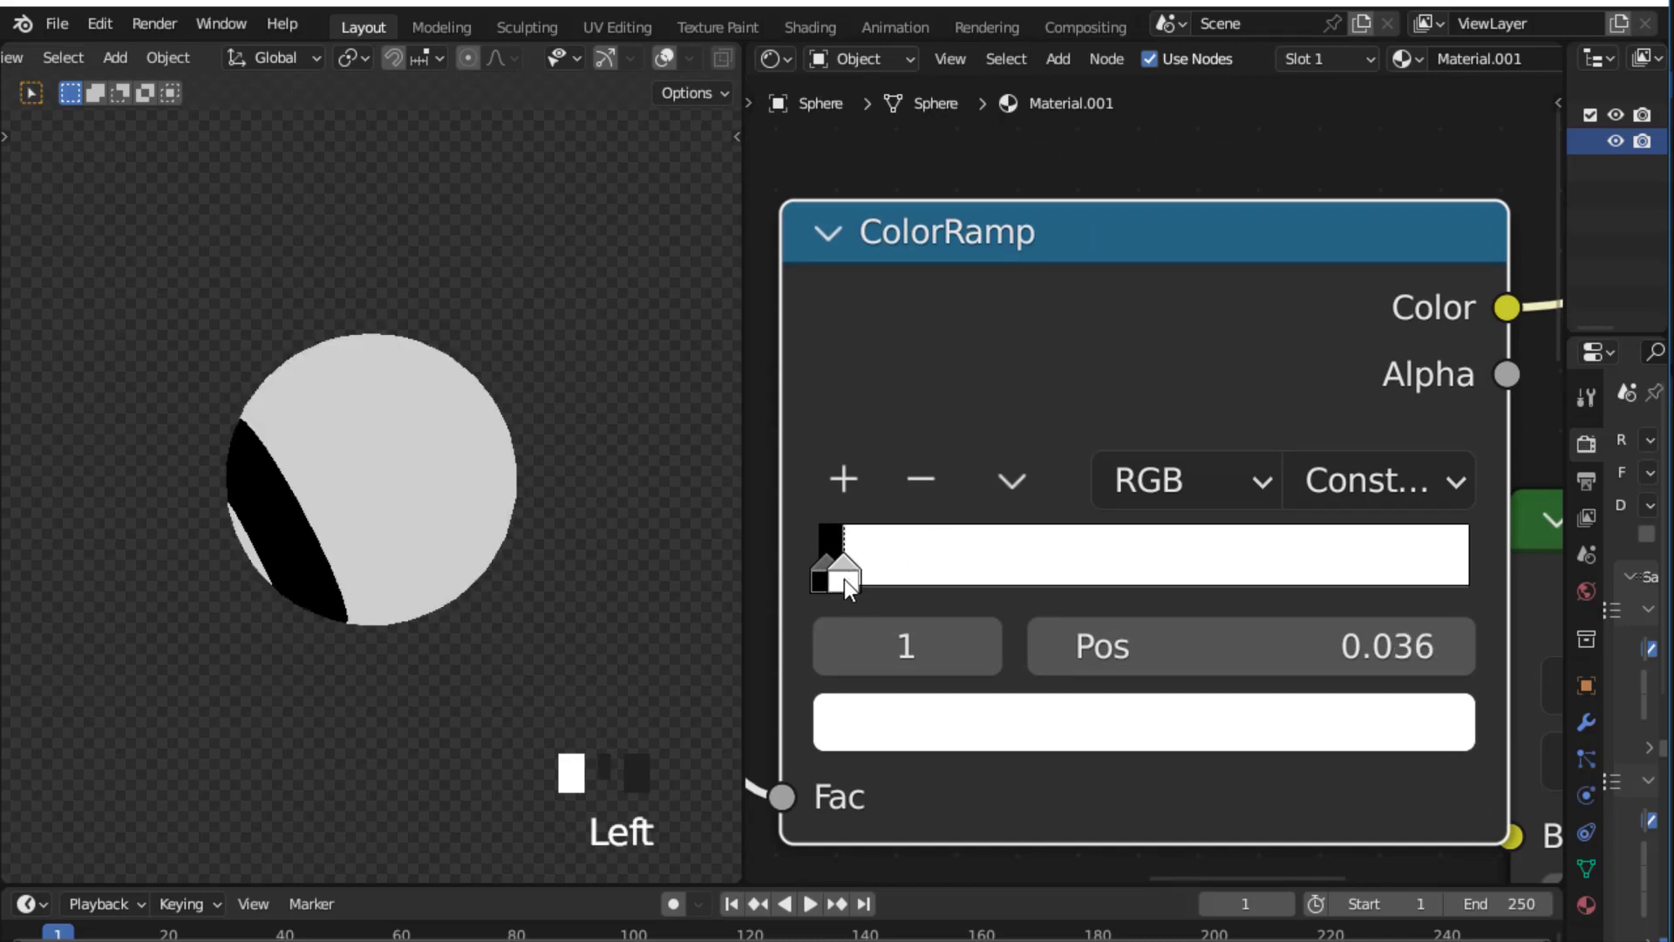
{"action": "middle_click_drag", "start_coordinate": [594, 548], "coordinate": [789, 541]}
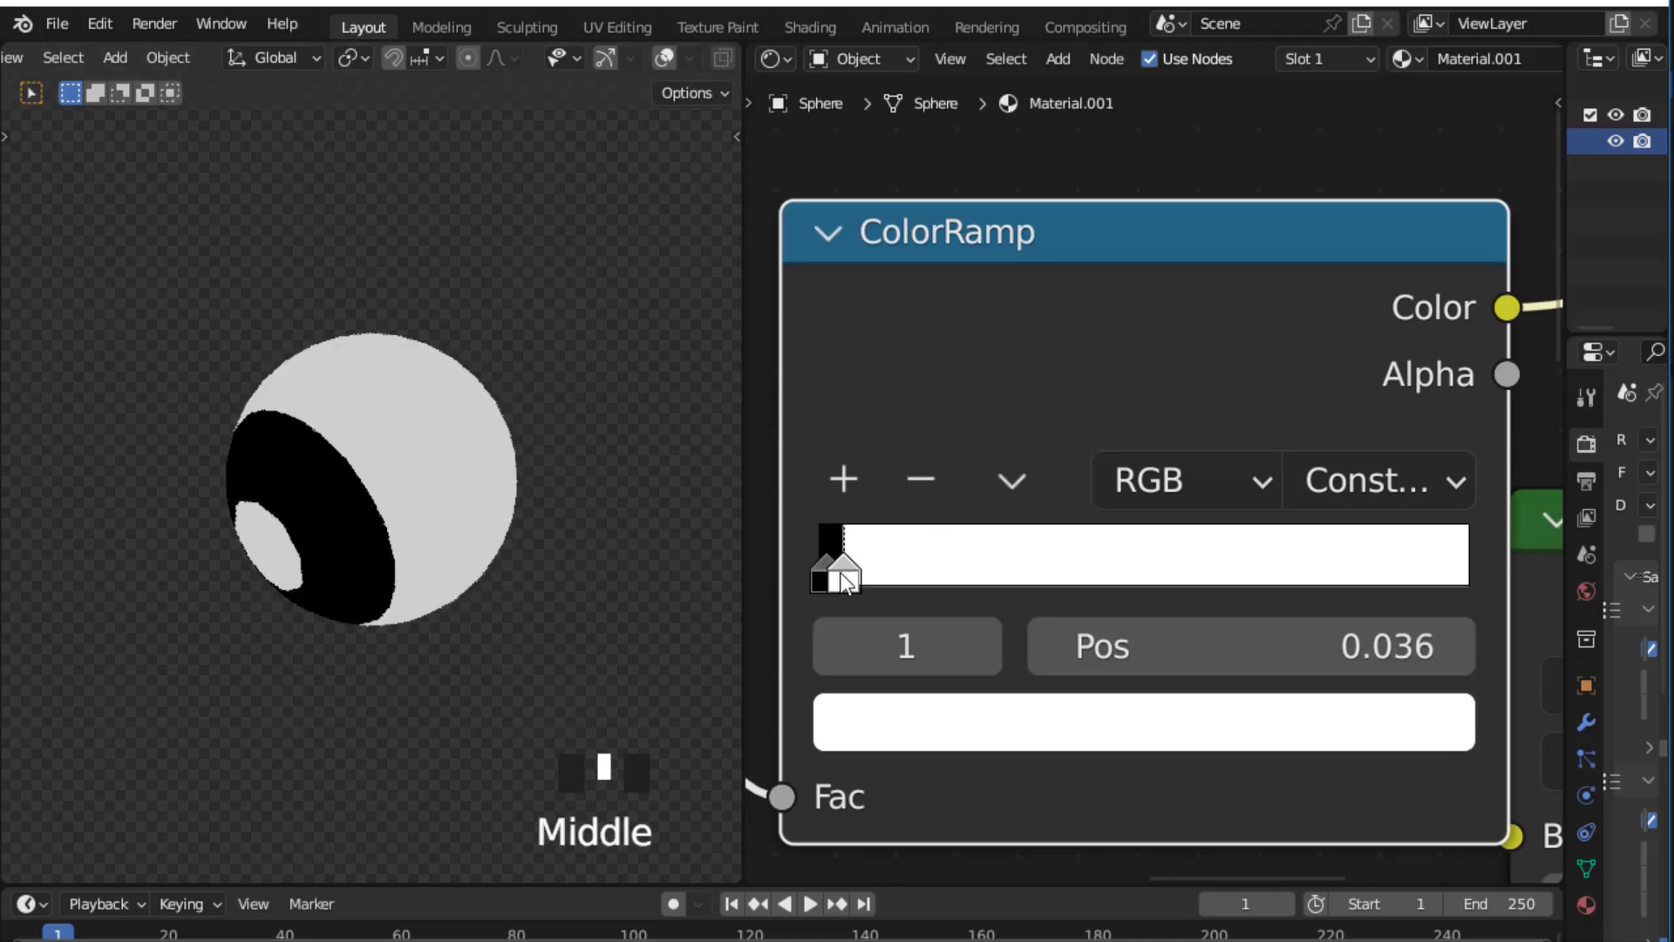
{"action": "mouse_move", "coordinate": [842, 574]}
{"action": "left_mouse_down"}
{"action": "mouse_move", "coordinate": [863, 577]}
{"action": "mouse_move", "coordinate": [828, 573]}
{"action": "left_mouse_up"}
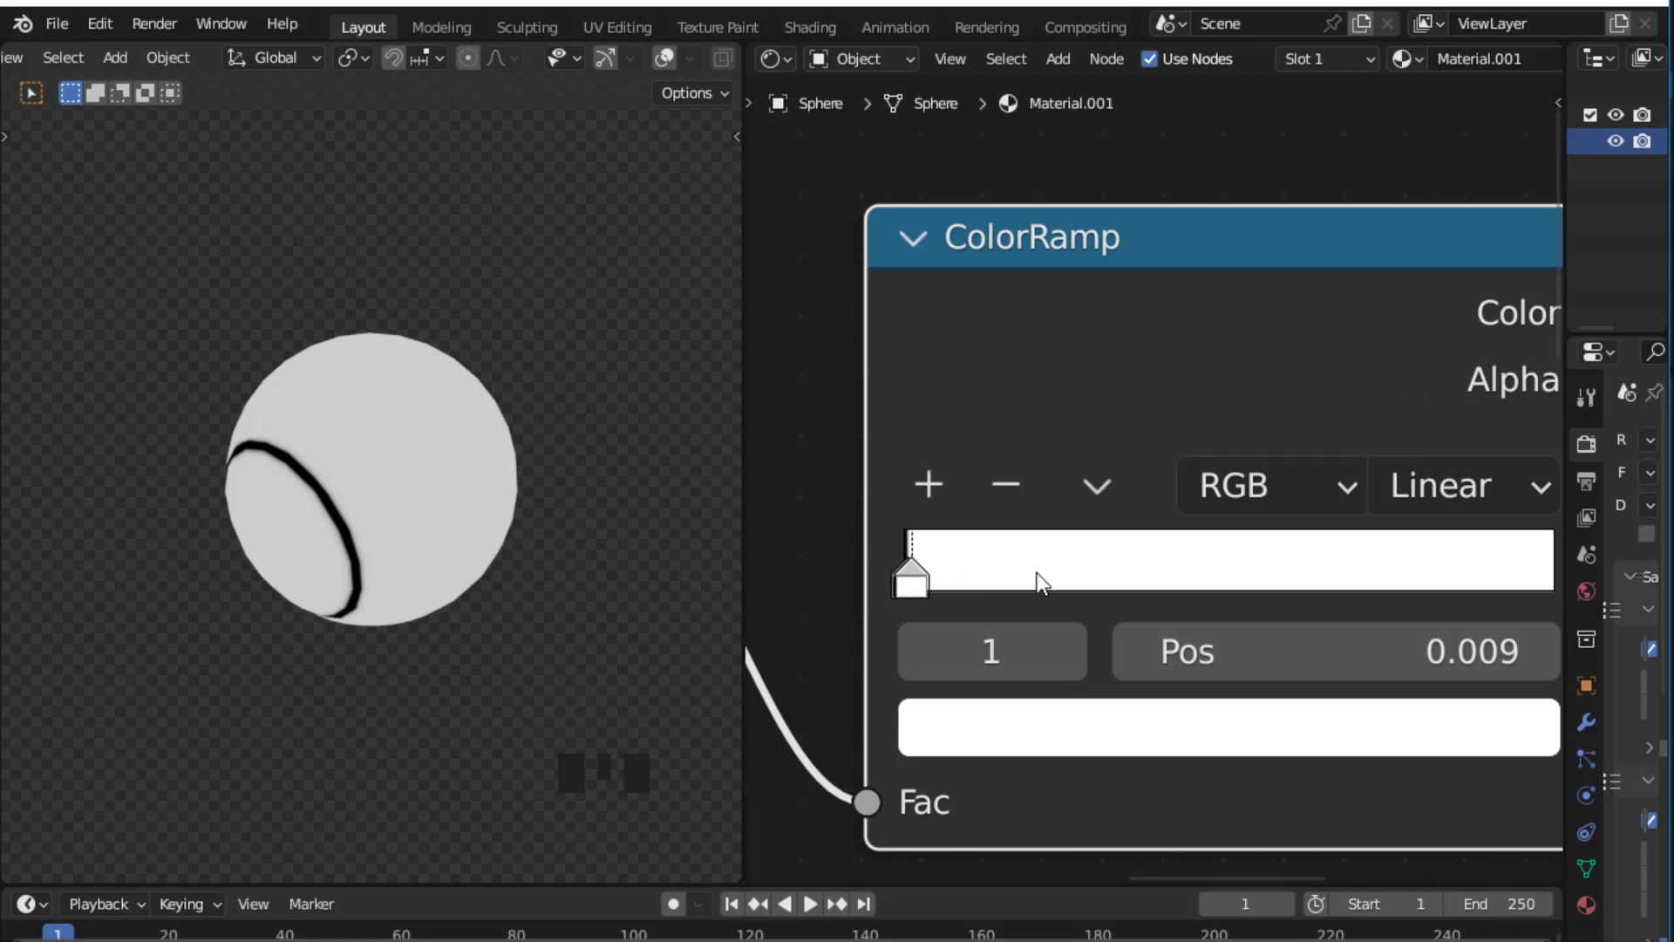
{"action": "left_click", "coordinate": [1452, 484]}
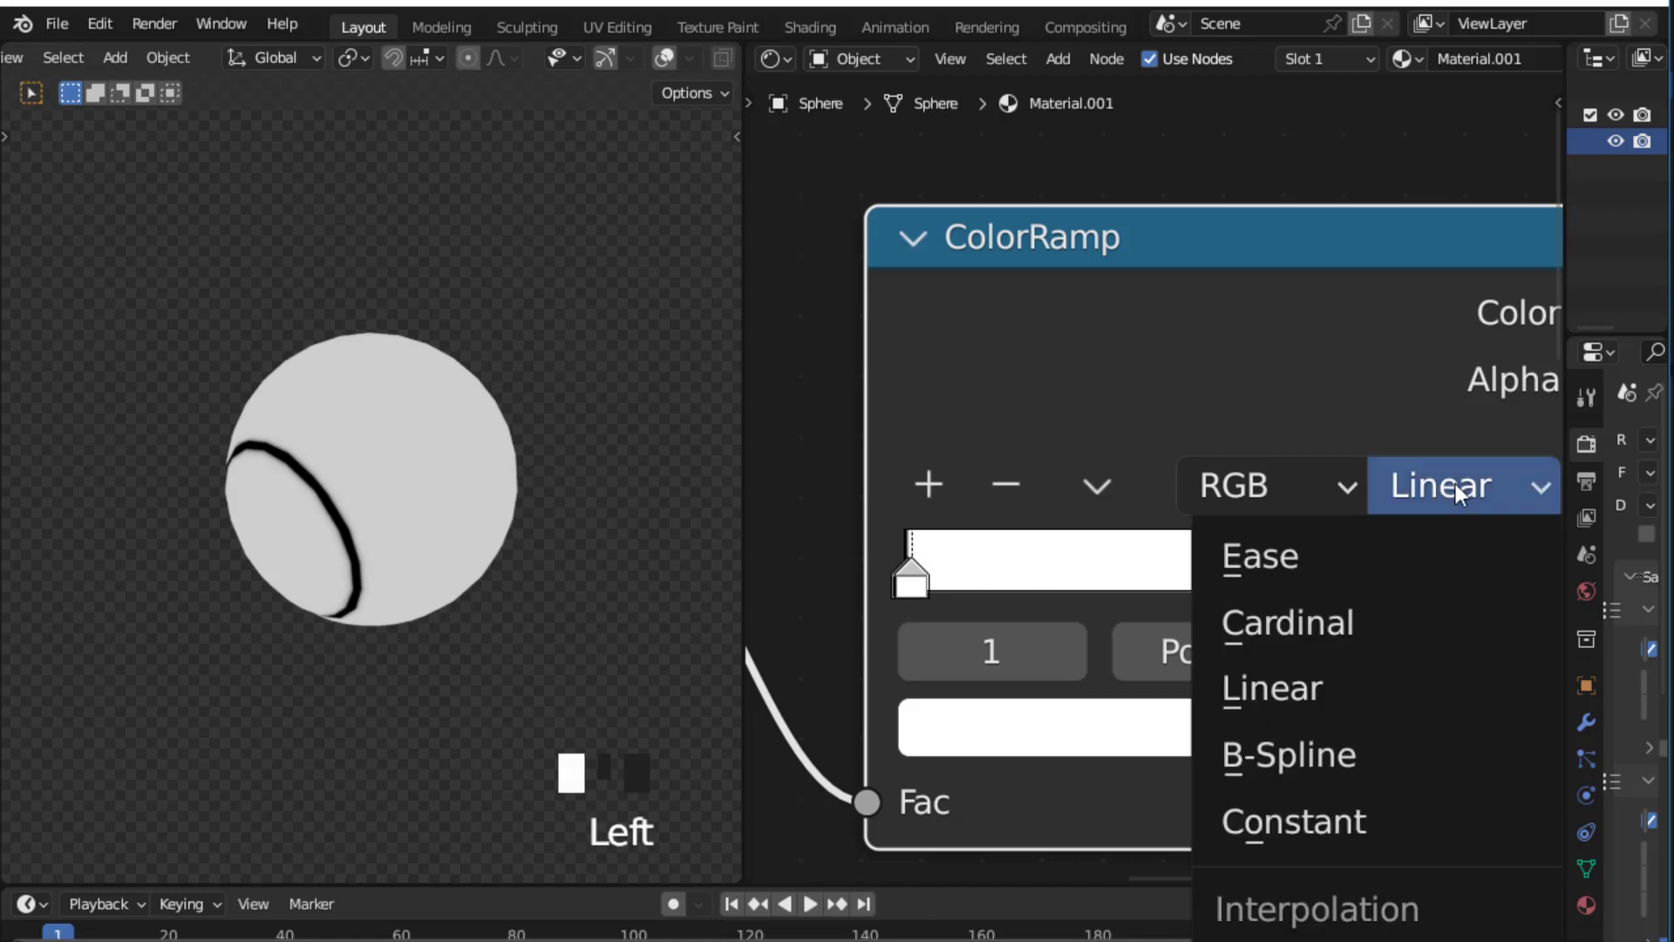
{"action": "left_click", "coordinate": [1322, 818]}
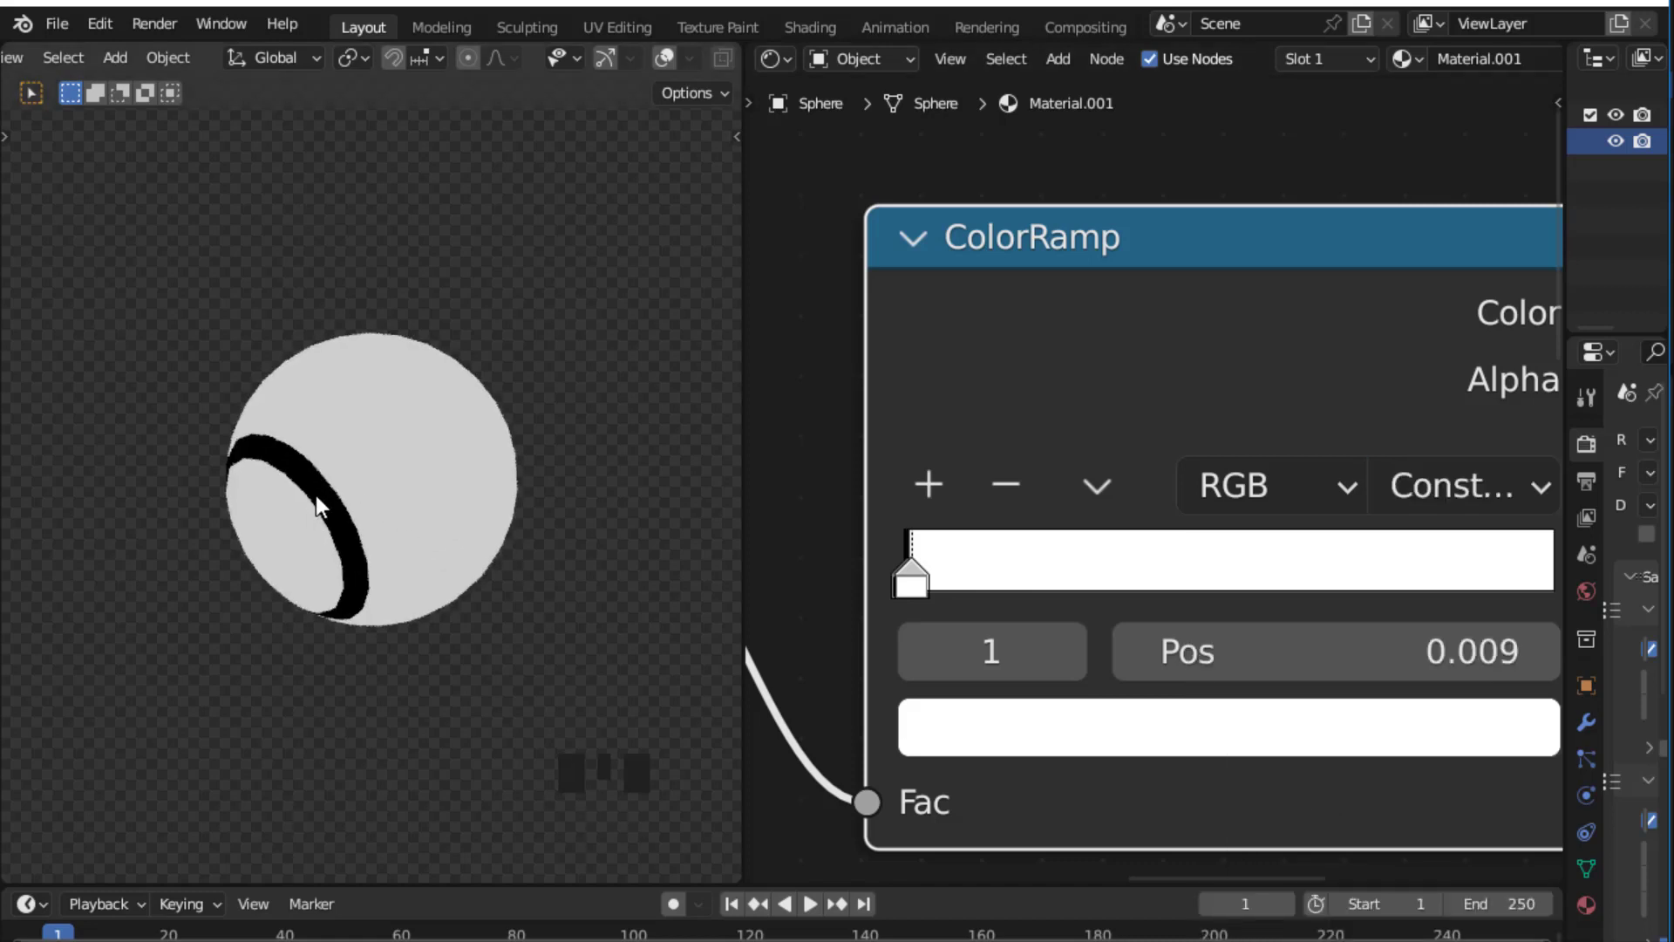
Step: Move the Principled BSDF node away from the ColorRamp so it sits clear beneath the Material Output
{"action": "scroll", "coordinate": [1146, 417], "scroll_direction": "down", "scroll_amount": 1}
{"action": "middle_click_drag", "start_coordinate": [1169, 396], "coordinate": [957, 394]}
{"action": "scroll", "coordinate": [1482, 392], "scroll_direction": "down", "scroll_amount": 9}
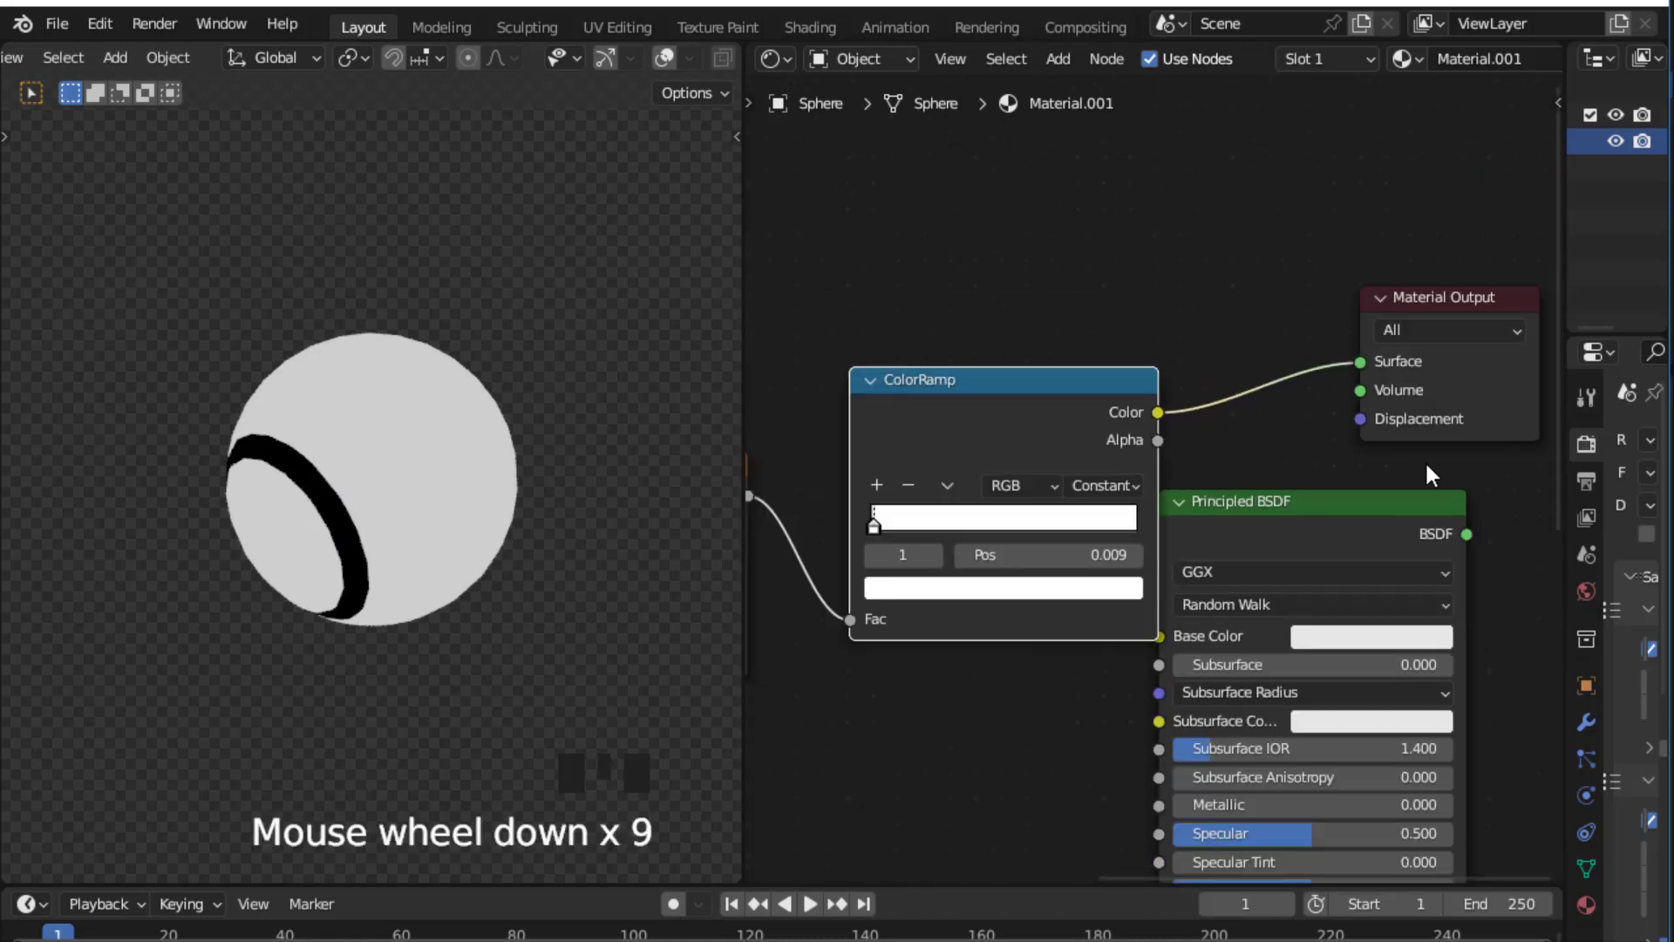
{"action": "middle_click_drag", "start_coordinate": [1425, 461], "coordinate": [1174, 463]}
{"action": "left_click_drag", "start_coordinate": [1153, 500], "coordinate": [1422, 498]}
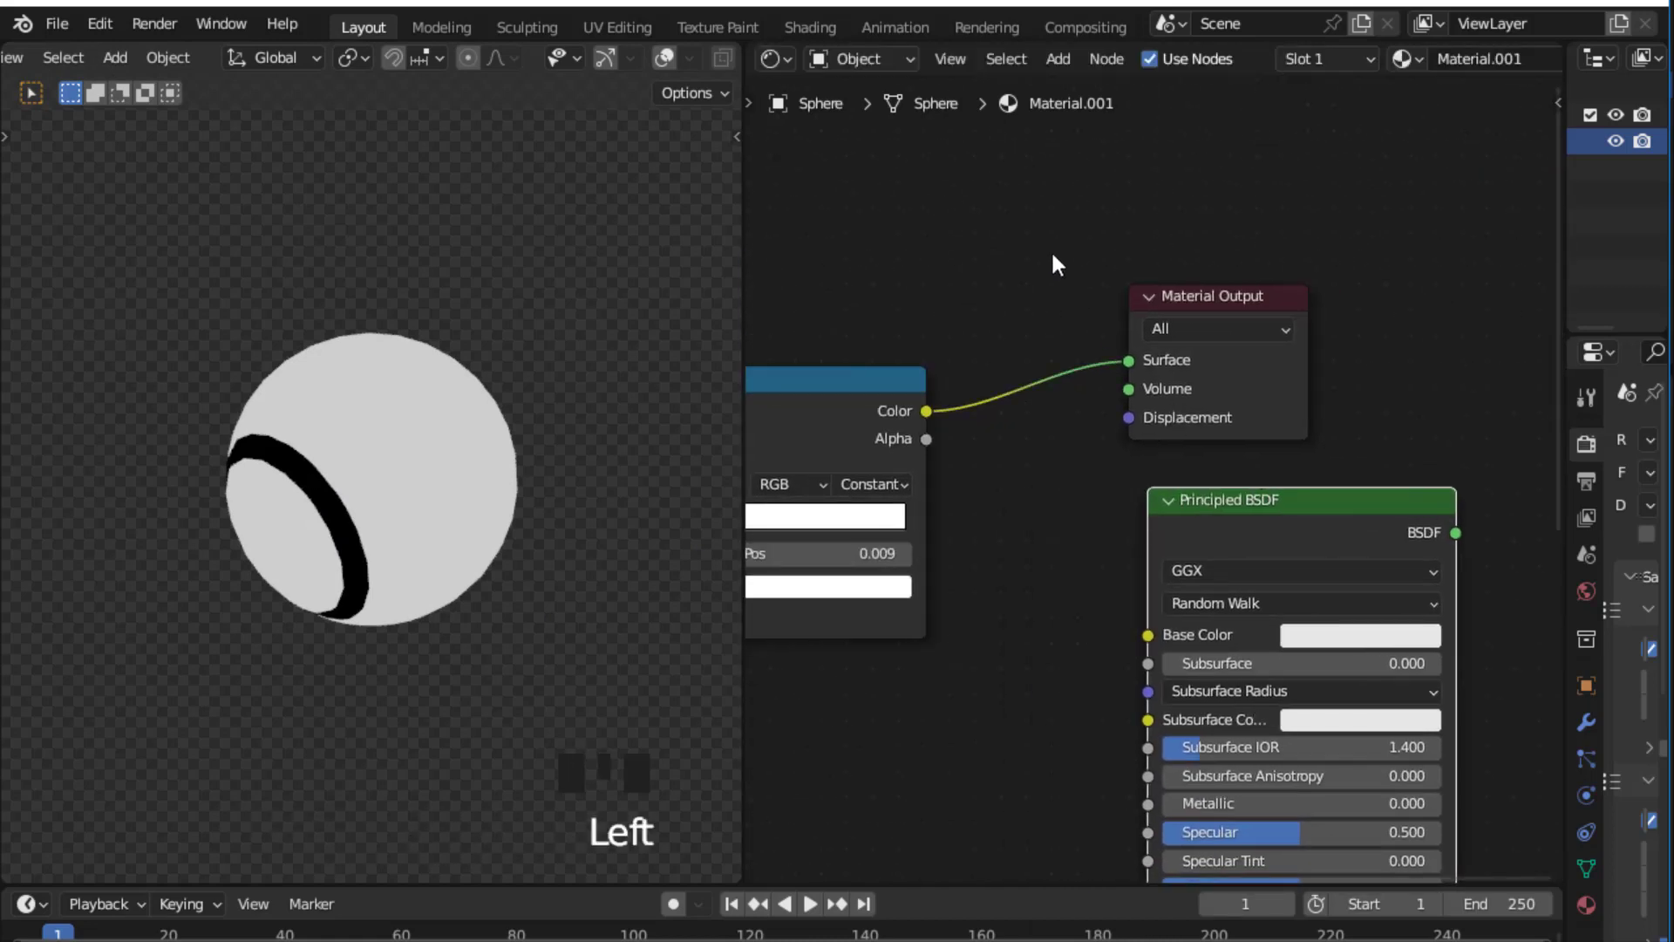
Step: Insert a Mix node into the link between the ColorRamp's Color output and the Material Output's Surface
{"action": "scroll", "coordinate": [1050, 249], "scroll_direction": "up", "scroll_amount": 2}
{"action": "left_click", "coordinate": [1050, 249]}
{"action": "key", "text": "shift+a"}
{"action": "mouse_move", "coordinate": [1050, 249]}
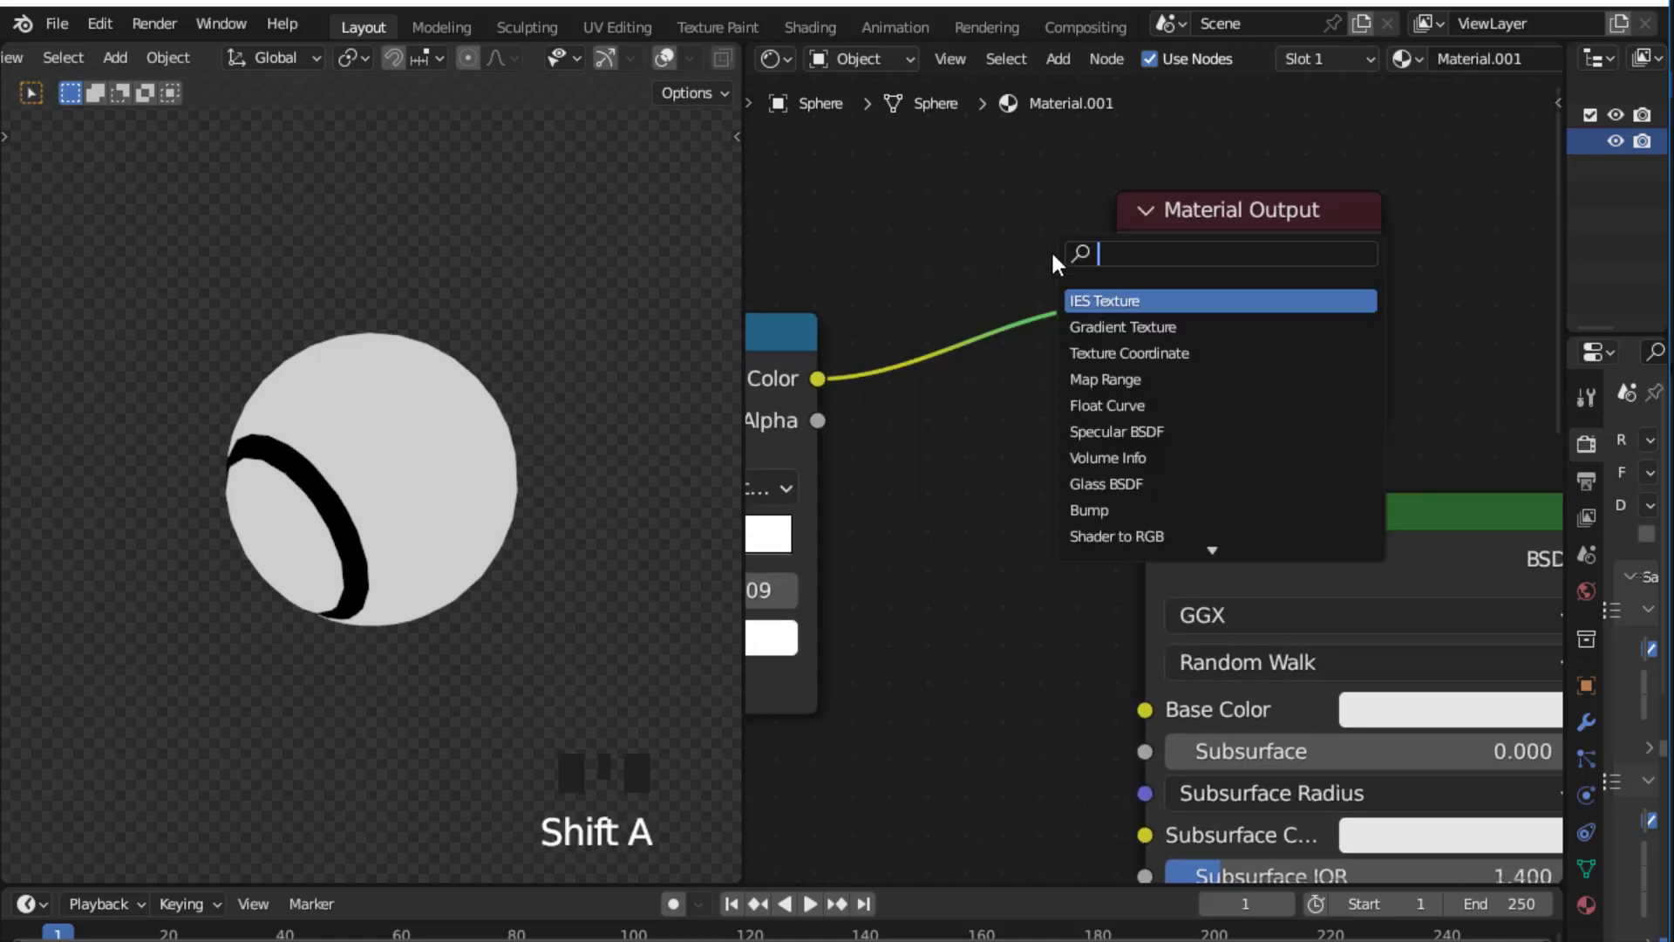
{"action": "type", "text": "MIX"}
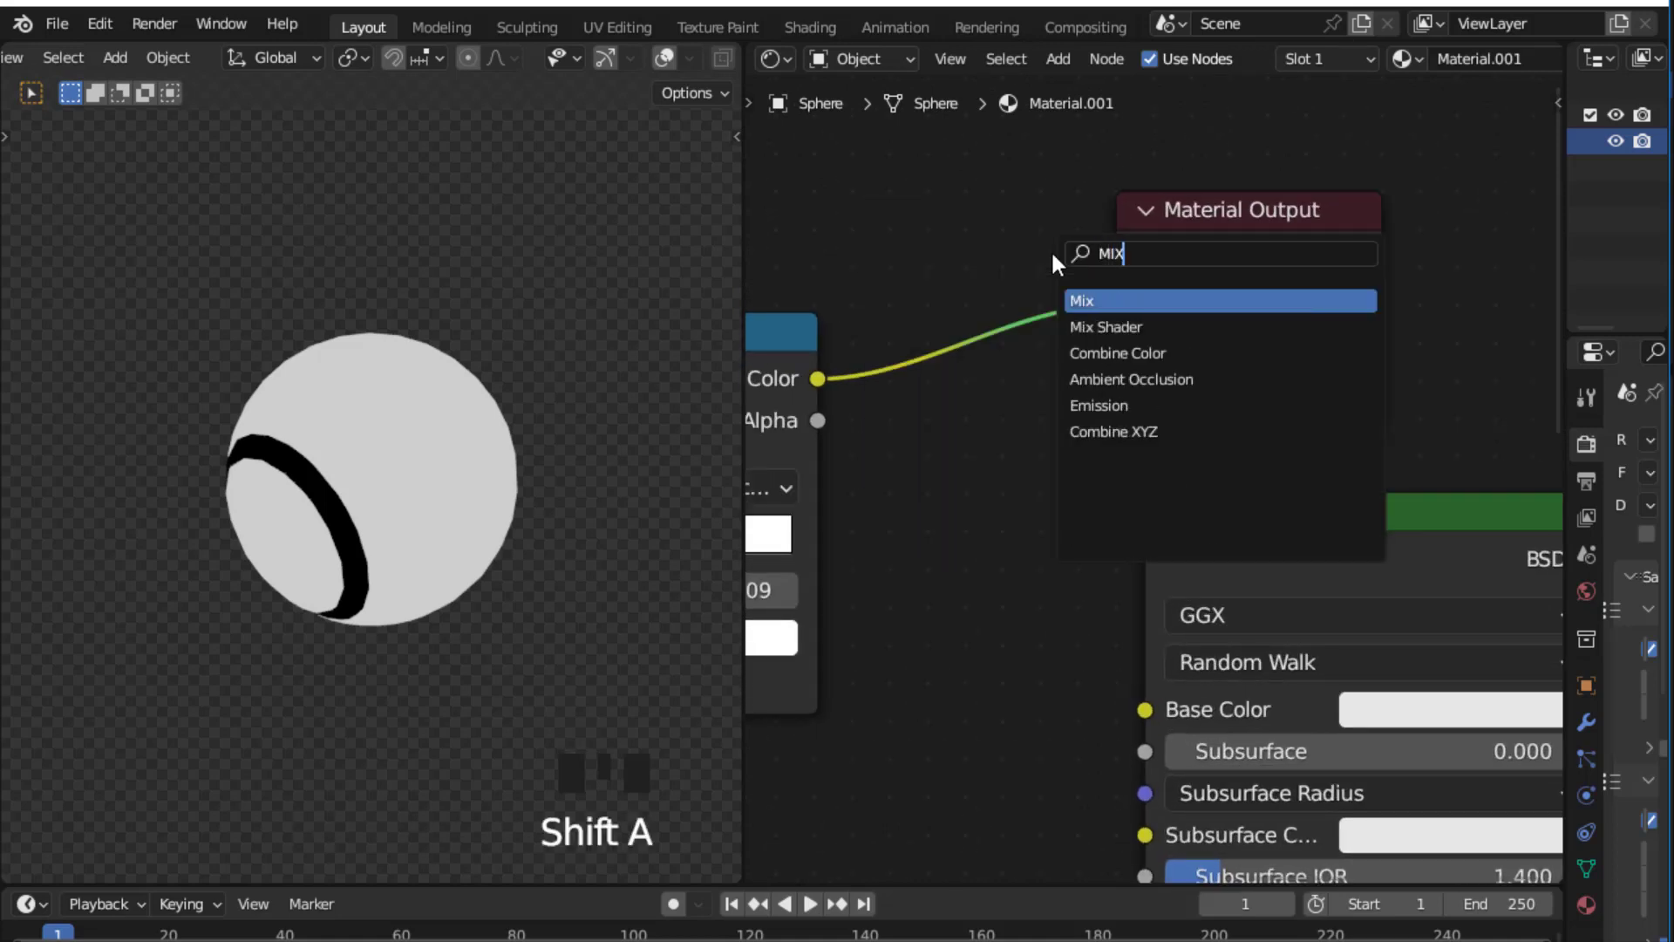
{"action": "key", "text": "Return"}
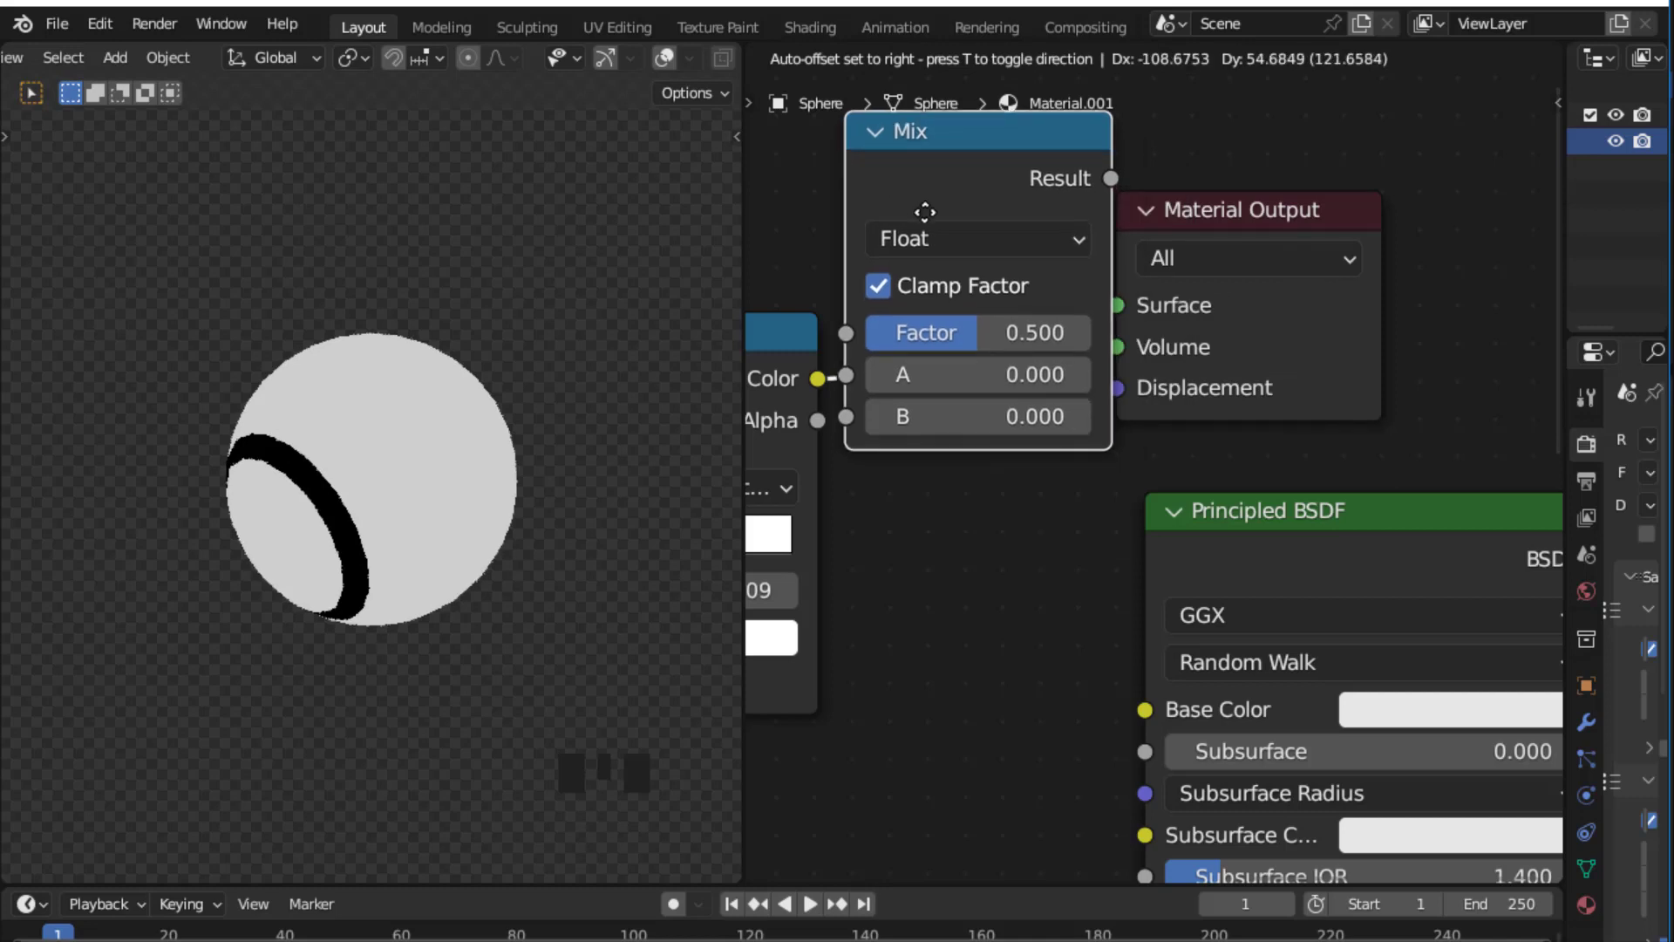
{"action": "left_click", "coordinate": [1013, 276]}
Step: Set the Mix node's data type to Color and link the ColorRamp's Color output to its Factor input
{"action": "left_click", "coordinate": [1033, 269]}
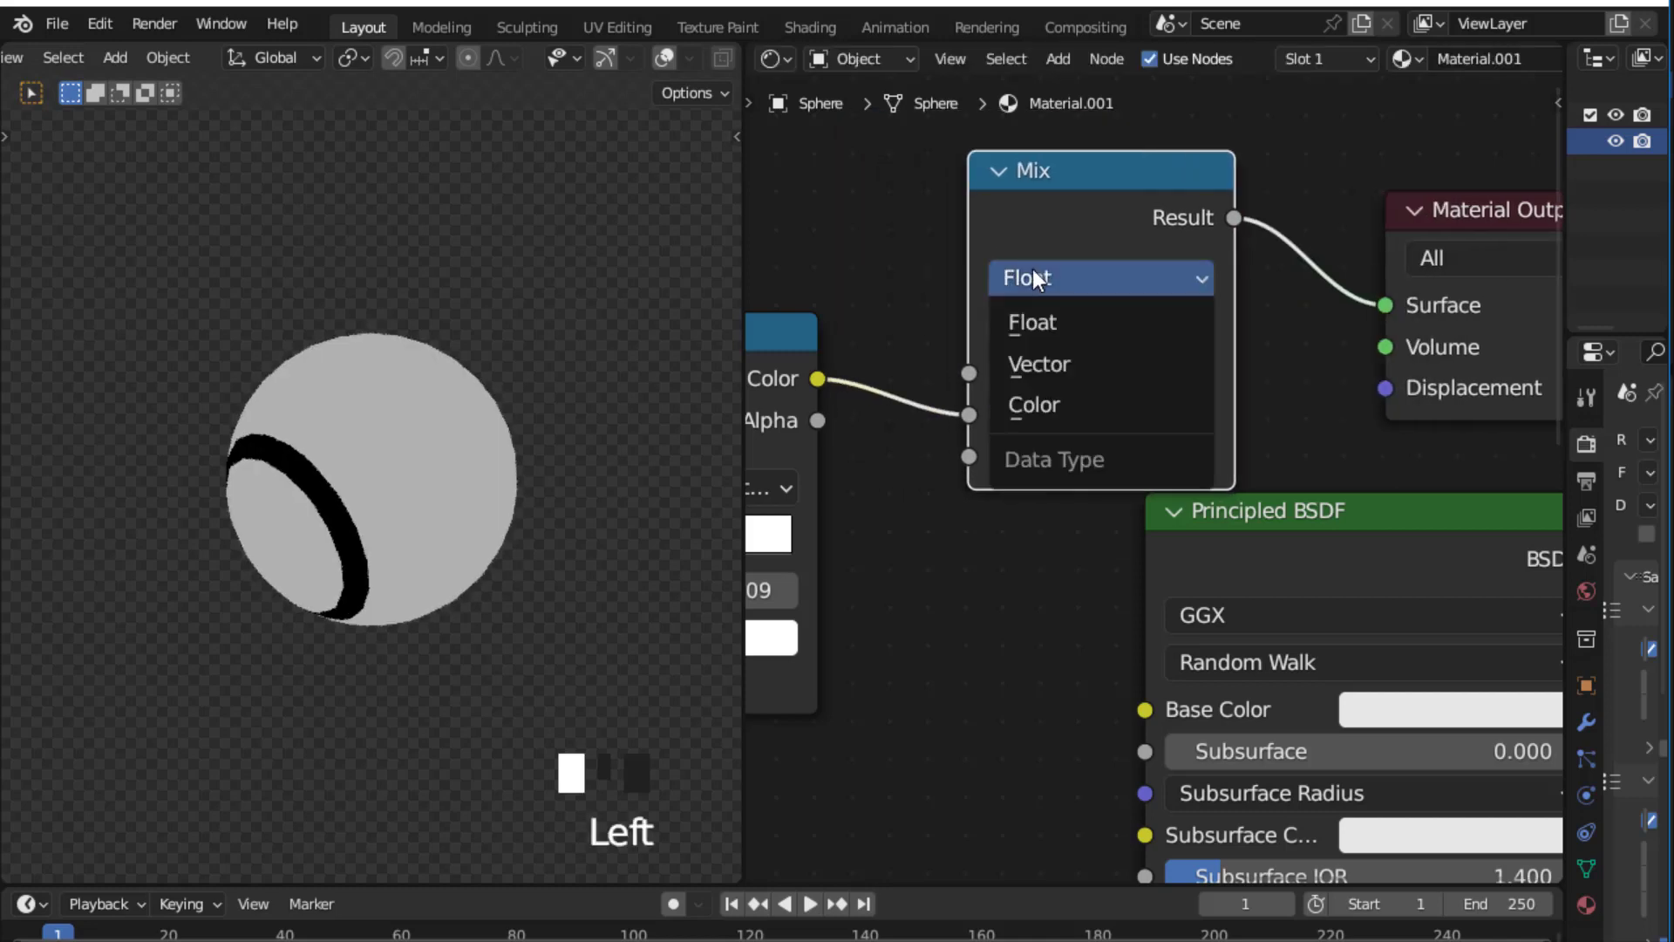
{"action": "left_click", "coordinate": [1081, 411]}
{"action": "scroll", "coordinate": [907, 316], "scroll_direction": "up", "scroll_amount": 1}
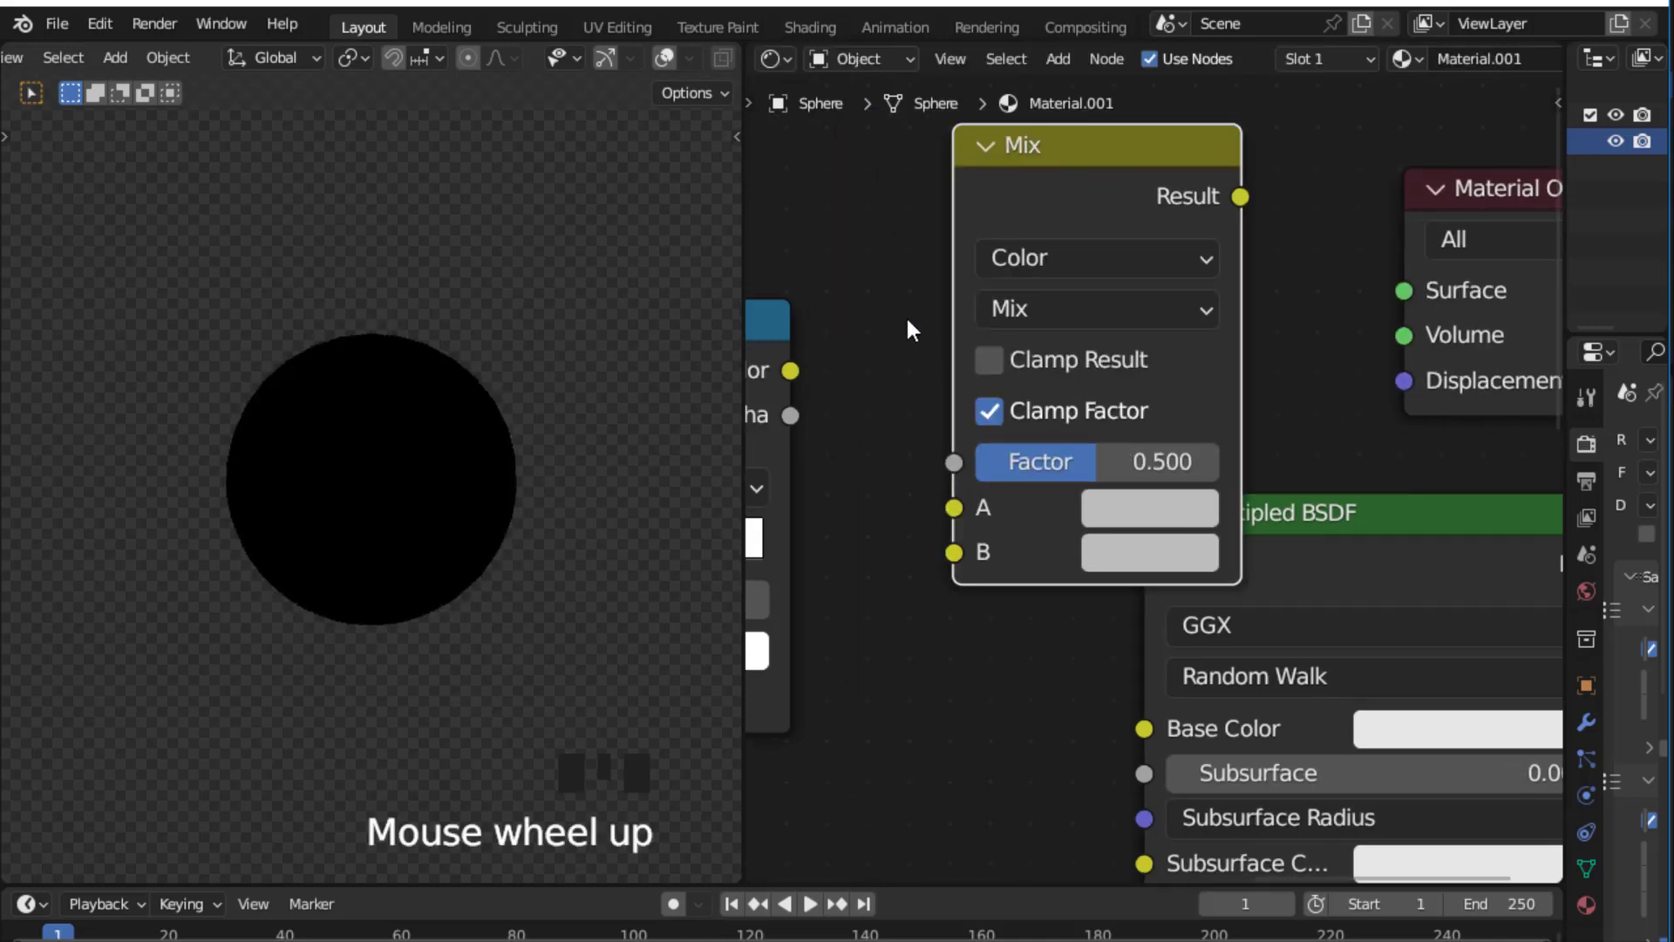
{"action": "middle_click_drag", "start_coordinate": [907, 315], "coordinate": [1015, 299]}
{"action": "left_click_drag", "start_coordinate": [907, 354], "coordinate": [1069, 446]}
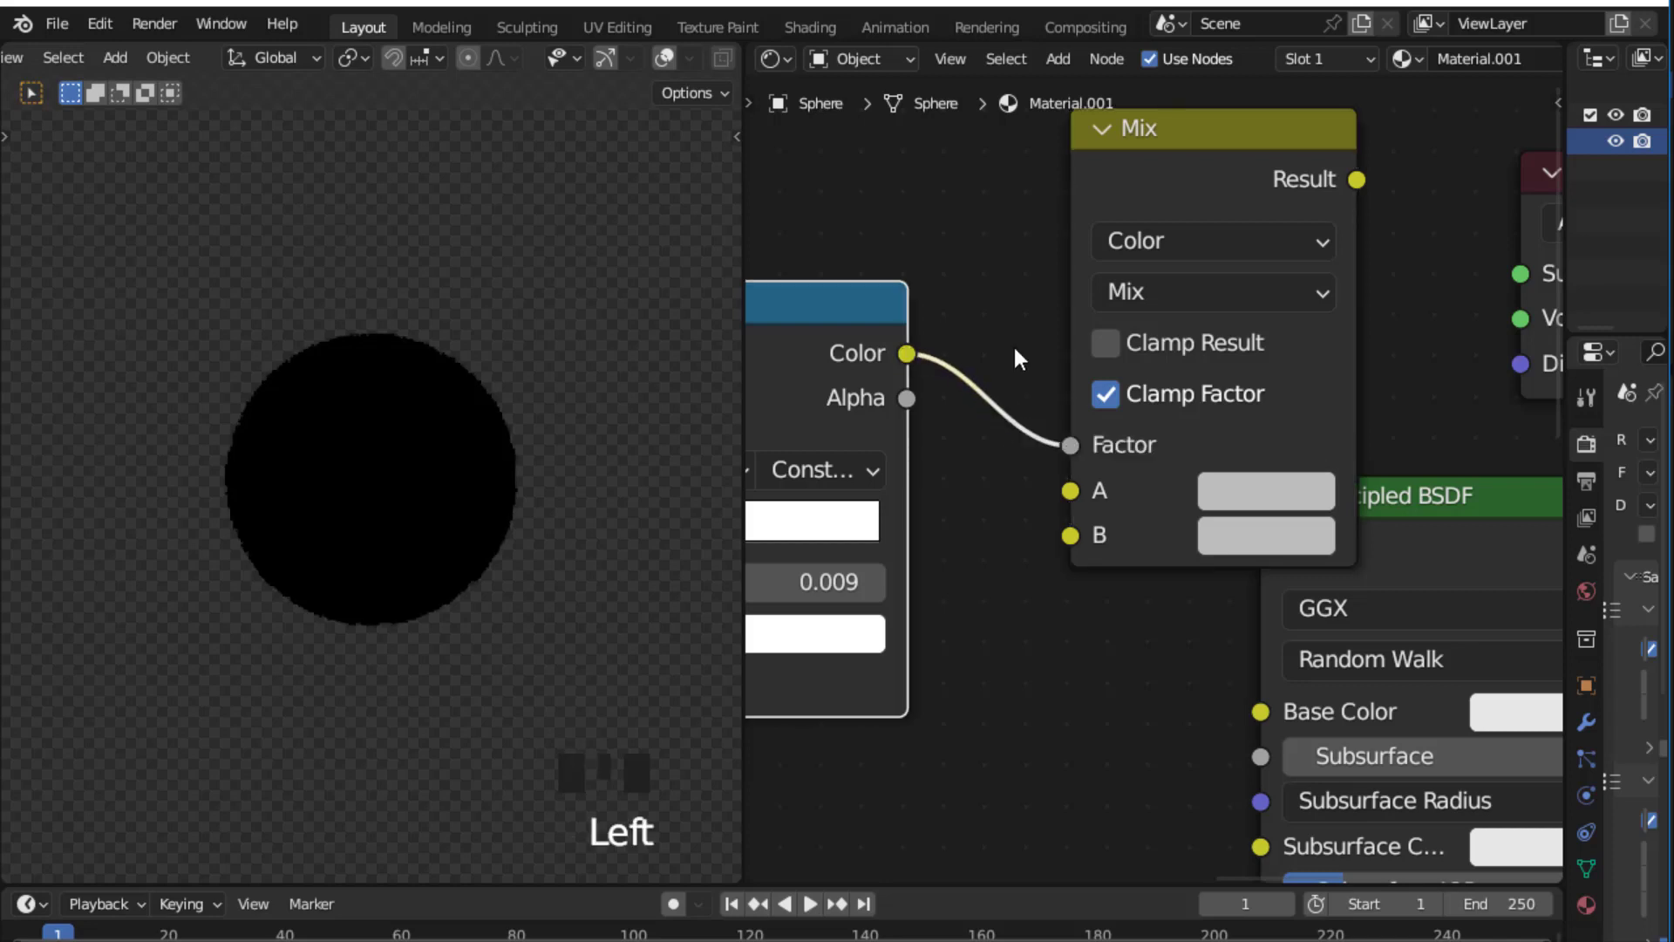
Step: Link the Mix node's Result to the Principled BSDF's Base Color and connect the Principled BSDF to the Material Output's Surface
{"action": "scroll", "coordinate": [1045, 318], "scroll_direction": "down", "scroll_amount": 3}
{"action": "middle_click_drag", "start_coordinate": [1328, 328], "coordinate": [1164, 311]}
{"action": "left_click_drag", "start_coordinate": [1313, 493], "coordinate": [1528, 499]}
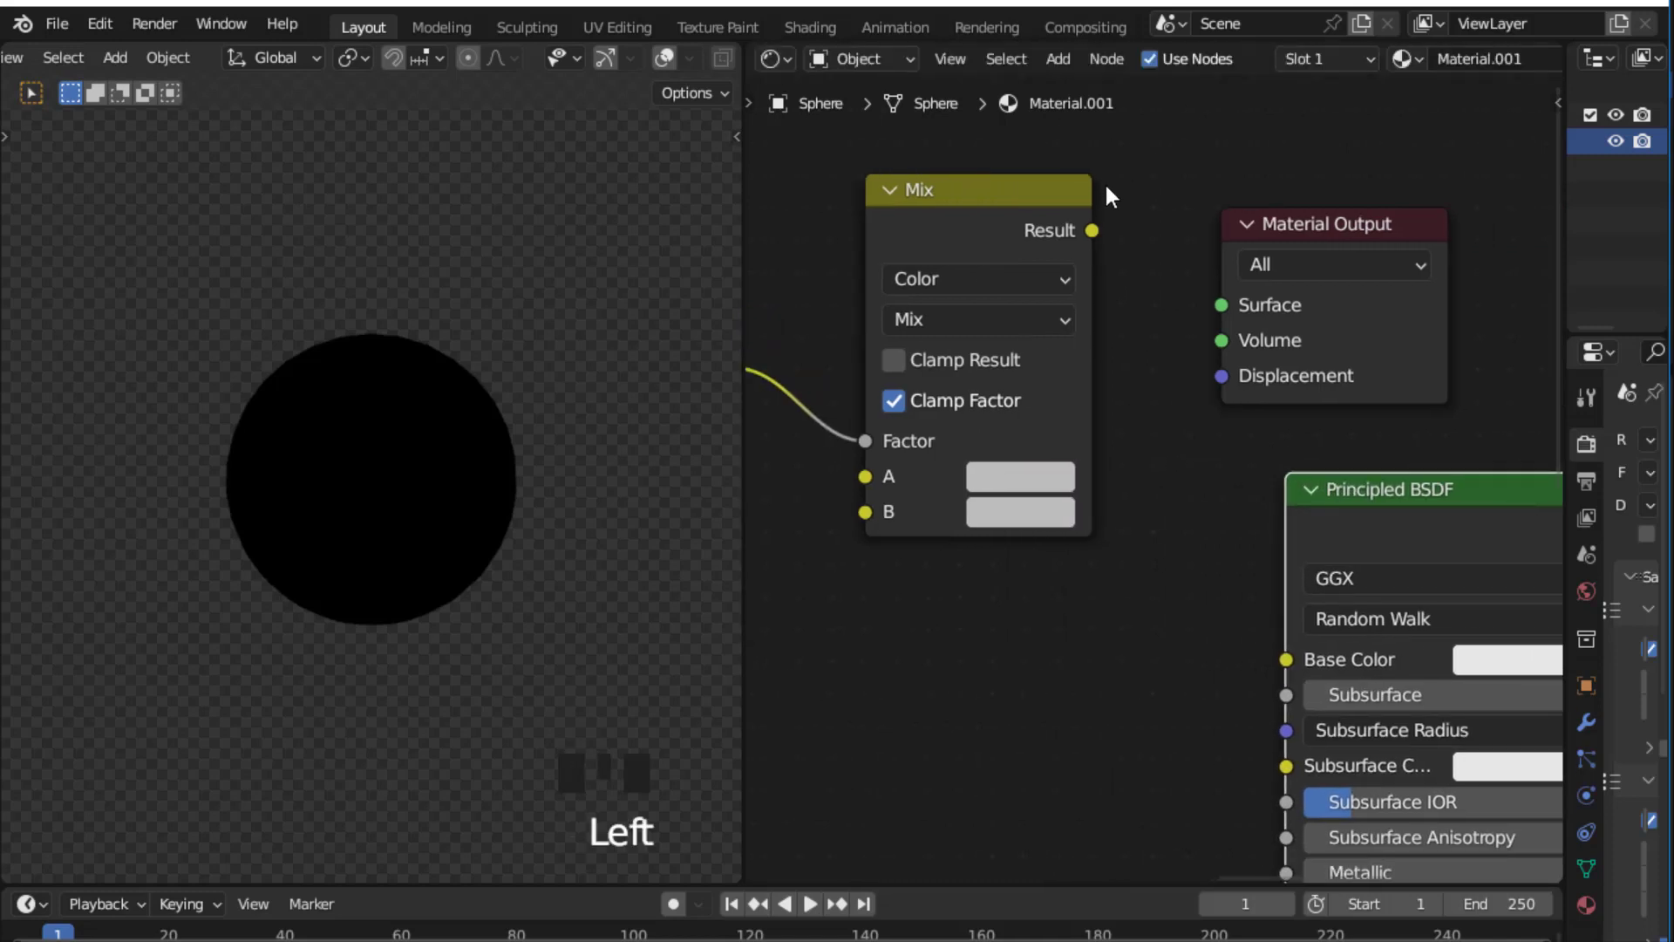
{"action": "left_click_drag", "start_coordinate": [1092, 230], "coordinate": [1288, 660]}
{"action": "left_click", "coordinate": [1420, 486]}
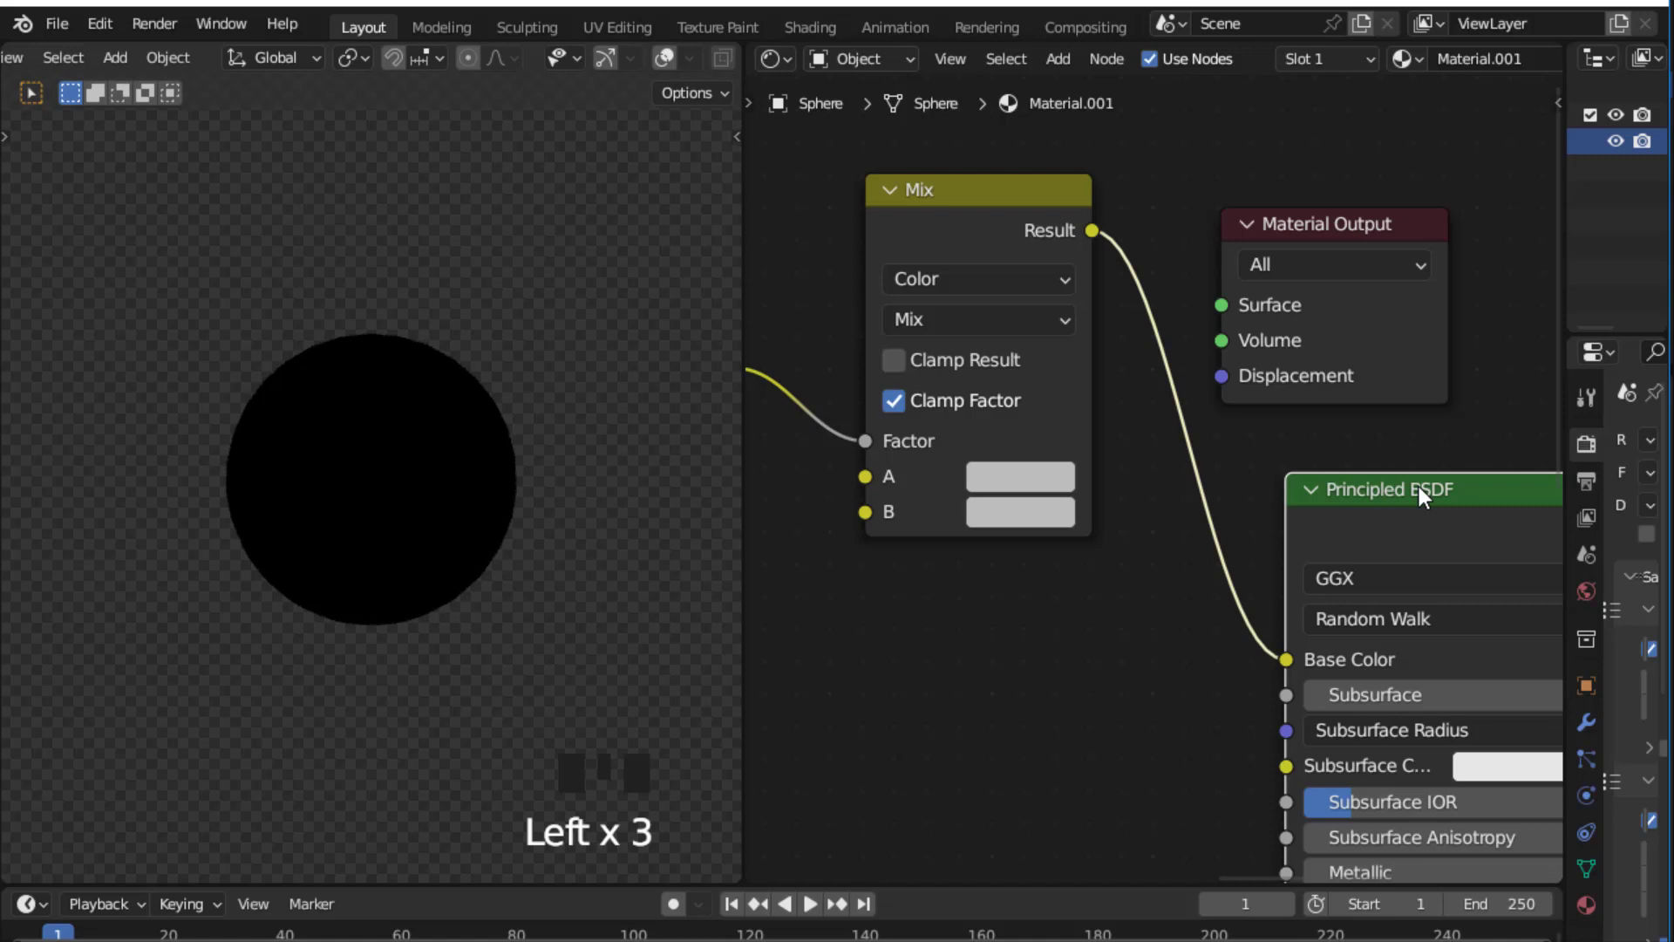
{"action": "left_click", "coordinate": [1420, 487], "text": "ctrl+shift"}
Step: Set the Mix node's A color to pure white, hex FFFFFF
{"action": "scroll", "coordinate": [1174, 311], "scroll_direction": "up", "scroll_amount": 2}
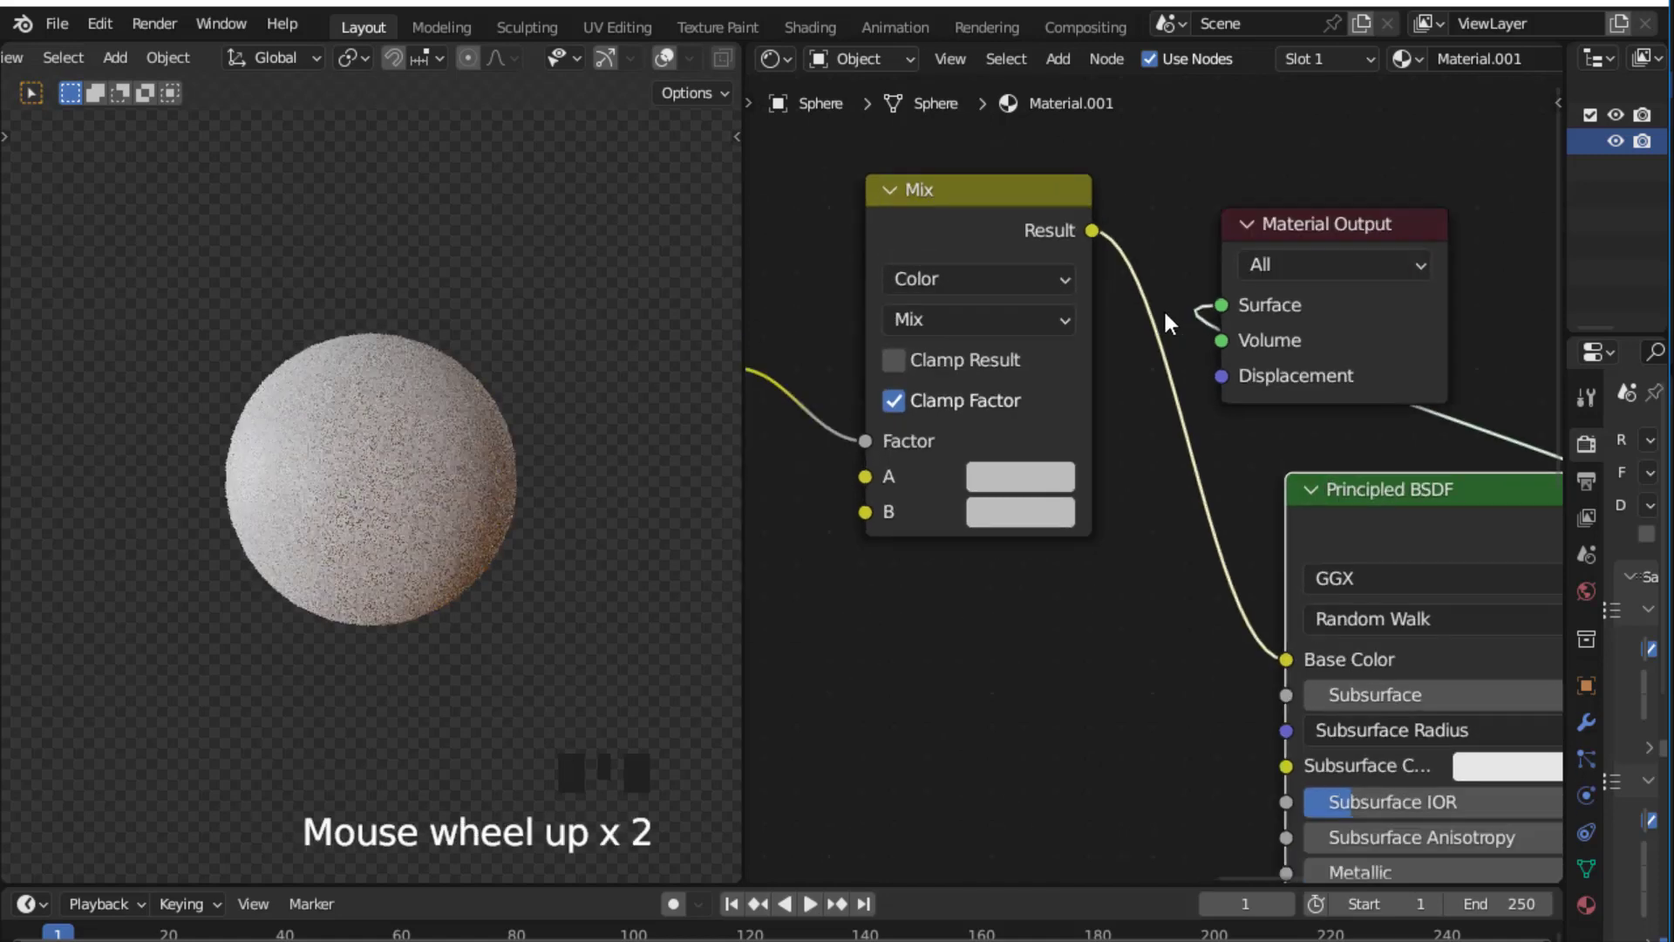
{"action": "middle_click_drag", "start_coordinate": [1130, 311], "coordinate": [1254, 305]}
{"action": "scroll", "coordinate": [1176, 302], "scroll_direction": "up", "scroll_amount": 5}
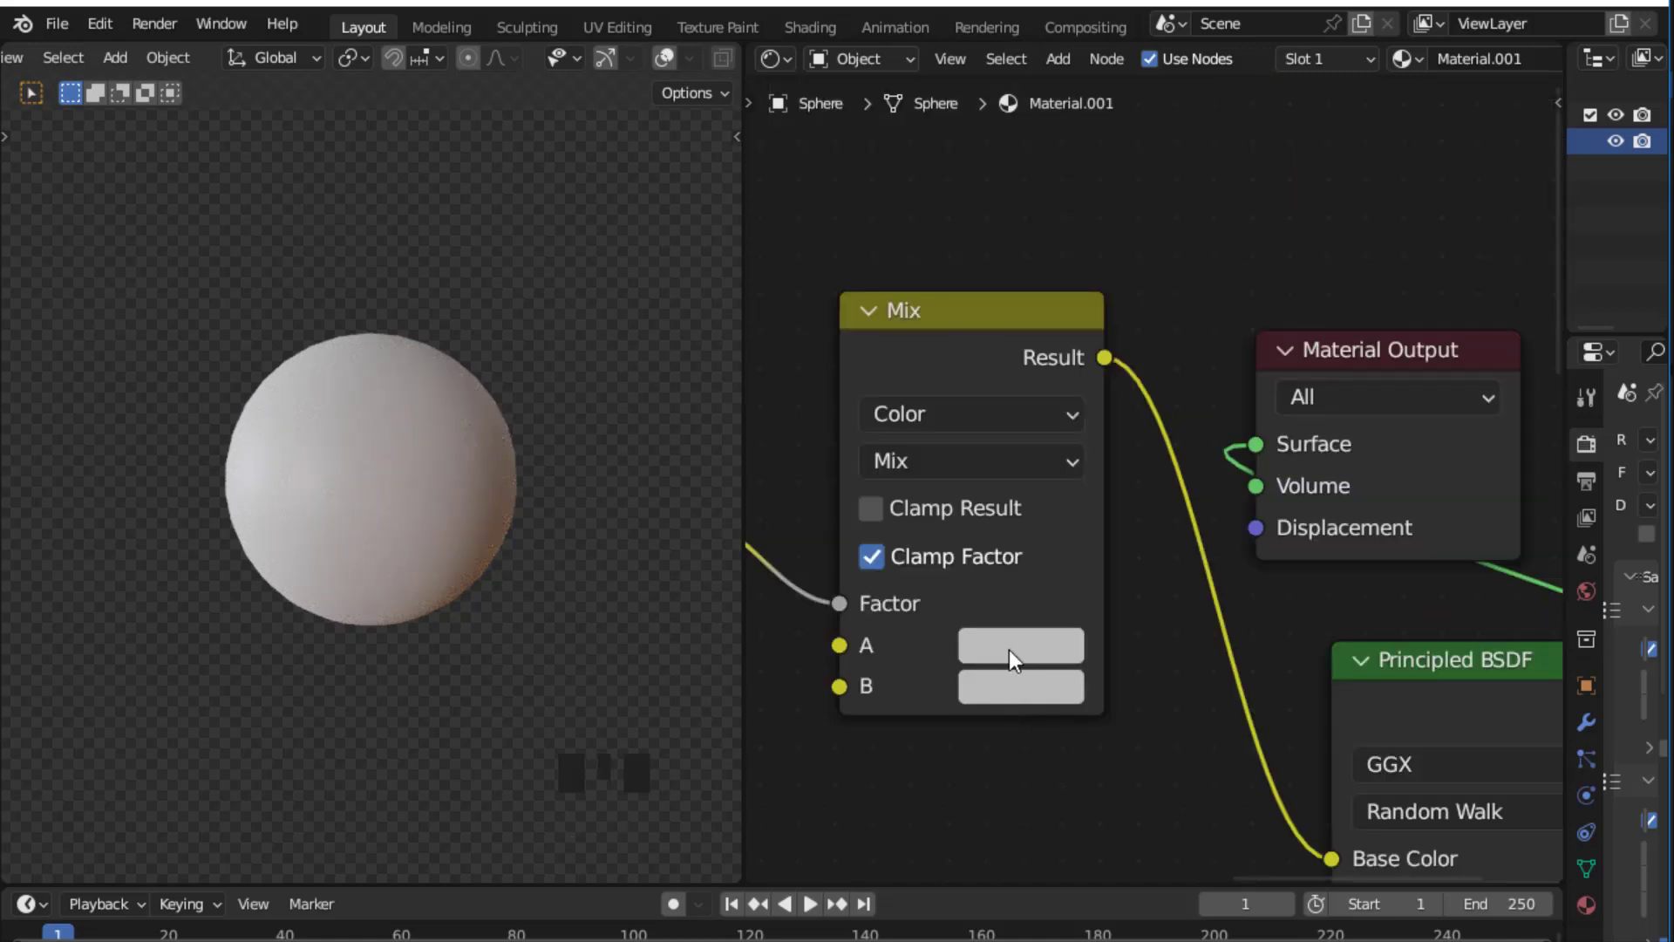
{"action": "left_click", "coordinate": [1008, 651]}
{"action": "left_click_drag", "start_coordinate": [1293, 177], "coordinate": [1284, 101]}
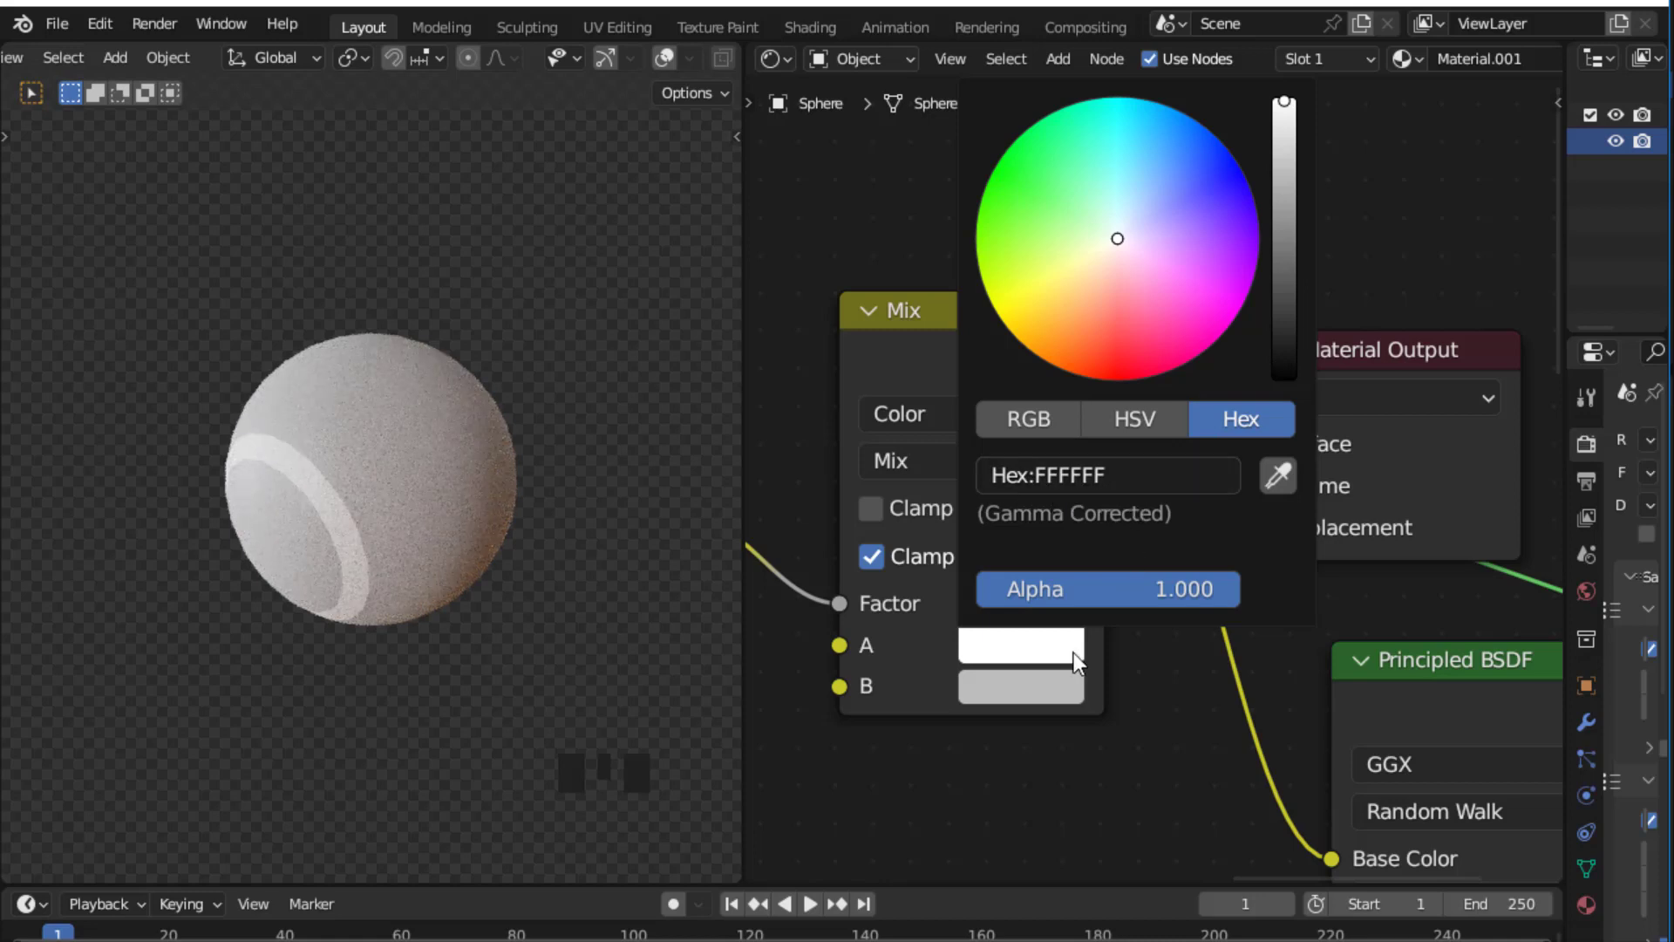
Step: Set the Mix node's B color to bright green, hex 4CFF36
{"action": "left_click", "coordinate": [1007, 688]}
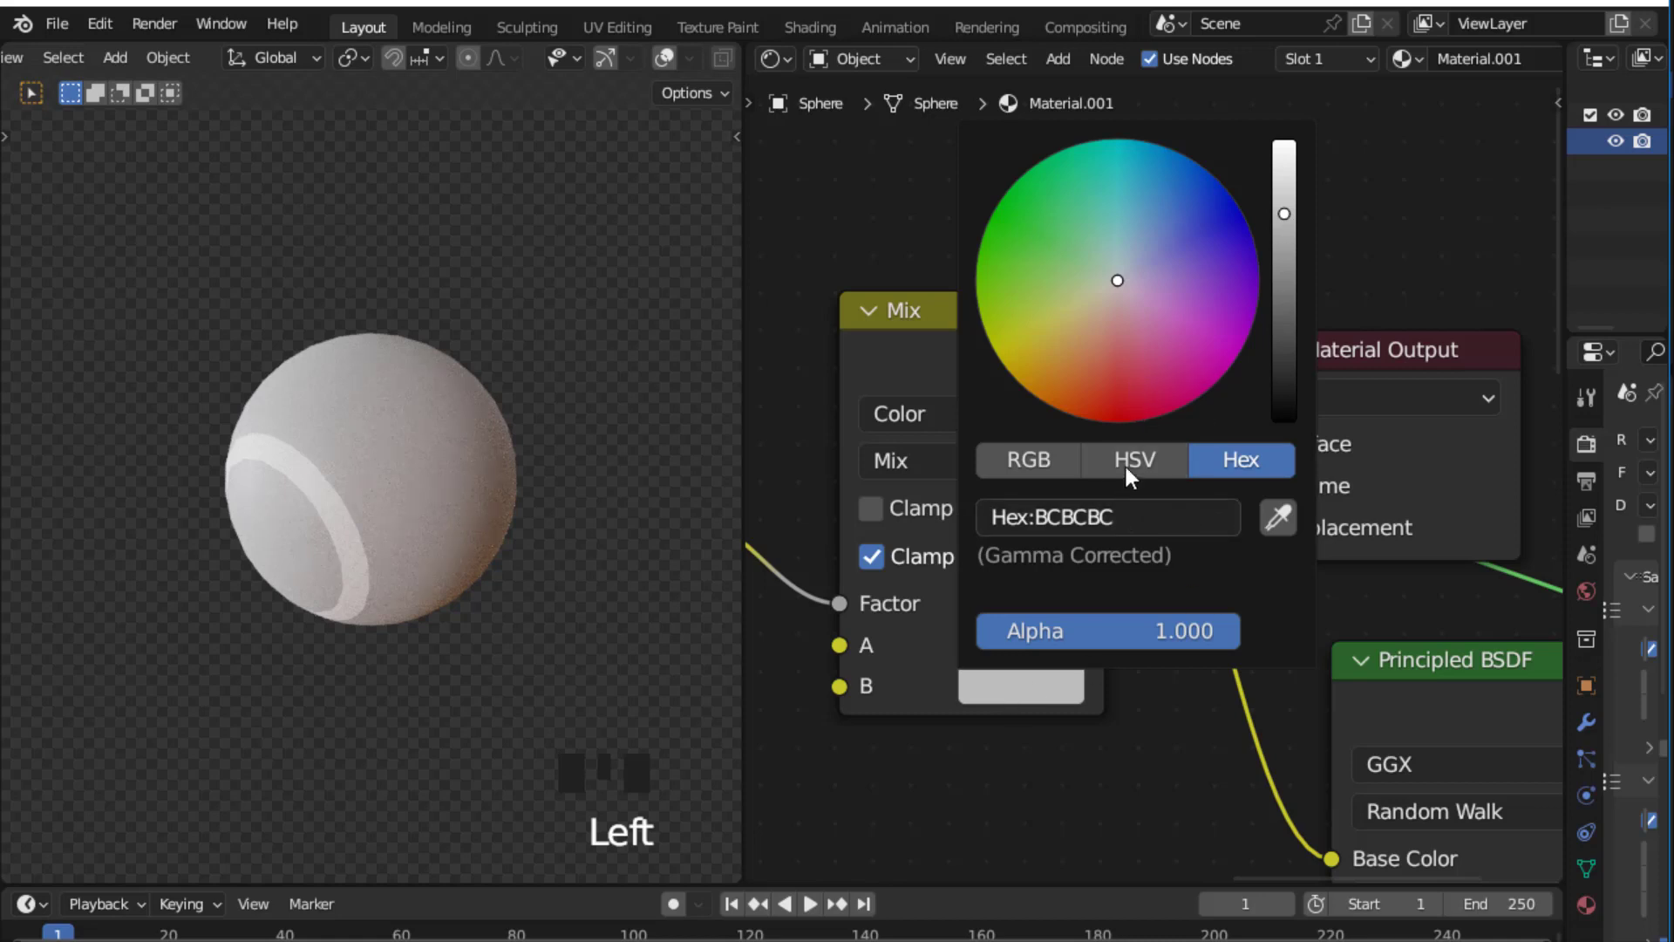
{"action": "left_click_drag", "start_coordinate": [1111, 260], "coordinate": [1050, 219]}
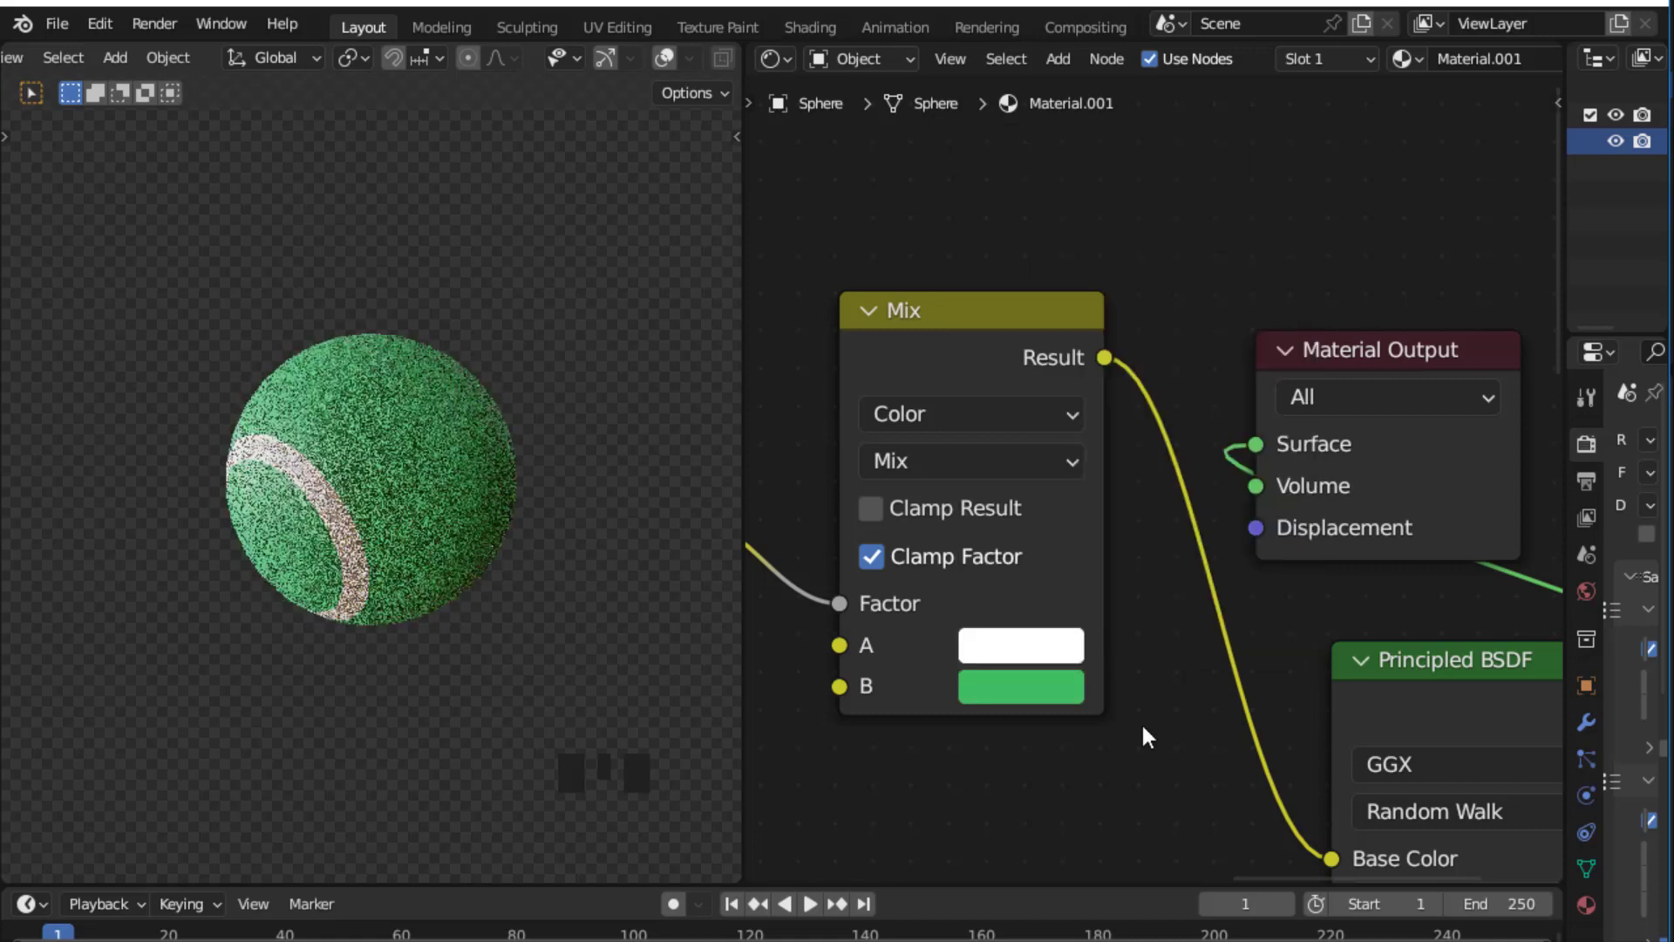
{"action": "left_click", "coordinate": [1040, 684]}
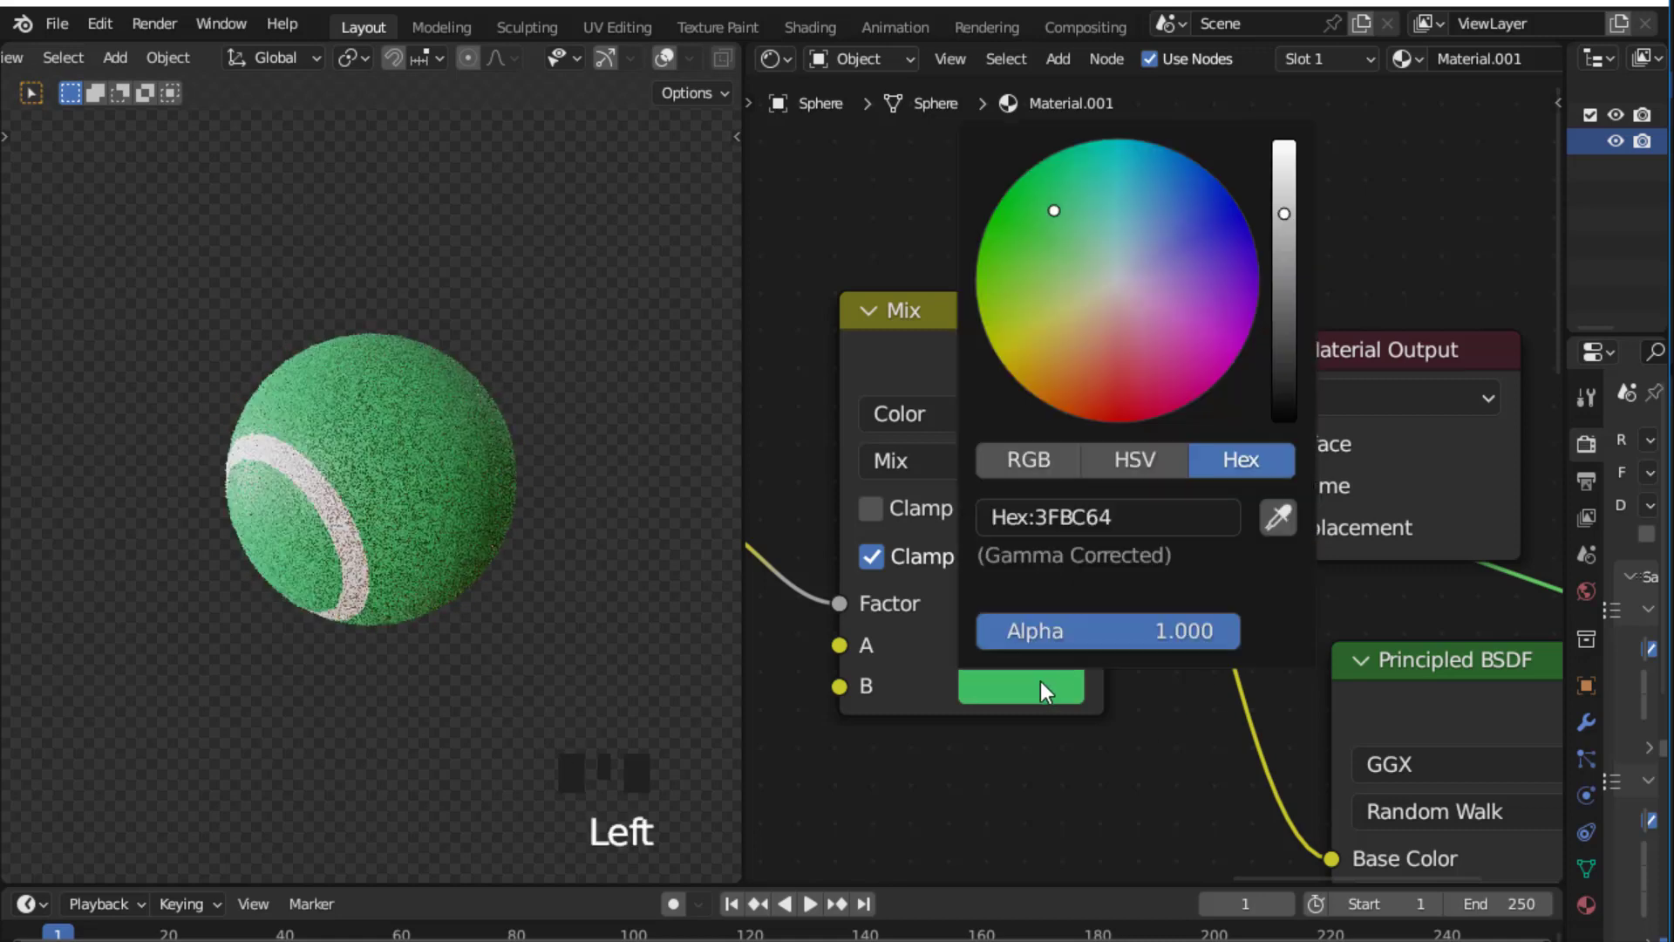
{"action": "left_click", "coordinate": [1133, 515]}
{"action": "type", "text": "4CFF36"}
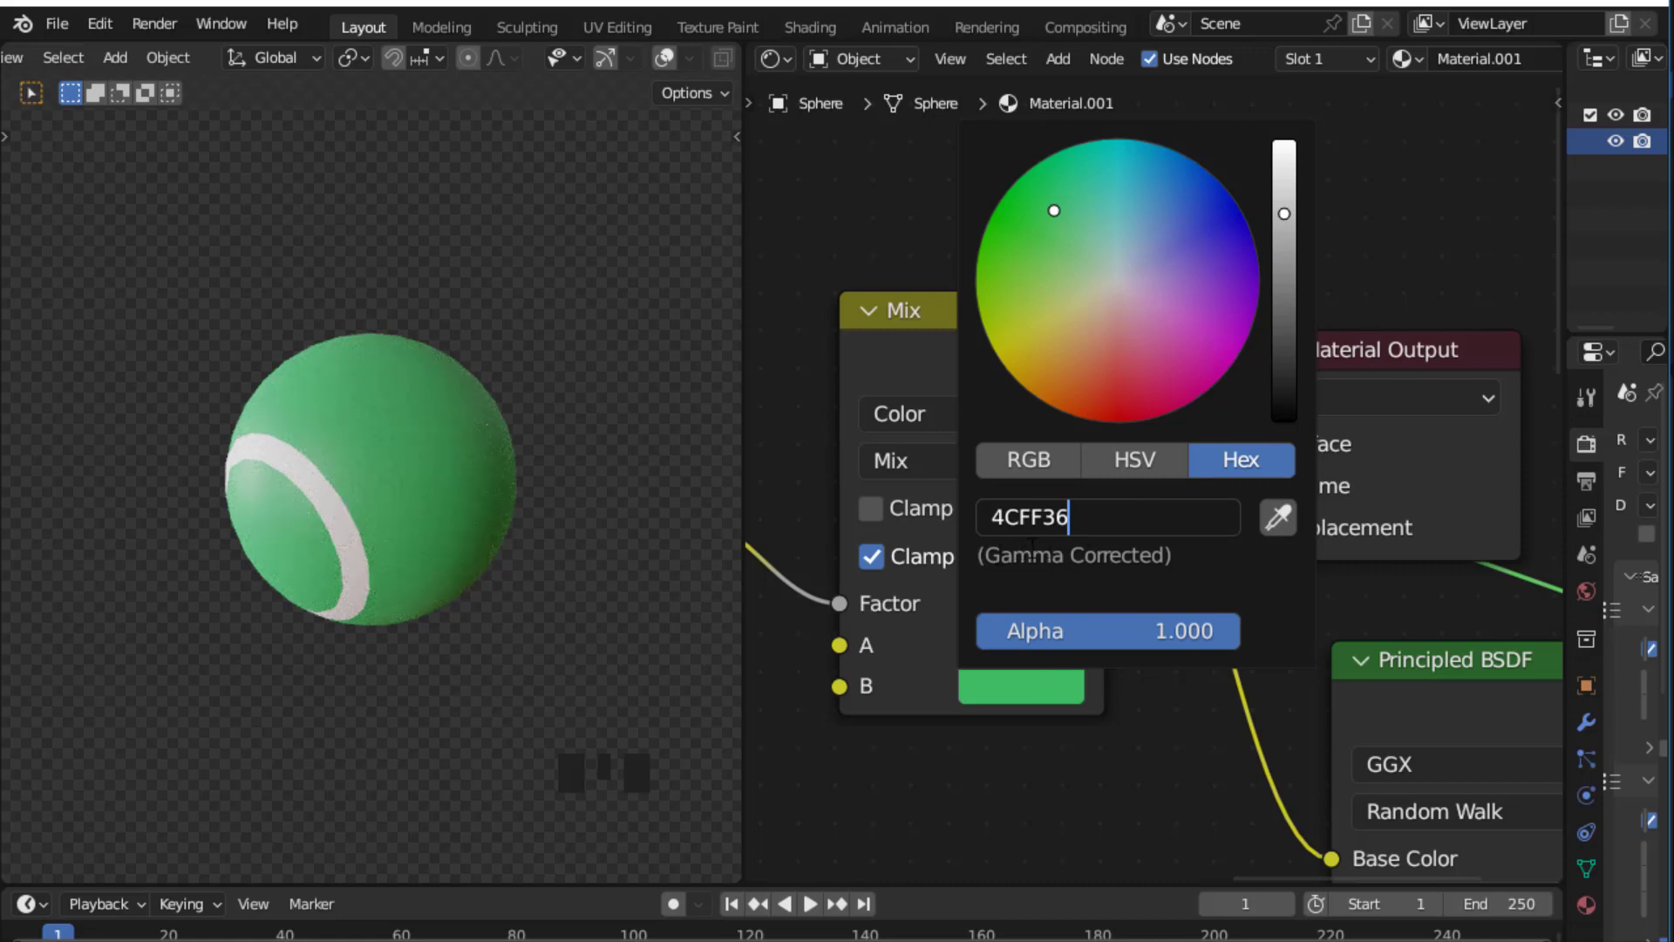
{"action": "key", "text": "Return"}
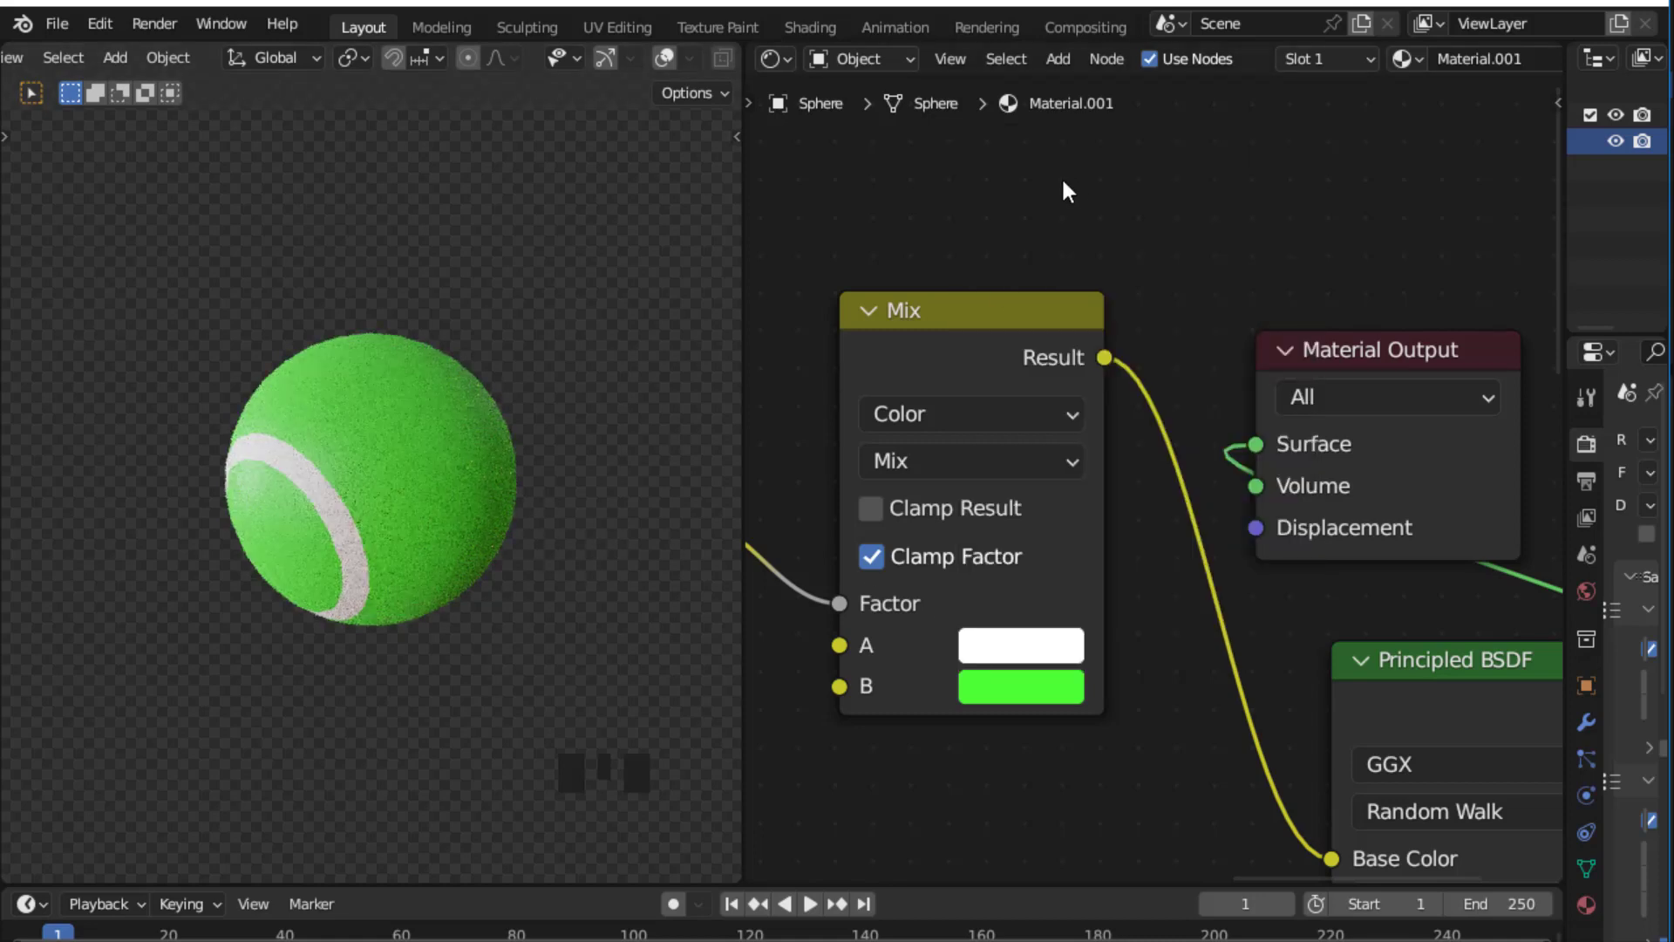
Step: Tidy the node tree by repositioning the Mix node and moving the Material Output to the far side of the Principled BSDF
{"action": "scroll", "coordinate": [1062, 179], "scroll_direction": "down", "scroll_amount": 12}
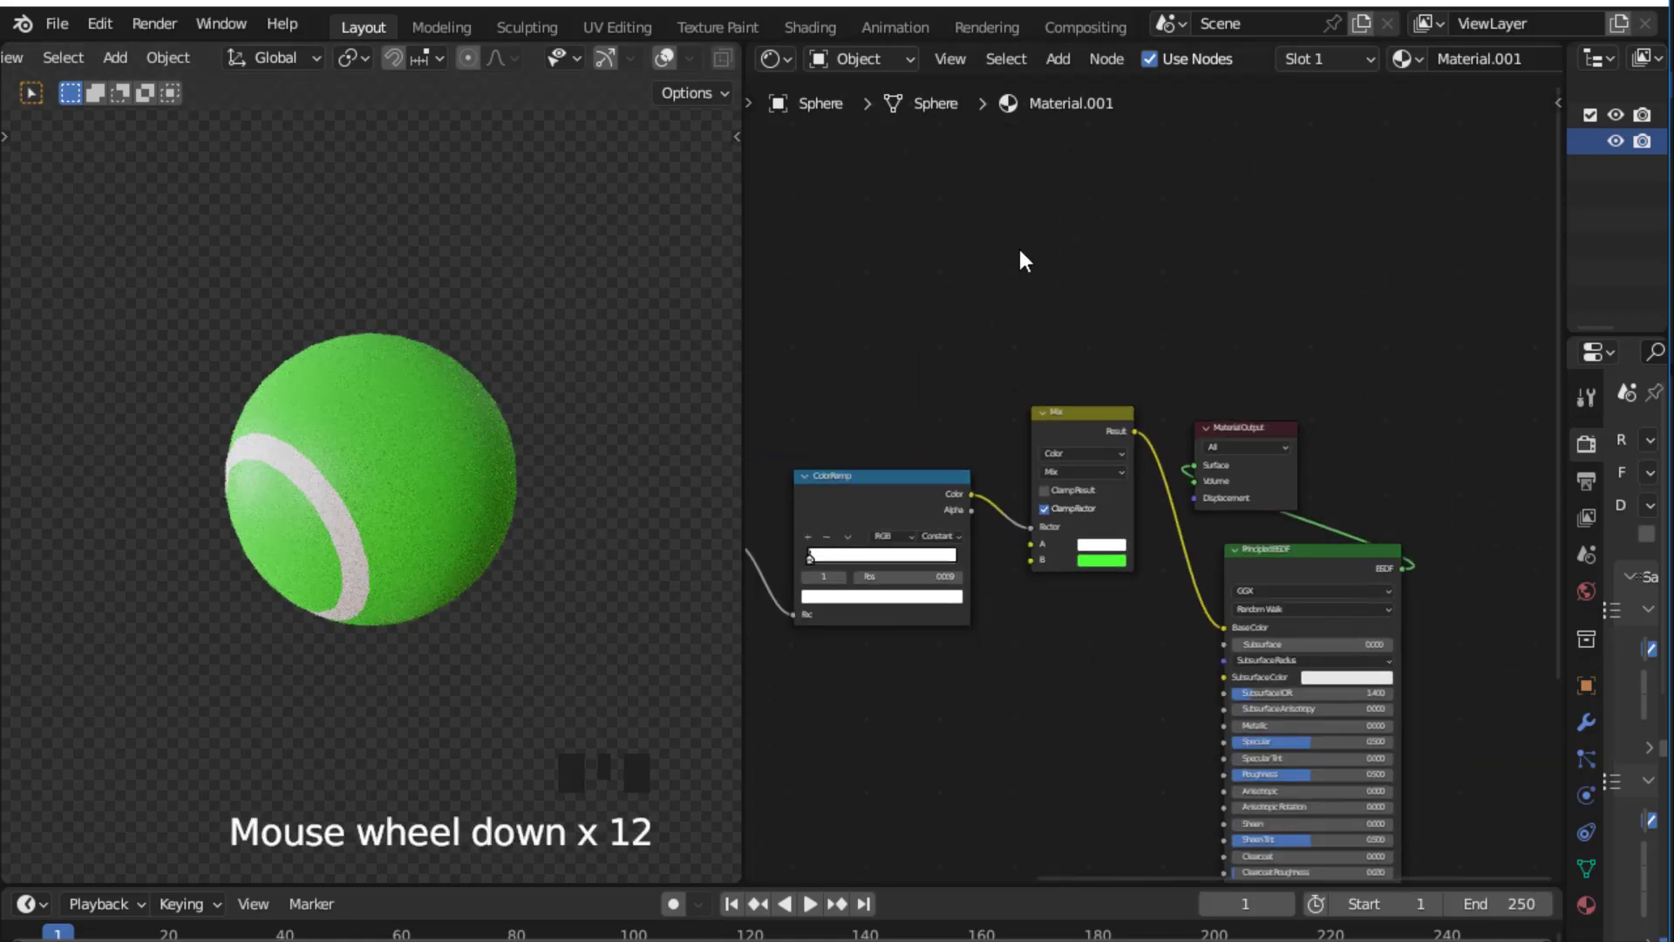
{"action": "middle_click_drag", "start_coordinate": [1021, 253], "coordinate": [1050, 224]}
{"action": "middle_click_drag", "start_coordinate": [1176, 307], "coordinate": [1278, 268]}
{"action": "left_click_drag", "start_coordinate": [1218, 340], "coordinate": [1209, 384]}
{"action": "scroll", "coordinate": [1293, 288], "scroll_direction": "down", "scroll_amount": 2}
{"action": "middle_click_drag", "start_coordinate": [1293, 280], "coordinate": [1212, 330]}
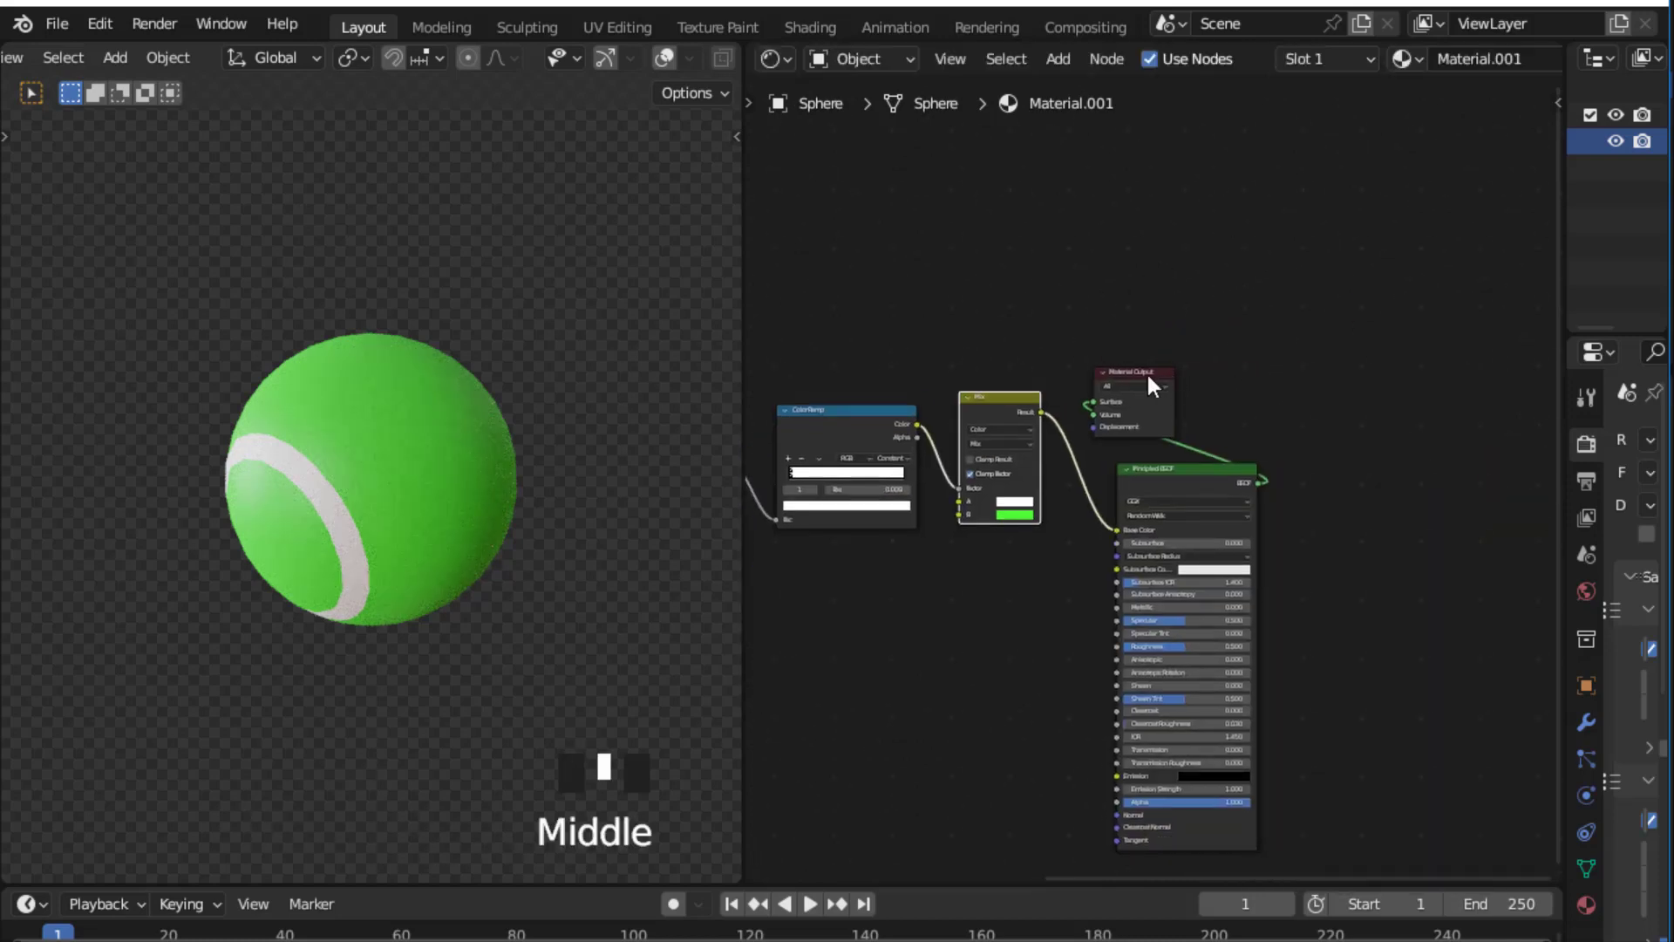
{"action": "left_click_drag", "start_coordinate": [1148, 384], "coordinate": [1364, 476]}
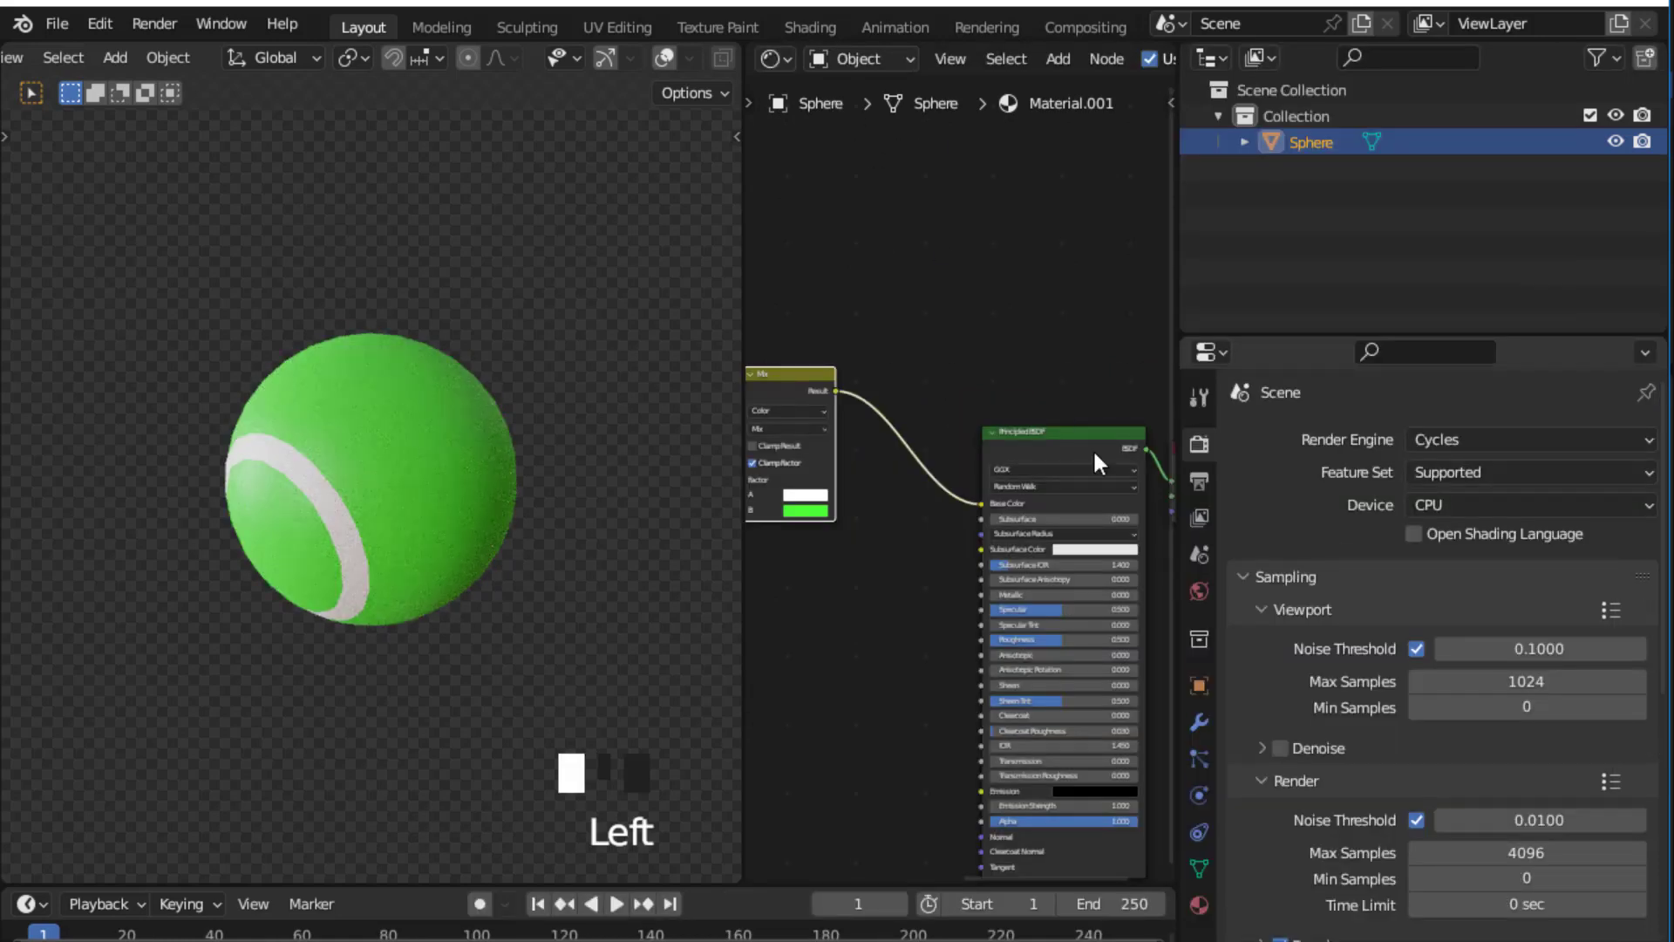
Step: Change the shader editor area to a 3D Viewport, widen it and frame the sphere closely
{"action": "scroll", "coordinate": [1269, 614], "scroll_direction": "down", "scroll_amount": 6}
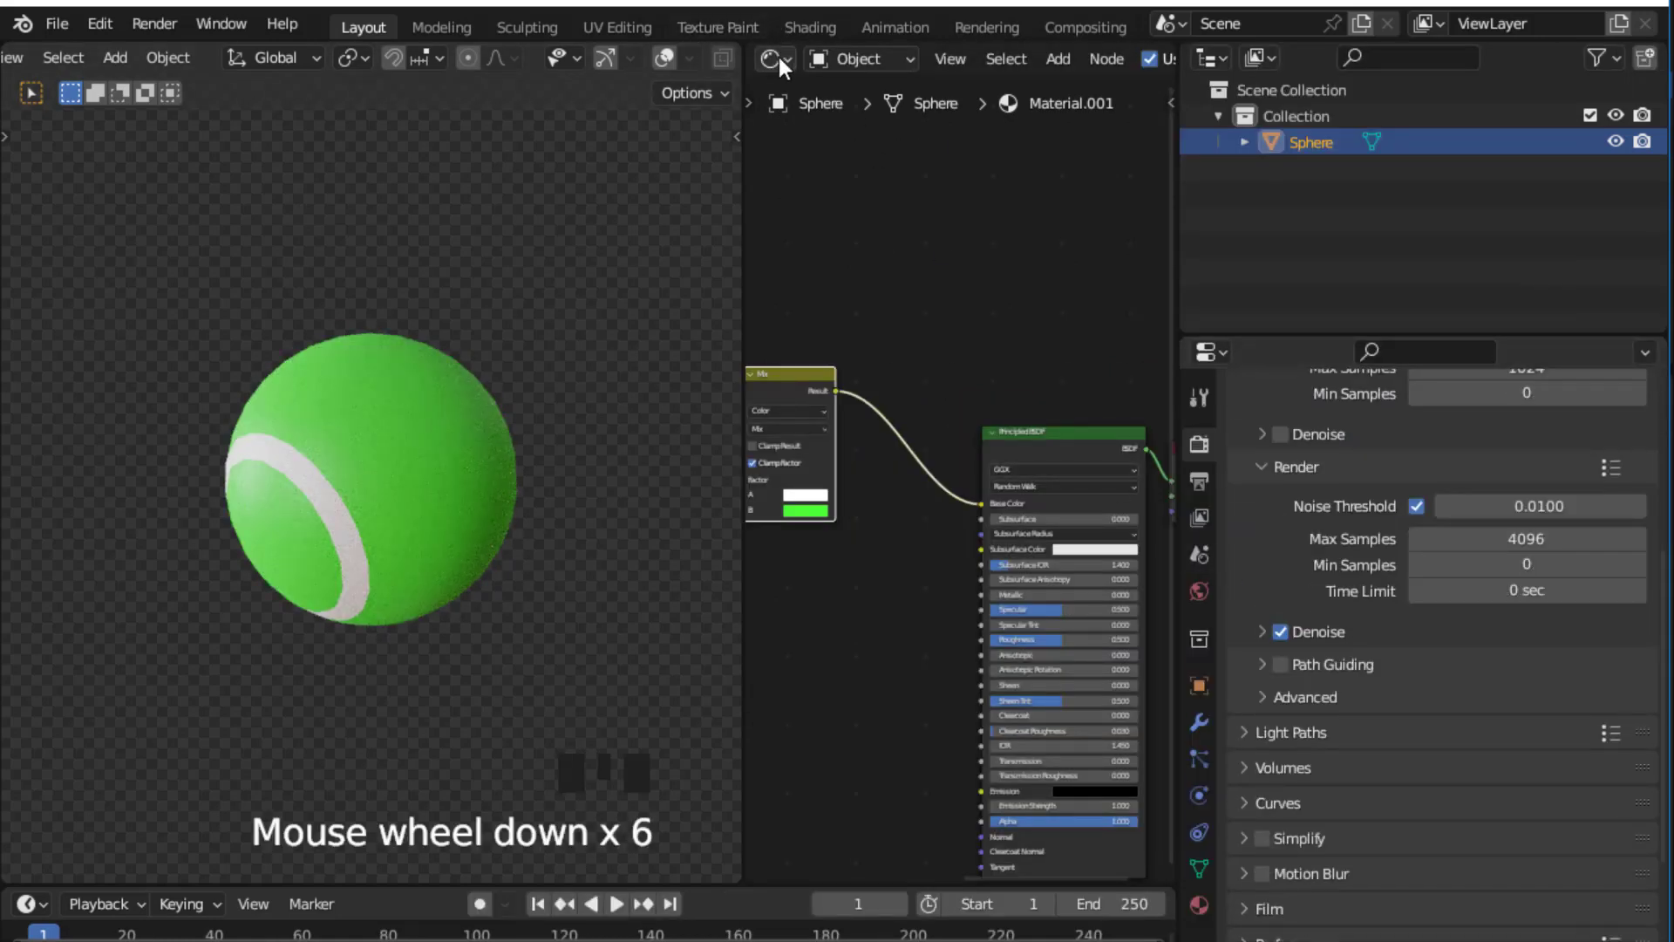
{"action": "left_click", "coordinate": [778, 57]}
{"action": "left_click", "coordinate": [808, 131]}
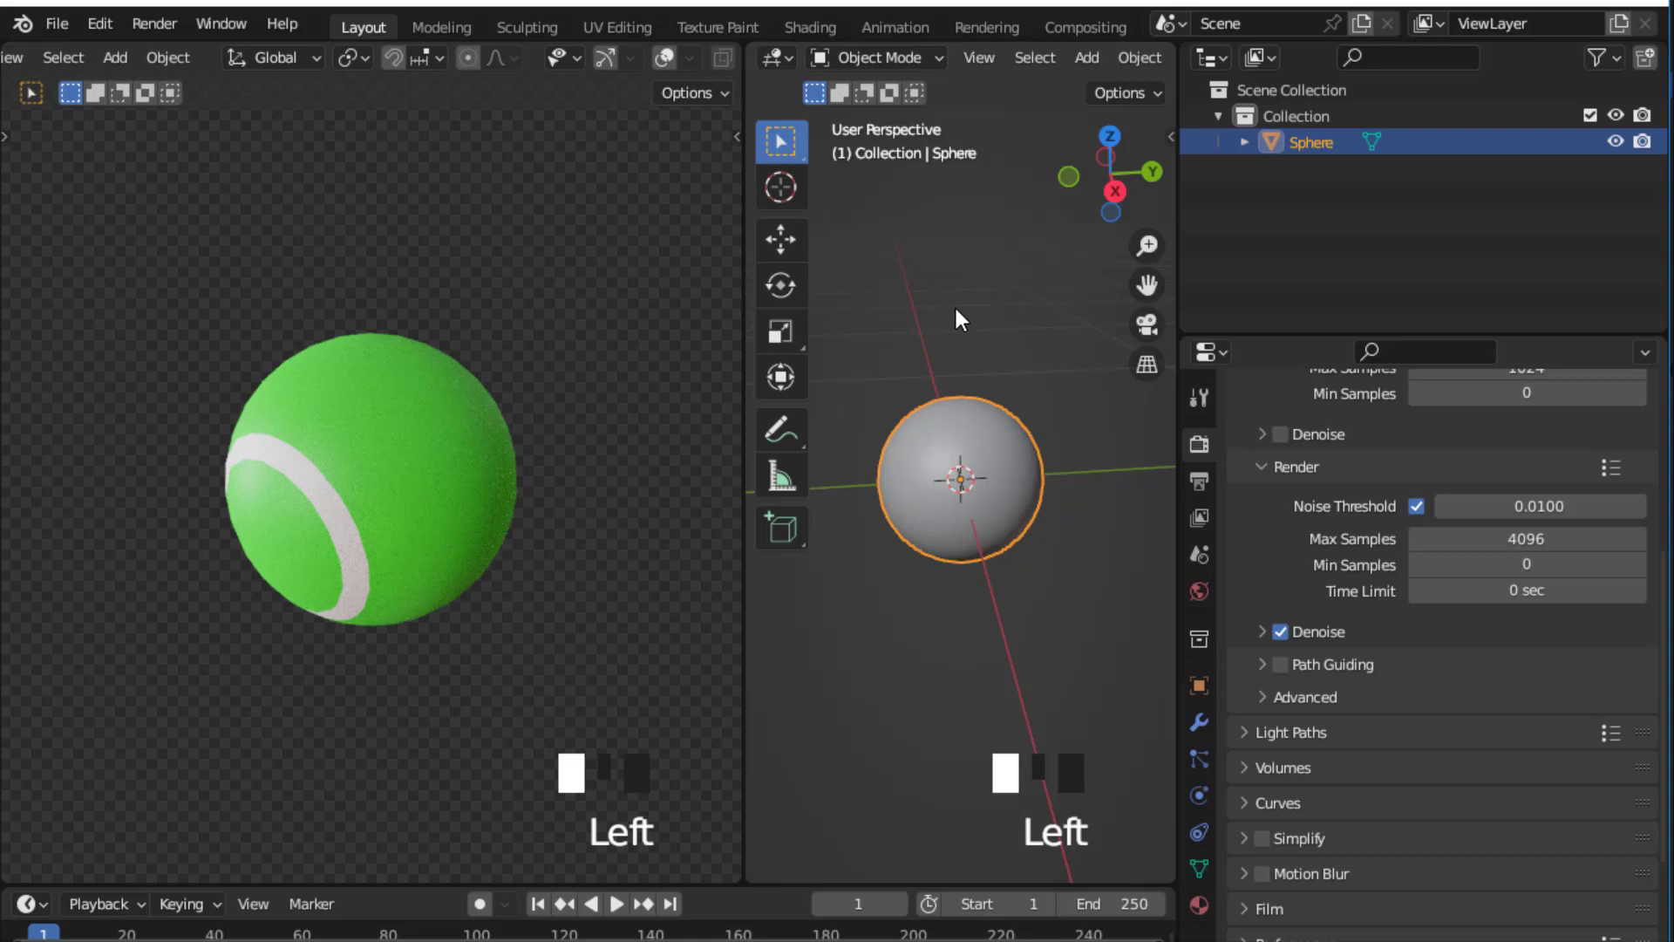
{"action": "scroll", "coordinate": [959, 314], "scroll_direction": "up", "scroll_amount": 6}
{"action": "scroll", "coordinate": [975, 318], "scroll_direction": "down", "scroll_amount": 2}
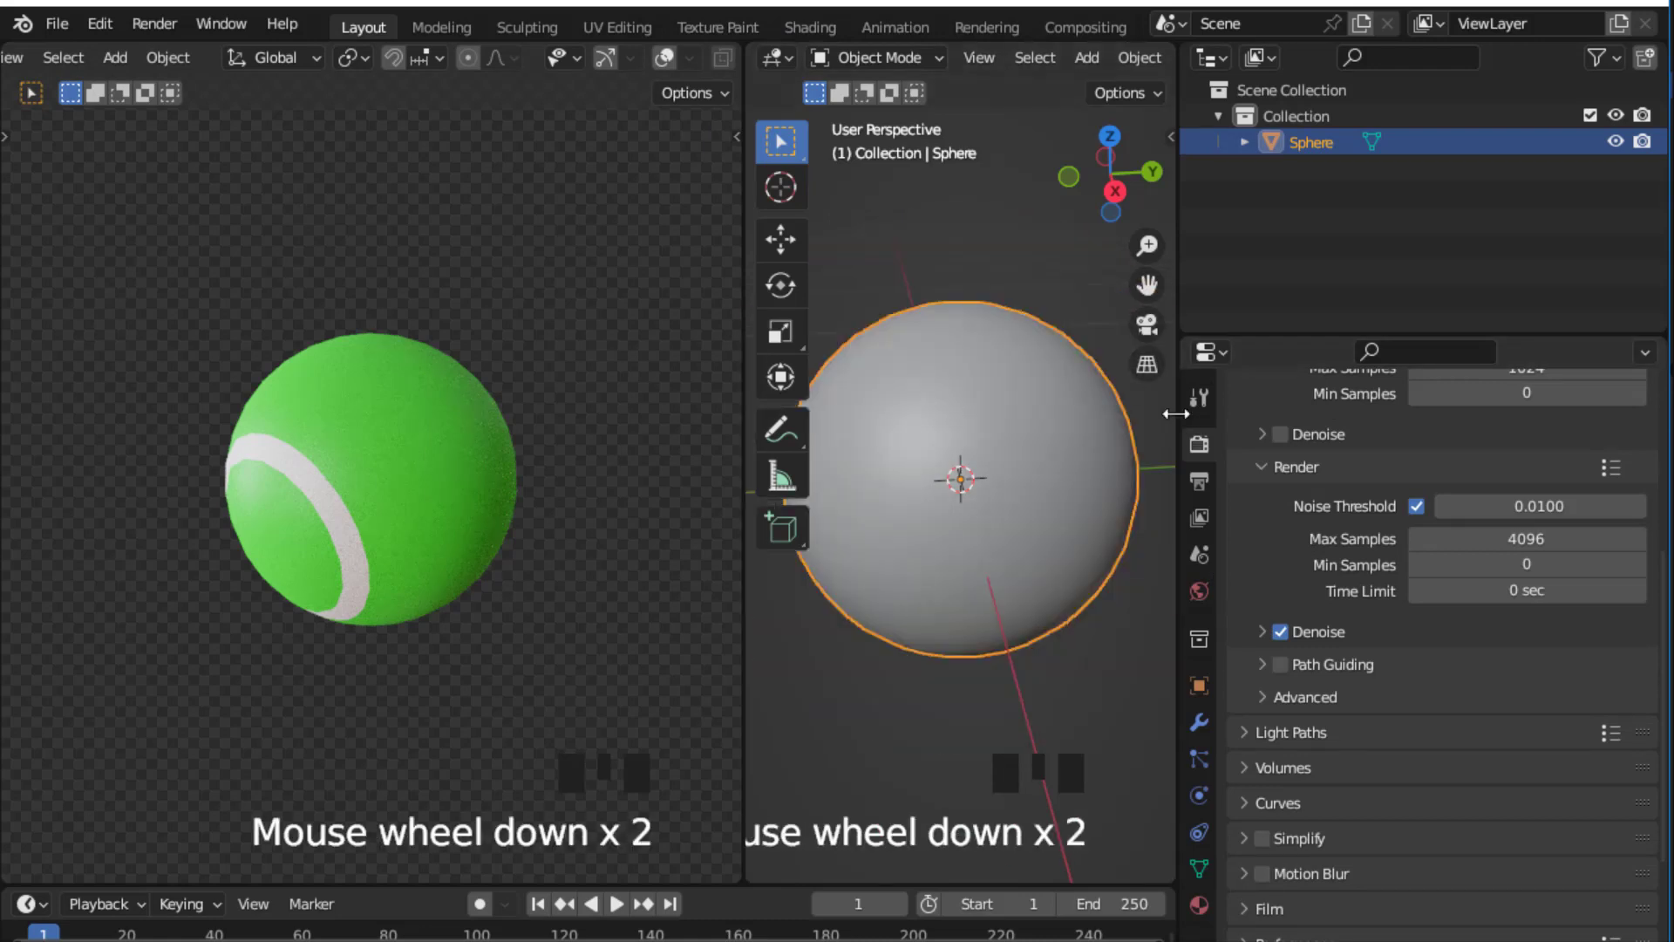
{"action": "left_click_drag", "start_coordinate": [1176, 413], "coordinate": [1287, 407]}
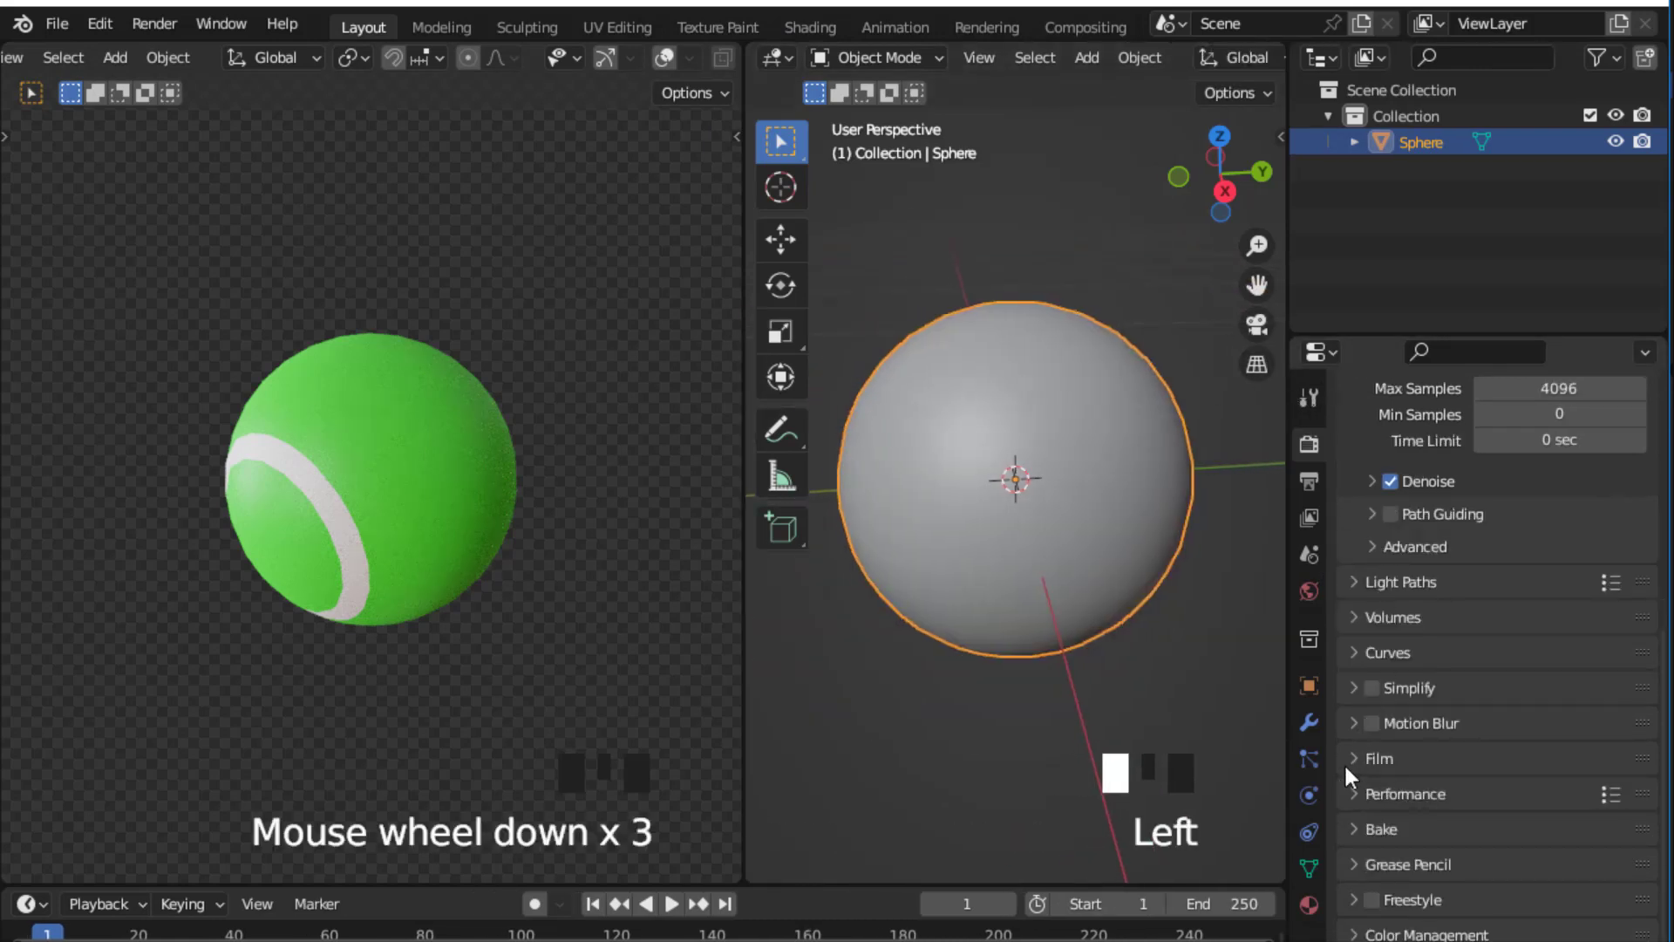
Step: Add a particle system to the sphere, set its type to Hair and enable the Advanced options
{"action": "left_click", "coordinate": [1309, 759]}
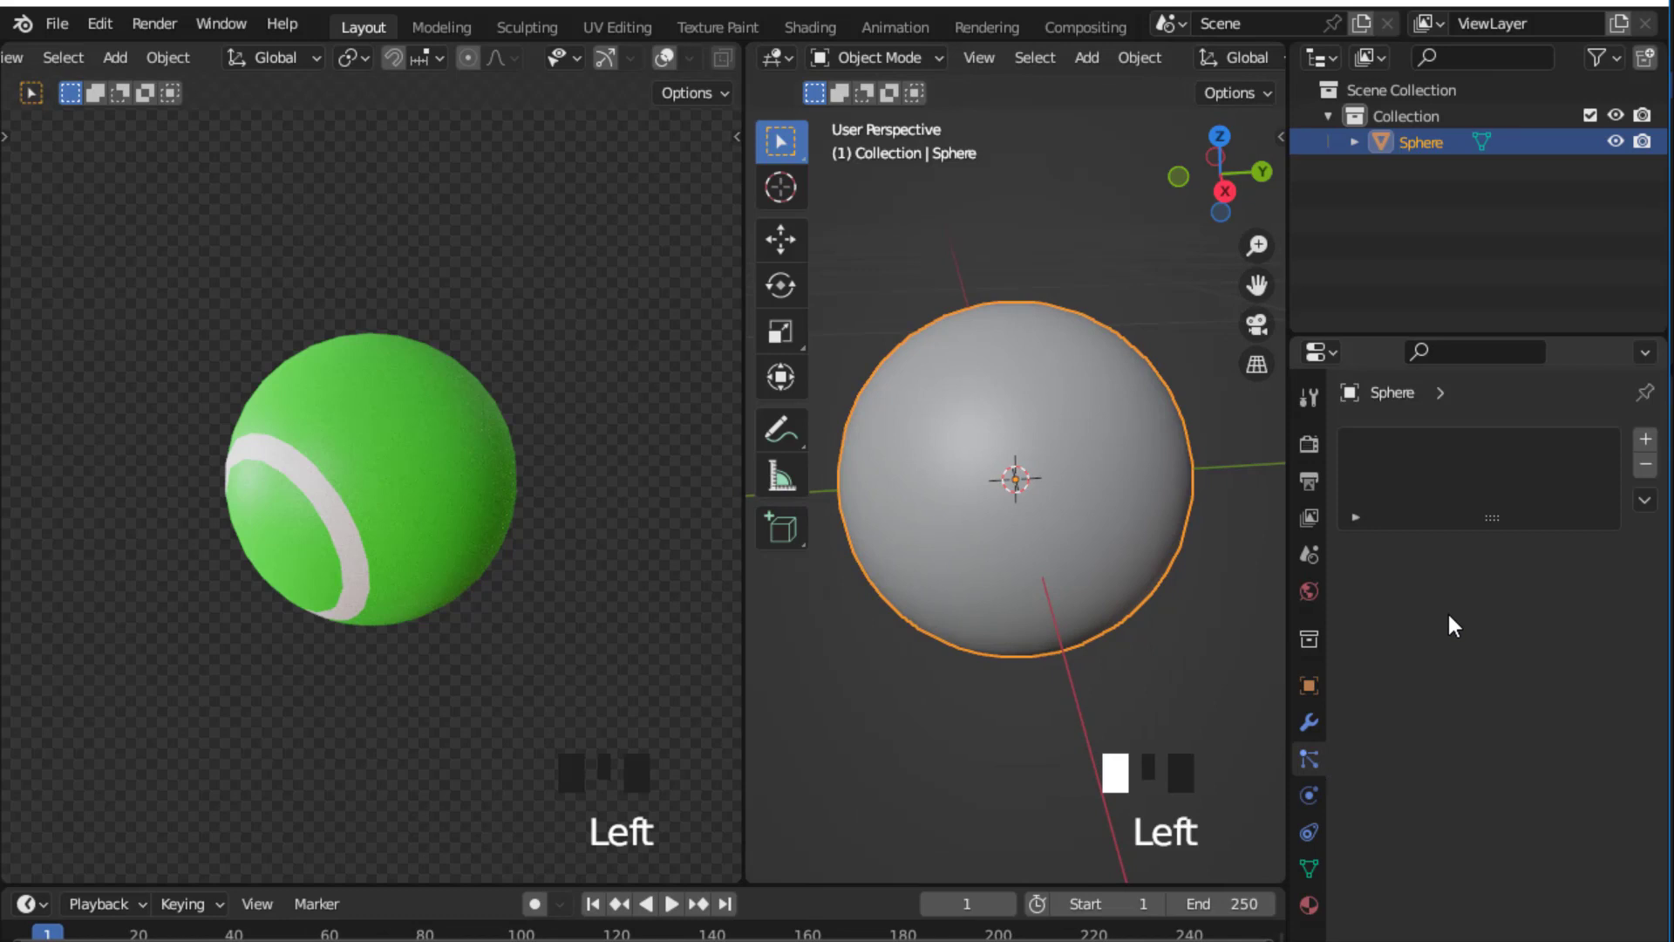
{"action": "left_click", "coordinate": [1645, 440]}
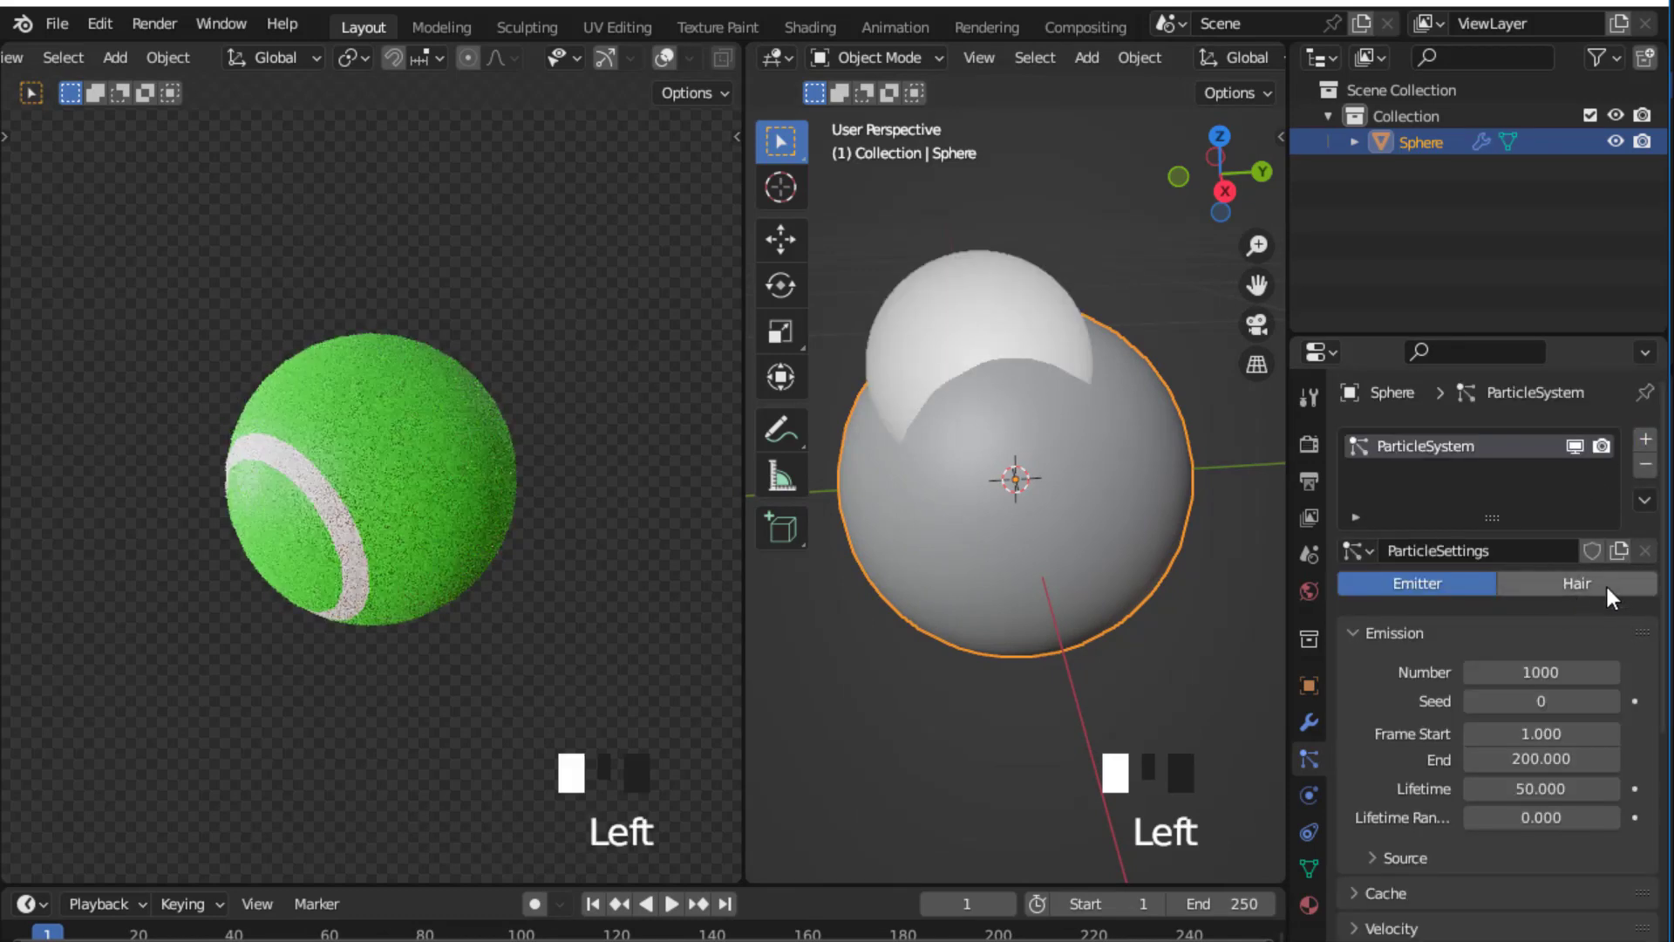
{"action": "left_click", "coordinate": [1577, 582]}
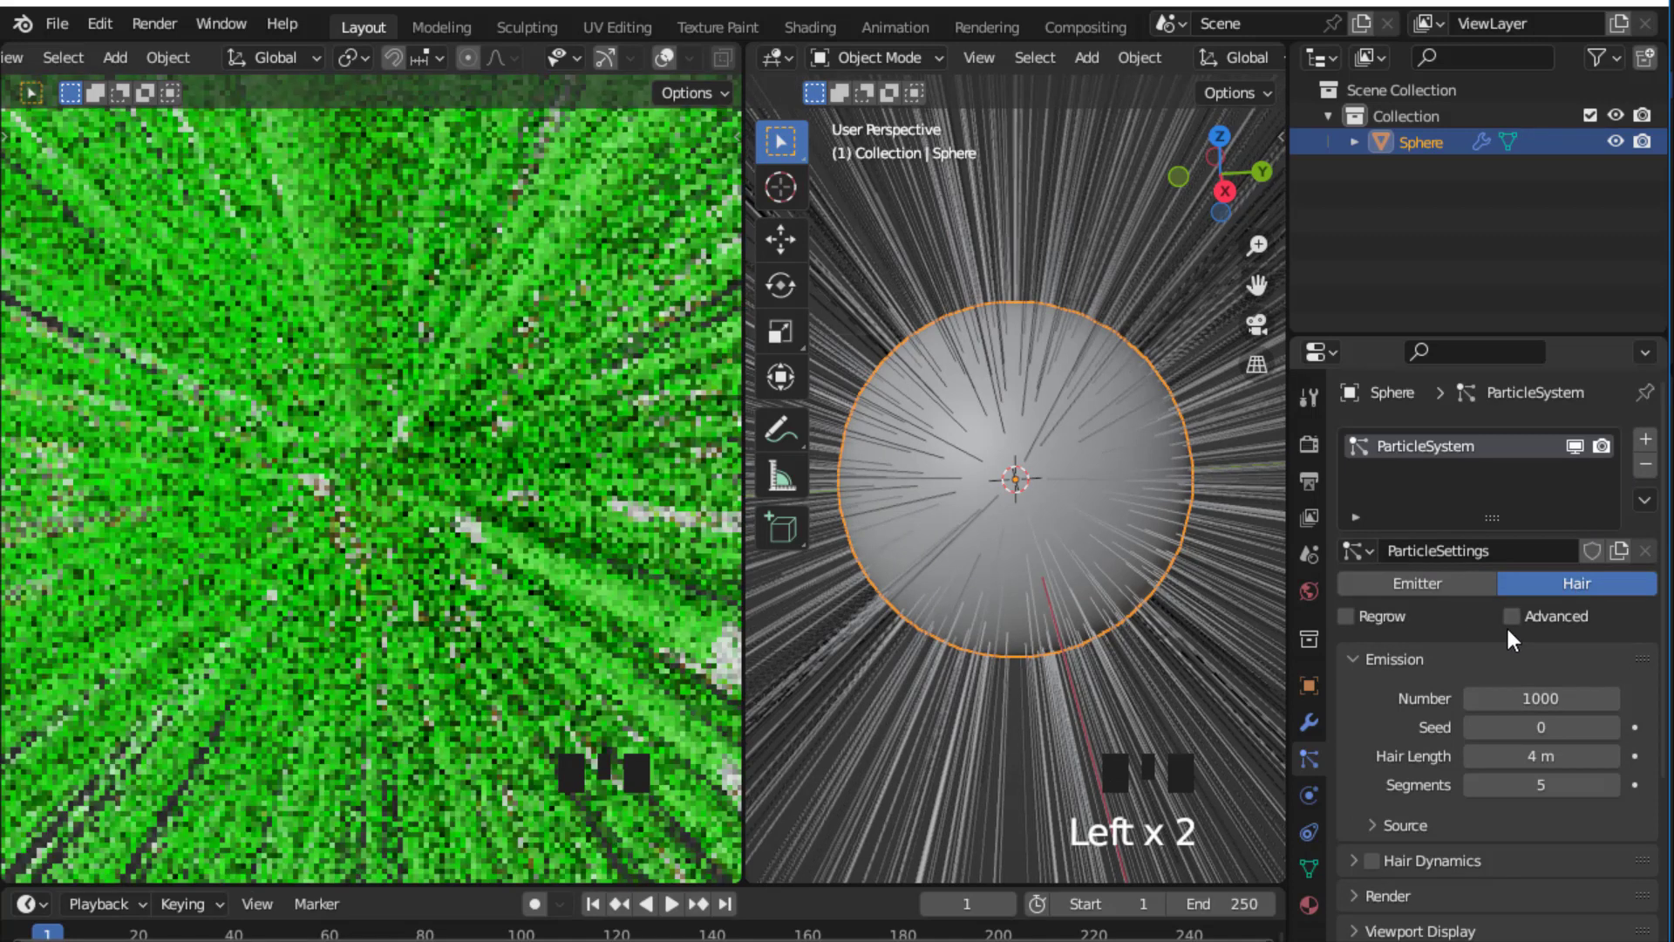
{"action": "left_click", "coordinate": [1511, 616]}
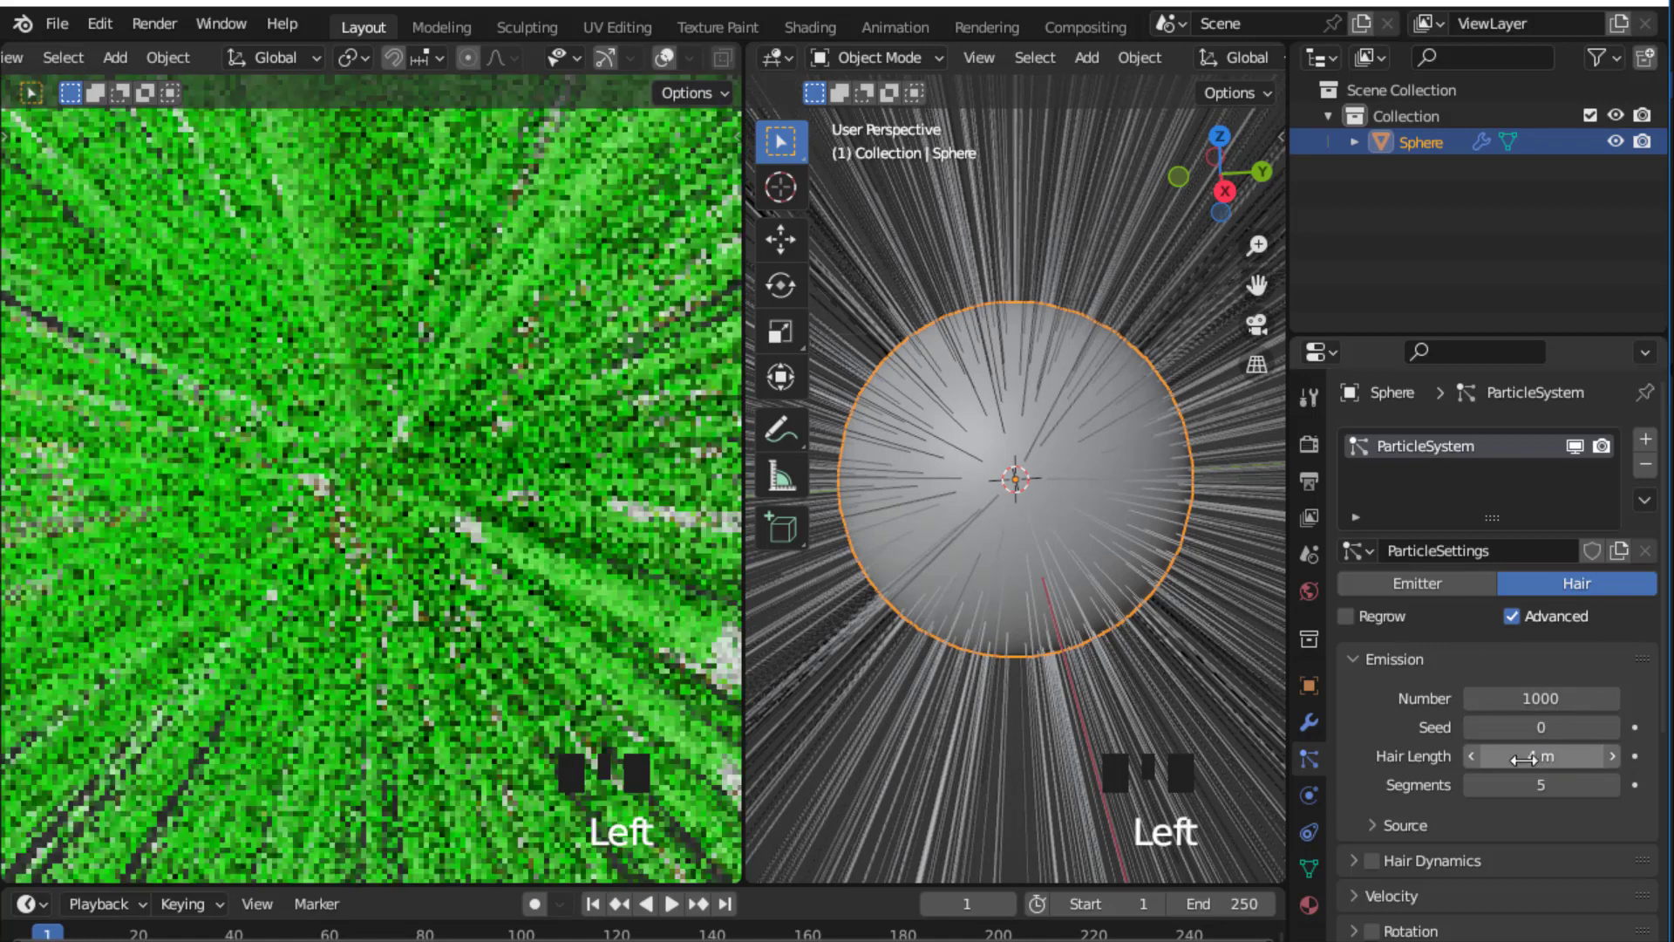
Step: Set the particle system's hair length to 0 m
{"action": "left_click", "coordinate": [1575, 758]}
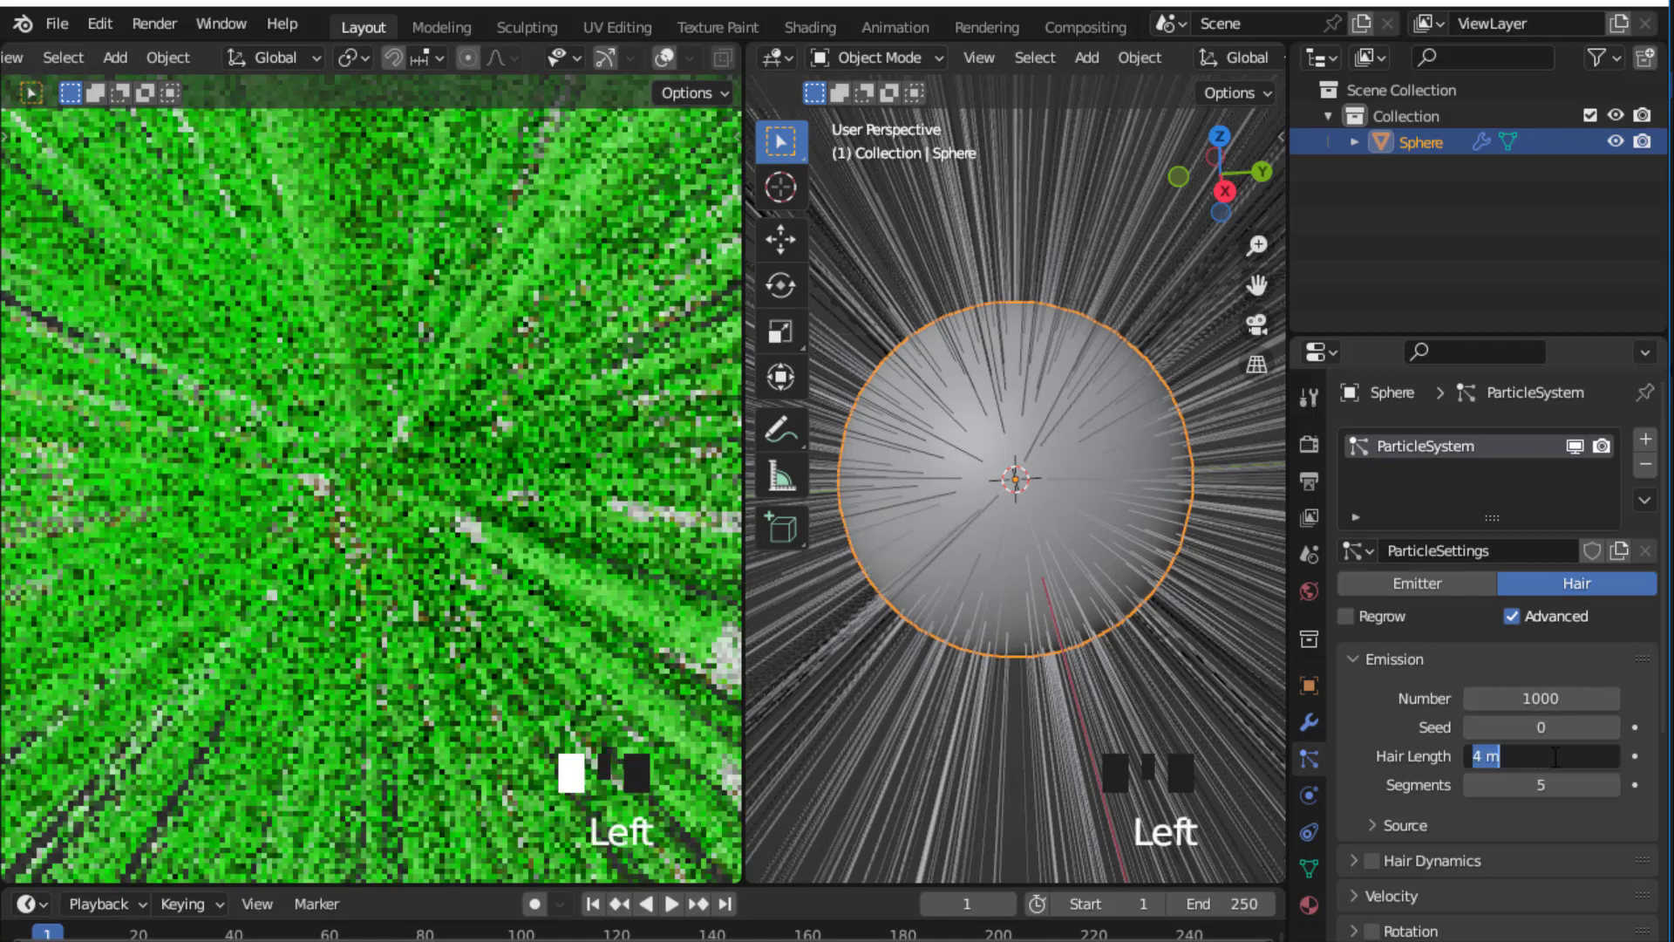
{"action": "type", "text": "0"}
{"action": "key", "text": "Return"}
Step: Set the Brownian force in the hair particle system's physics settings to 0.002
{"action": "scroll", "coordinate": [1353, 718], "scroll_direction": "down", "scroll_amount": 5}
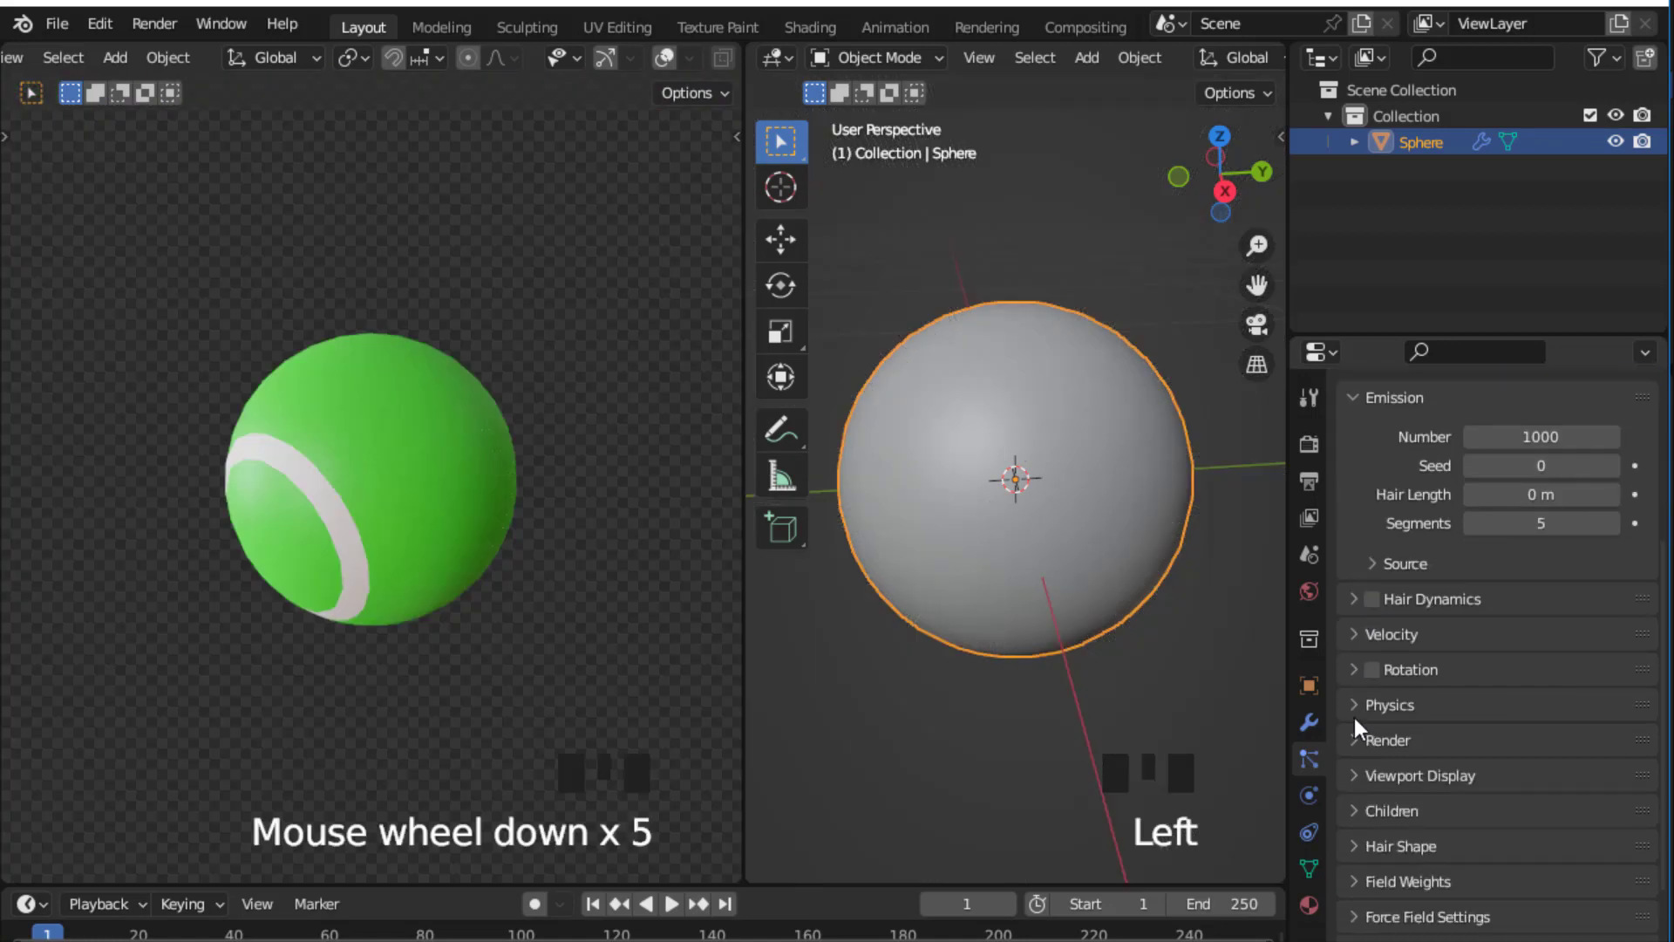
{"action": "left_click", "coordinate": [1357, 707]}
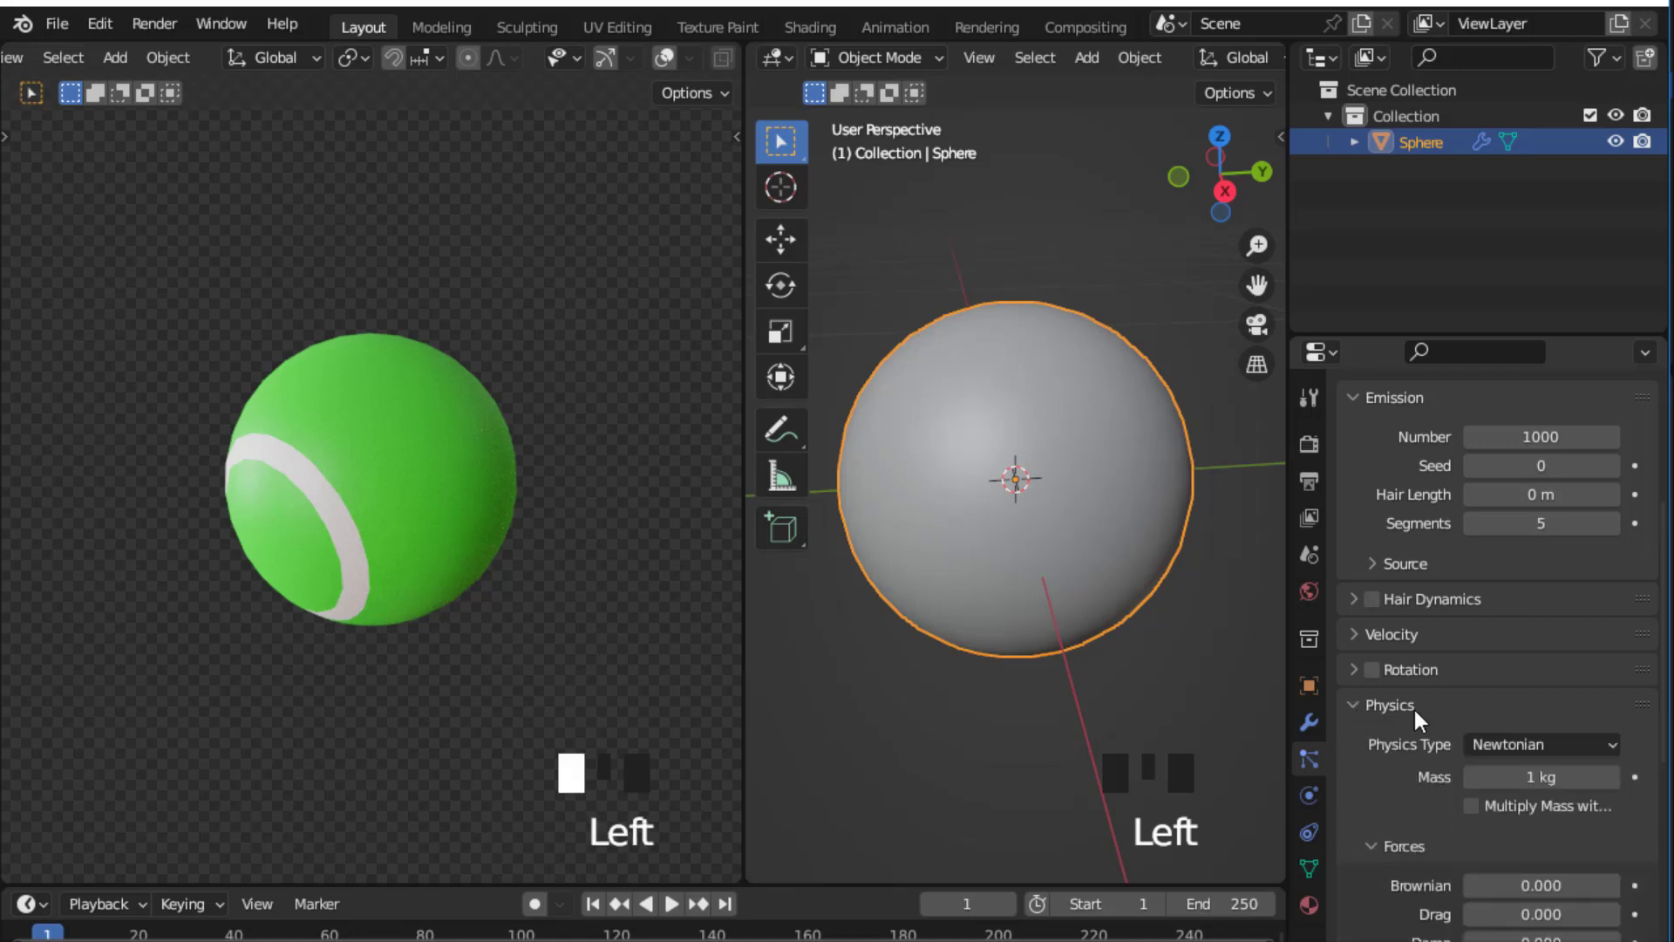
{"action": "scroll", "coordinate": [1378, 737], "scroll_direction": "down", "scroll_amount": 3}
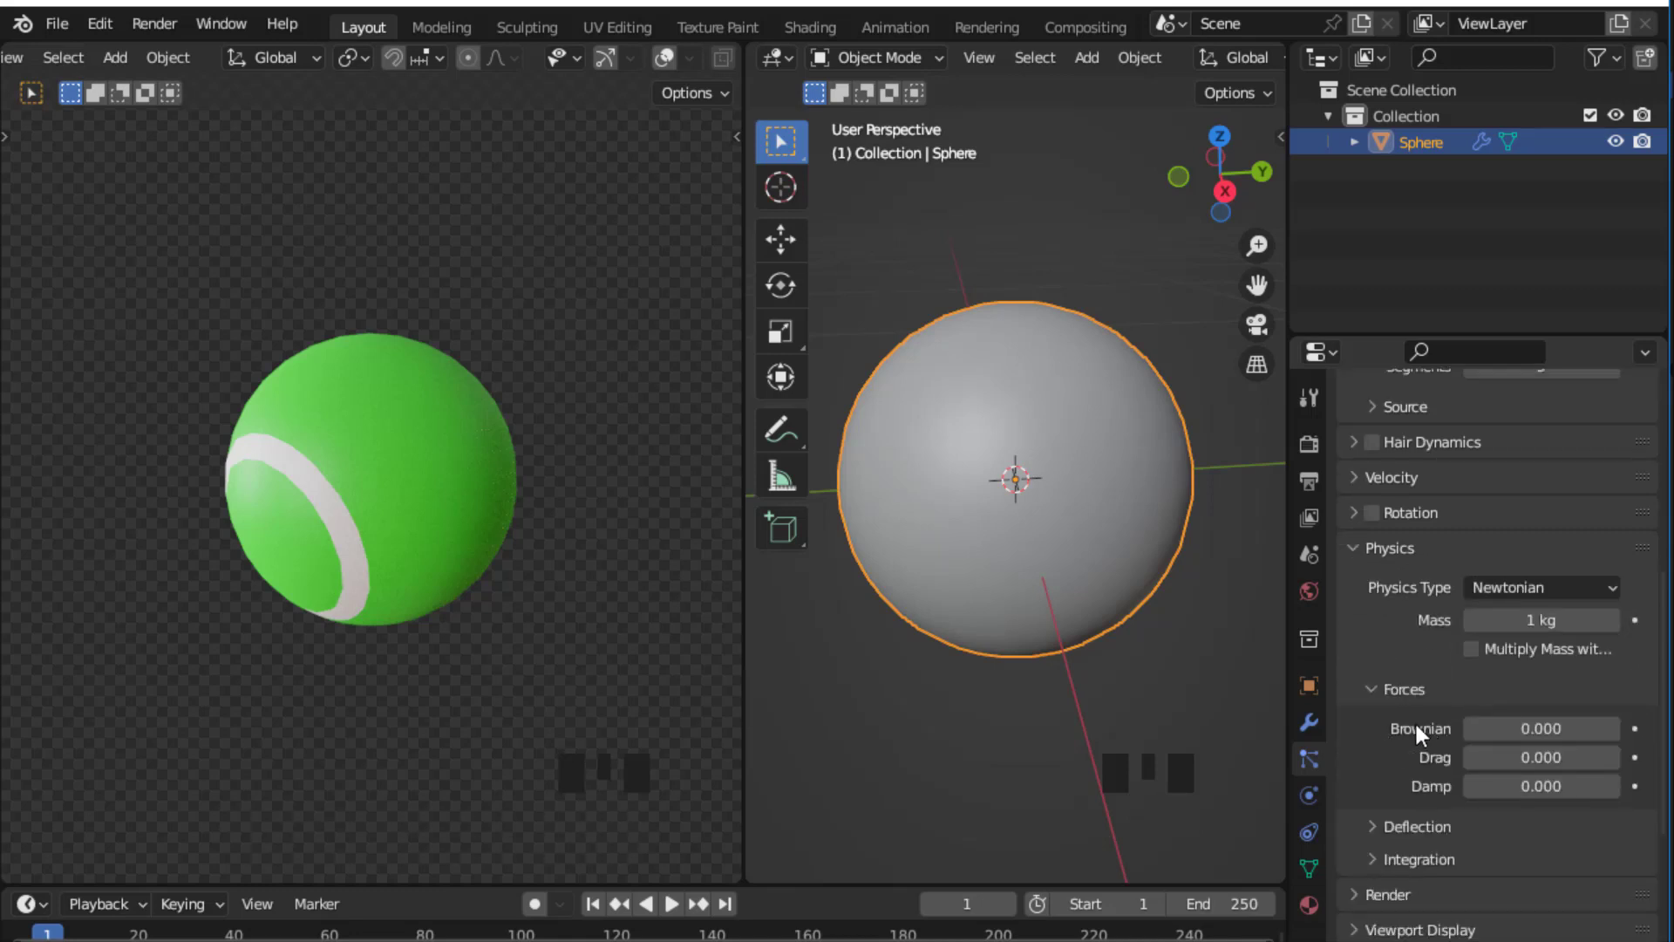
{"action": "left_click", "coordinate": [1546, 729]}
{"action": "left_click", "coordinate": [1545, 727]}
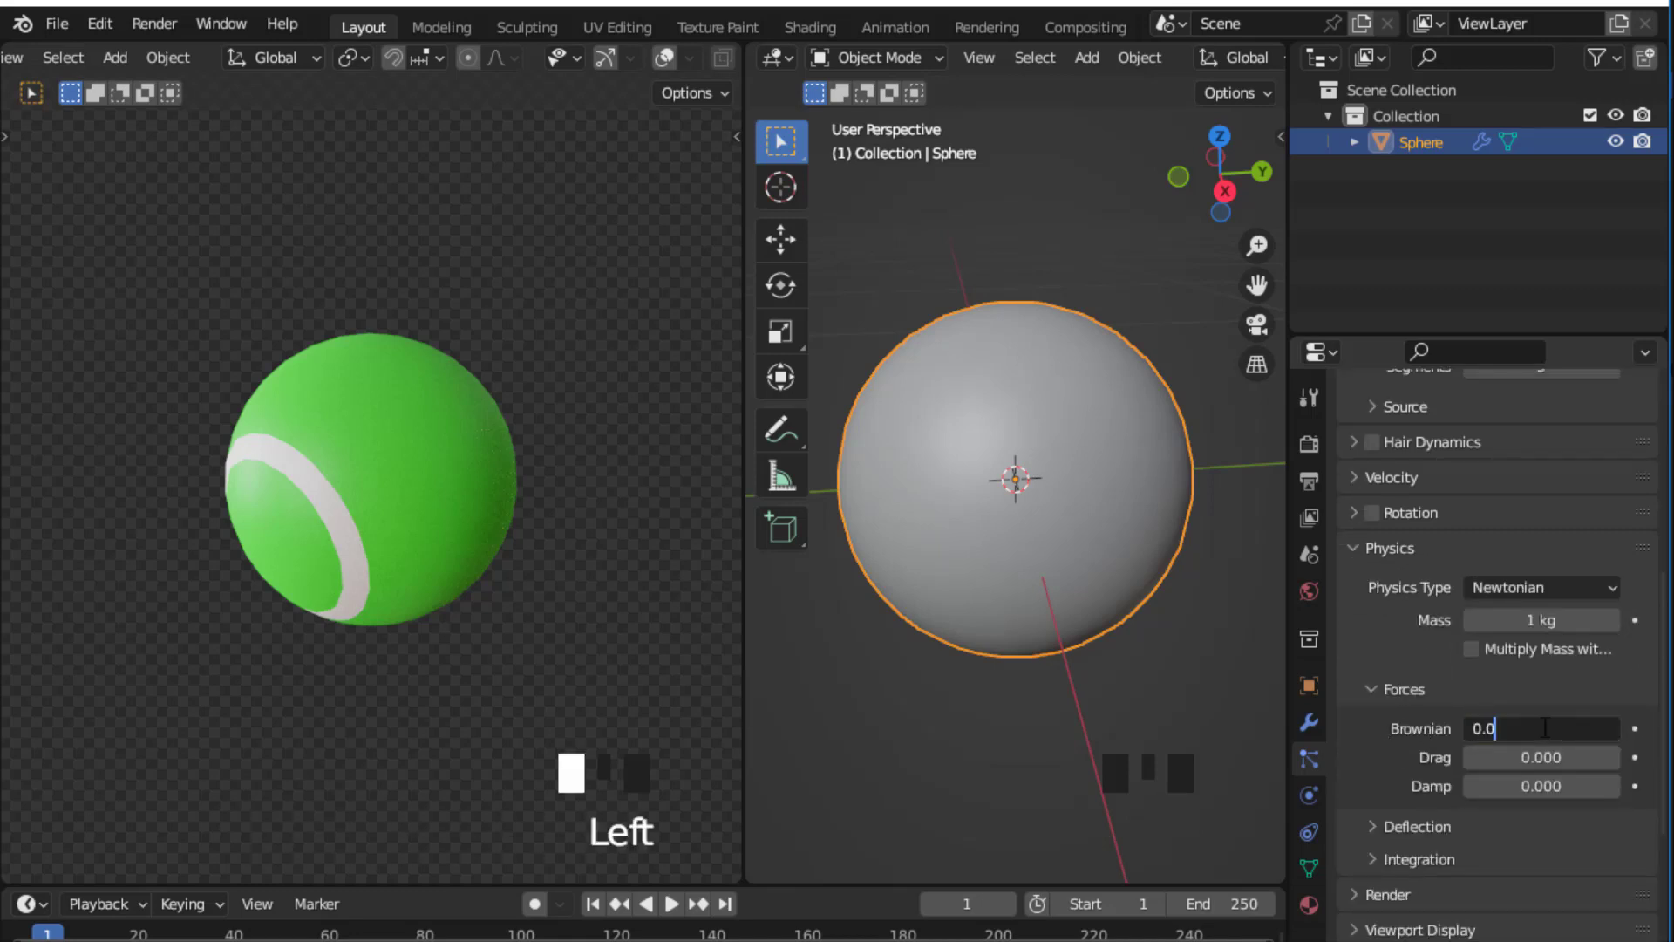
{"action": "type", "text": "0"}
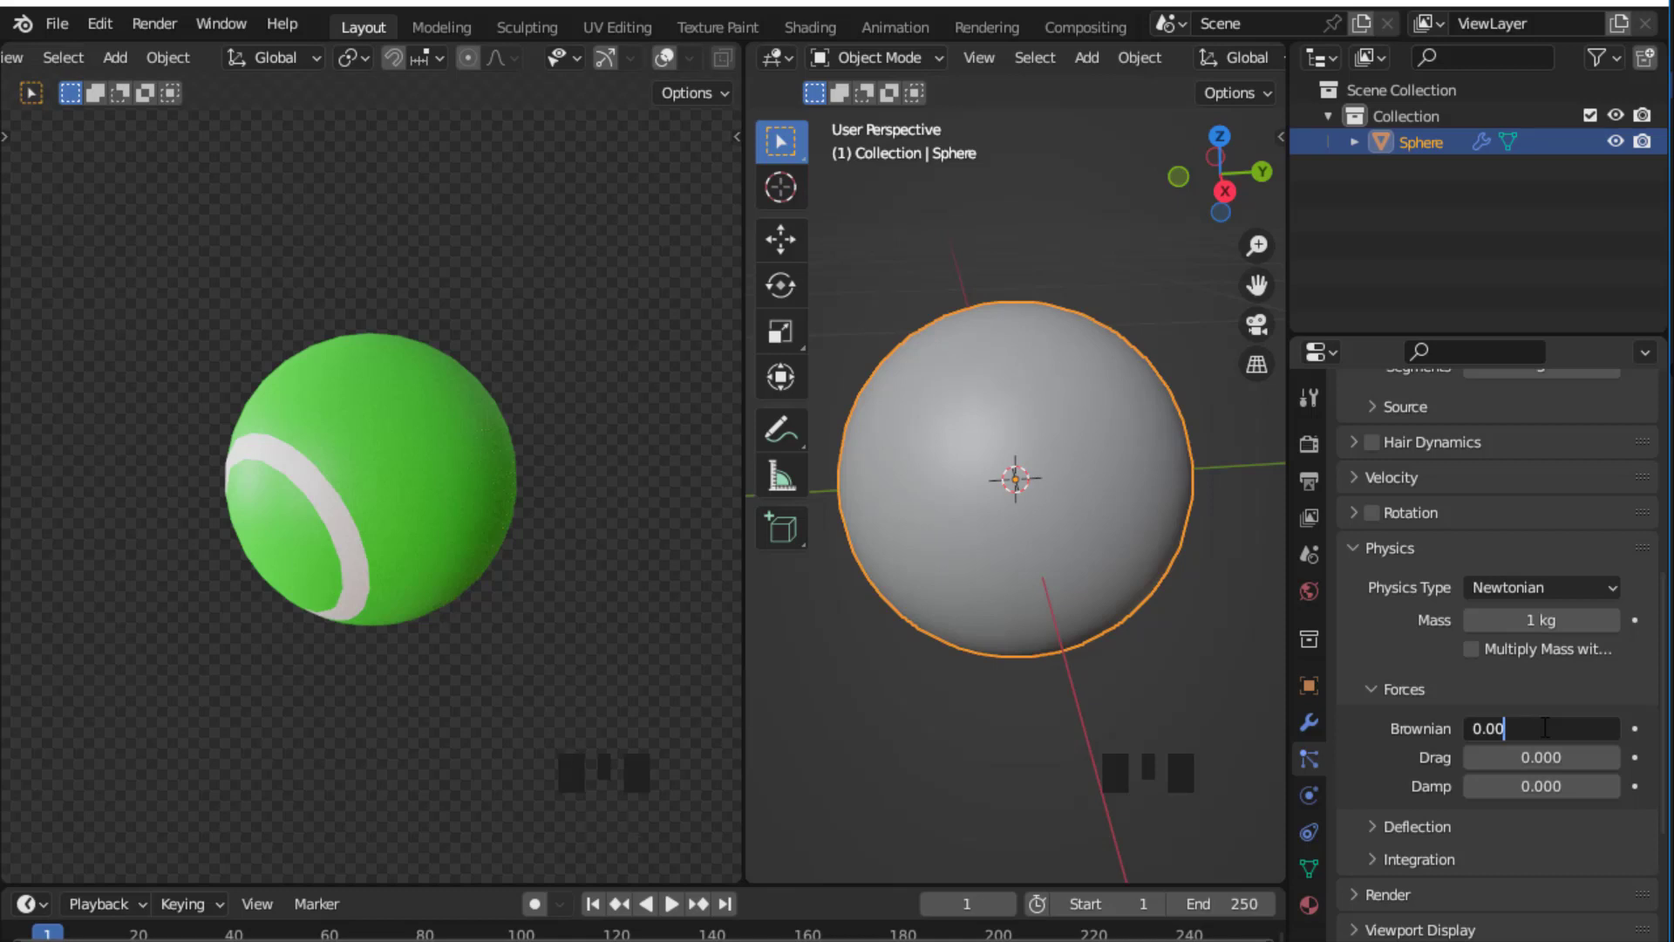
{"action": "type", "text": "2"}
{"action": "key", "text": "Return"}
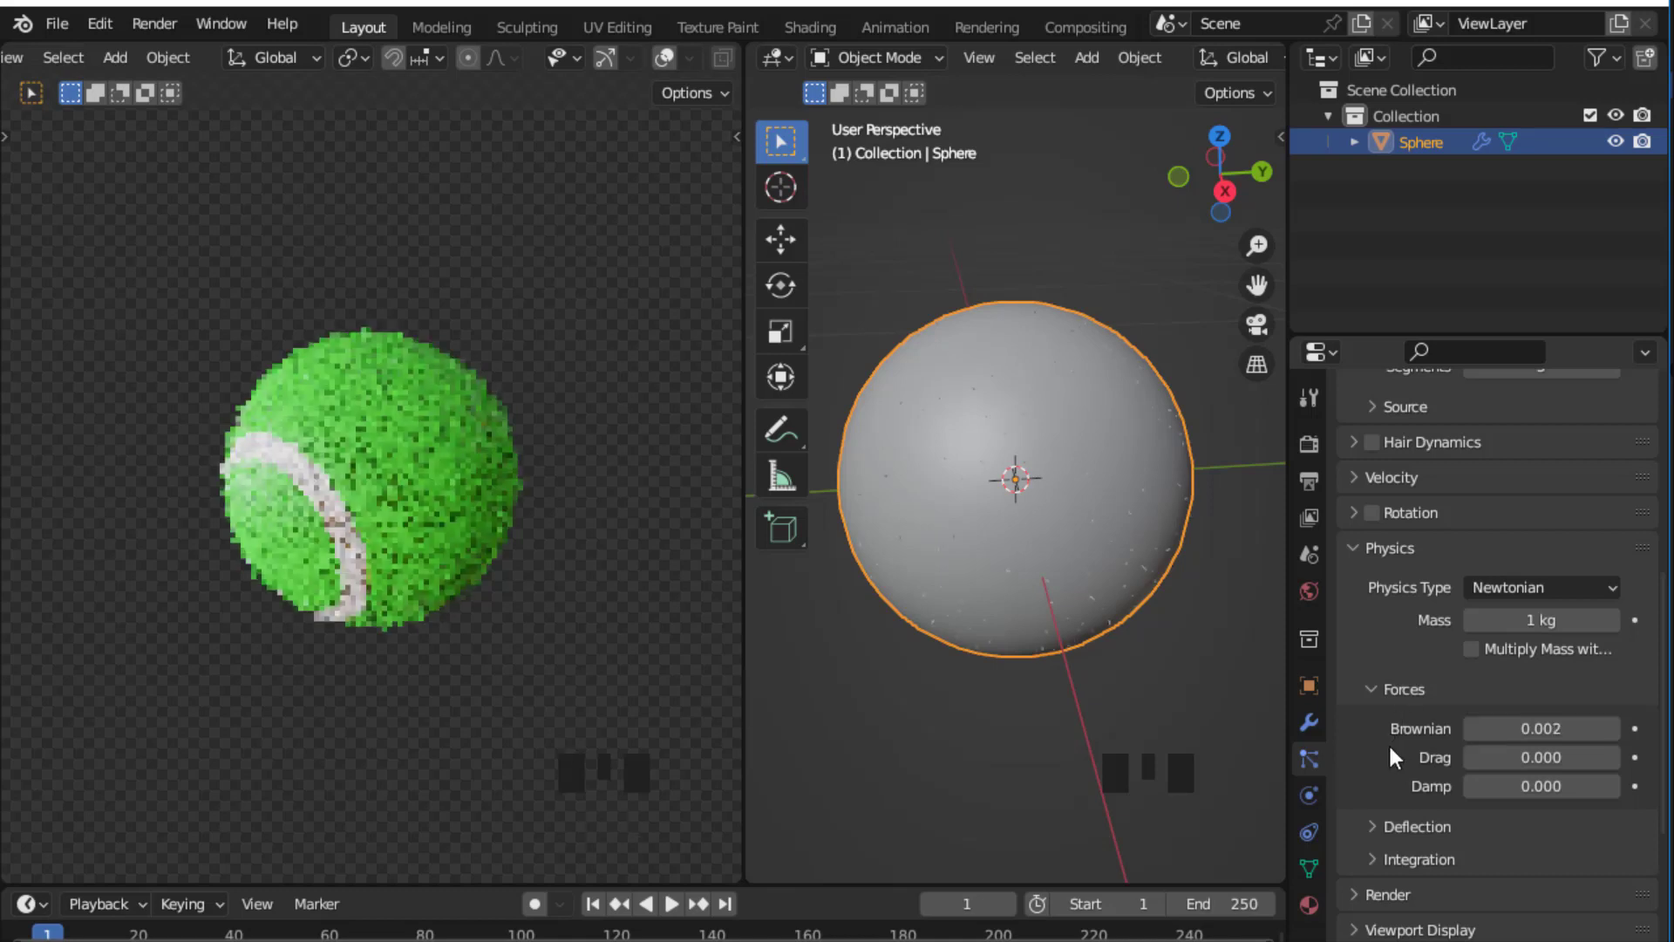
Step: Raise the number of emitted hairs in the particle system to 100000
{"action": "scroll", "coordinate": [1455, 565], "scroll_direction": "up", "scroll_amount": 9}
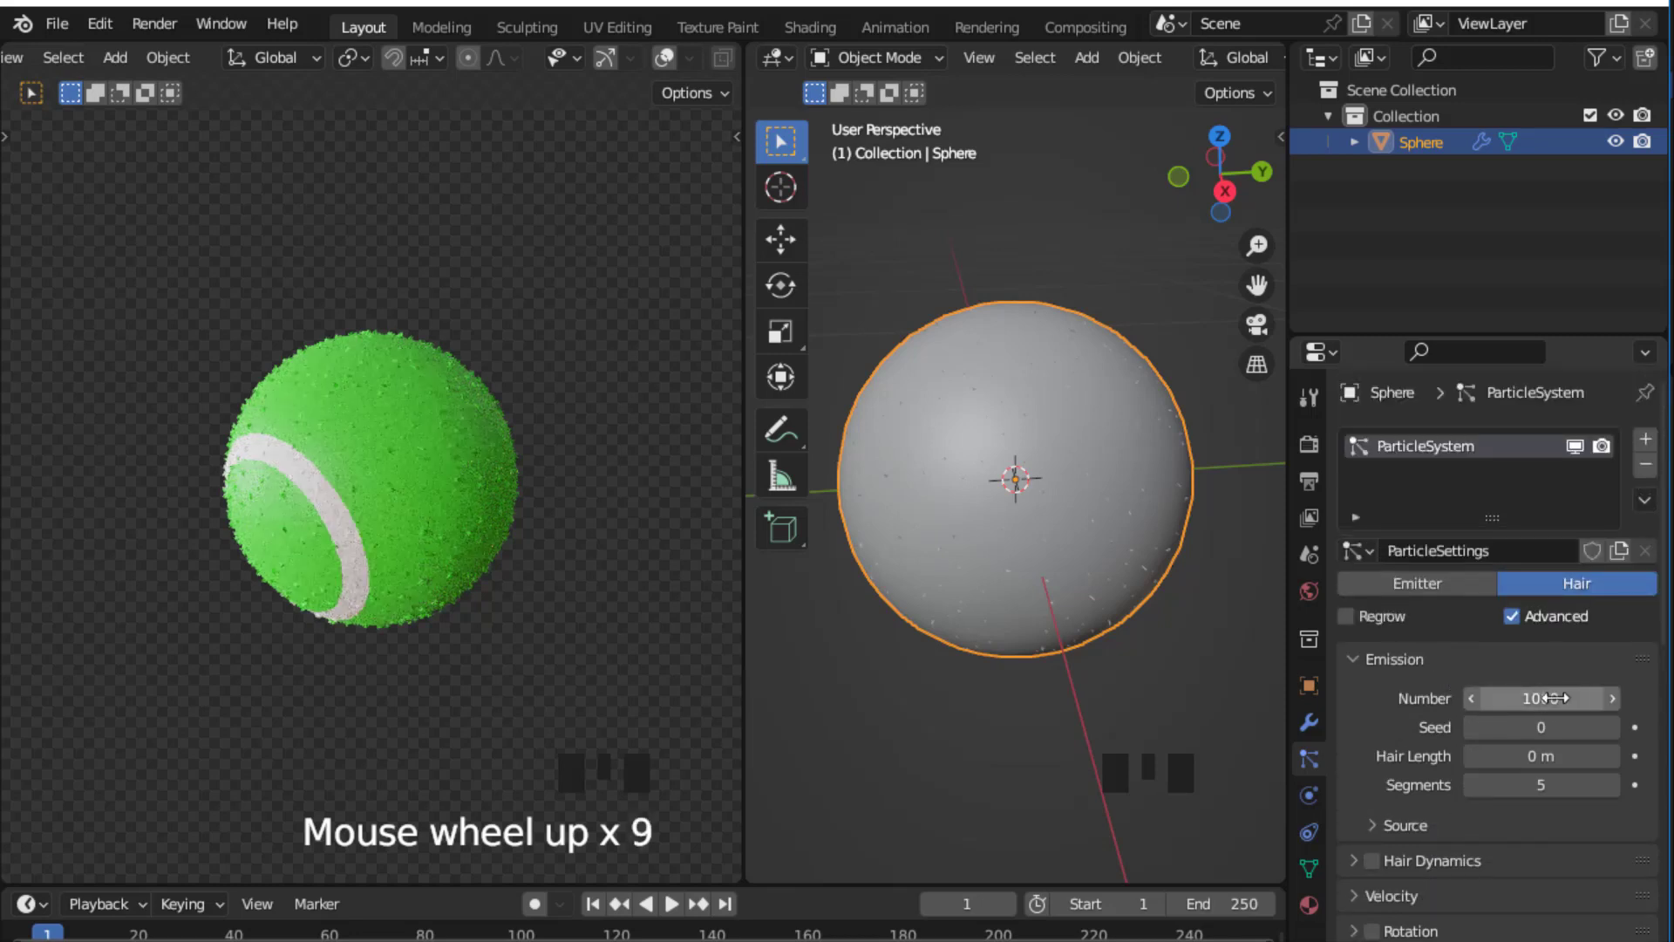
{"action": "left_click", "coordinate": [1520, 696]}
{"action": "left_click", "coordinate": [1525, 696]}
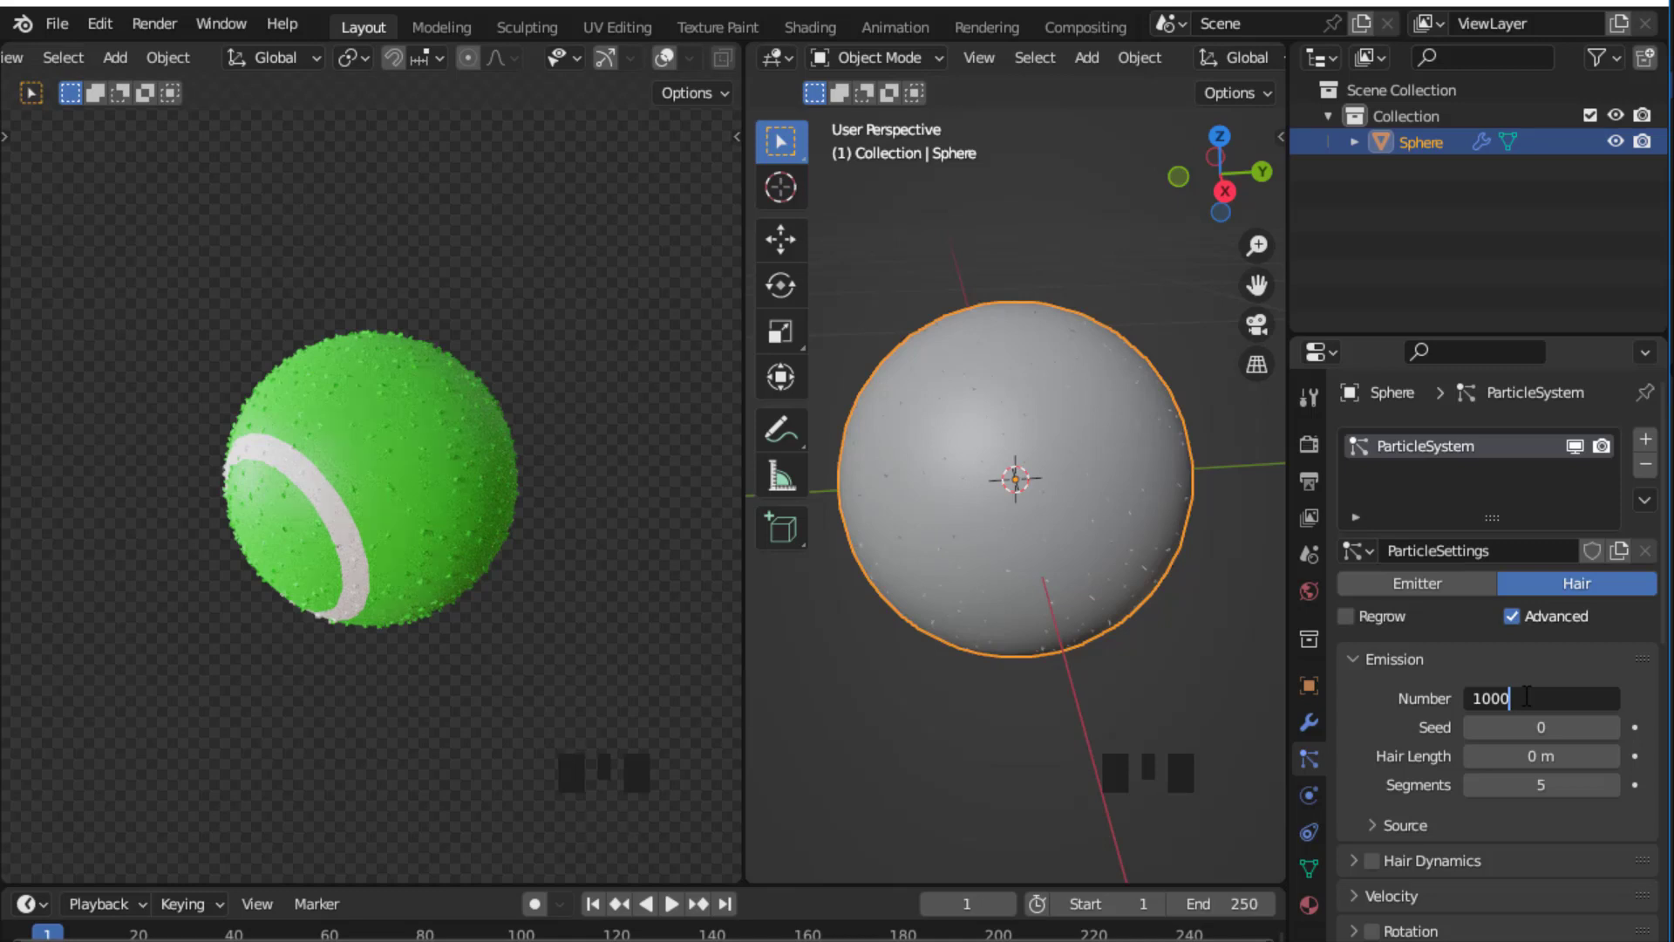
{"action": "type", "text": "00"}
{"action": "key", "text": "Return"}
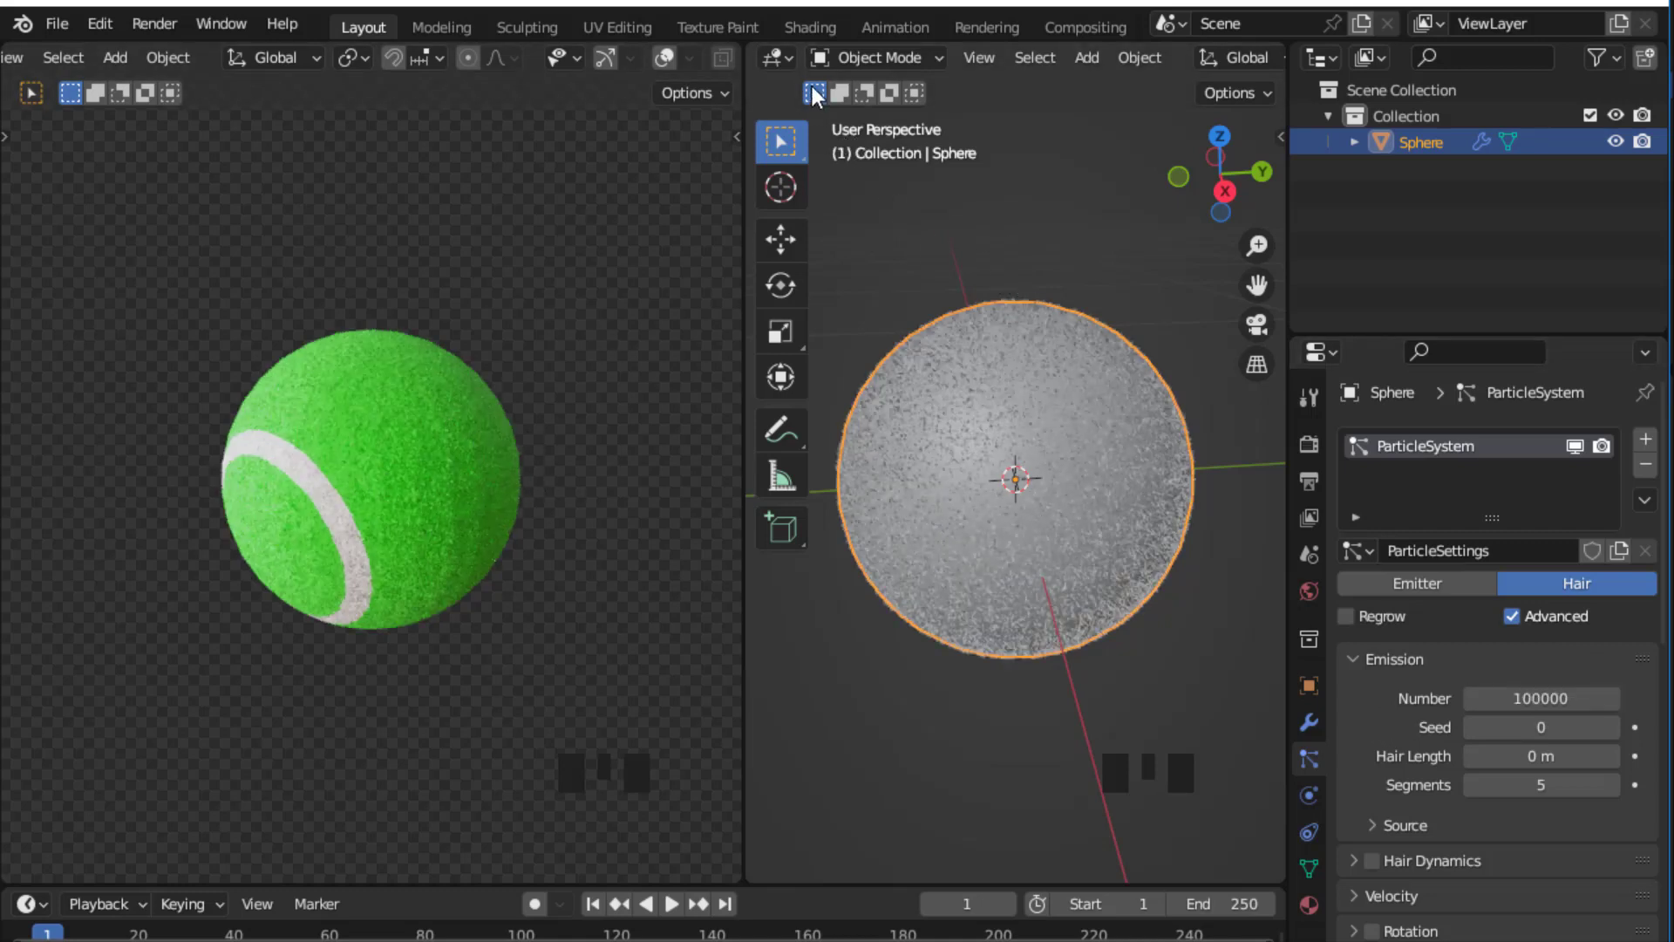
Step: Change the solid-shaded 3D Viewport area to the Shader Editor, widen it and bring the ball's material nodes into view
{"action": "left_click", "coordinate": [779, 54]}
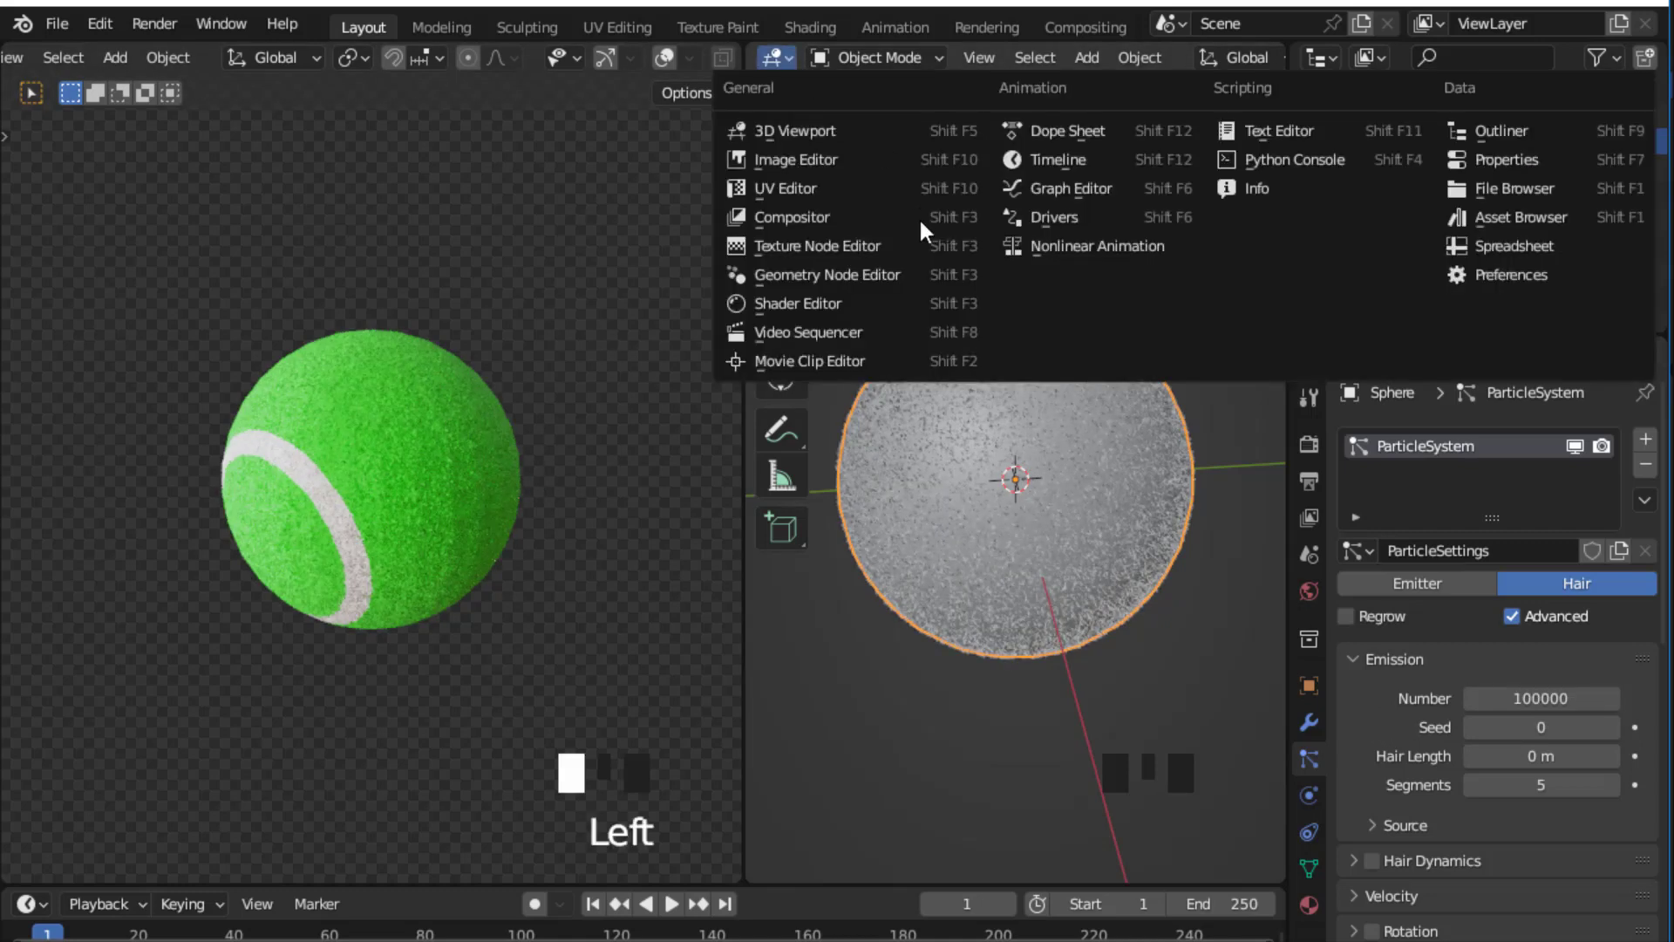
{"action": "left_click", "coordinate": [787, 302]}
{"action": "scroll", "coordinate": [877, 255], "scroll_direction": "down", "scroll_amount": 3}
{"action": "middle_click_drag", "start_coordinate": [877, 254], "coordinate": [960, 241]}
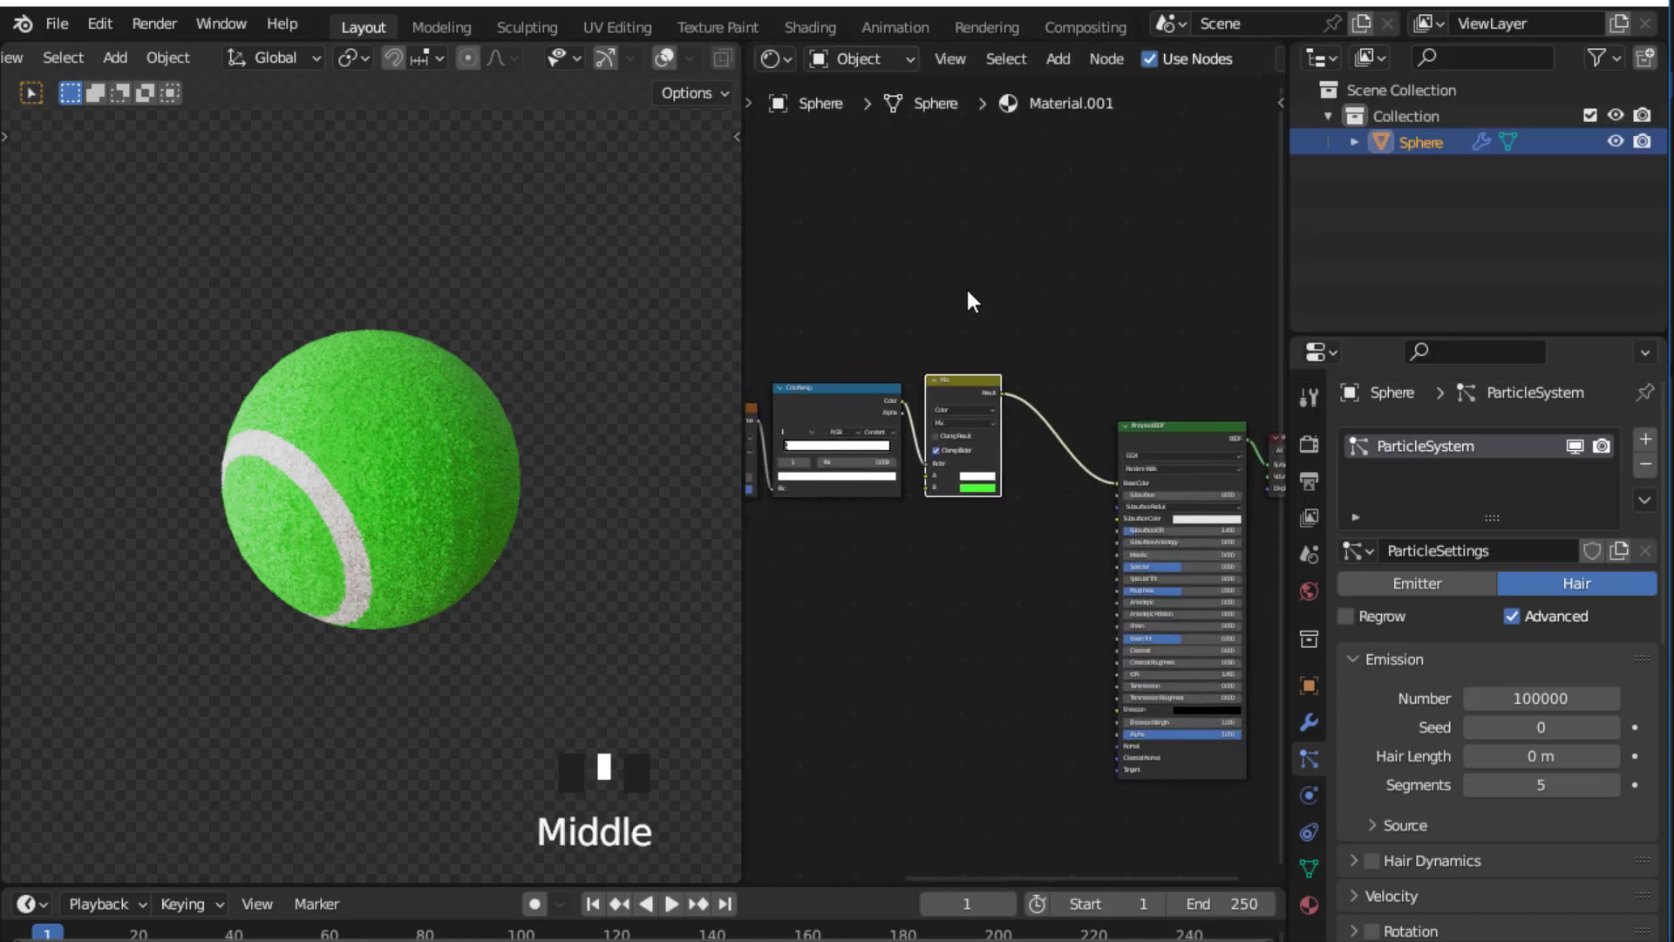
{"action": "middle_click_drag", "start_coordinate": [968, 301], "coordinate": [944, 243]}
{"action": "scroll", "coordinate": [996, 297], "scroll_direction": "up", "scroll_amount": 5}
{"action": "scroll", "coordinate": [996, 223], "scroll_direction": "up", "scroll_amount": 1}
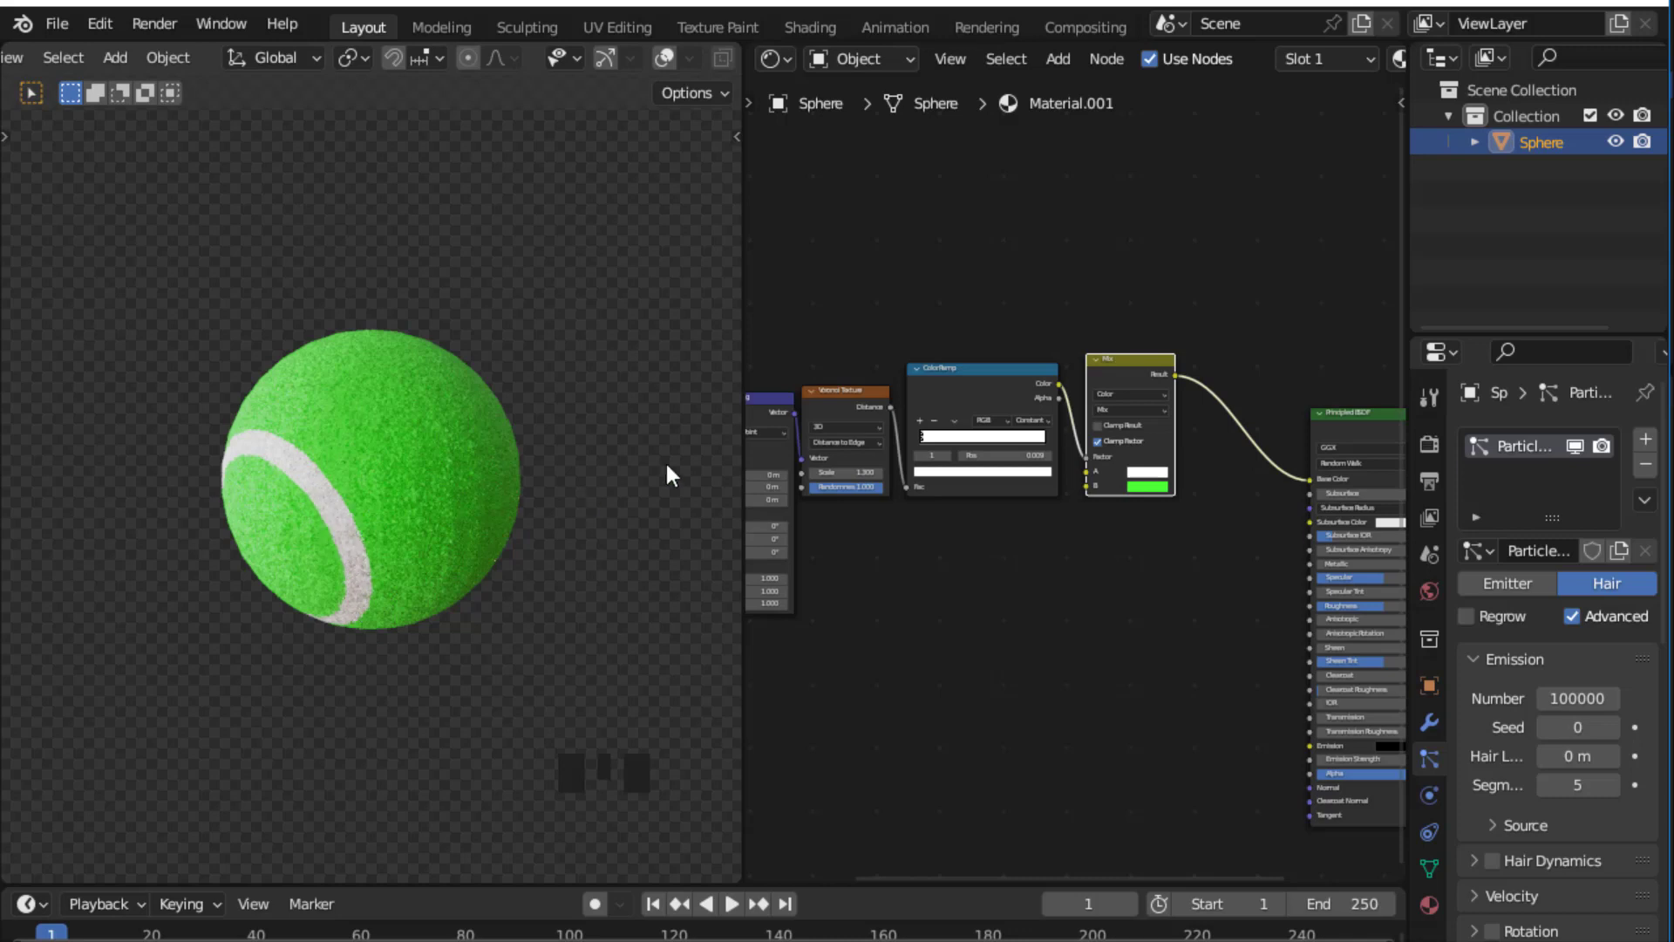
{"action": "middle_click_drag", "start_coordinate": [827, 288], "coordinate": [841, 281]}
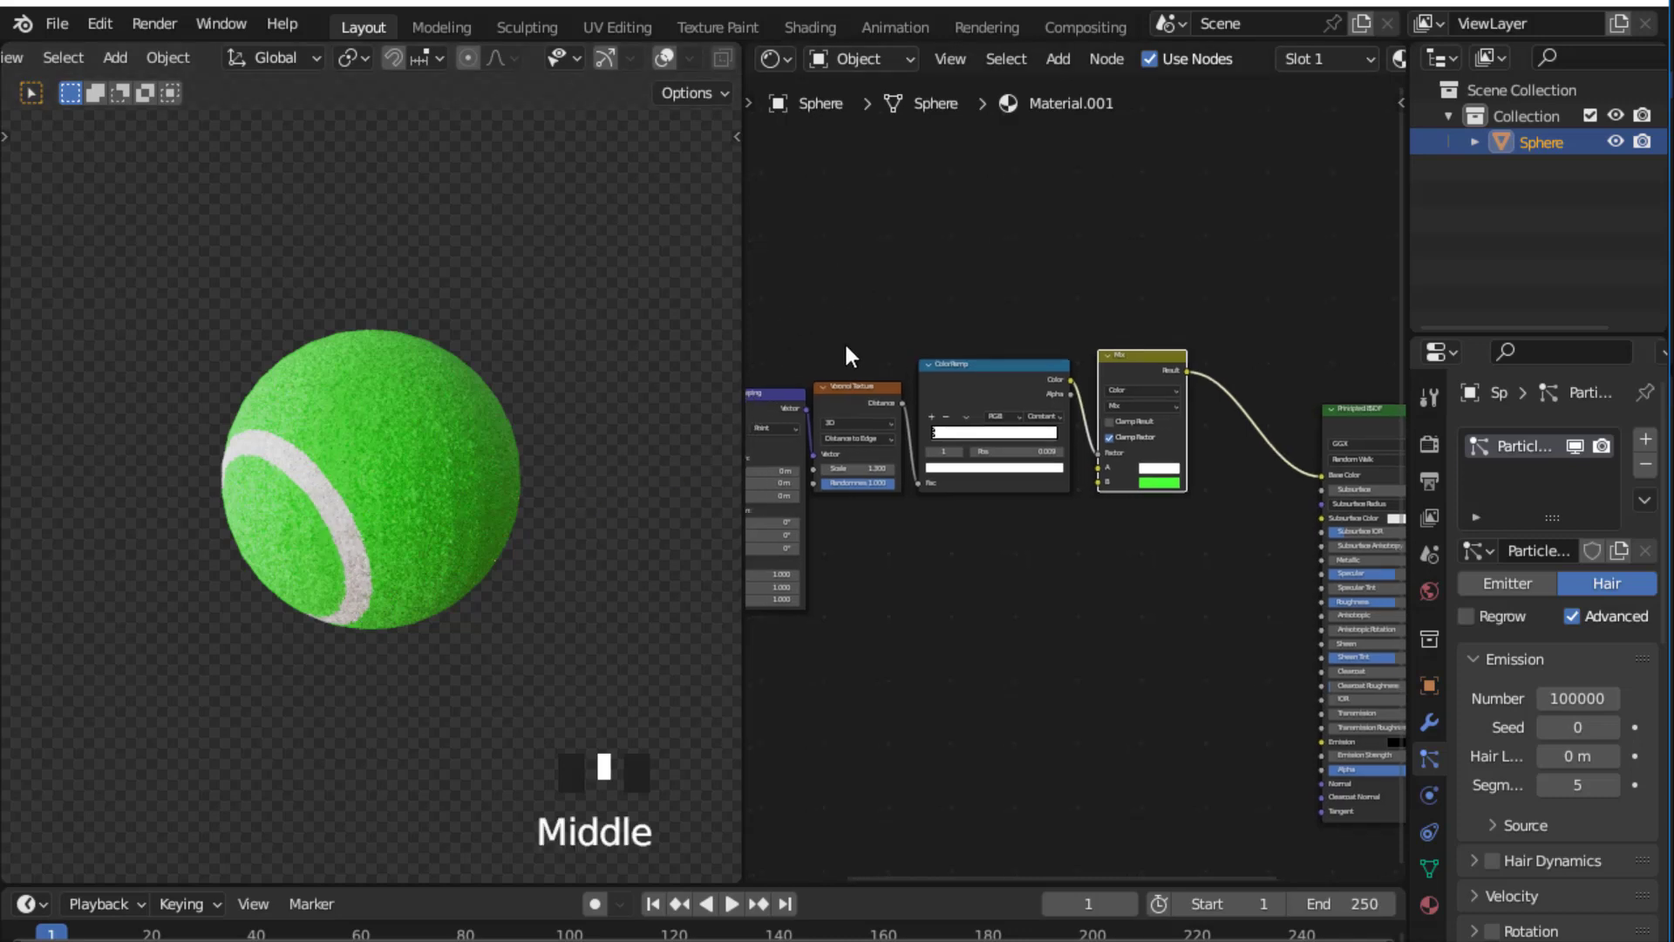
Step: Connect the ColorRamp's Color output to the Normal input of the Principled BSDF
{"action": "key", "text": "Delete"}
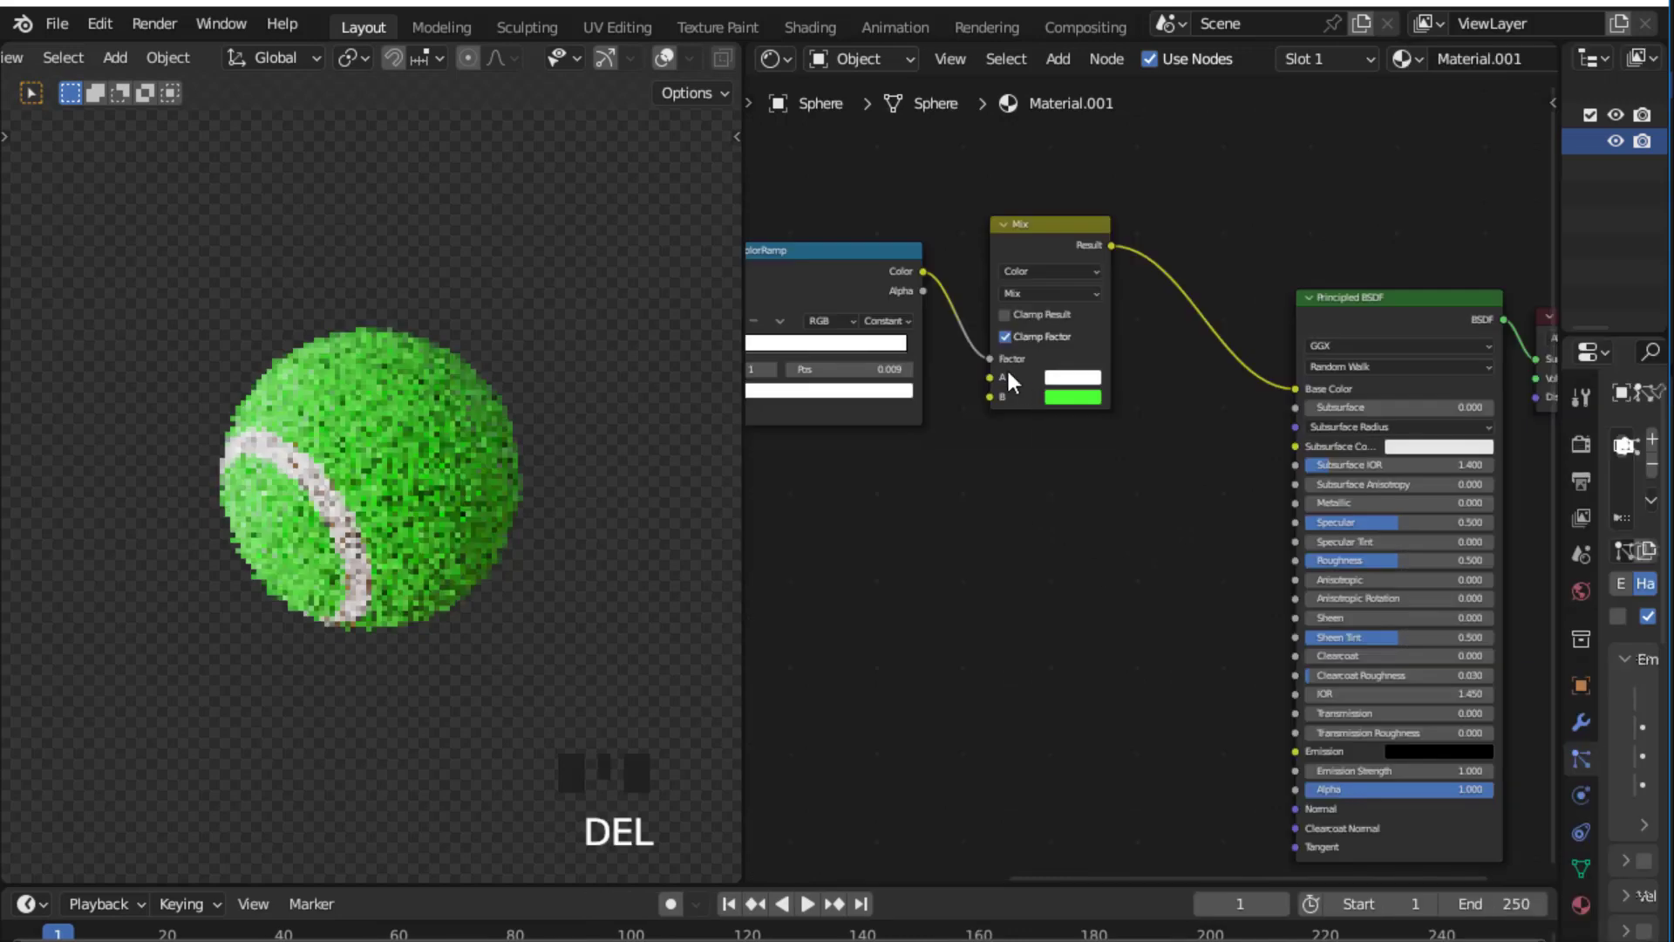
{"action": "left_click_drag", "start_coordinate": [923, 272], "coordinate": [1294, 807]}
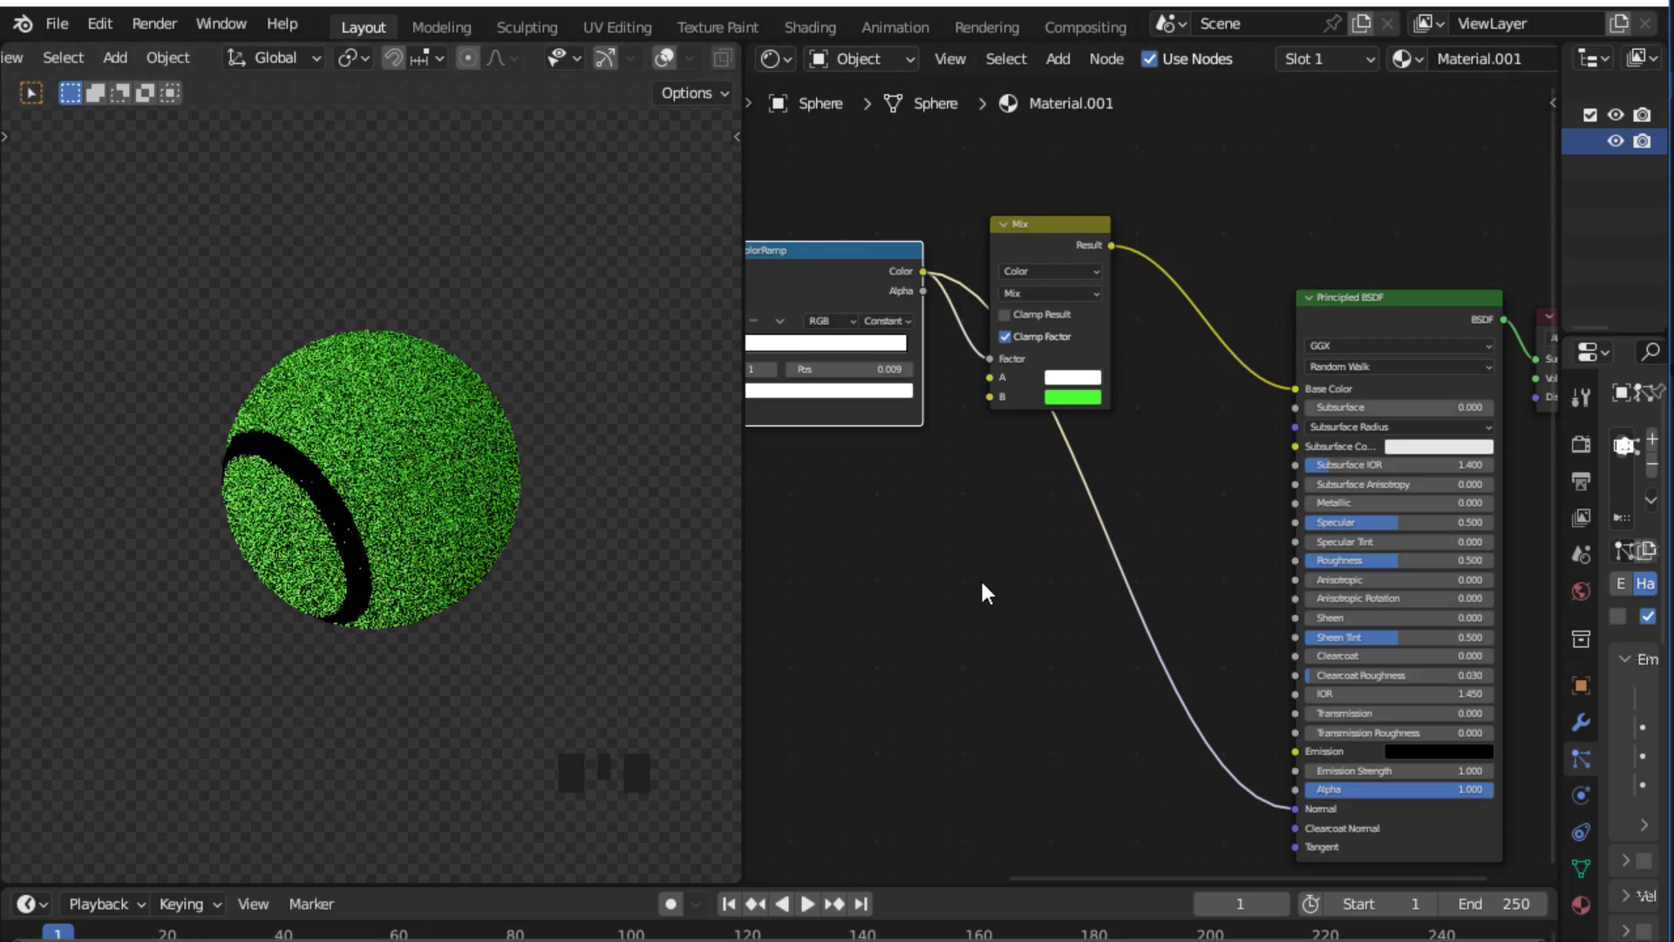
{"action": "scroll", "coordinate": [1064, 586], "scroll_direction": "up", "scroll_amount": 1}
{"action": "middle_click_drag", "start_coordinate": [1064, 586], "coordinate": [929, 614]}
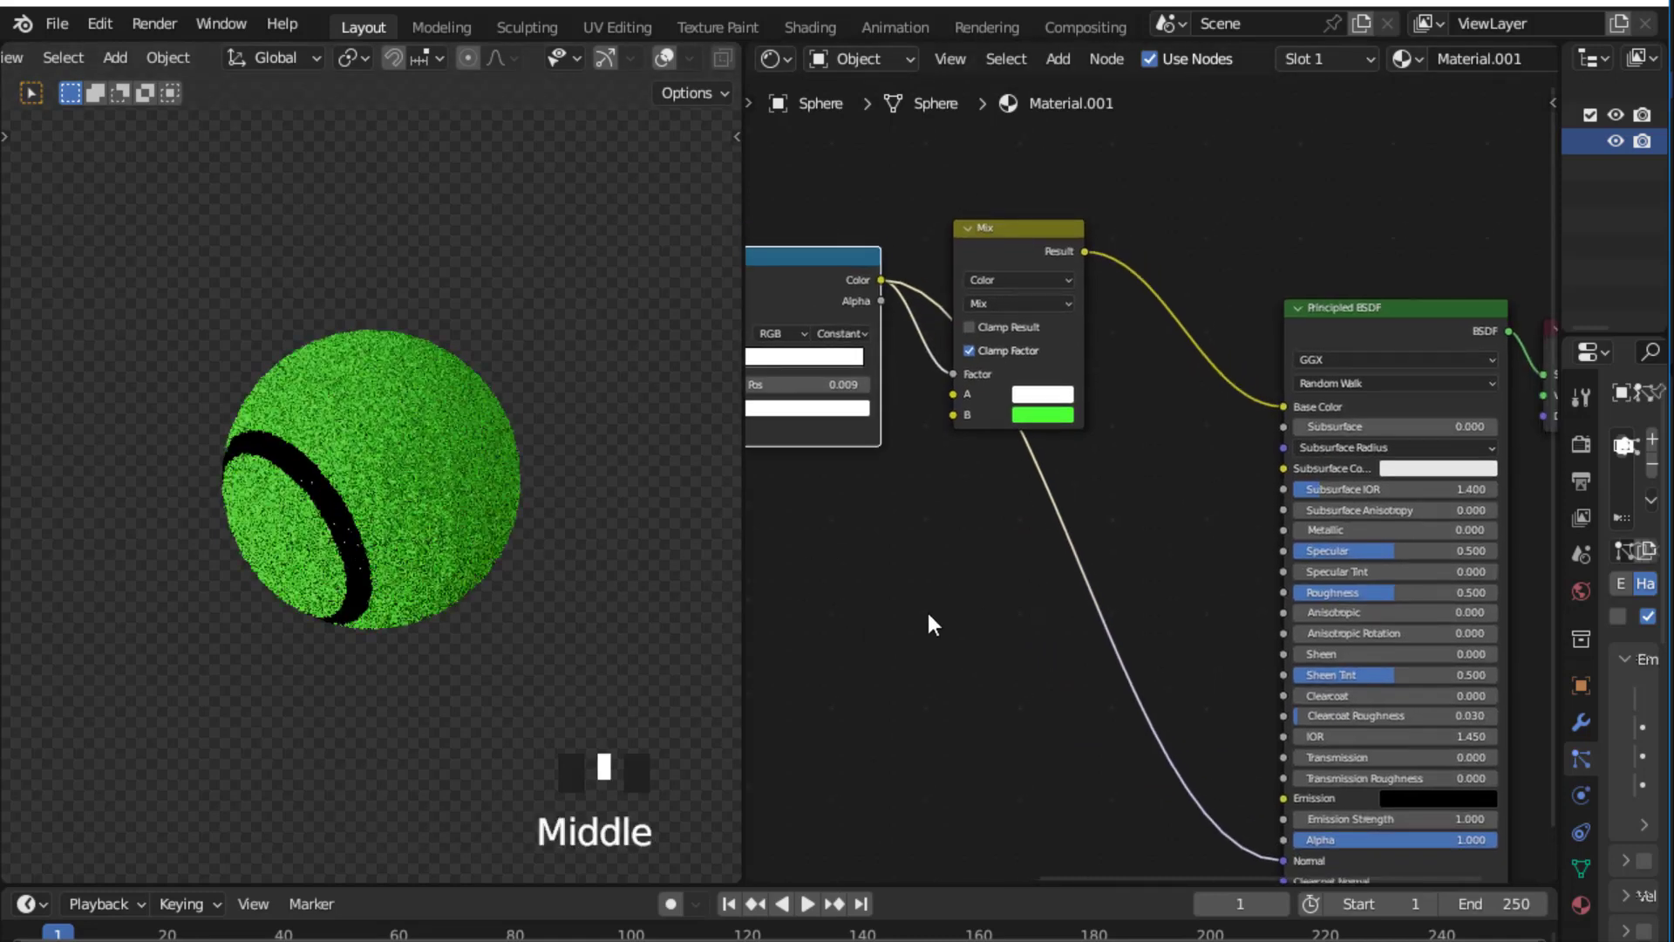
Step: Add a Bump node and insert it into the link between the ColorRamp and the Principled BSDF's Normal input
{"action": "left_click", "coordinate": [929, 615]}
{"action": "key", "text": "shift+a"}
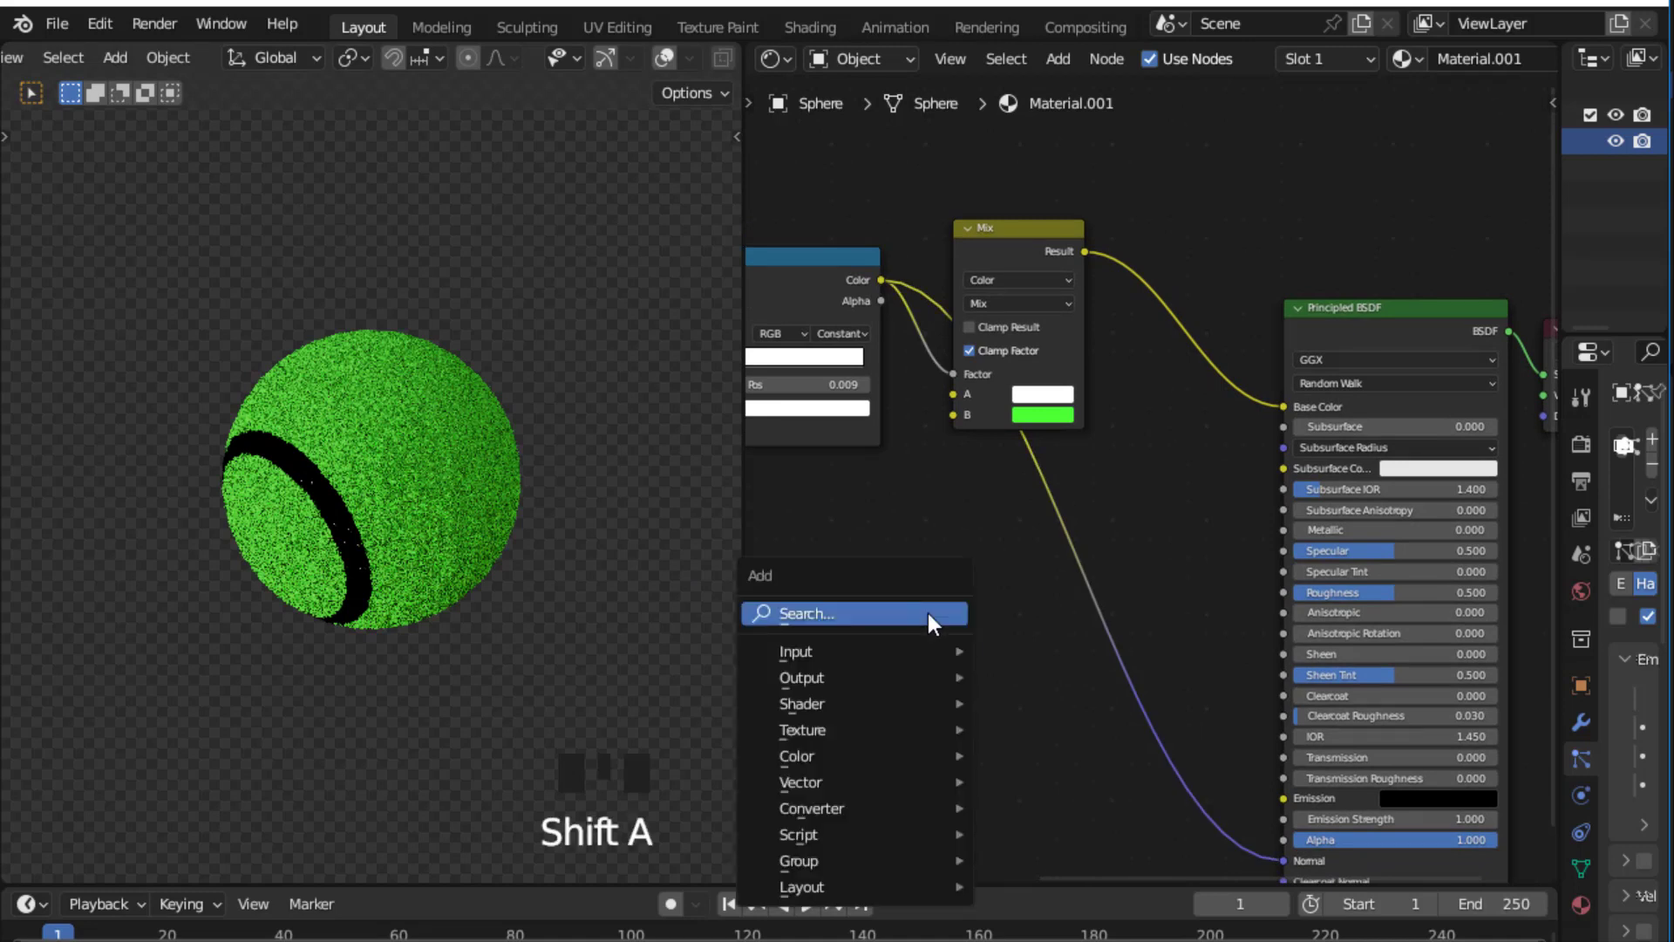
{"action": "left_click", "coordinate": [928, 610]}
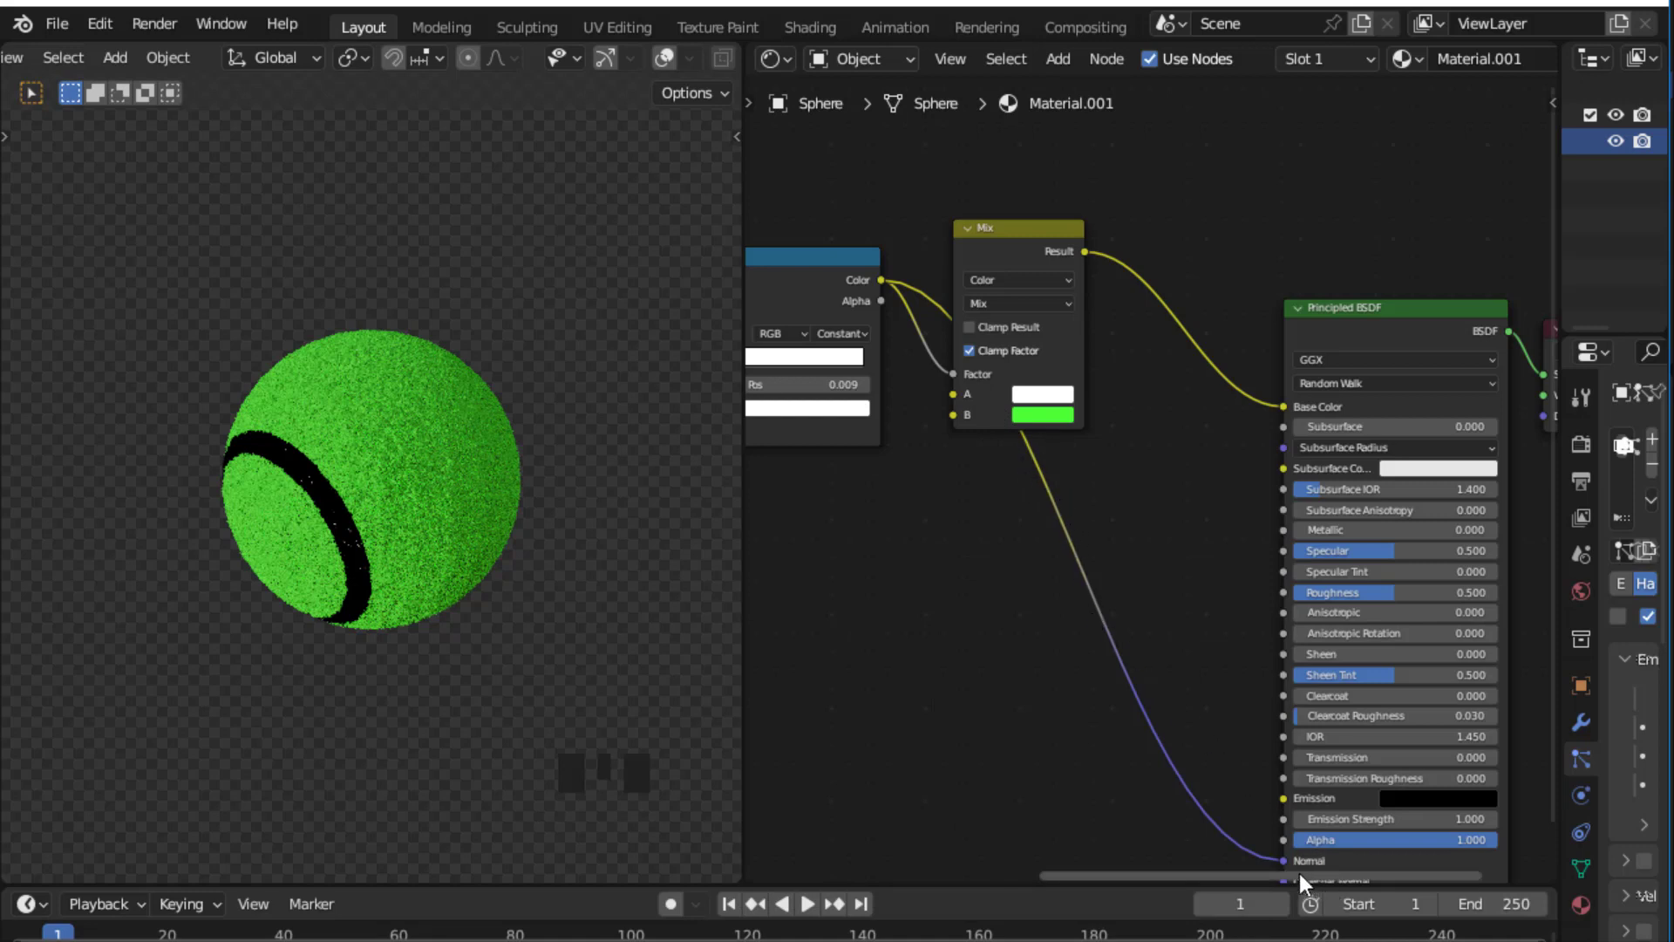
{"action": "scroll", "coordinate": [1000, 716], "scroll_direction": "up", "scroll_amount": 2}
{"action": "left_click", "coordinate": [1001, 717]}
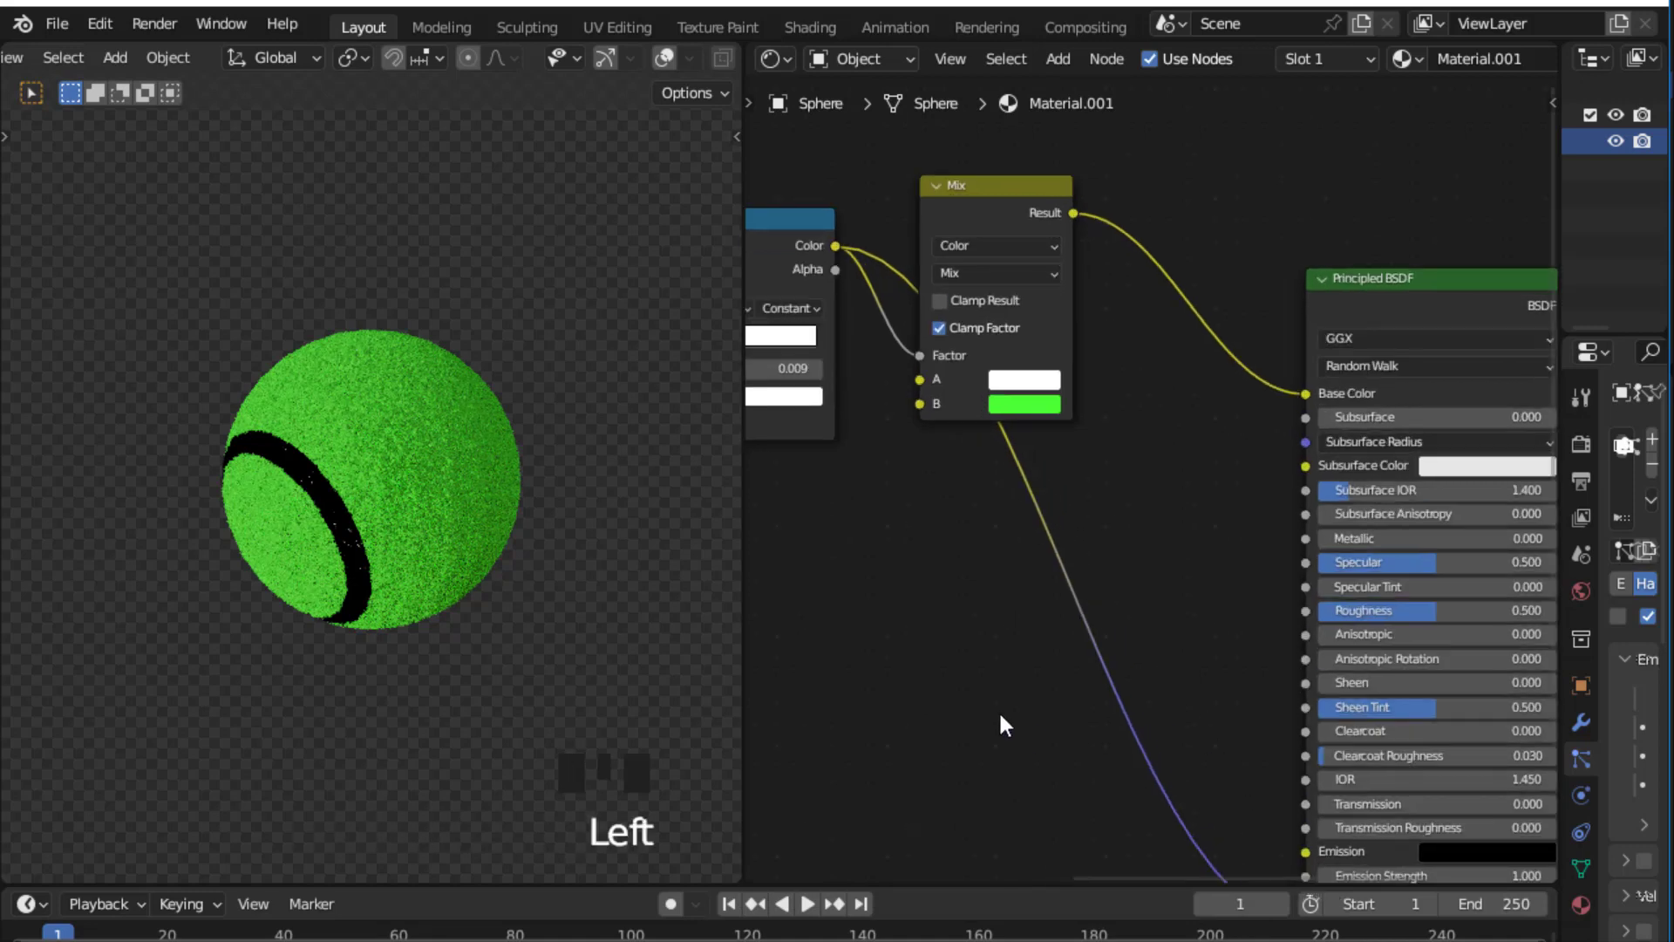
{"action": "key", "text": "shift+a"}
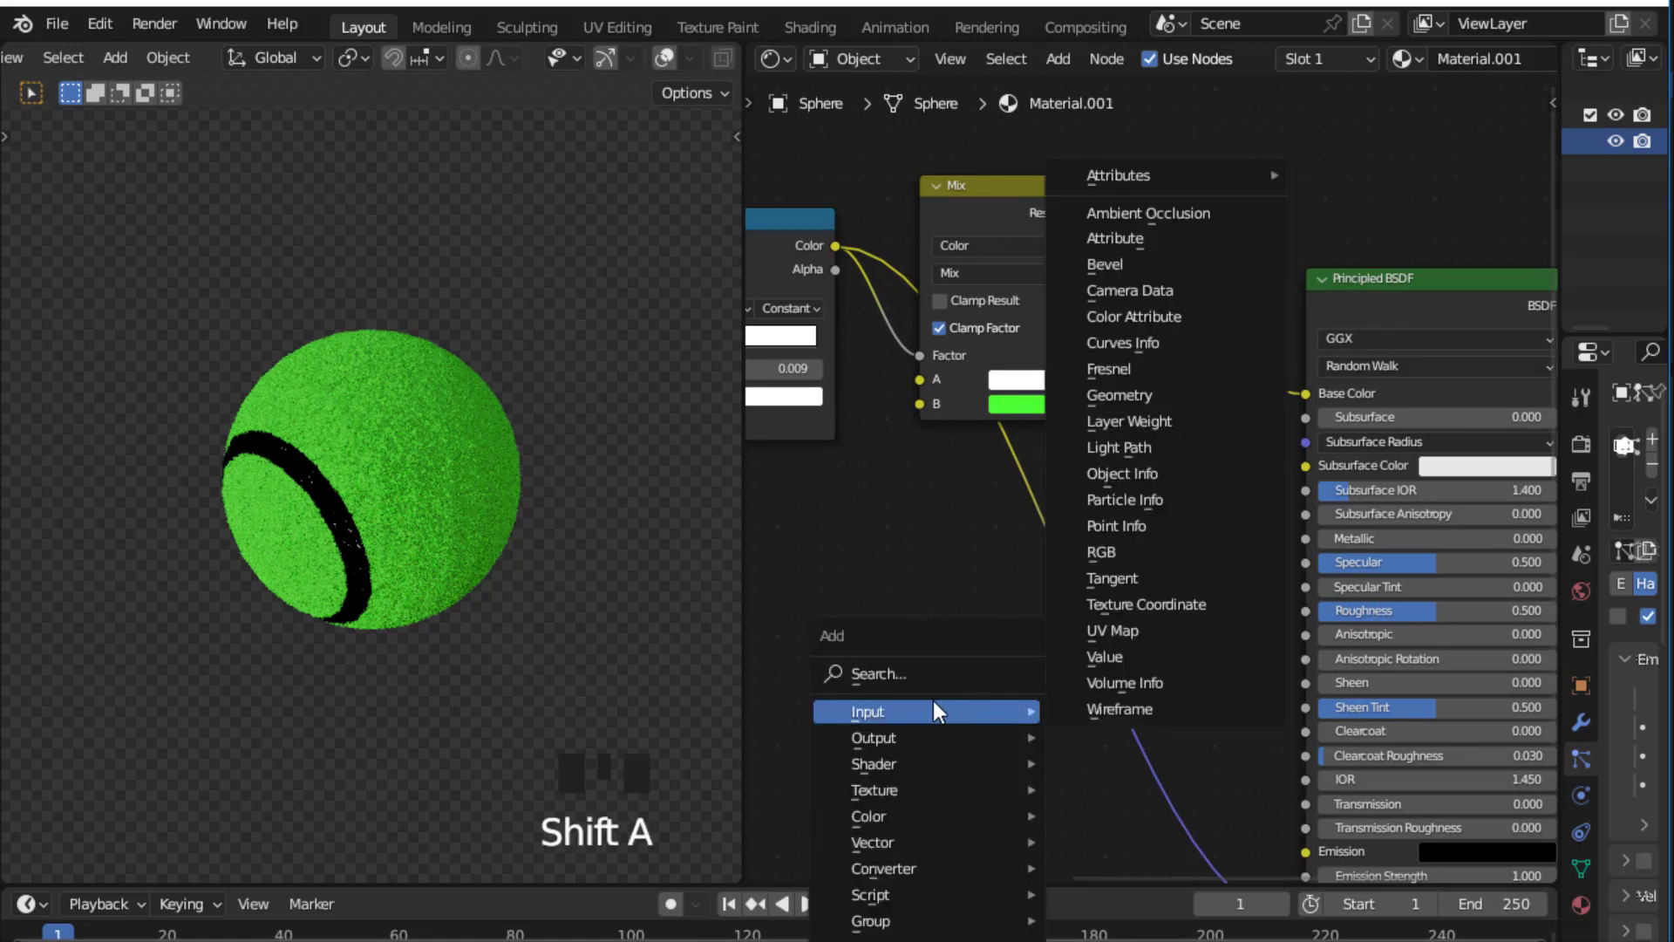
{"action": "left_click", "coordinate": [909, 676]}
{"action": "type", "text": "BUMP"}
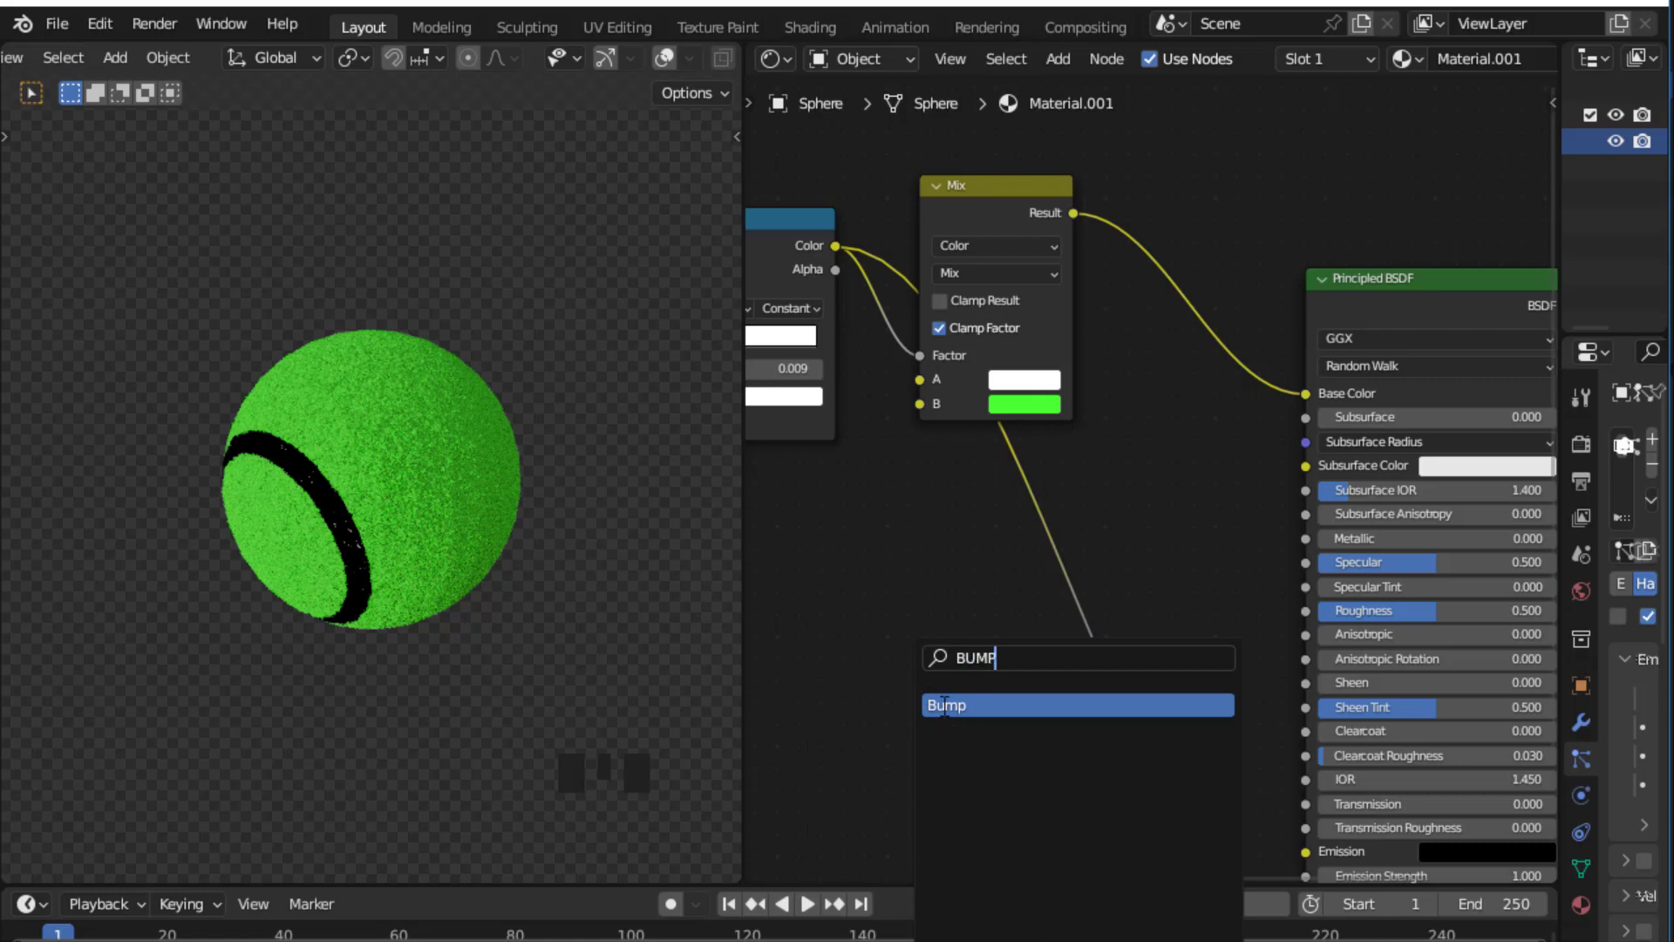
{"action": "key", "text": "Return"}
{"action": "left_click", "coordinate": [999, 645]}
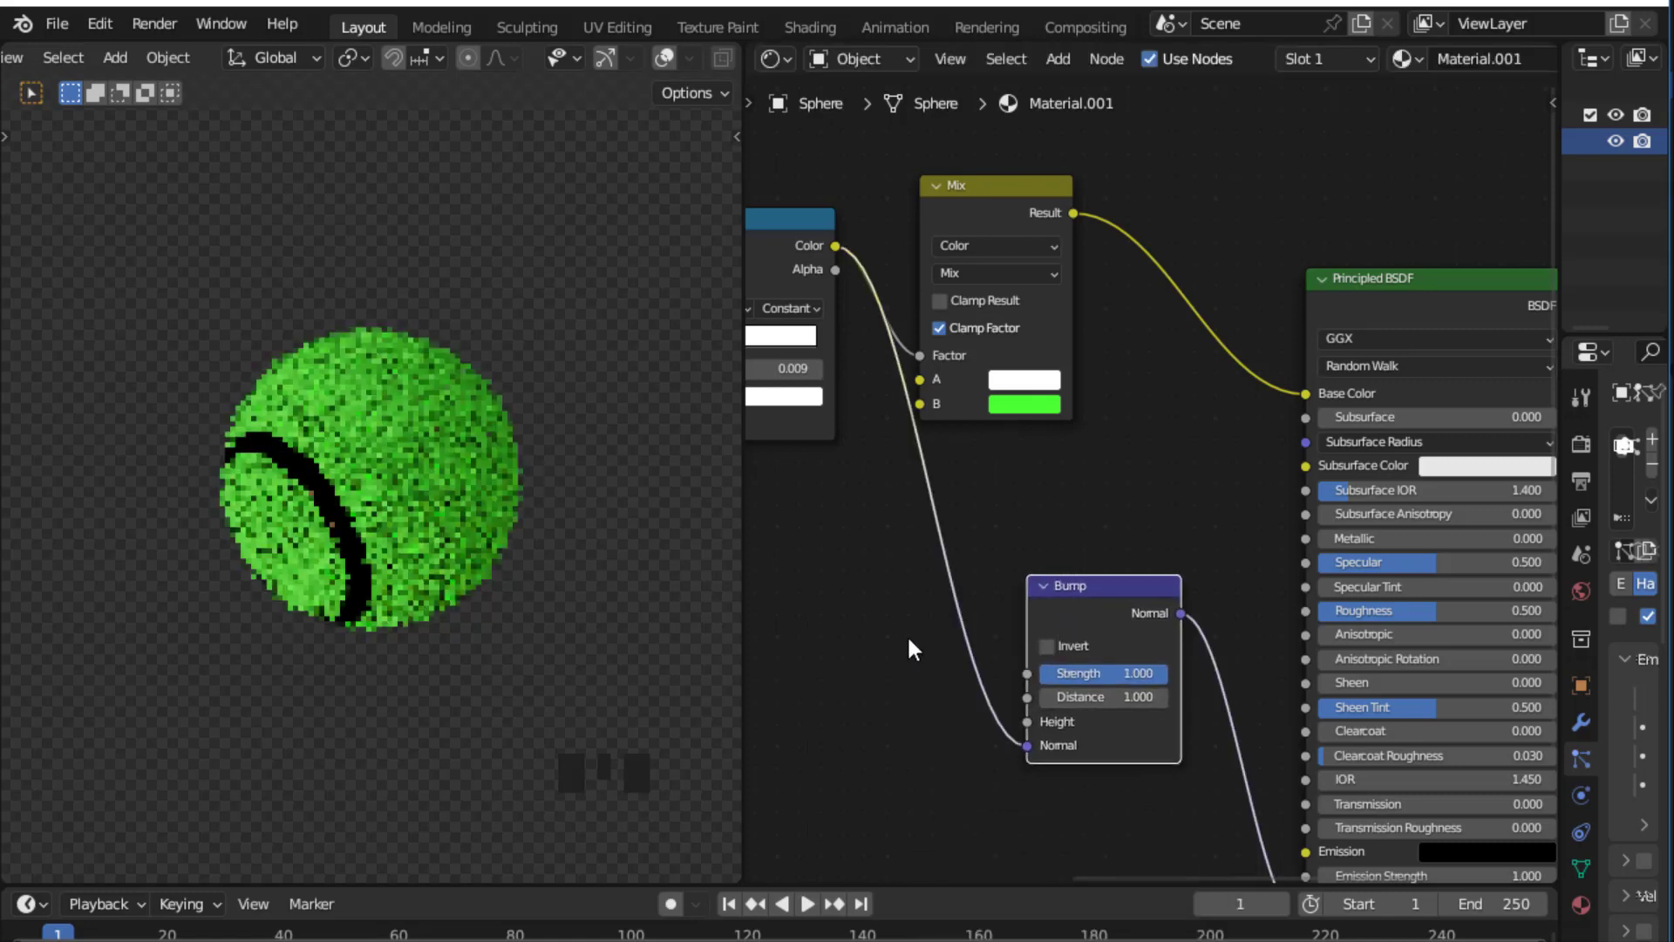
Step: Move the ColorRamp's link from the Bump node's Normal input to its Height input
{"action": "scroll", "coordinate": [907, 635], "scroll_direction": "up", "scroll_amount": 6}
{"action": "middle_click_drag", "start_coordinate": [905, 644], "coordinate": [948, 503]}
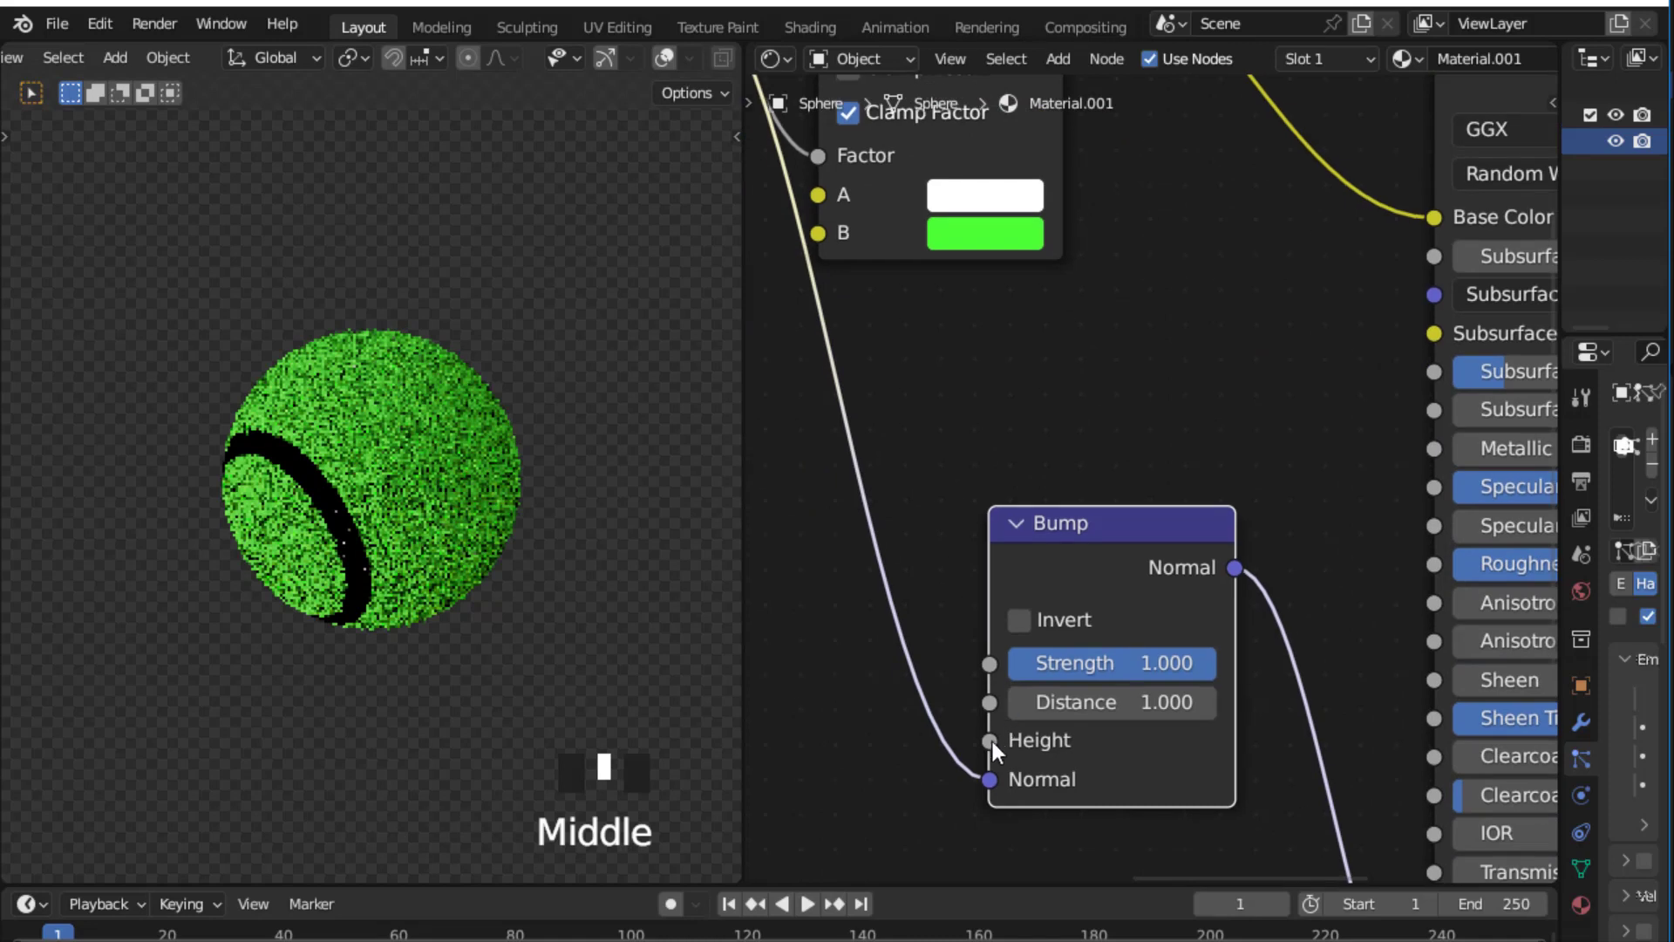
{"action": "left_click_drag", "start_coordinate": [991, 778], "coordinate": [991, 742]}
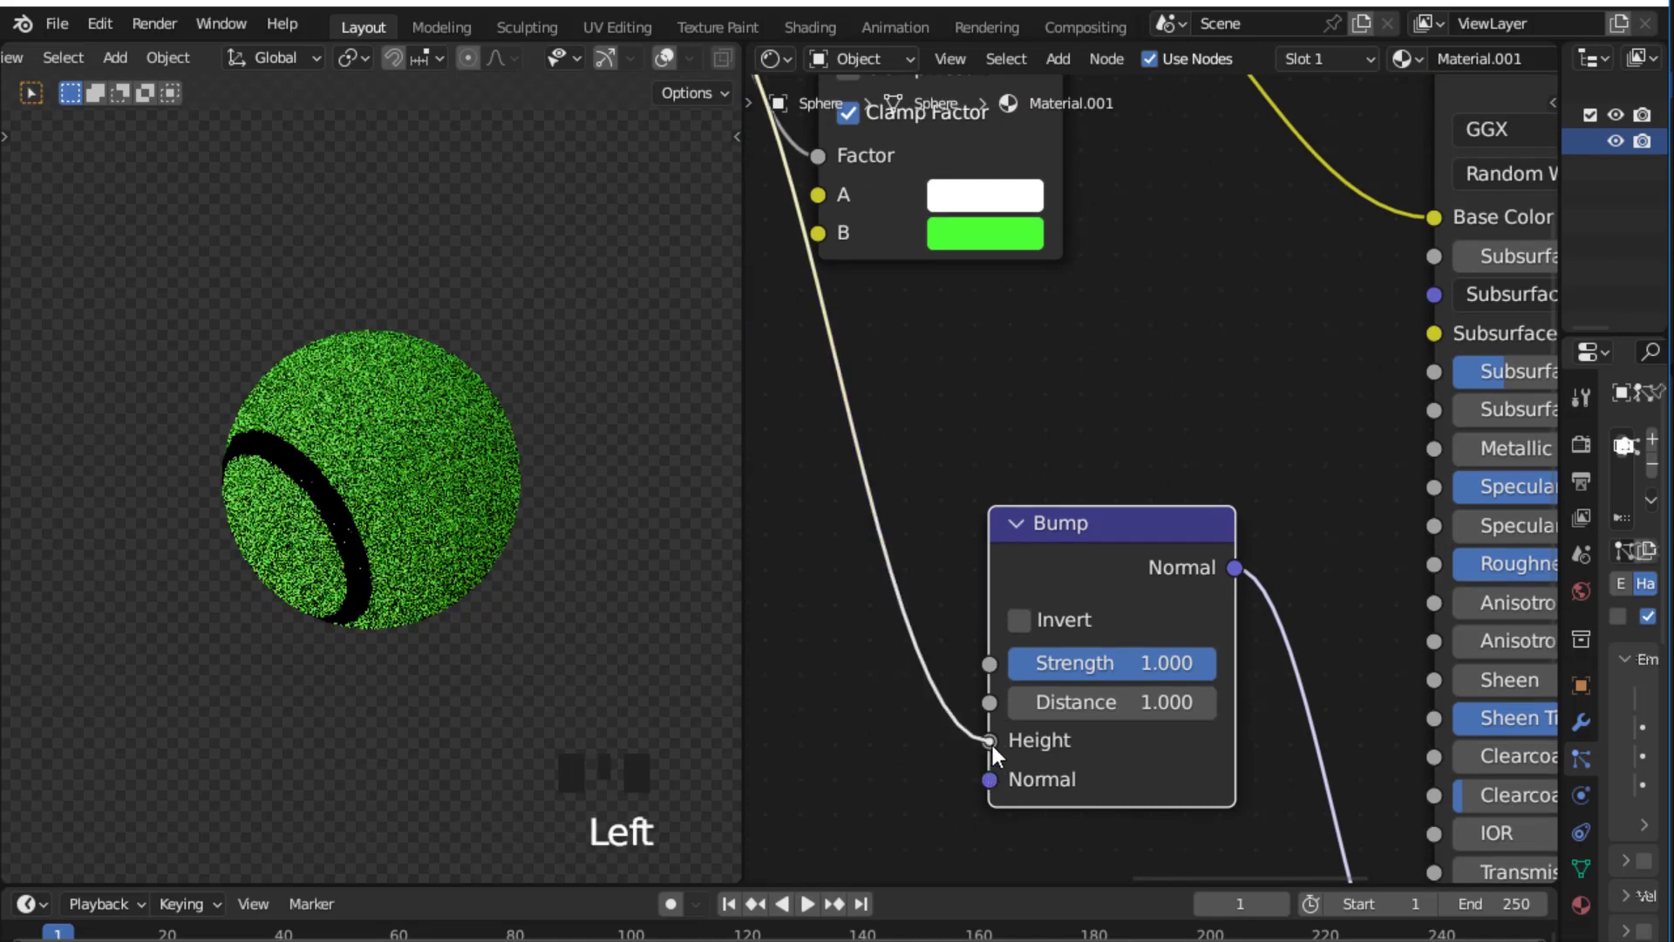
{"action": "middle_click_drag", "start_coordinate": [1229, 377], "coordinate": [1153, 388]}
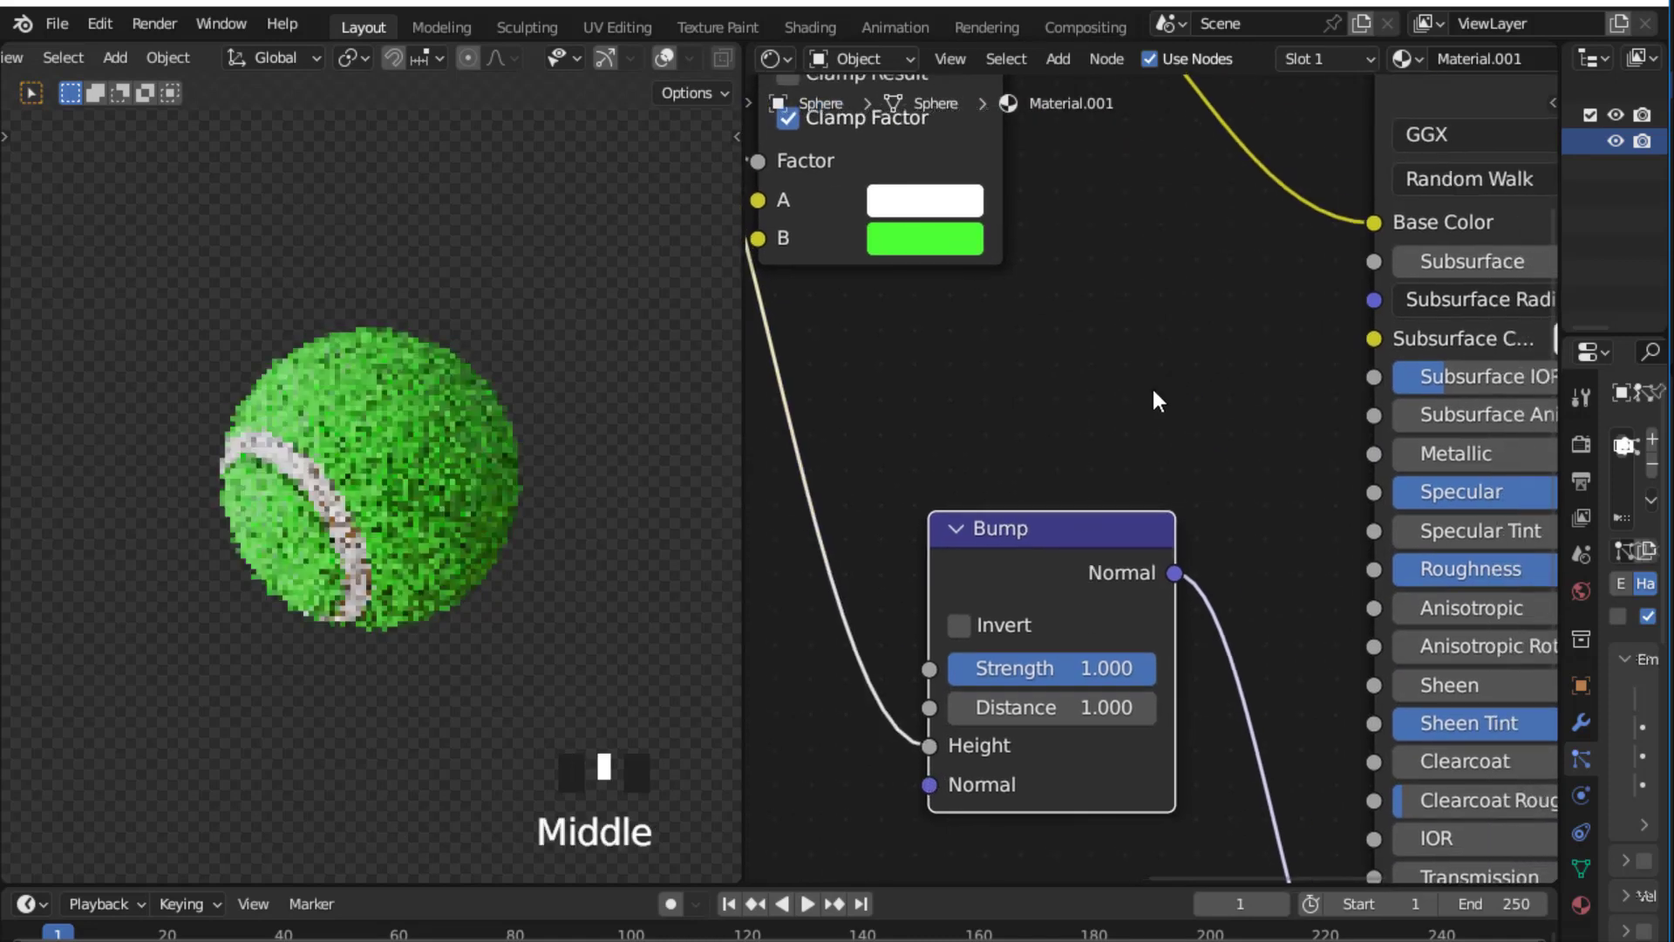
{"action": "scroll", "coordinate": [1105, 395], "scroll_direction": "up", "scroll_amount": 1}
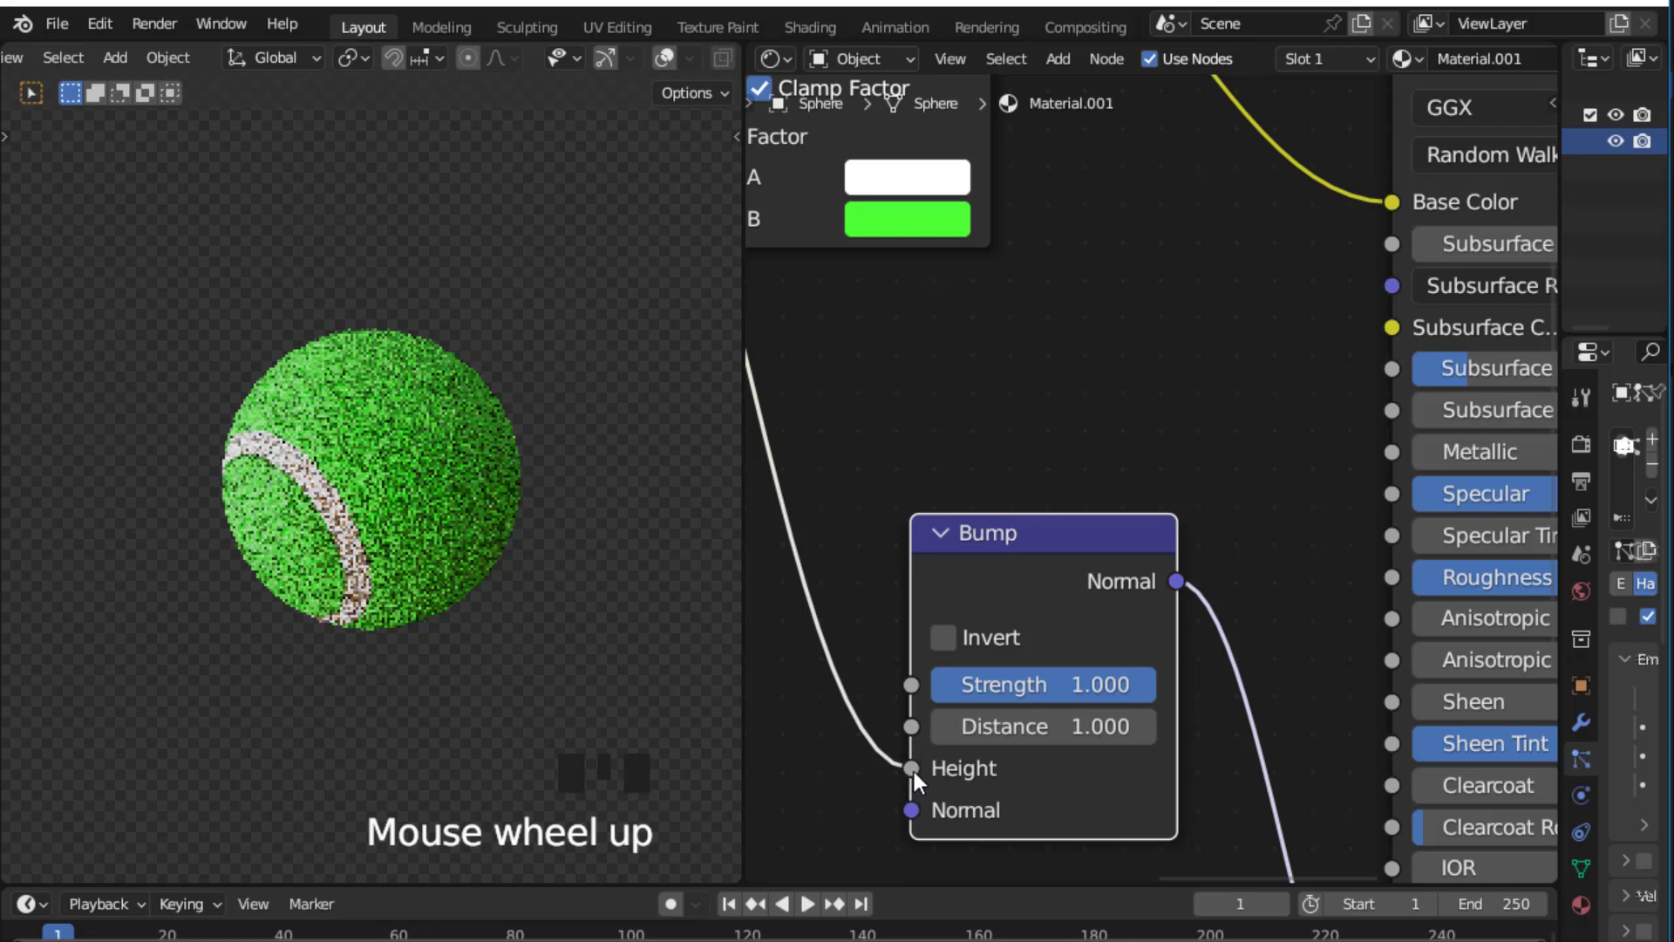
{"action": "scroll", "coordinate": [1090, 384], "scroll_direction": "down", "scroll_amount": 4}
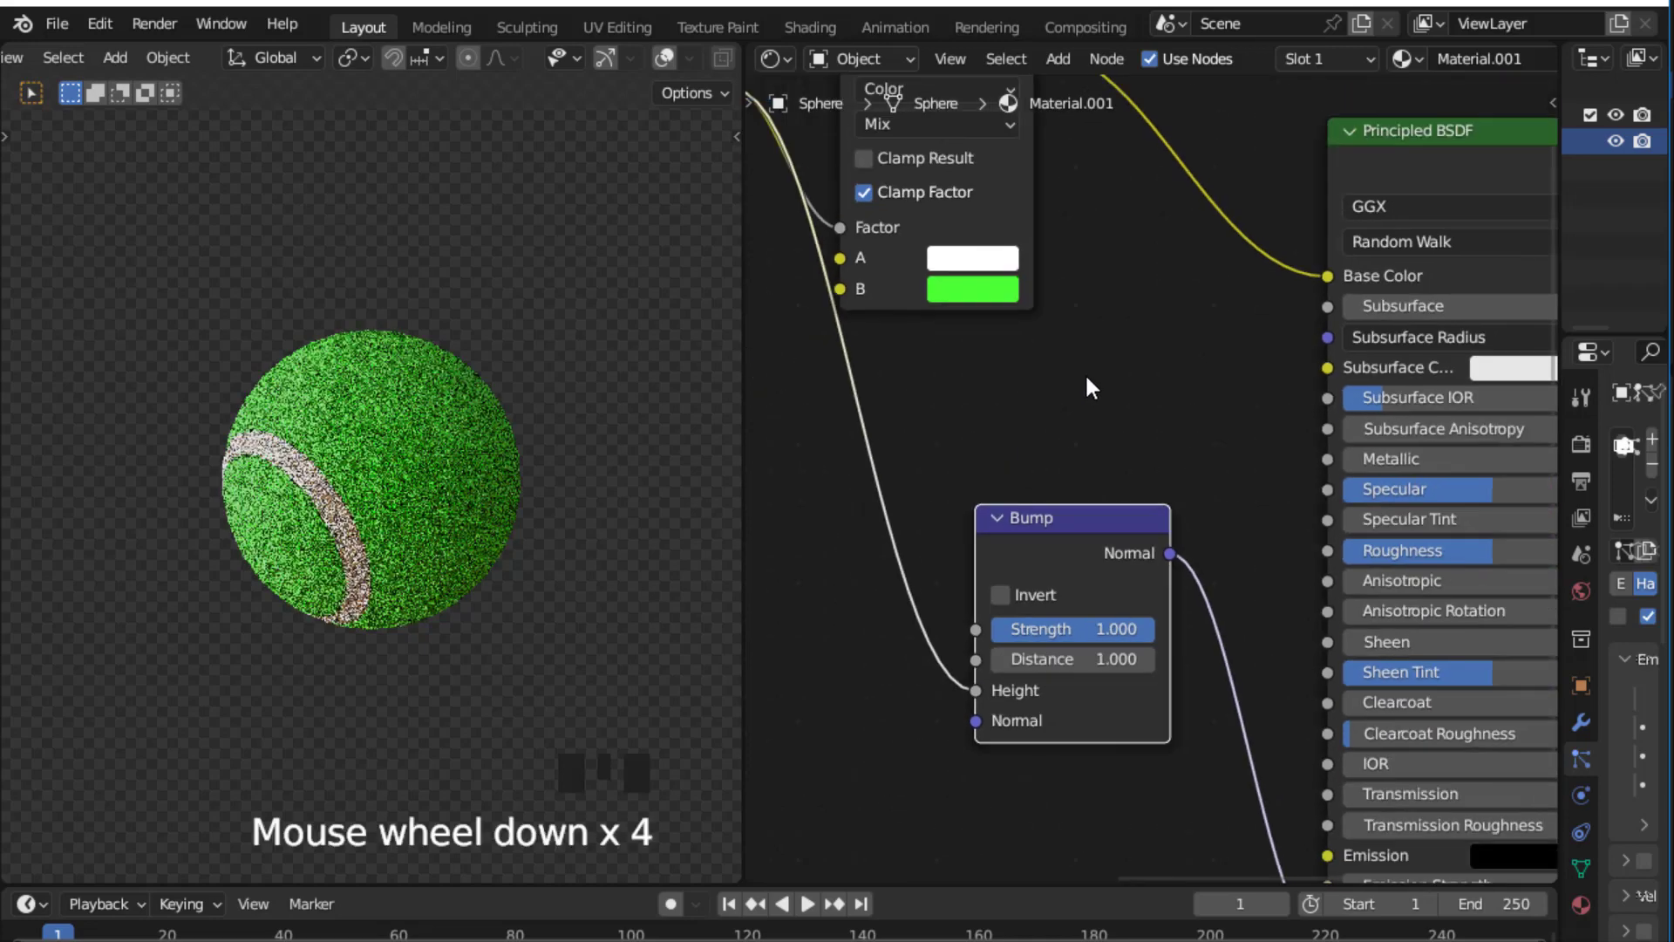
{"action": "scroll", "coordinate": [1090, 387], "scroll_direction": "down", "scroll_amount": 2}
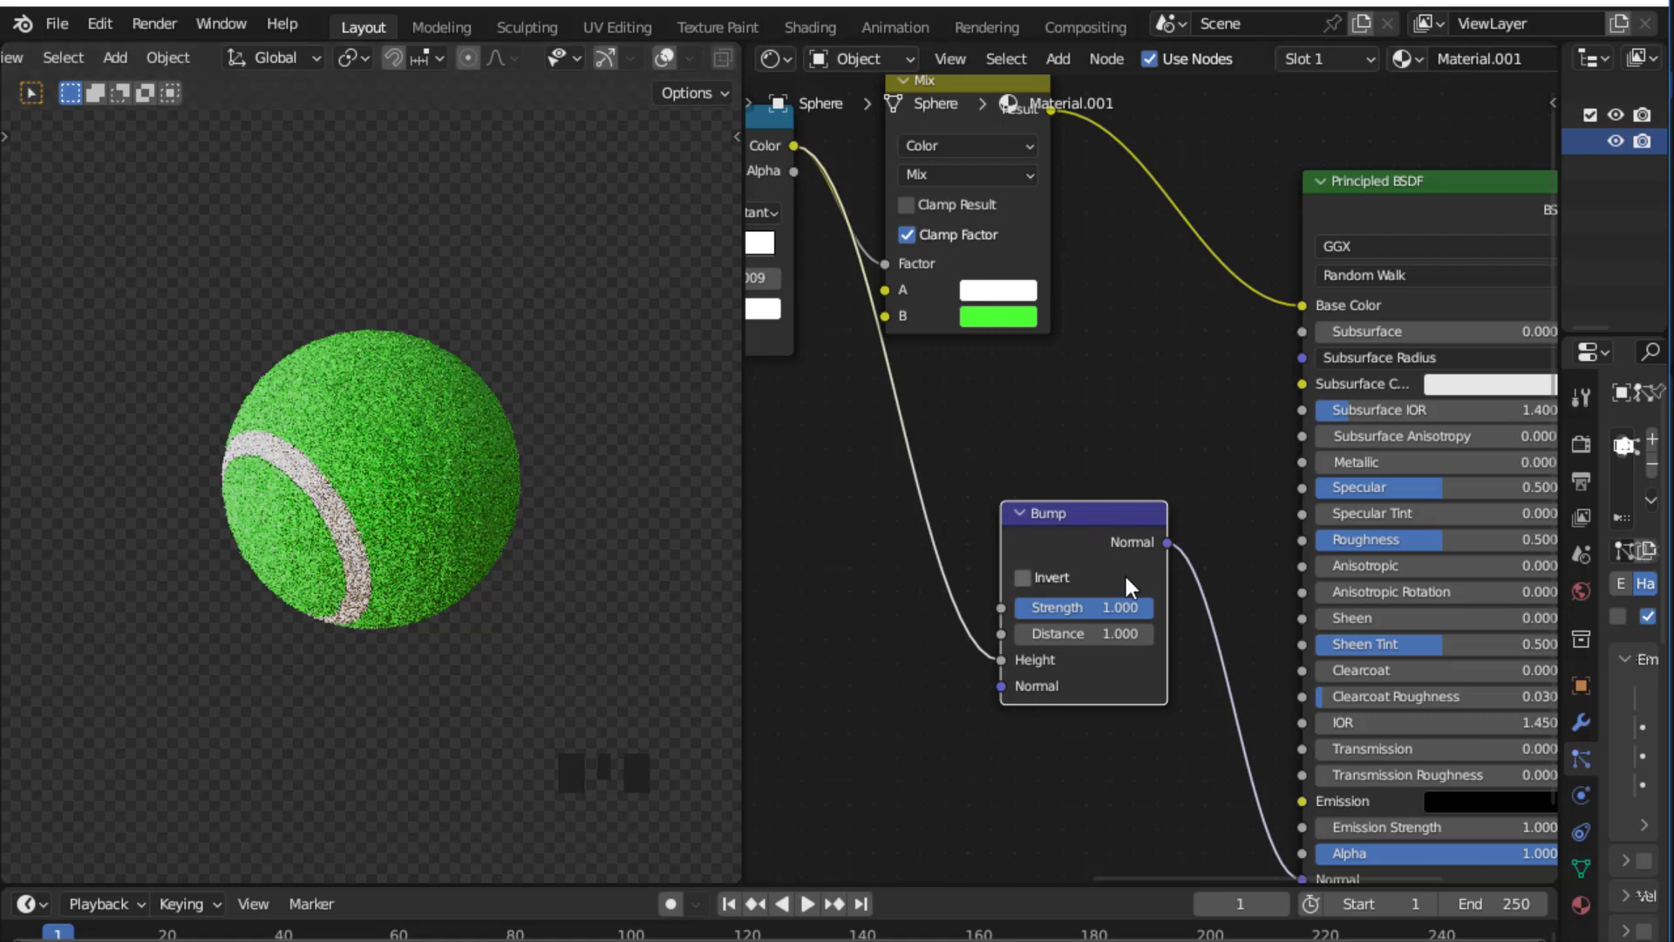
Step: Lower the Bump node's strength and shift the Mix node slightly closer to the Principled BSDF
{"action": "left_click_drag", "start_coordinate": [1084, 608], "coordinate": [1070, 608]}
{"action": "left_click", "coordinate": [1142, 403]}
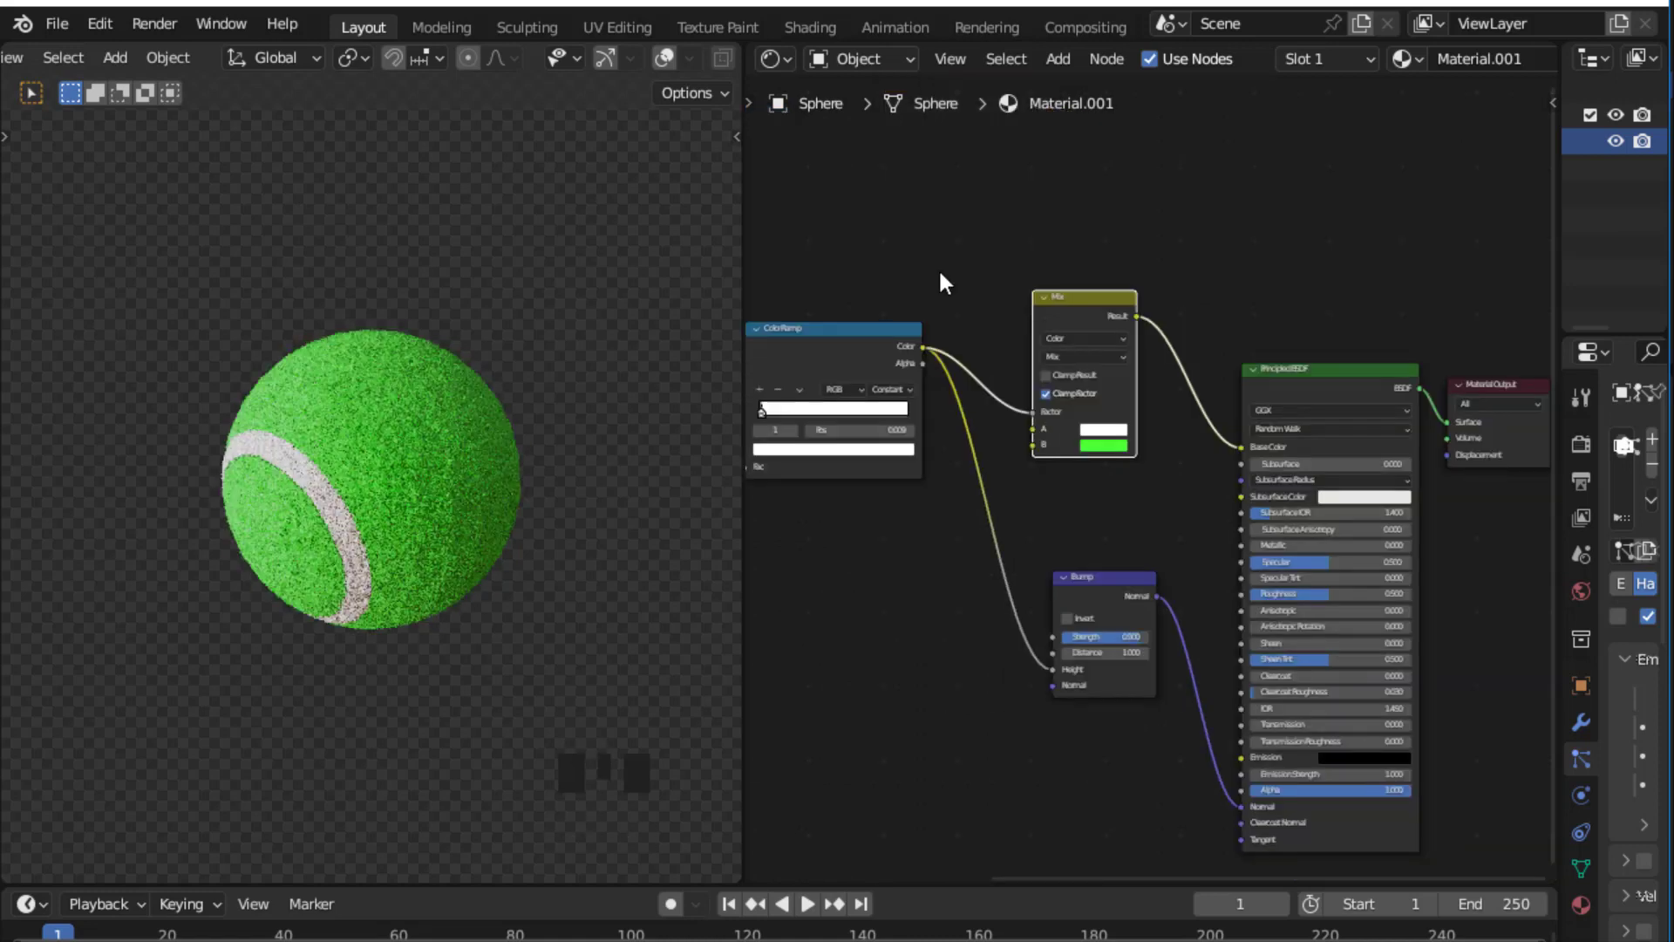
{"action": "scroll", "coordinate": [935, 248], "scroll_direction": "down", "scroll_amount": 11}
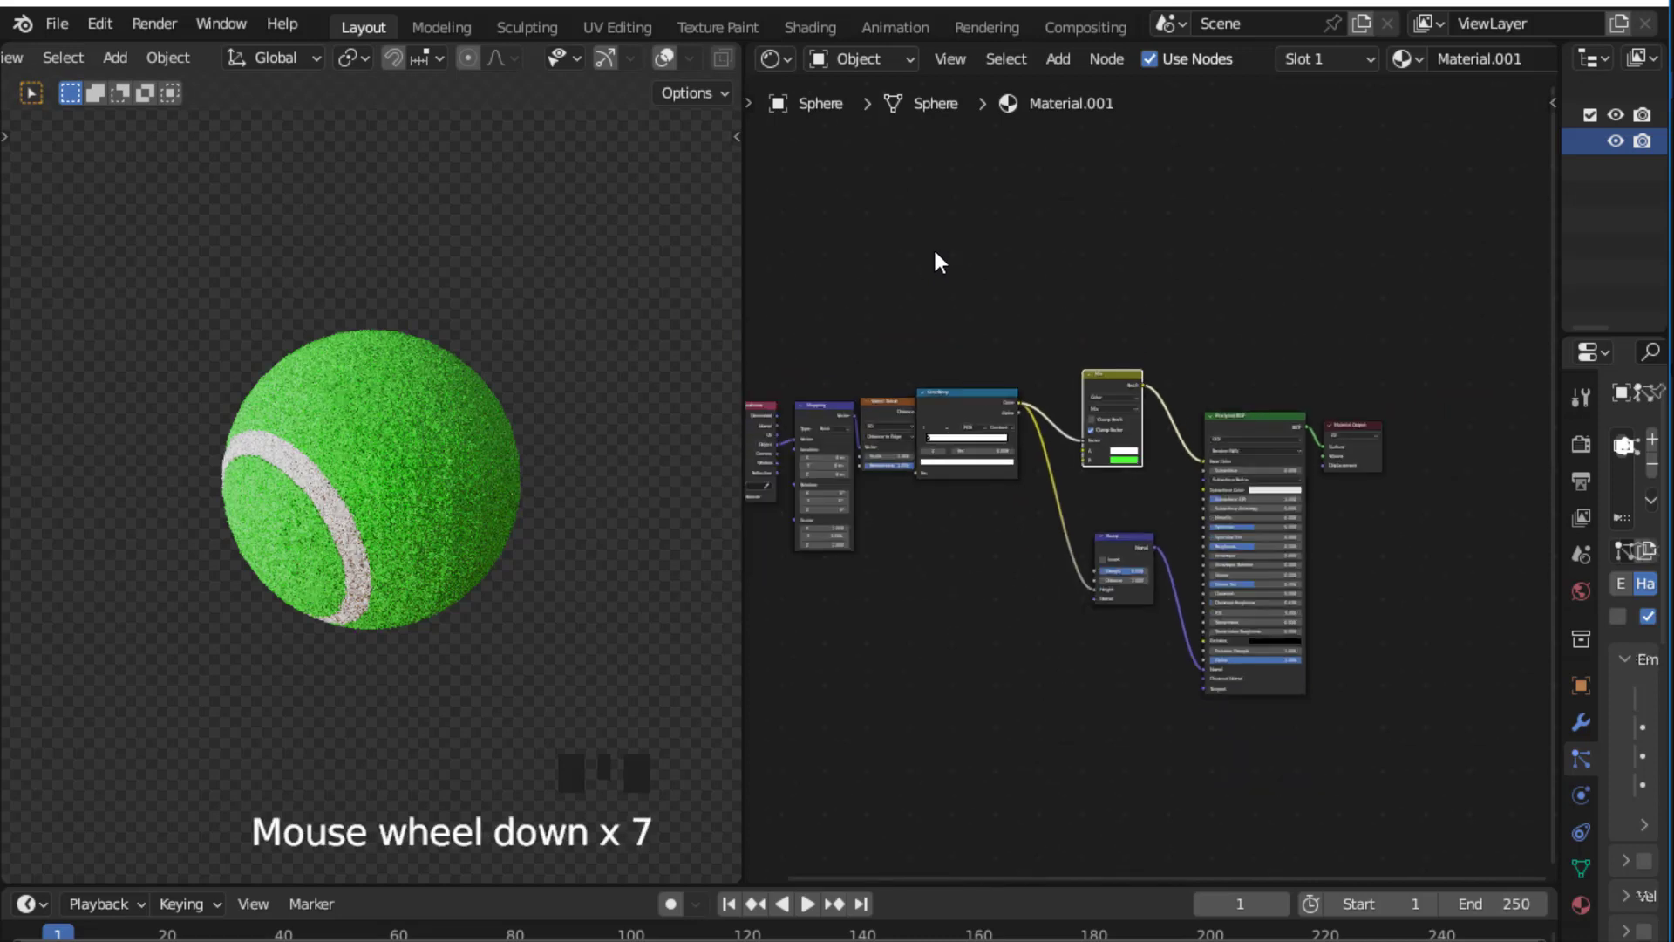
{"action": "scroll", "coordinate": [307, 68], "scroll_direction": "up", "scroll_amount": 1}
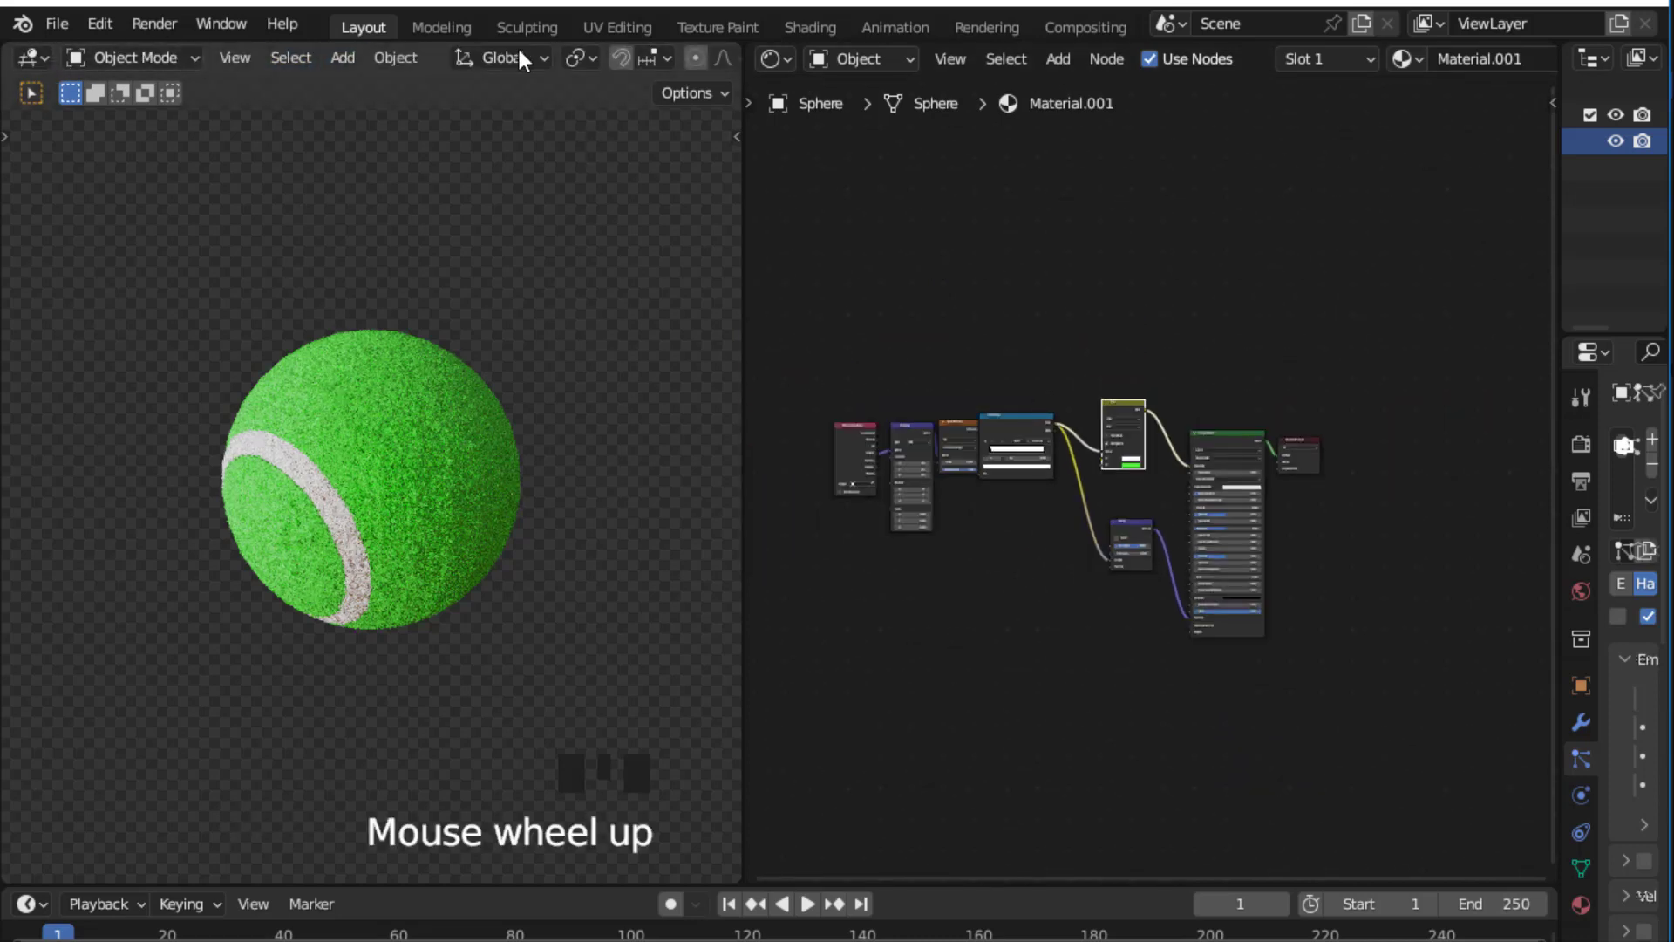
Step: Switch the rendered 3D Viewport to solid shading
{"action": "middle_click_drag", "start_coordinate": [682, 58], "coordinate": [390, 50]}
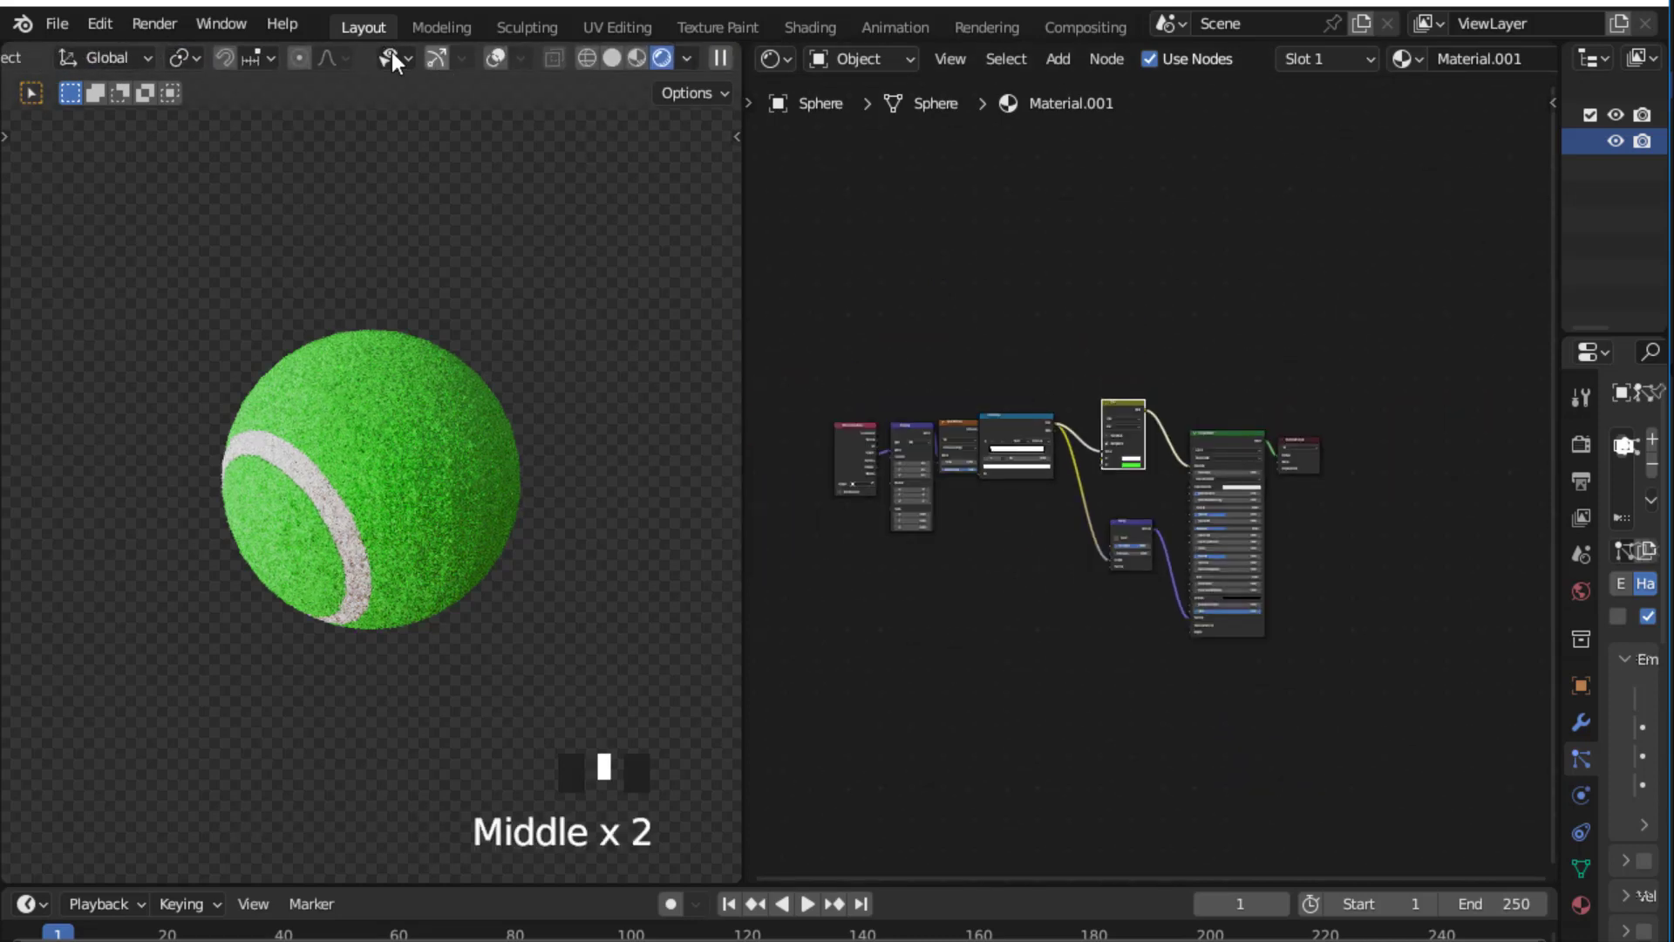
{"action": "left_click", "coordinate": [611, 56]}
{"action": "left_click", "coordinate": [415, 427]}
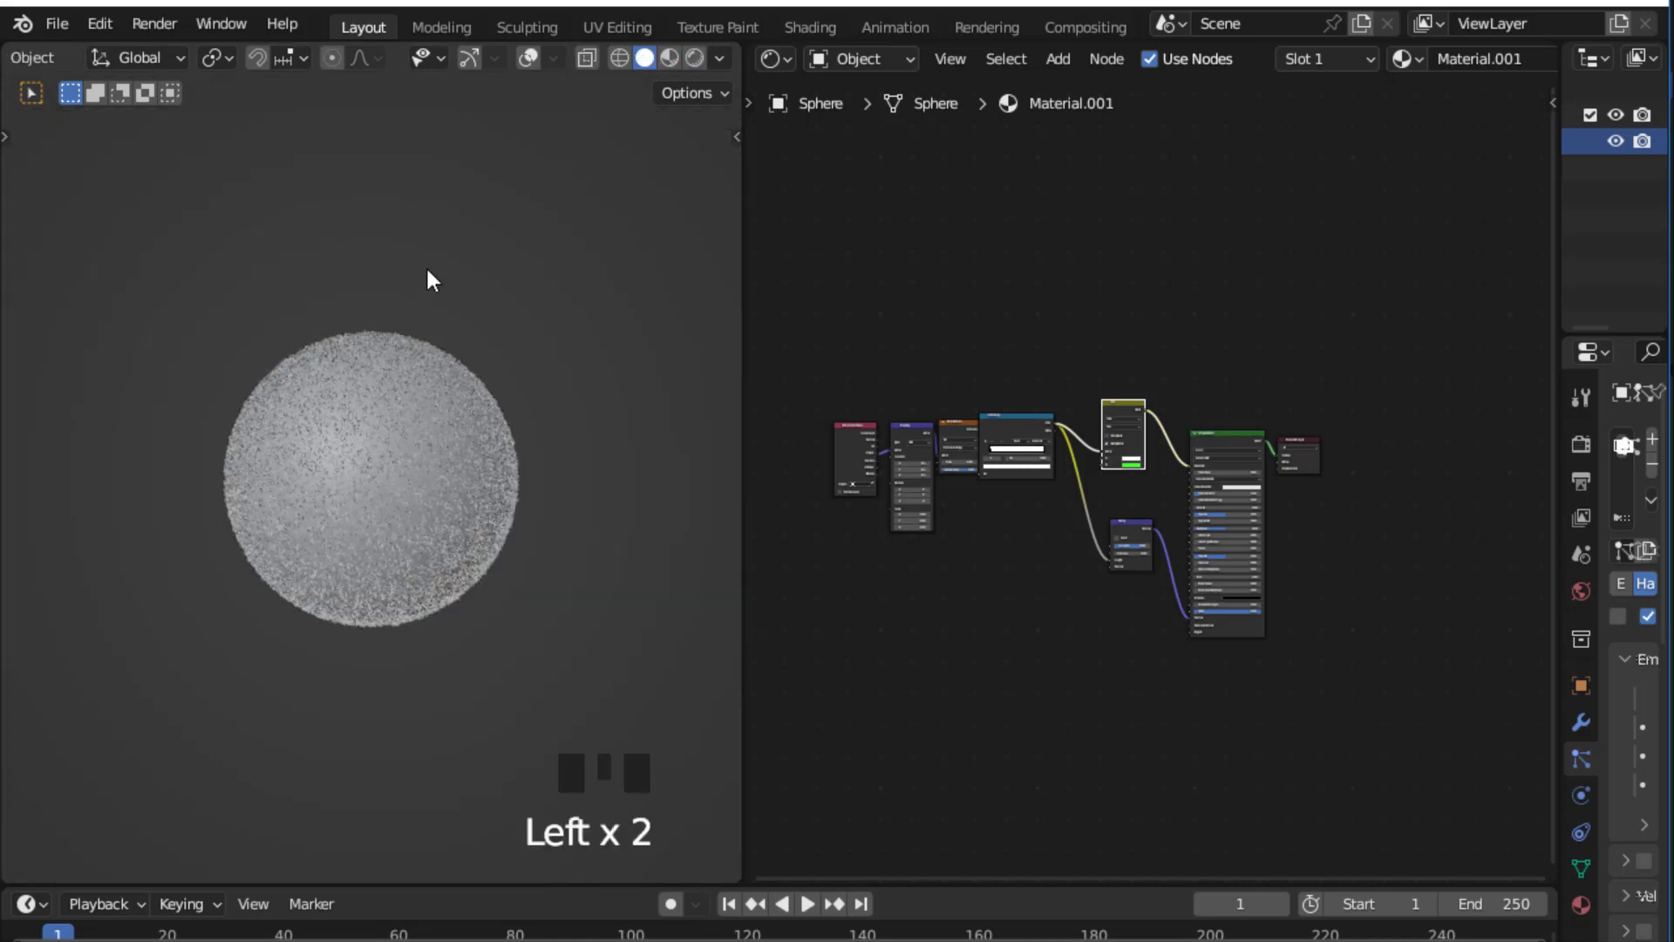
{"action": "scroll", "coordinate": [374, 401], "scroll_direction": "down", "scroll_amount": 5}
{"action": "scroll", "coordinate": [386, 452], "scroll_direction": "up", "scroll_amount": 2}
{"action": "left_click", "coordinate": [373, 458]}
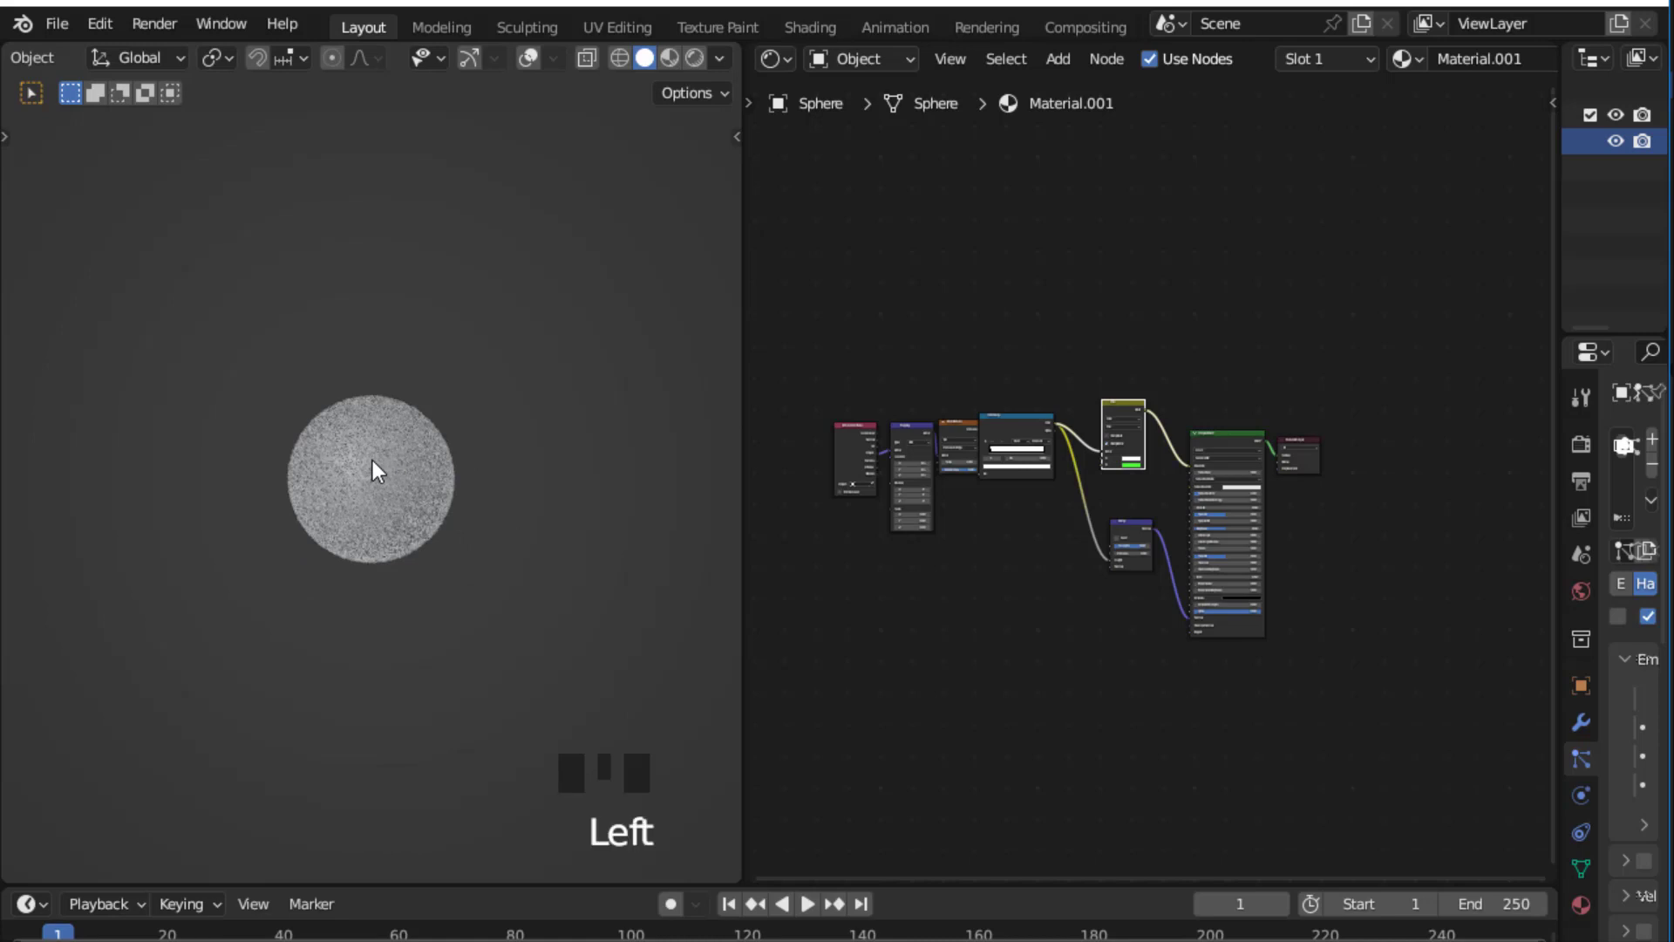
{"action": "key", "text": "shift+d"}
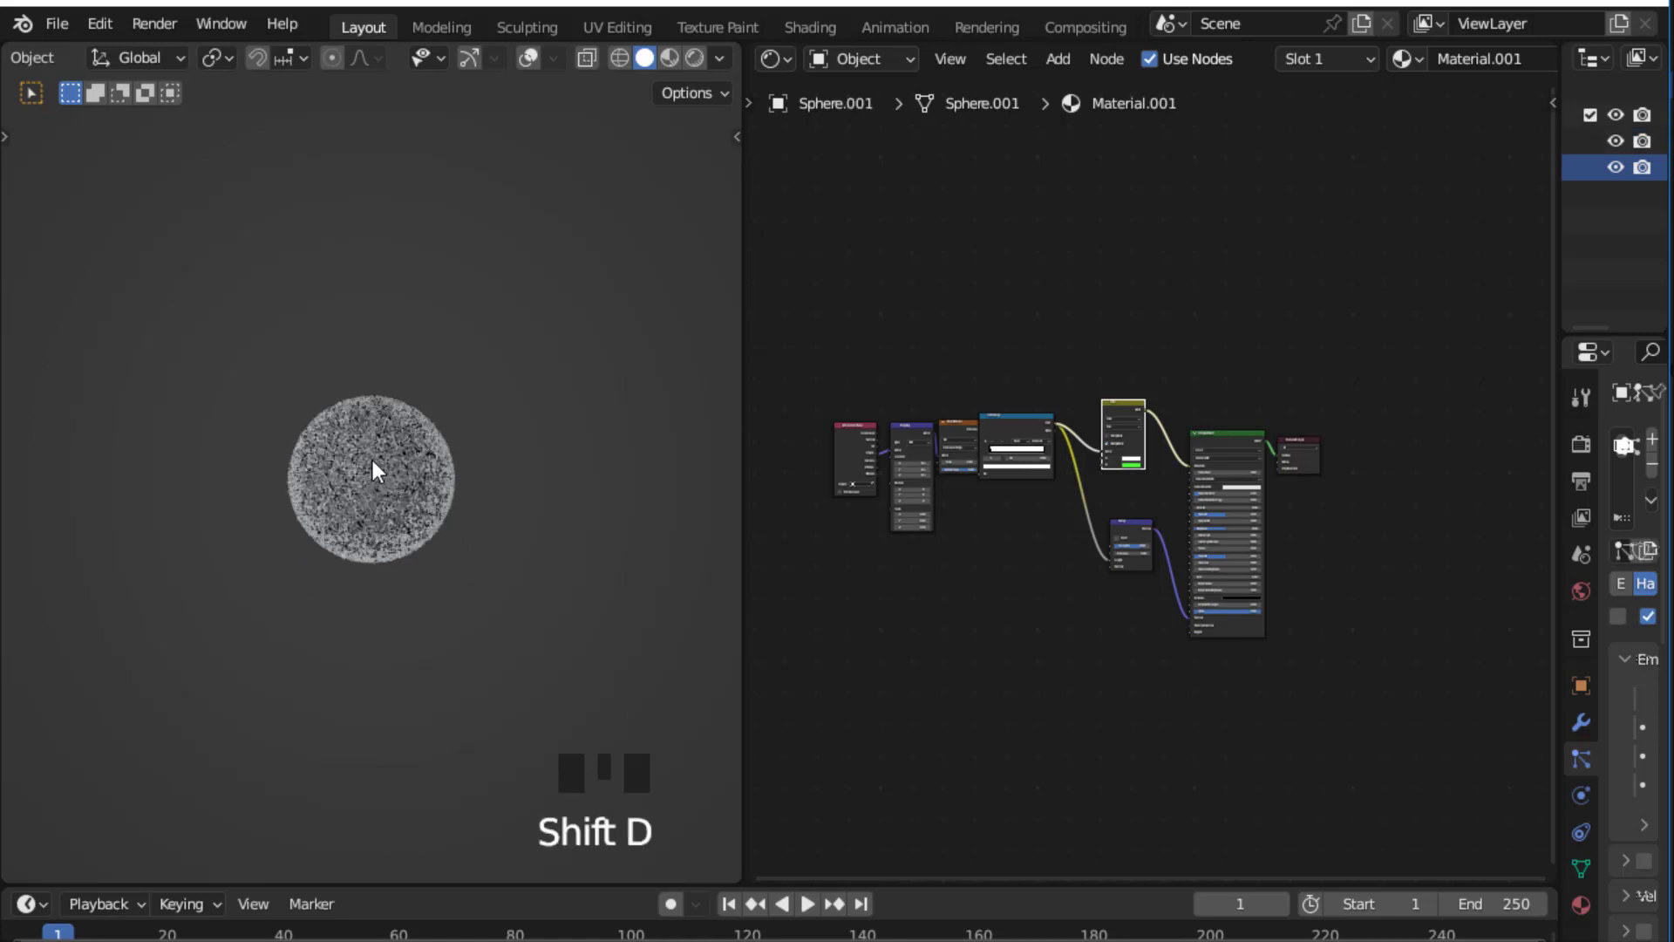
{"action": "key", "text": "x"}
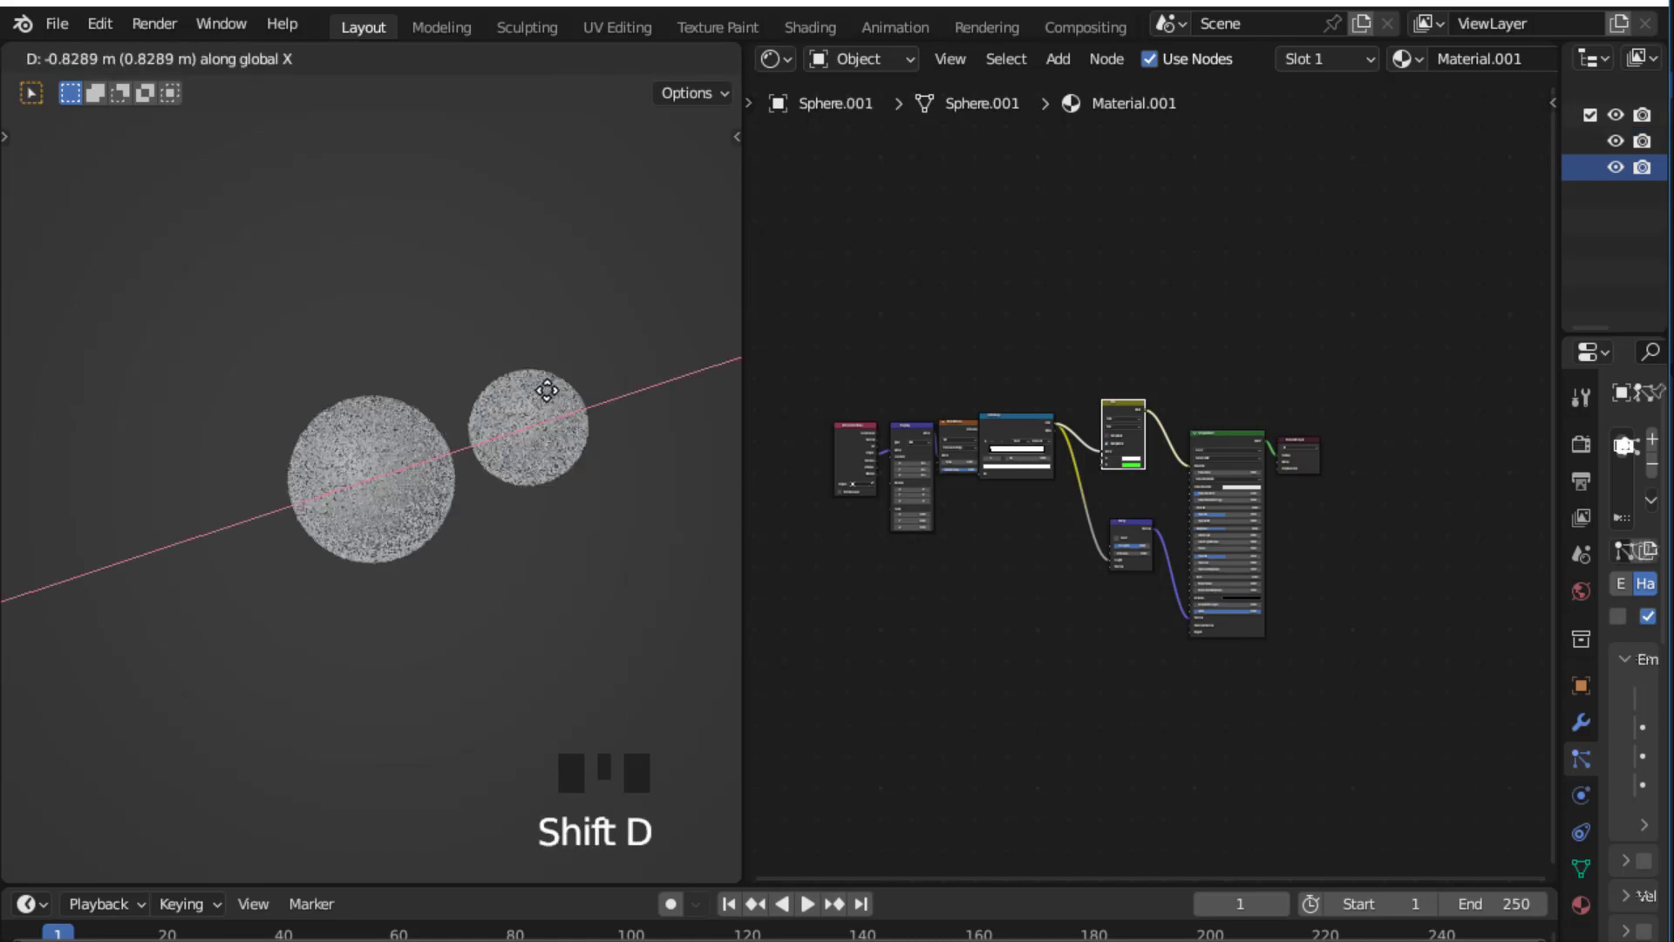
{"action": "left_click", "coordinate": [546, 389]}
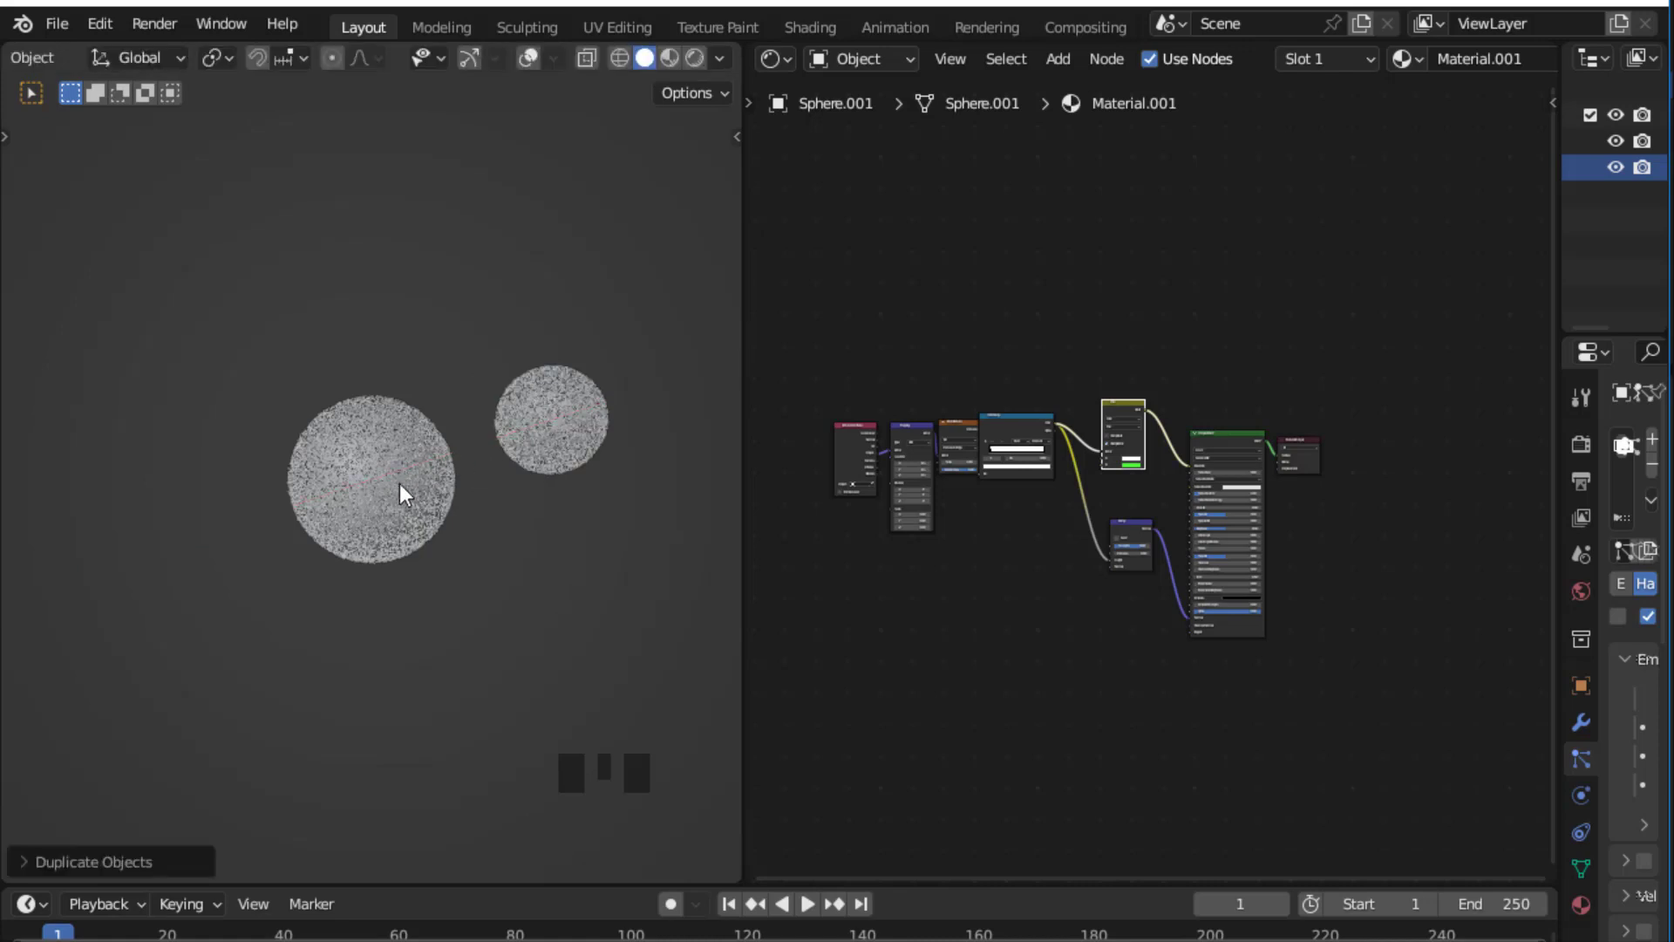
{"action": "key", "text": "ctrl+z"}
Step: Duplicate the ball and place the copy beside it in the positive global Y direction, leaving a small gap
{"action": "left_click", "coordinate": [394, 487]}
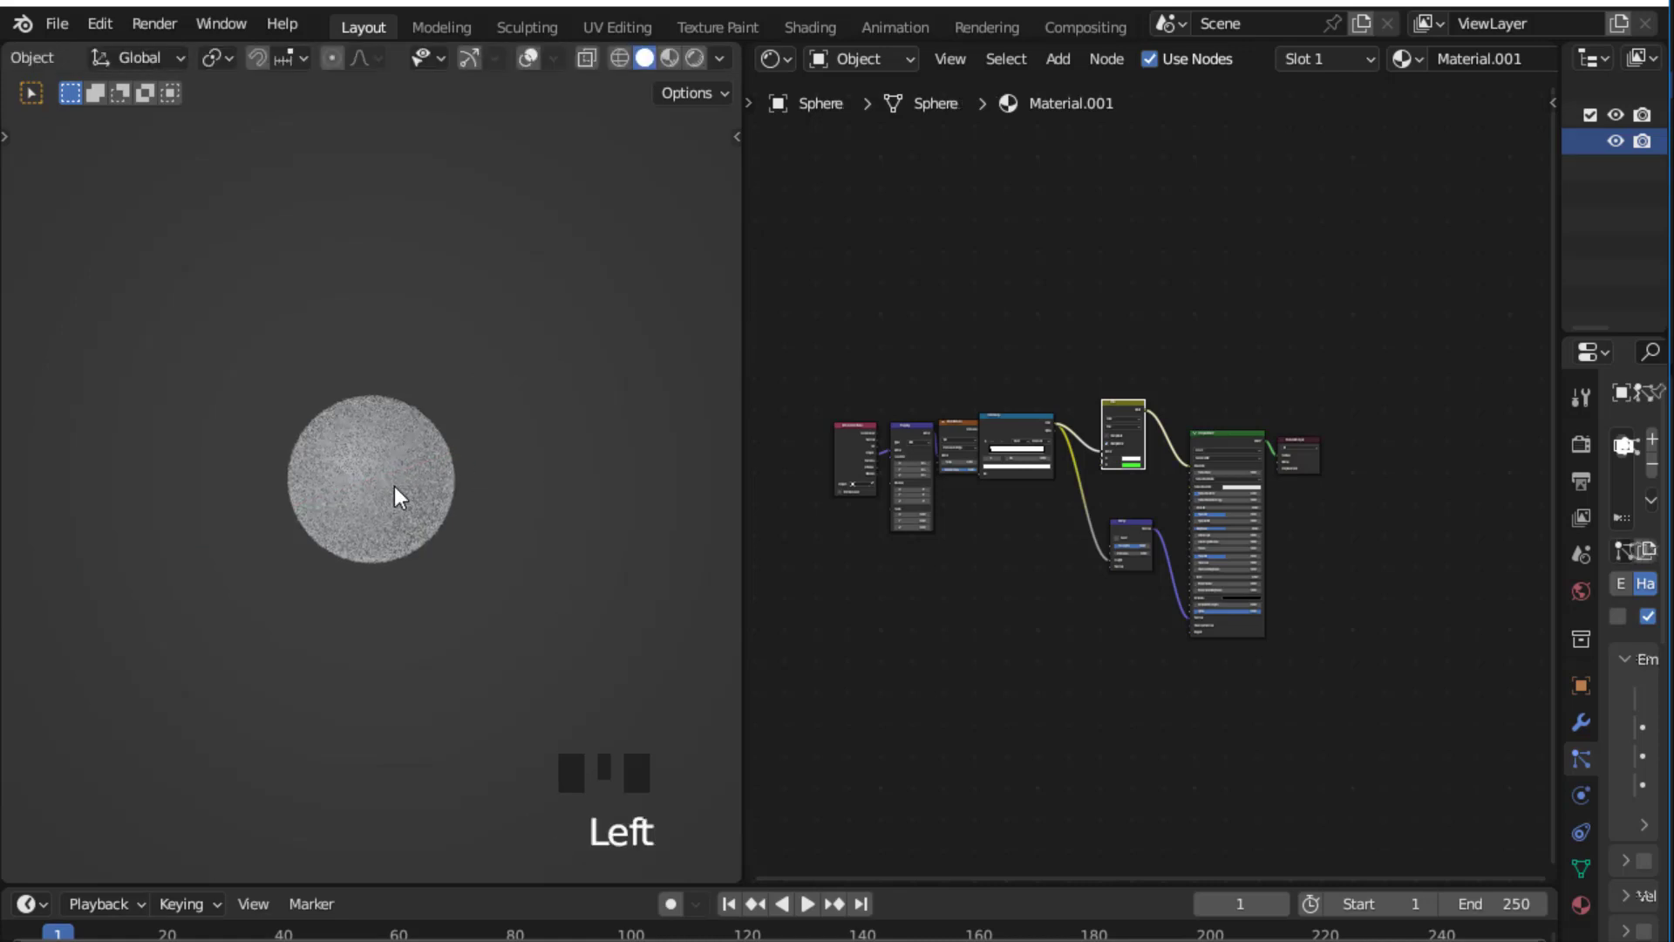
{"action": "key", "text": "shift+d"}
{"action": "key", "text": "y"}
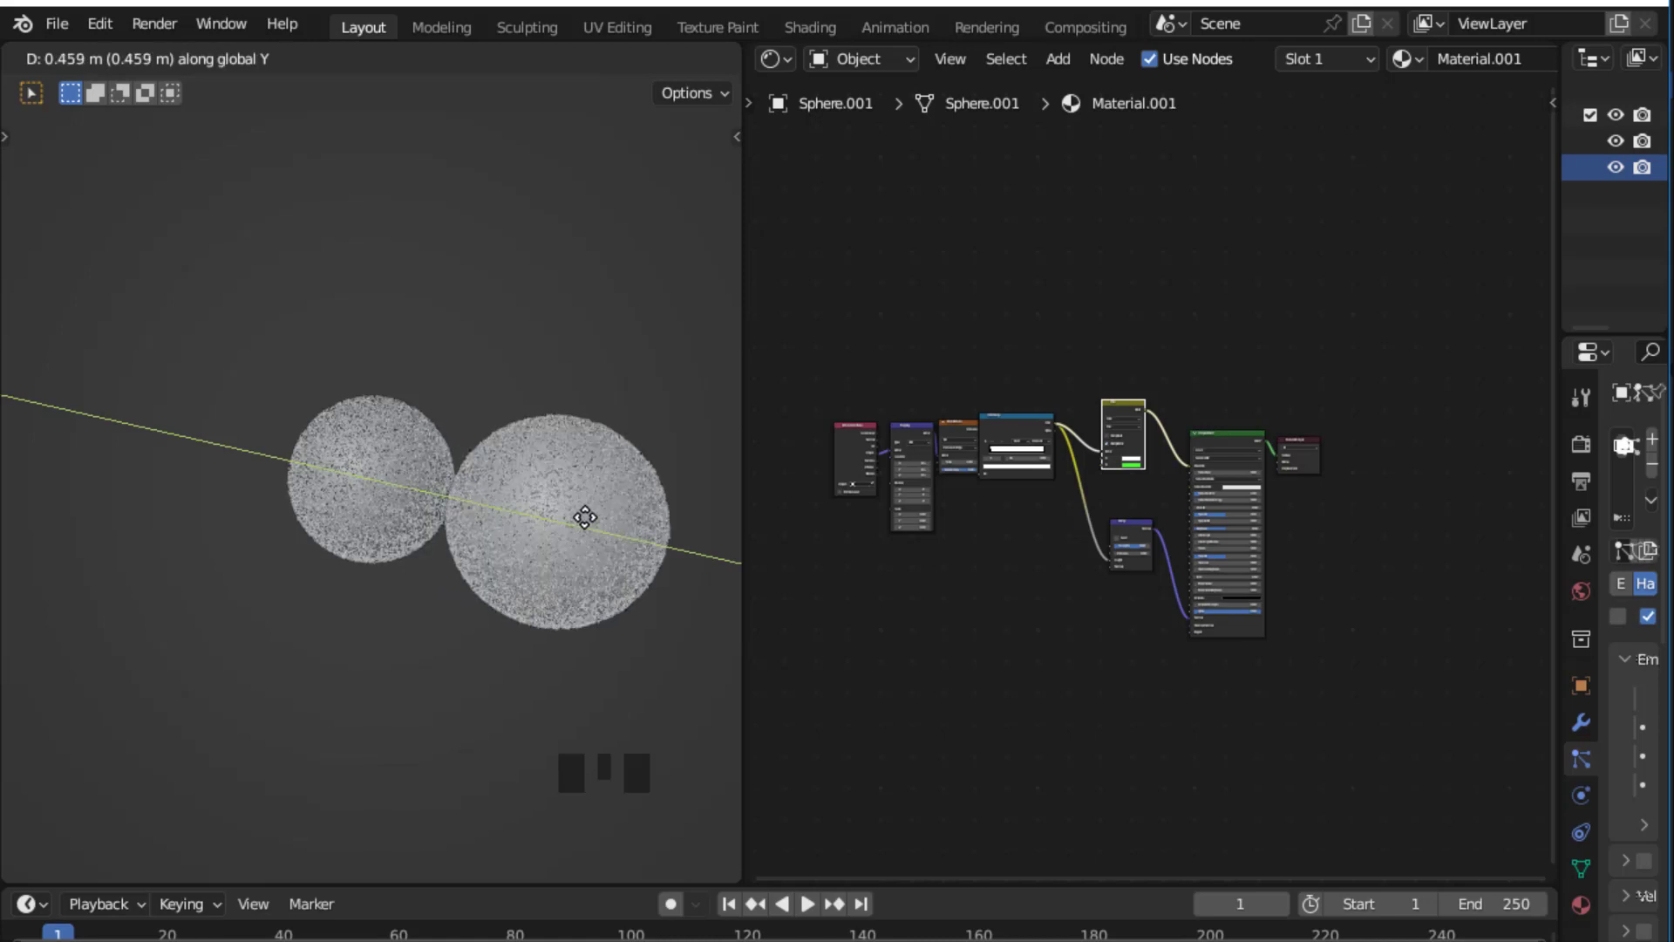
{"action": "left_click", "coordinate": [385, 500]}
Step: Duplicate the original ball again and move the copy about 0.65 m in the negative global Y direction
{"action": "left_click", "coordinate": [386, 501]}
{"action": "left_click", "coordinate": [386, 501]}
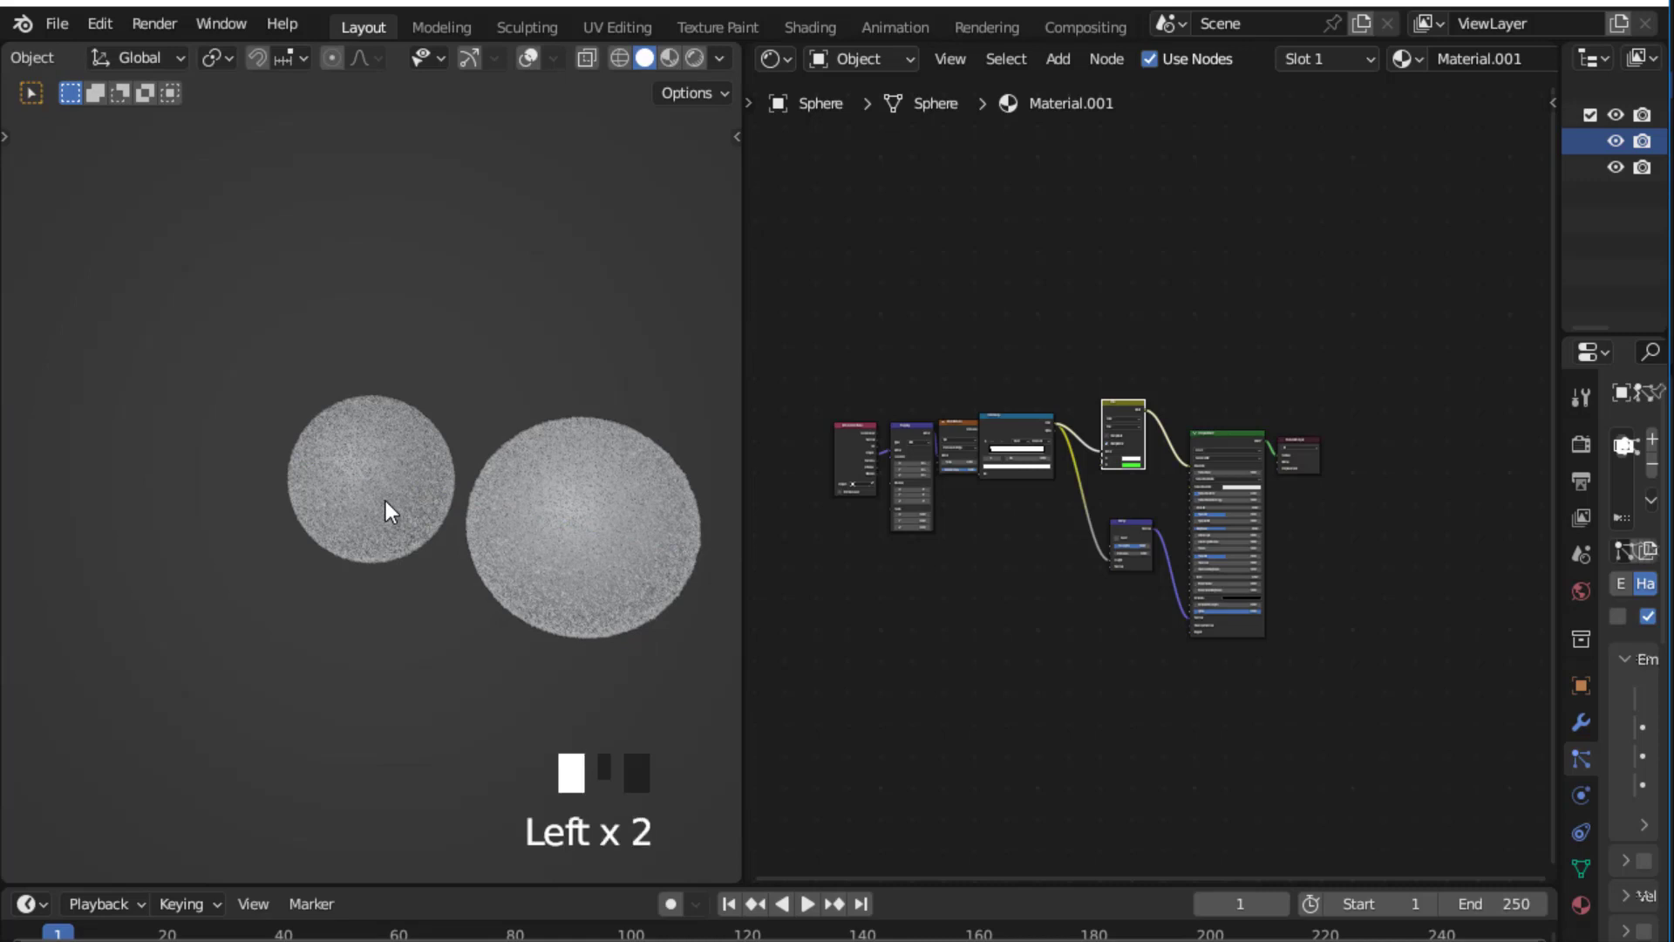
{"action": "key", "text": "shift+d"}
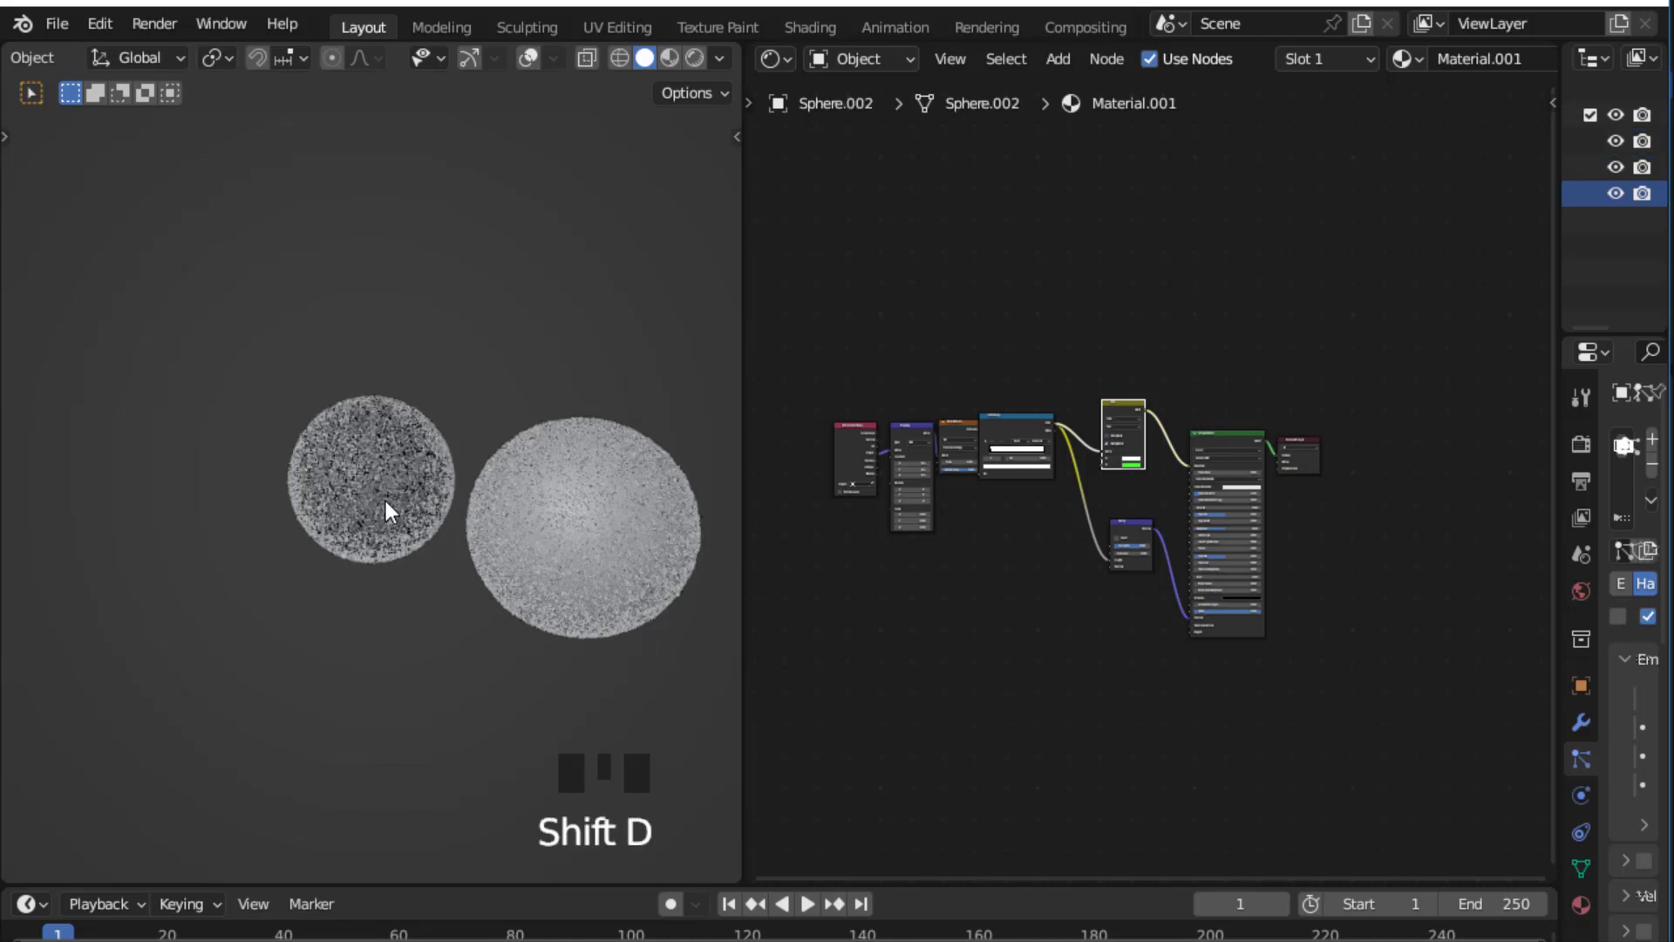
{"action": "key", "text": "y"}
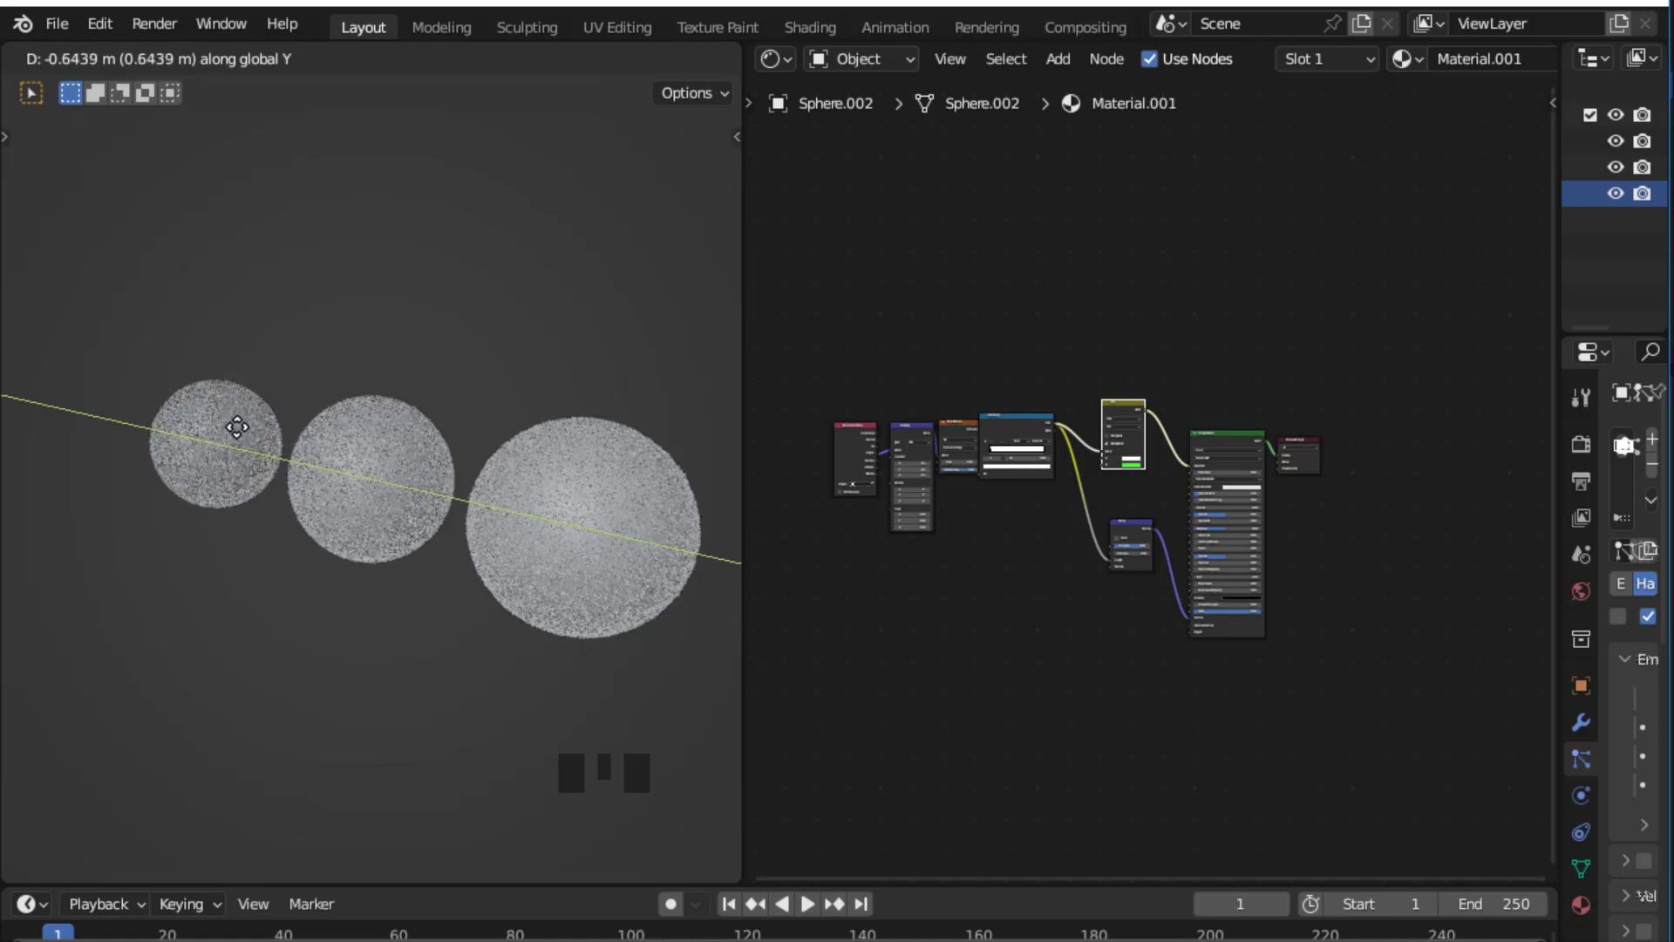
{"action": "left_click", "coordinate": [291, 434]}
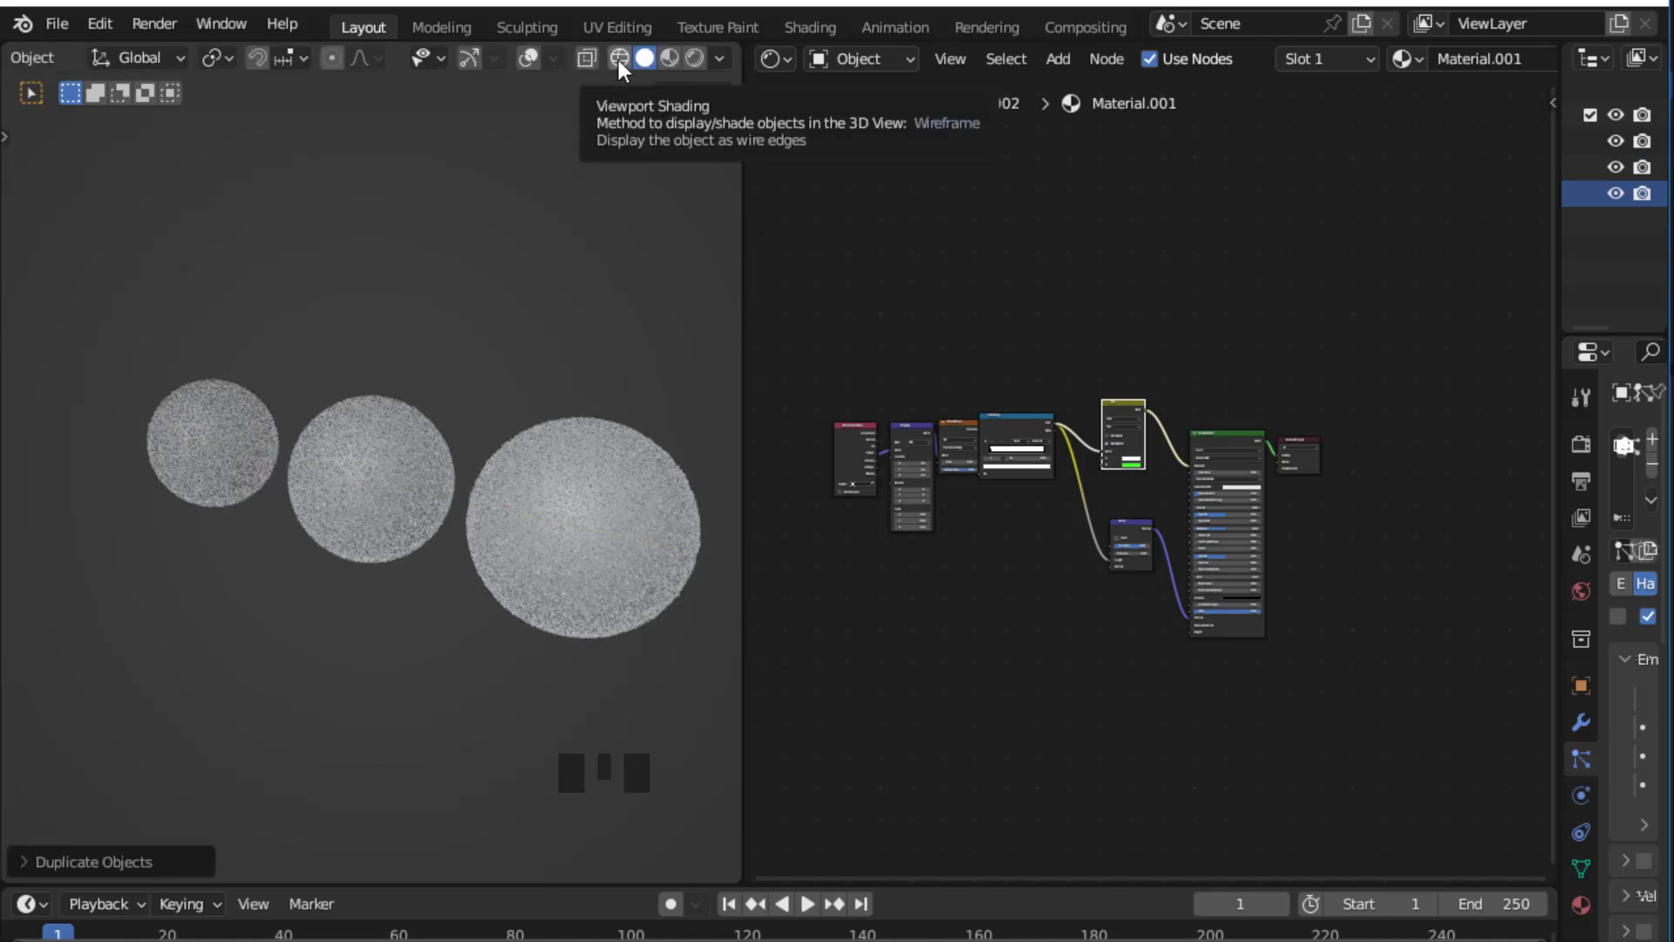
Step: Switch the 3D Viewport to rendered shading and give the middle ball its own copy of the shared material
{"action": "left_click", "coordinate": [695, 59]}
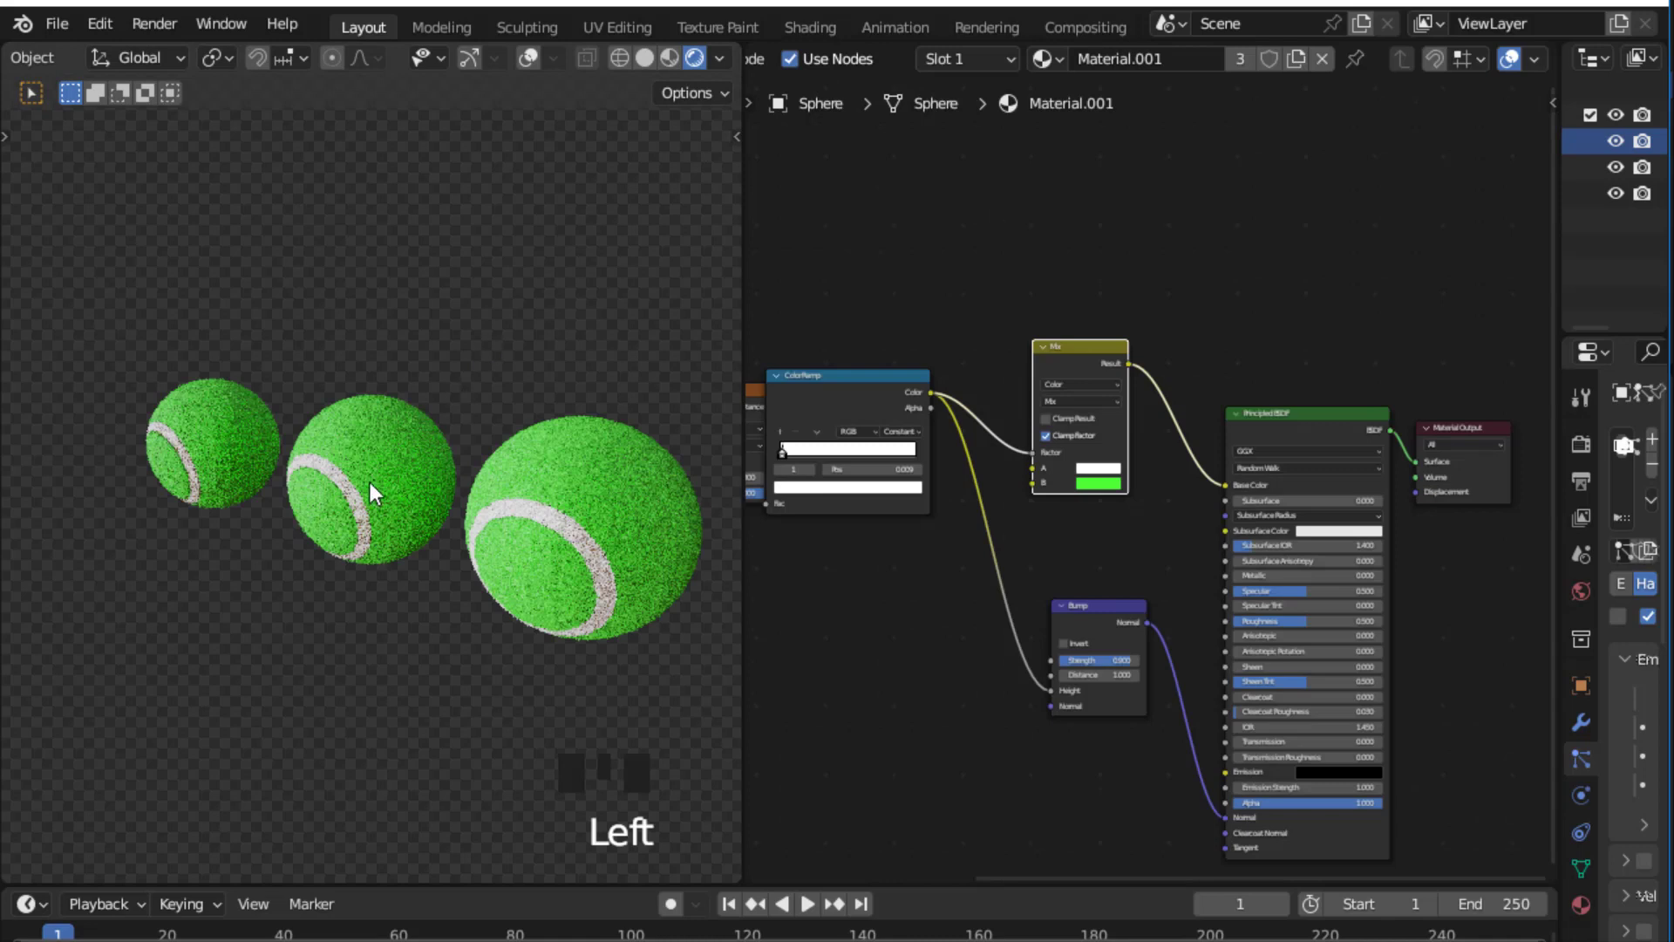
{"action": "left_click", "coordinate": [1143, 238]}
{"action": "scroll", "coordinate": [1076, 237], "scroll_direction": "down", "scroll_amount": 2}
{"action": "middle_click_drag", "start_coordinate": [1076, 237], "coordinate": [1114, 235]}
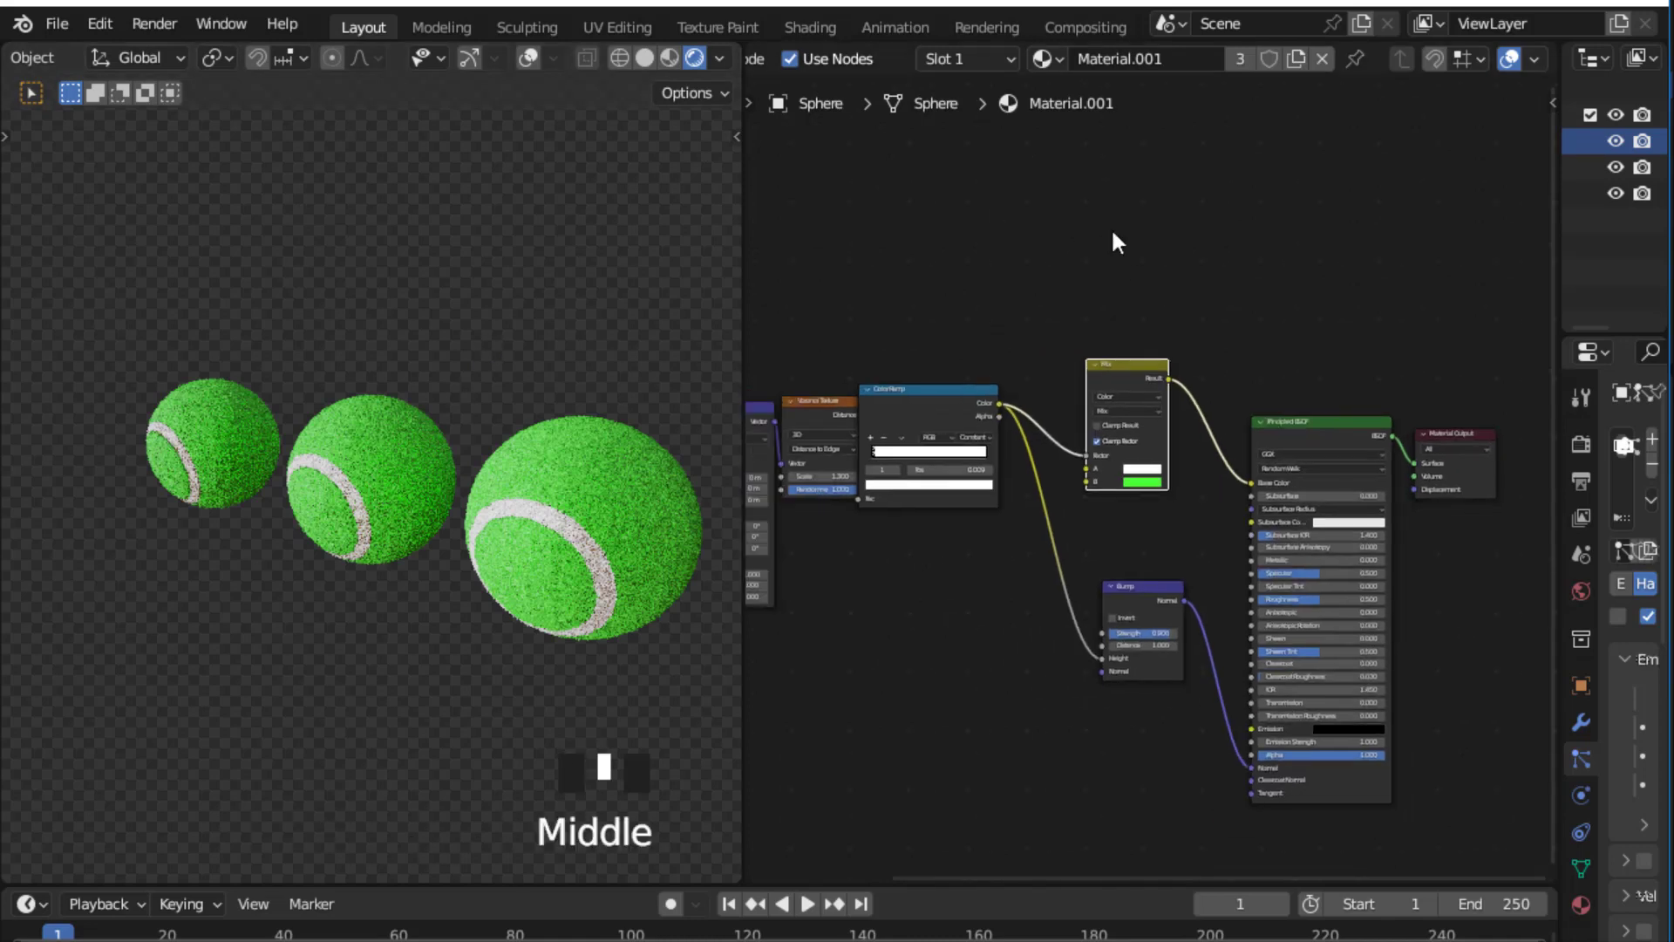
{"action": "left_click", "coordinate": [1289, 61]}
{"action": "left_click", "coordinate": [1256, 58]}
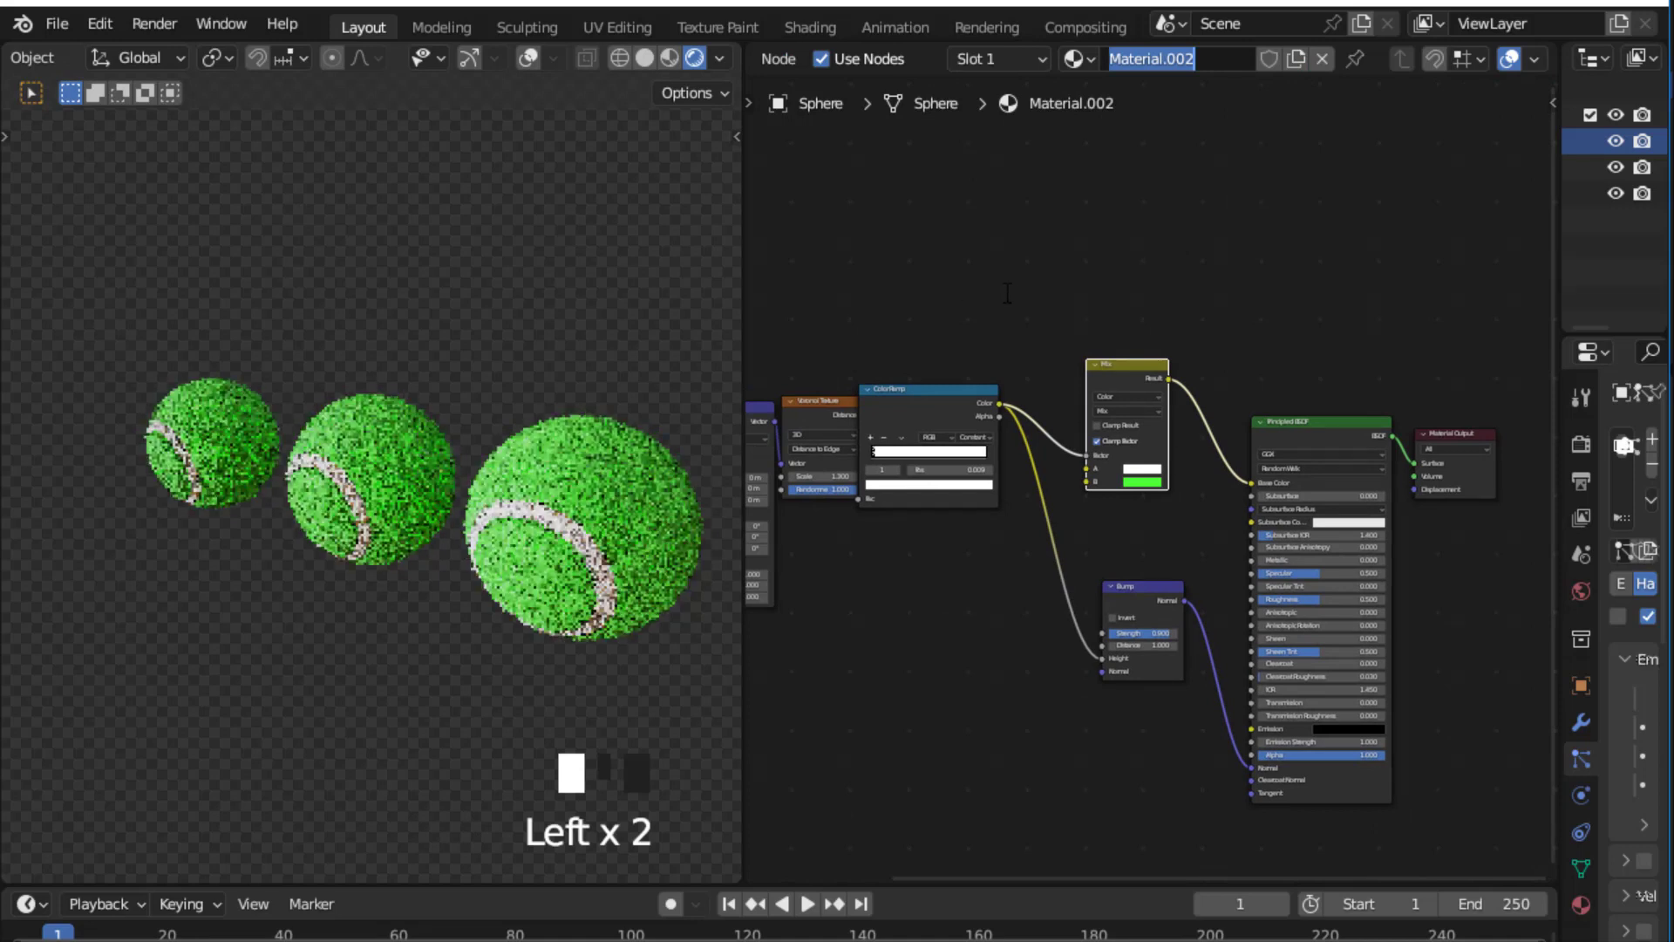
Step: Change the B color of the middle ball's Mix node to yellow, hex FFEF74
{"action": "scroll", "coordinate": [1090, 276], "scroll_direction": "up", "scroll_amount": 7}
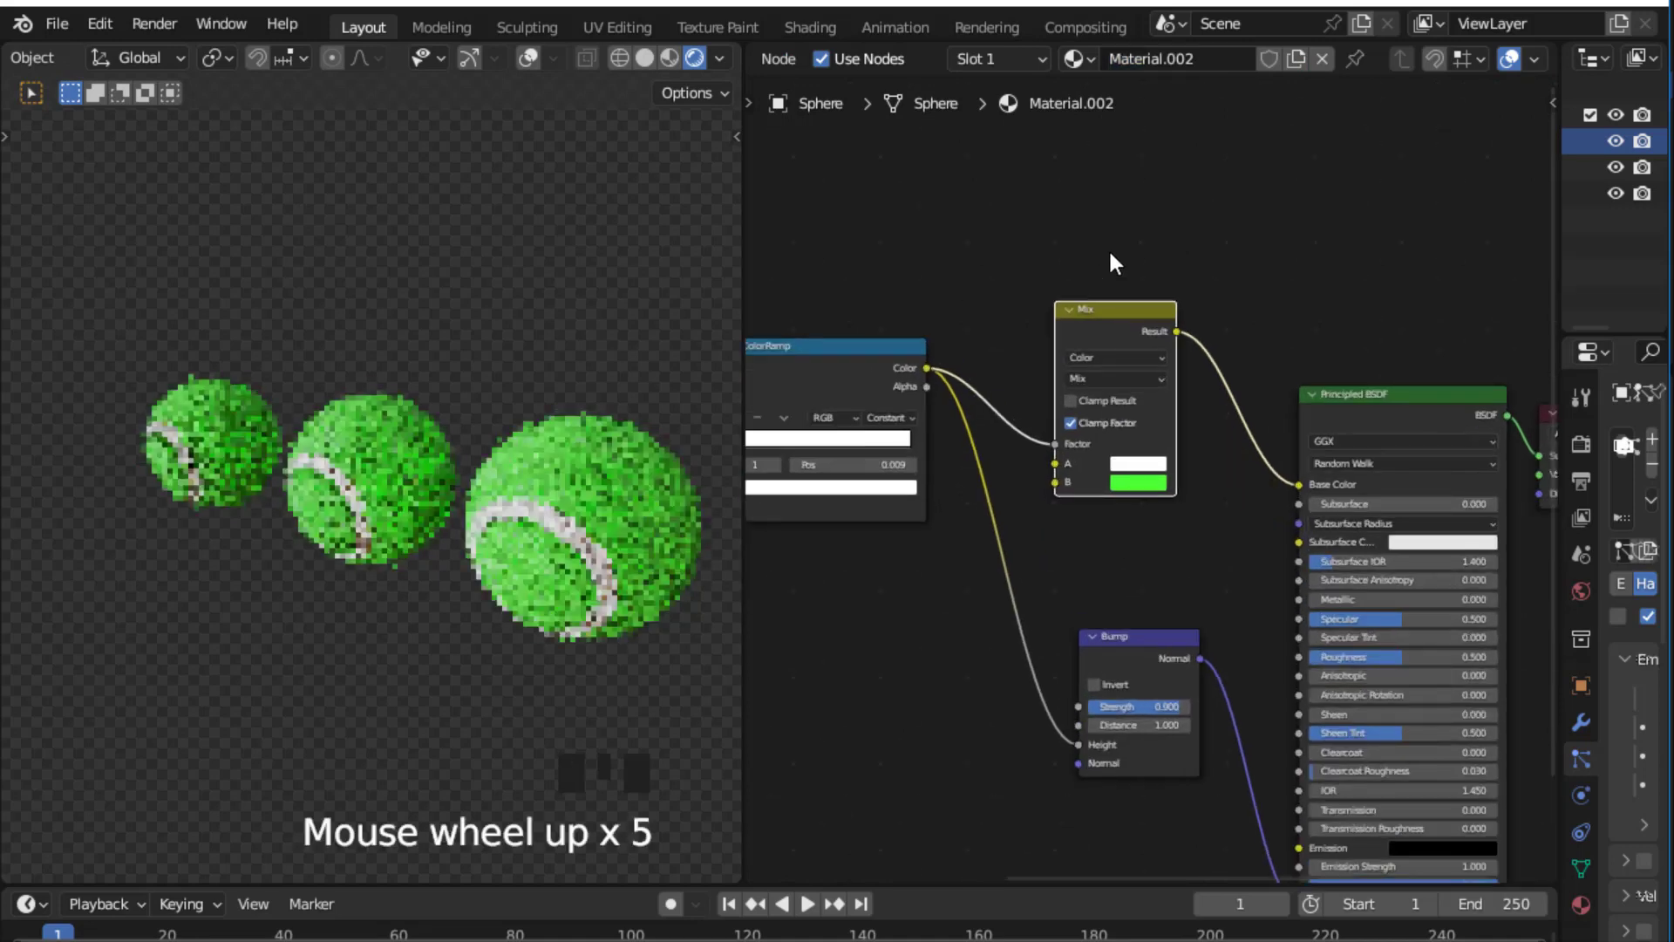
{"action": "scroll", "coordinate": [1275, 200], "scroll_direction": "up", "scroll_amount": 3}
{"action": "middle_click_drag", "start_coordinate": [1275, 210], "coordinate": [1260, 277]}
{"action": "scroll", "coordinate": [1259, 276], "scroll_direction": "up", "scroll_amount": 3}
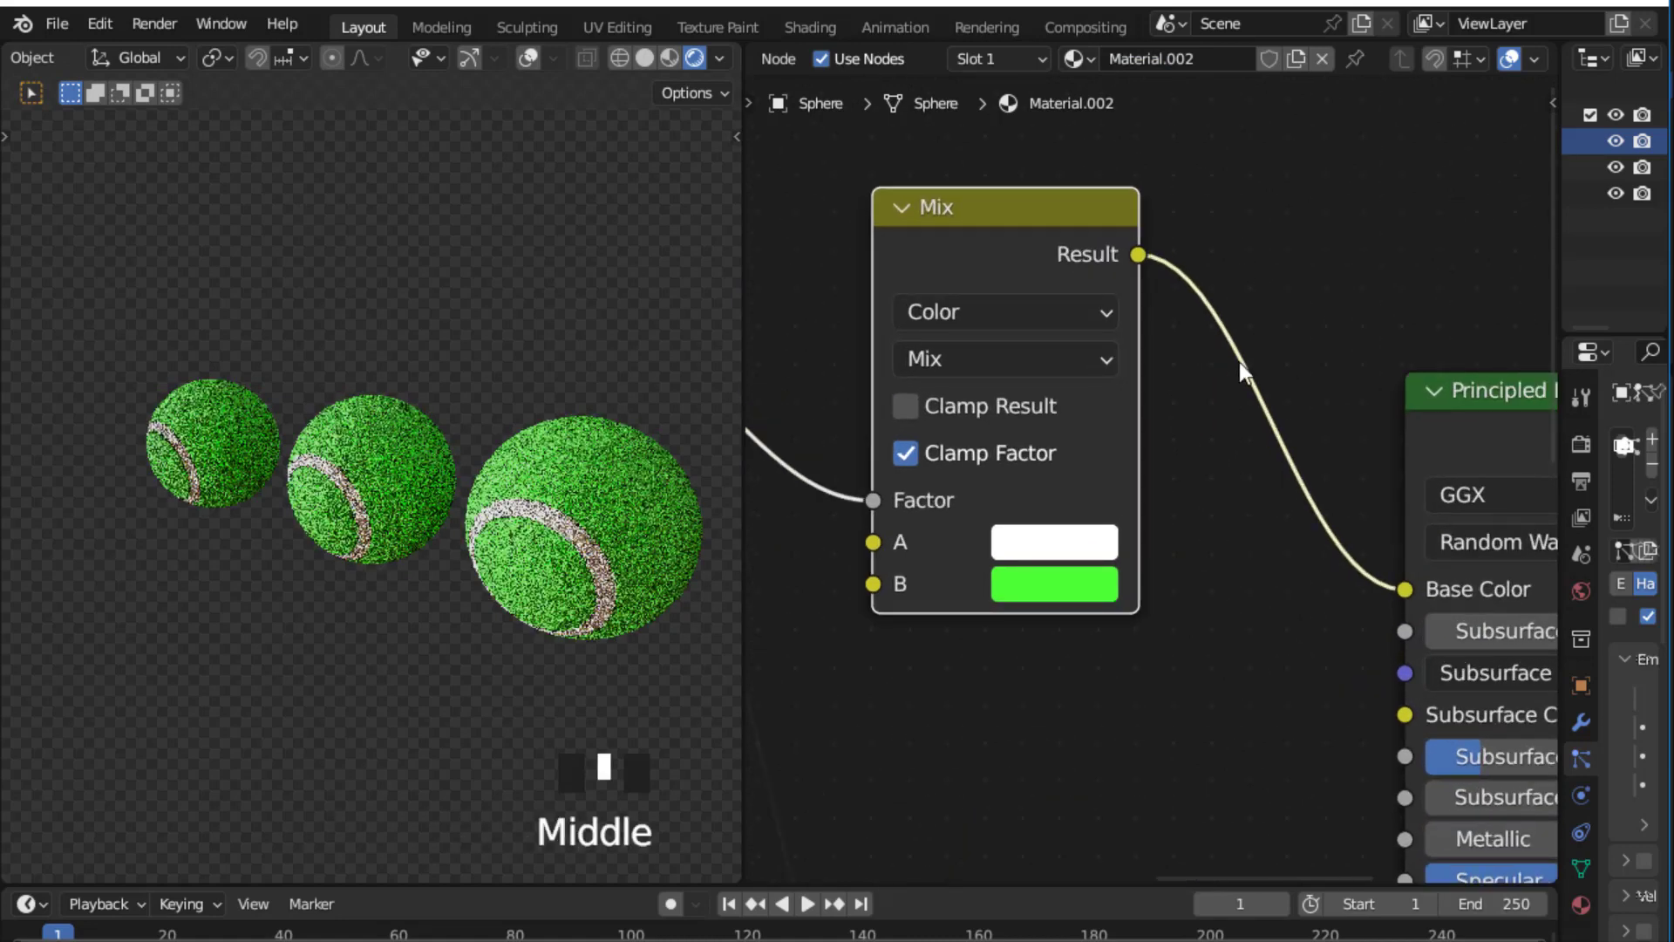
{"action": "left_click", "coordinate": [1033, 585]}
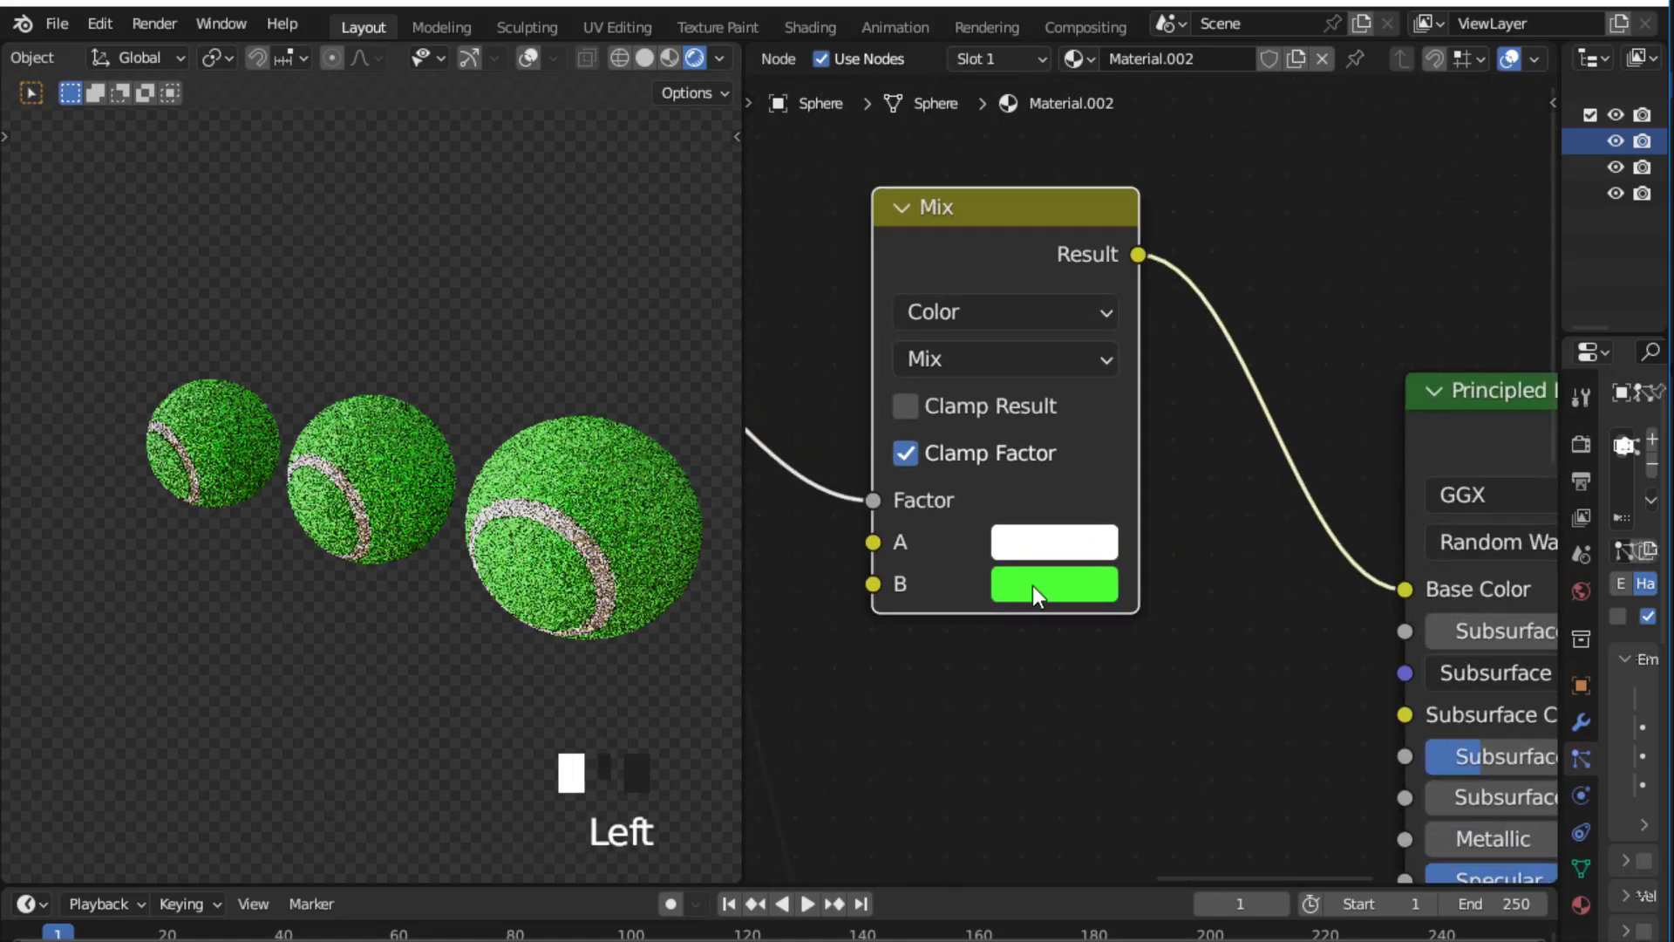
{"action": "left_click_drag", "start_coordinate": [1053, 145], "coordinate": [1089, 224]}
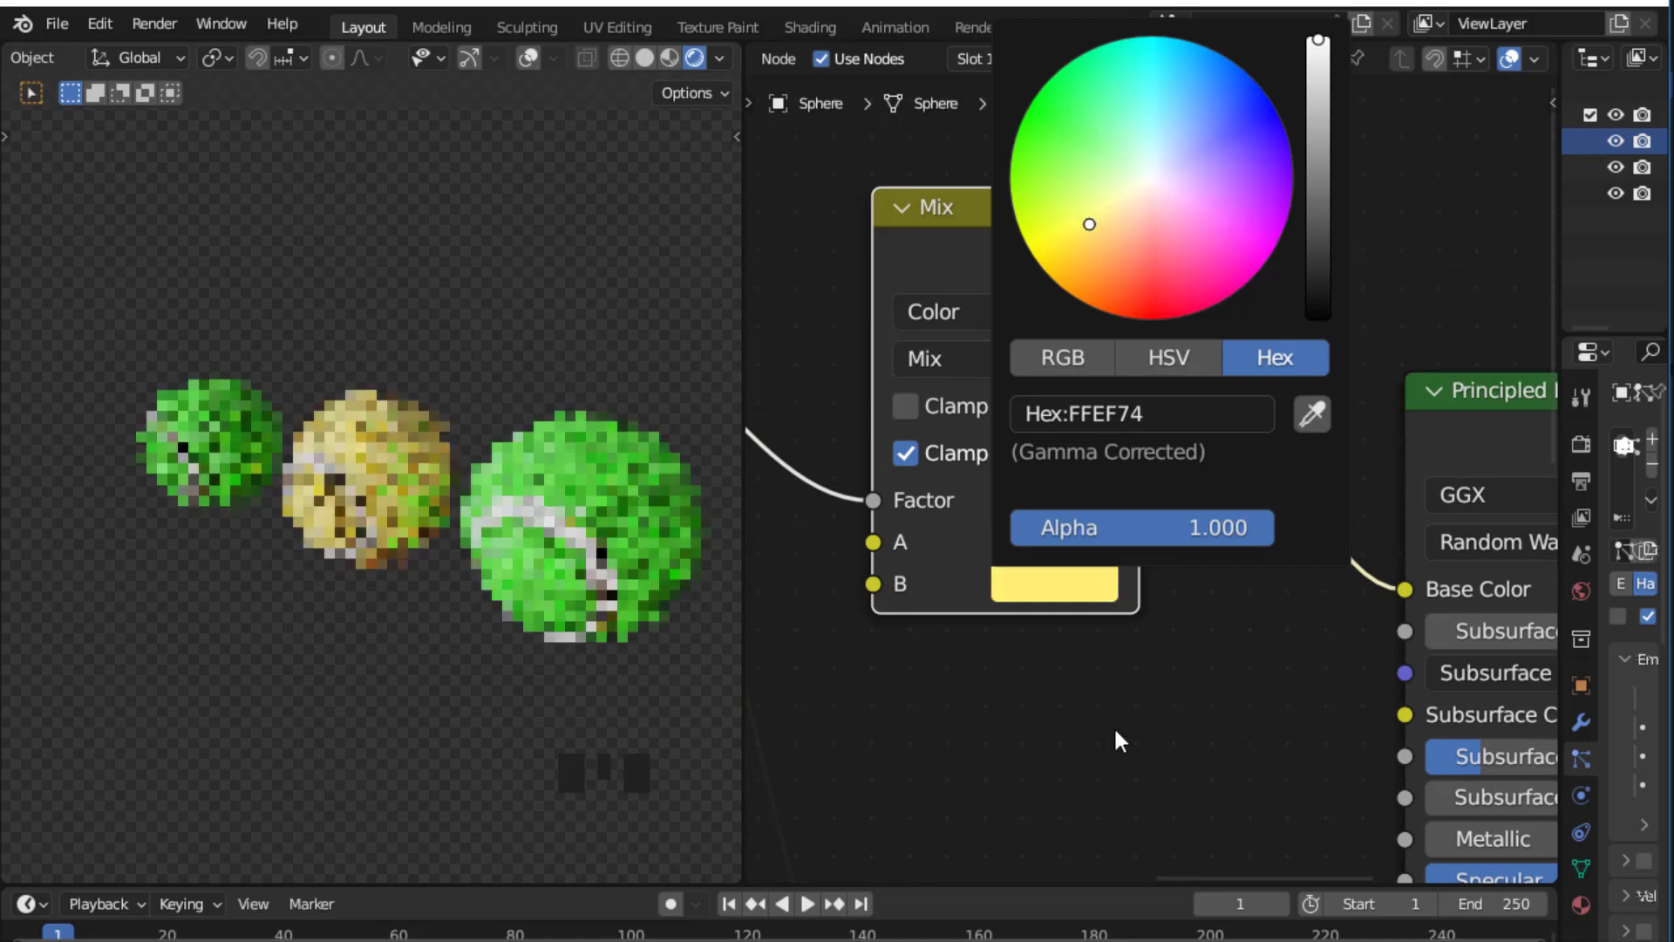
{"action": "left_click", "coordinate": [908, 625]}
Step: Give the smallest-looking, farthest ball its own material copy and change its Mix node's B color to pink
{"action": "left_click", "coordinate": [195, 416]}
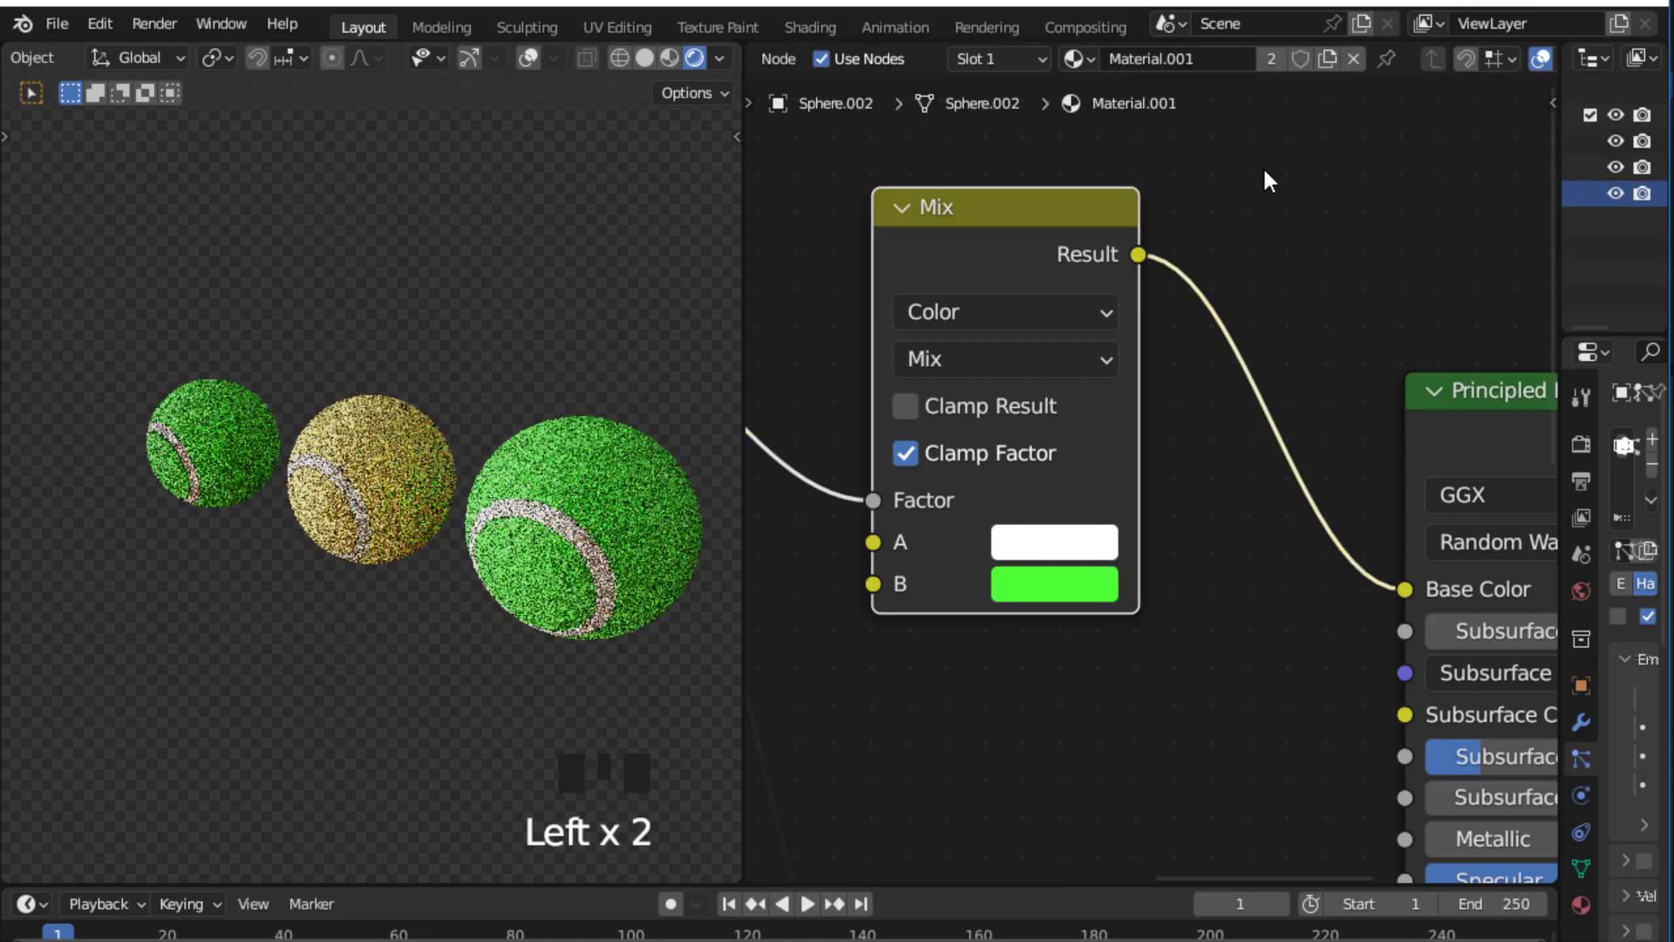
{"action": "left_click", "coordinate": [1319, 56]}
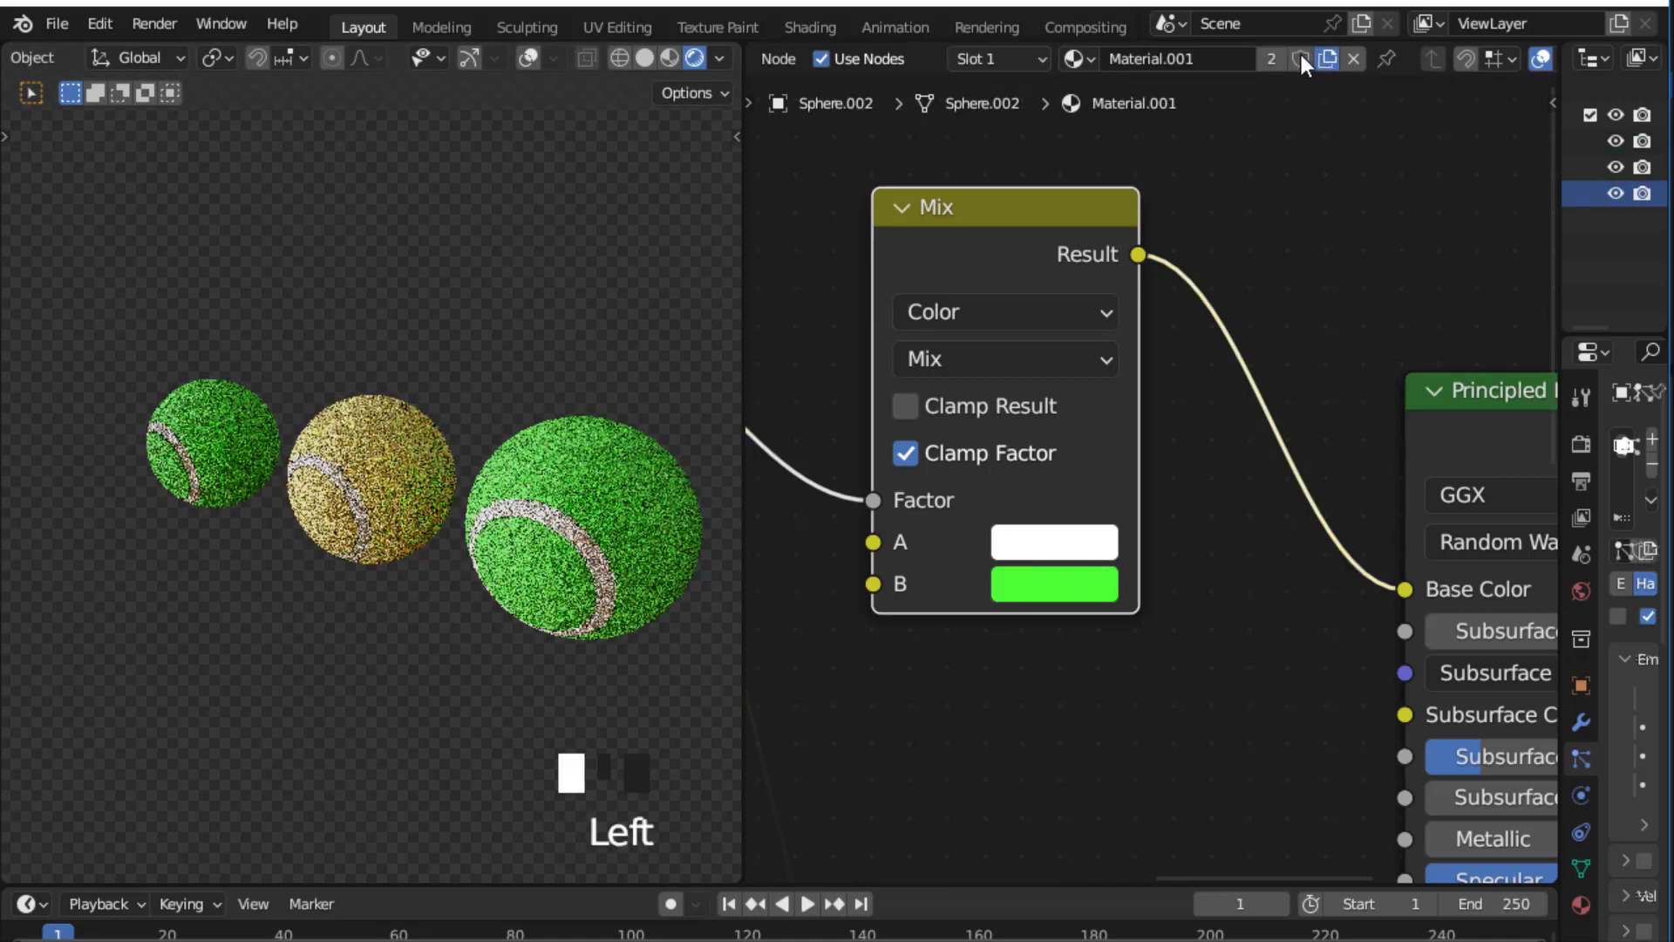
{"action": "left_click", "coordinate": [1302, 55]}
{"action": "left_click", "coordinate": [1248, 287]}
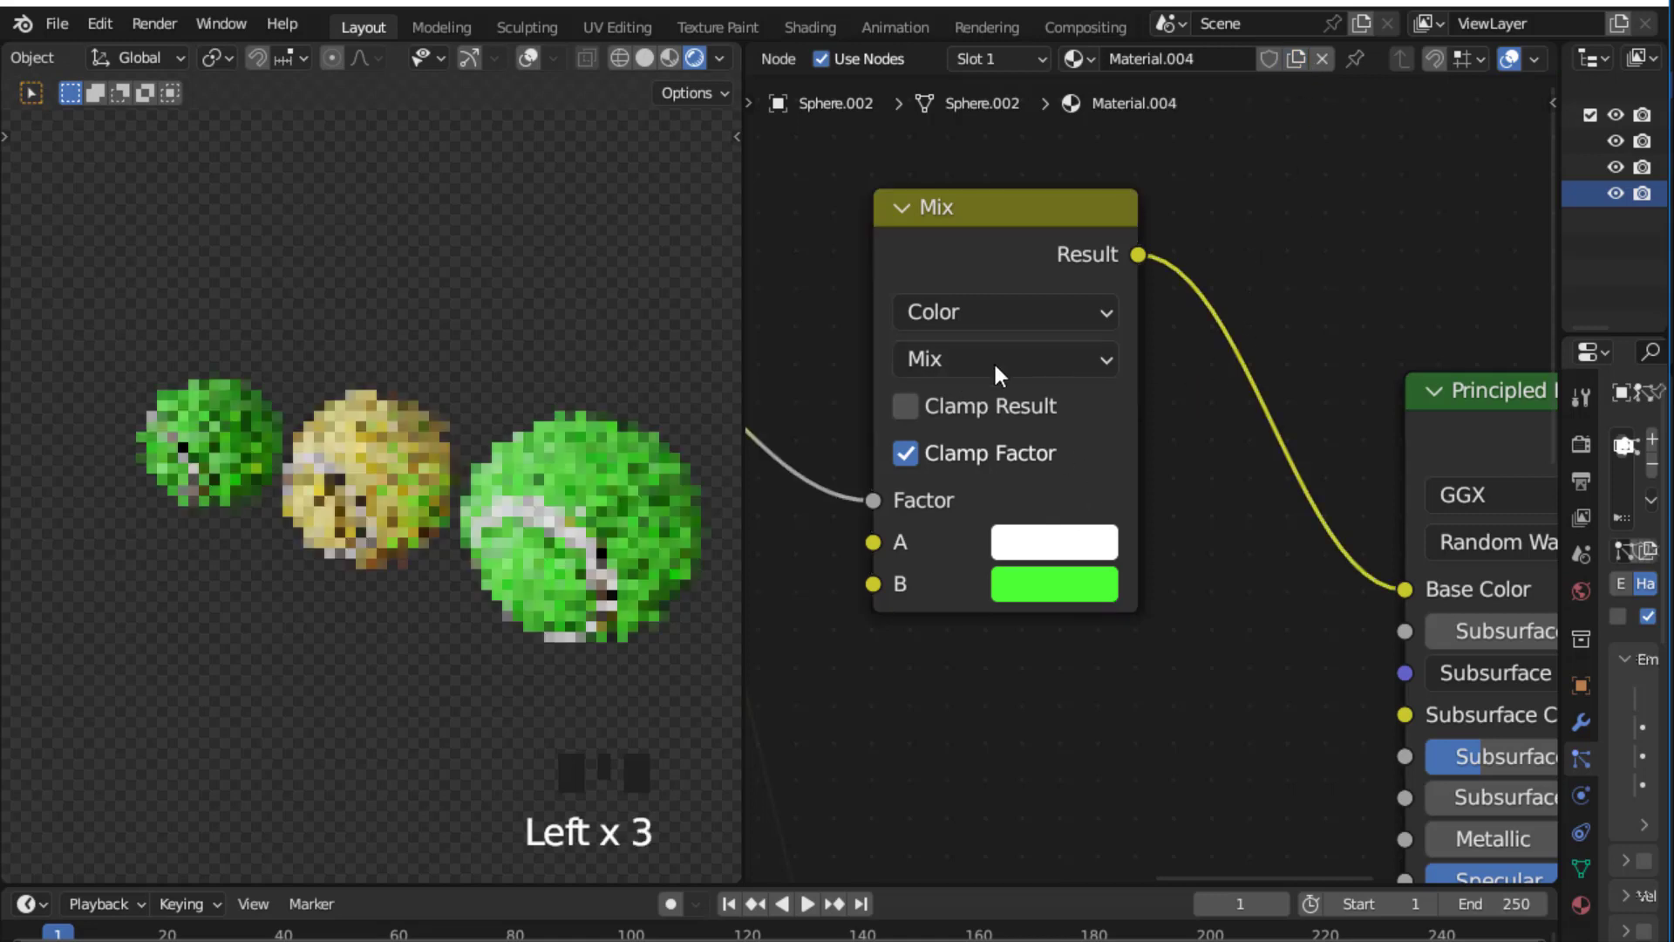
{"action": "left_click", "coordinate": [1018, 584]}
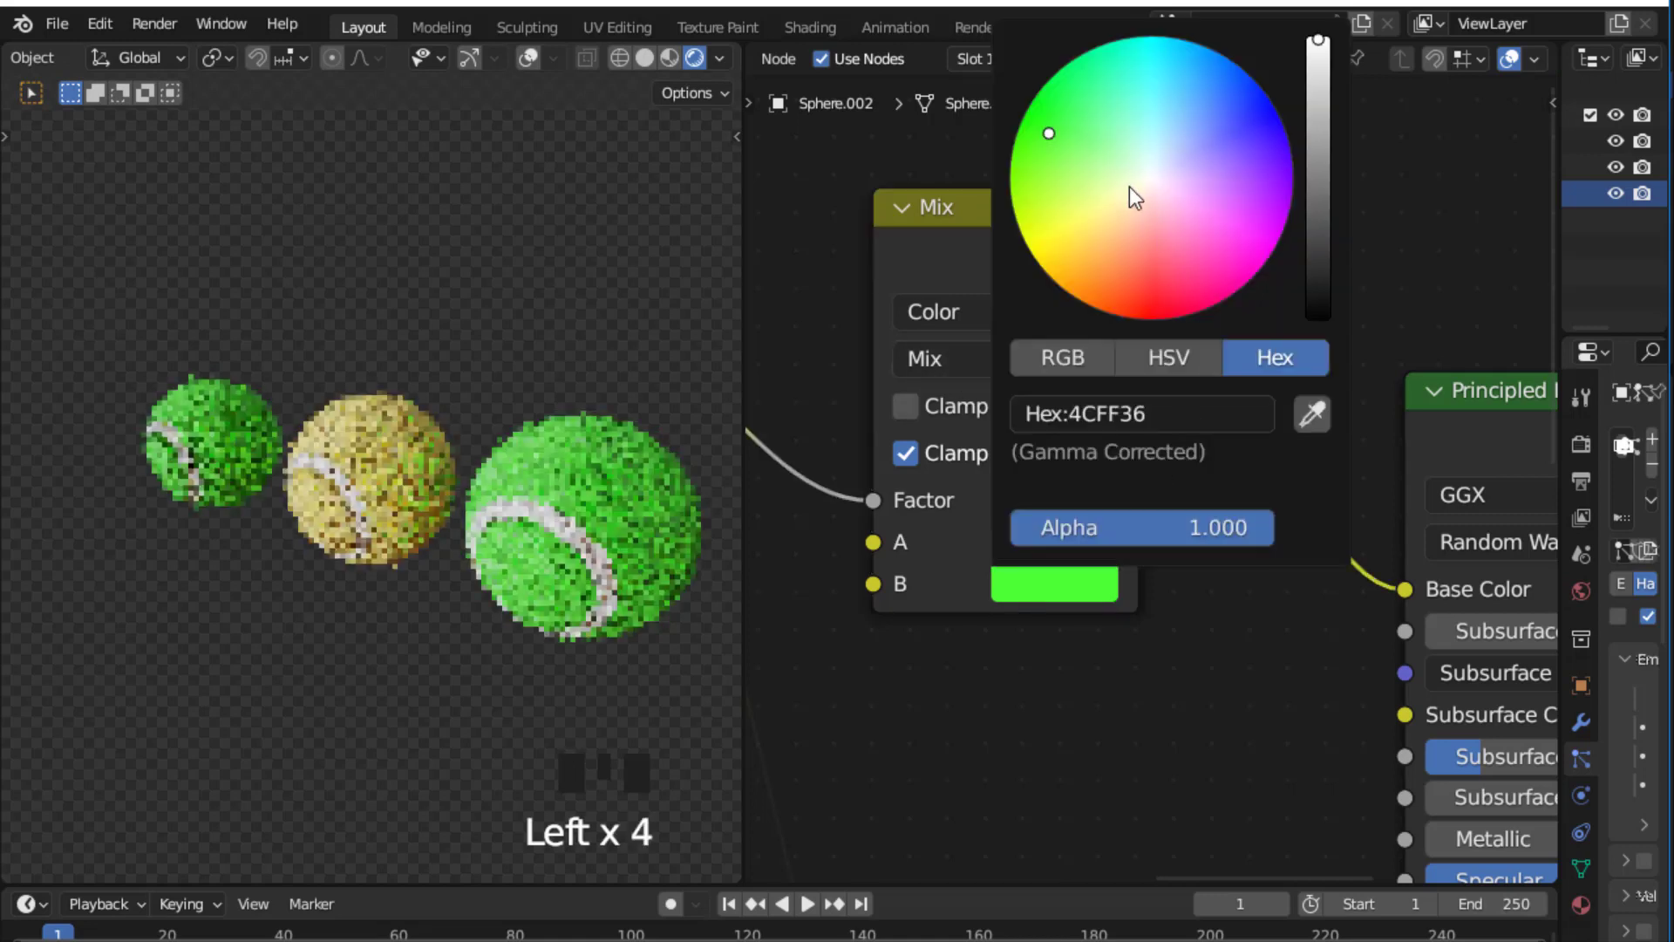
{"action": "left_click_drag", "start_coordinate": [1080, 155], "coordinate": [1196, 224]}
{"action": "scroll", "coordinate": [1089, 221], "scroll_direction": "down", "scroll_amount": 4}
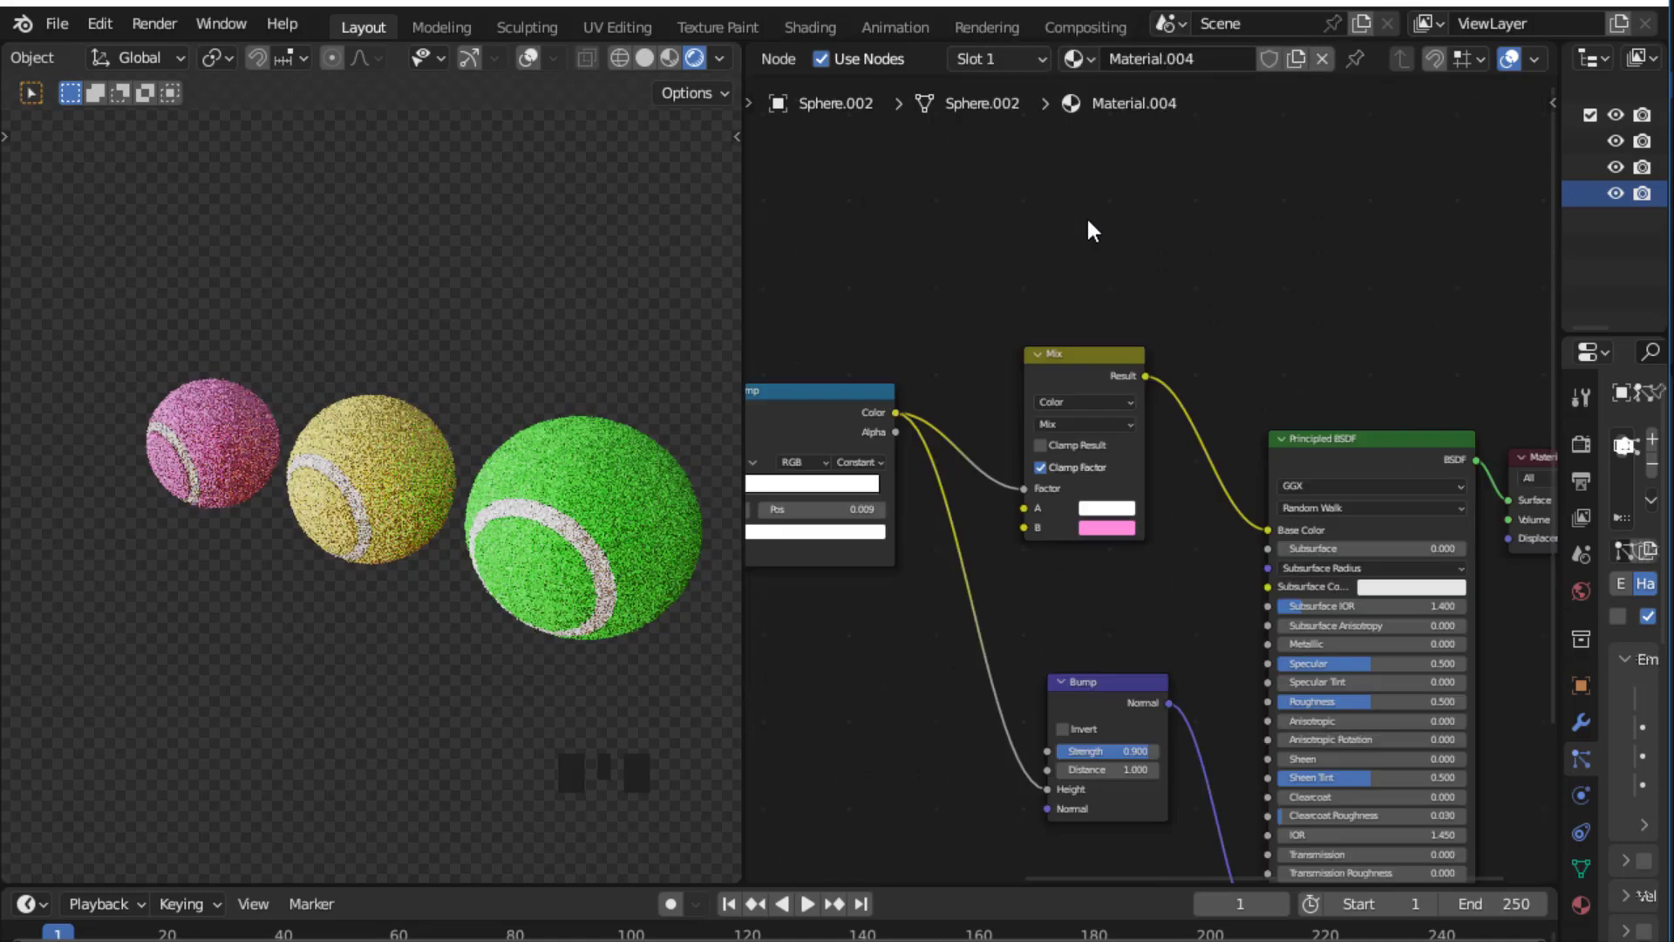
Step: Set the pink ball's Principled BSDF to Roughness 0.809, Sheen 1.000 and Sheen Tint 1.000
{"action": "scroll", "coordinate": [1305, 181], "scroll_direction": "up", "scroll_amount": 3}
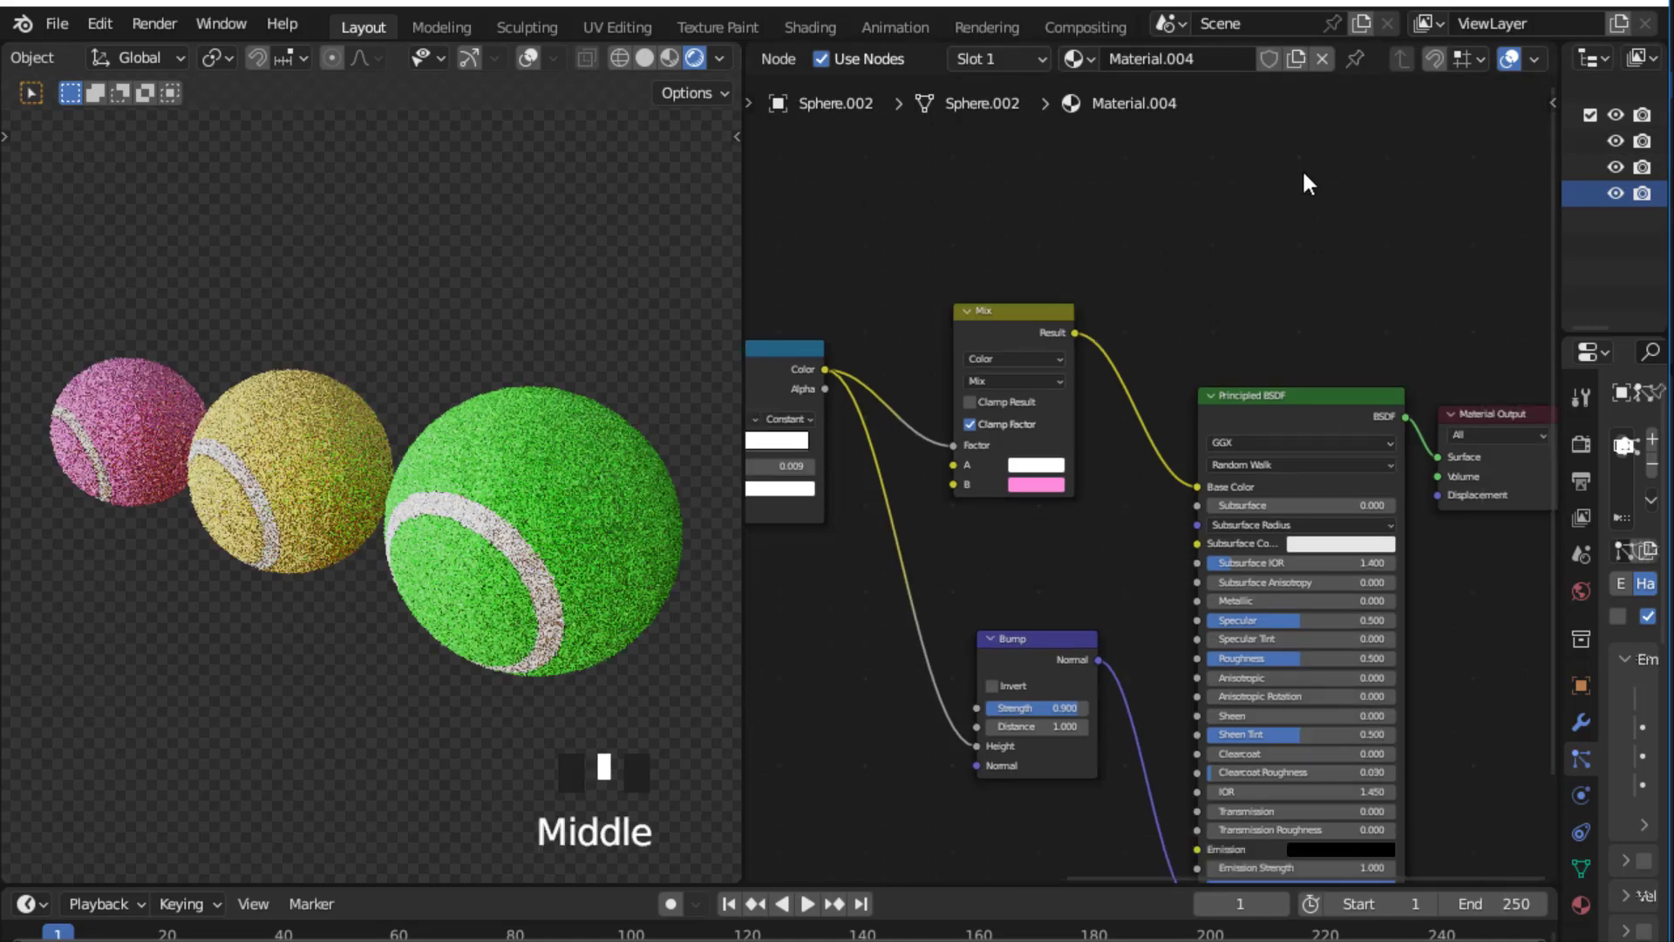
{"action": "middle_click_drag", "start_coordinate": [1321, 228], "coordinate": [1264, 141]}
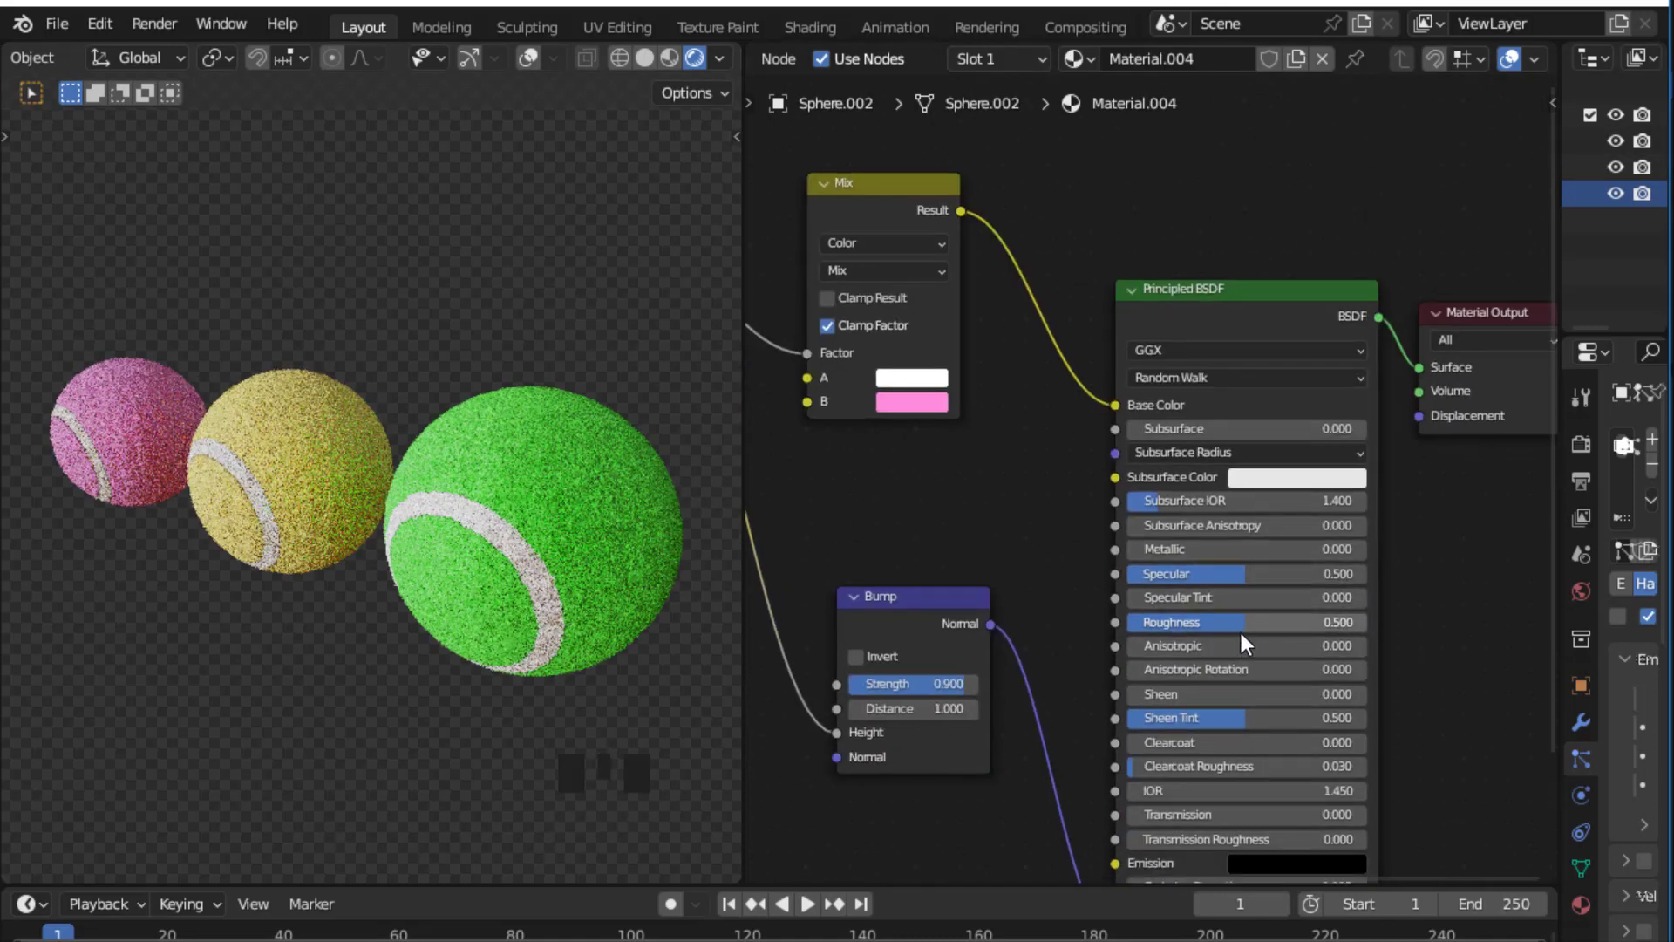
{"action": "left_click_drag", "start_coordinate": [1239, 629], "coordinate": [1319, 630]}
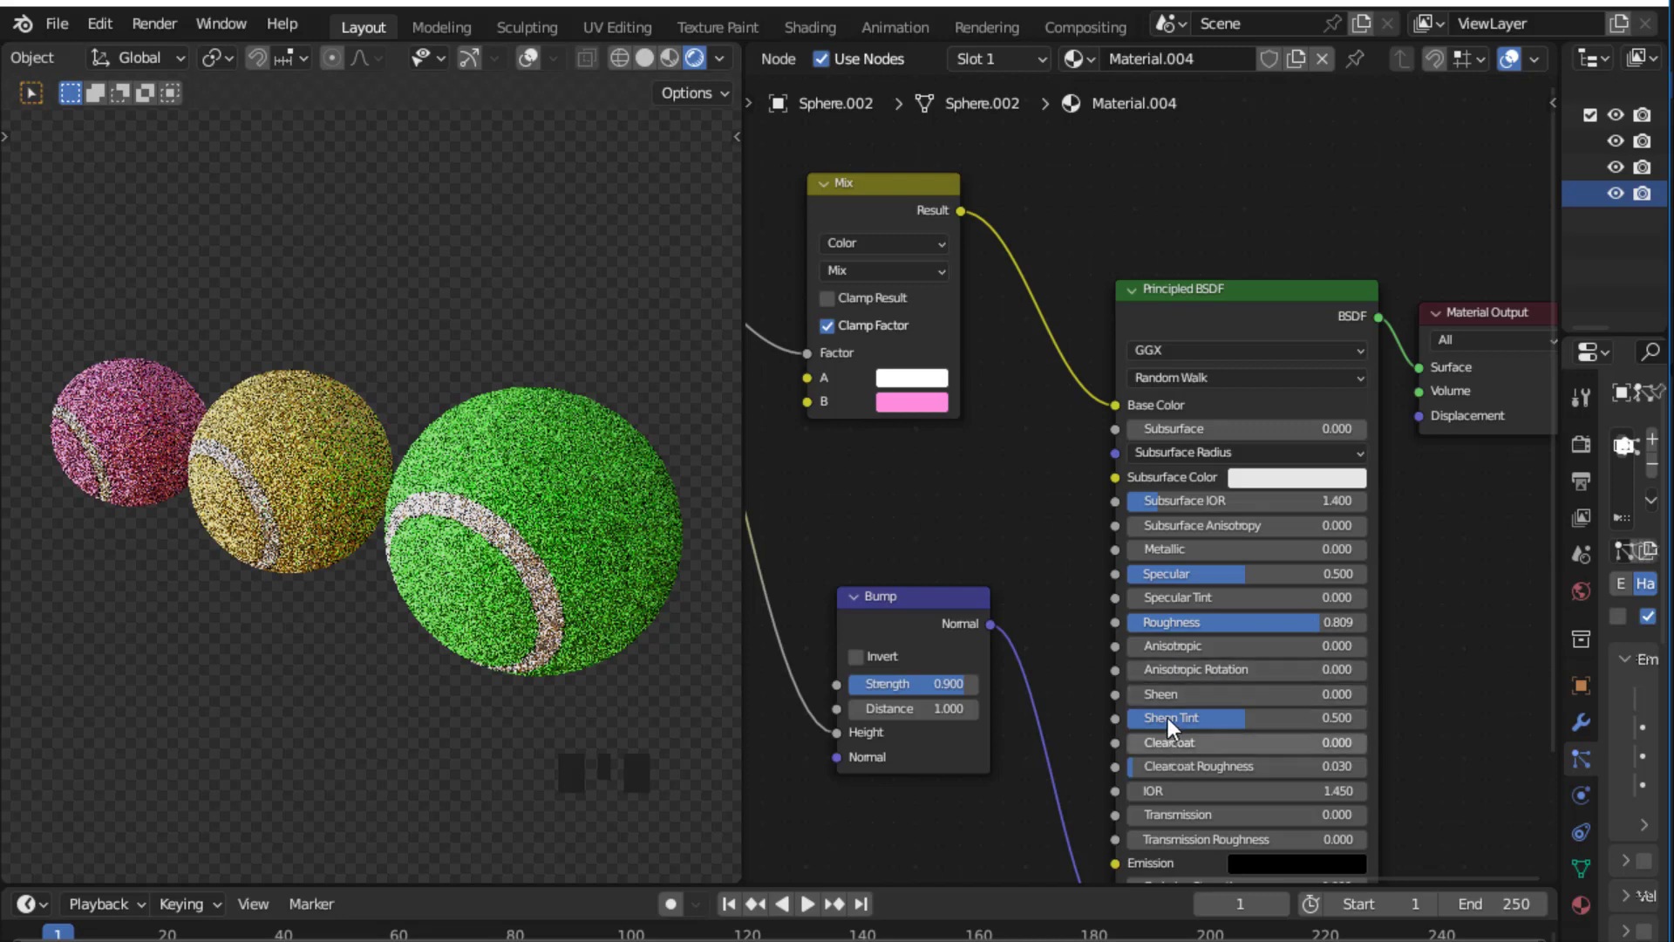
{"action": "left_click_drag", "start_coordinate": [1144, 694], "coordinate": [1366, 694]}
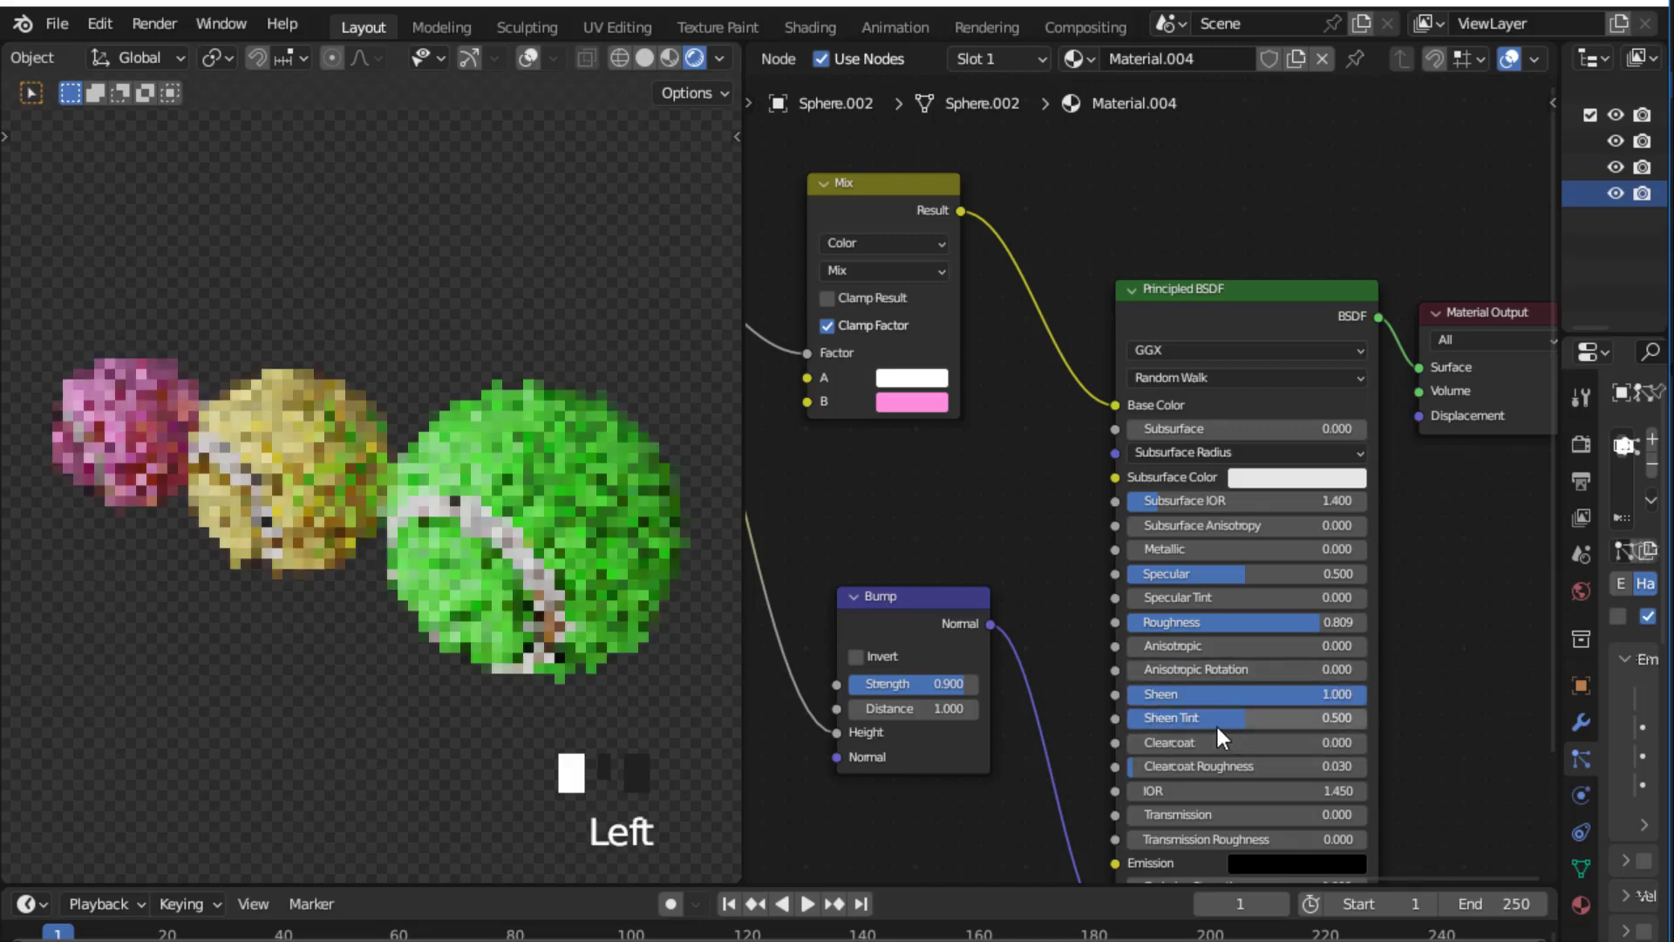
{"action": "left_click_drag", "start_coordinate": [1176, 721], "coordinate": [1367, 718]}
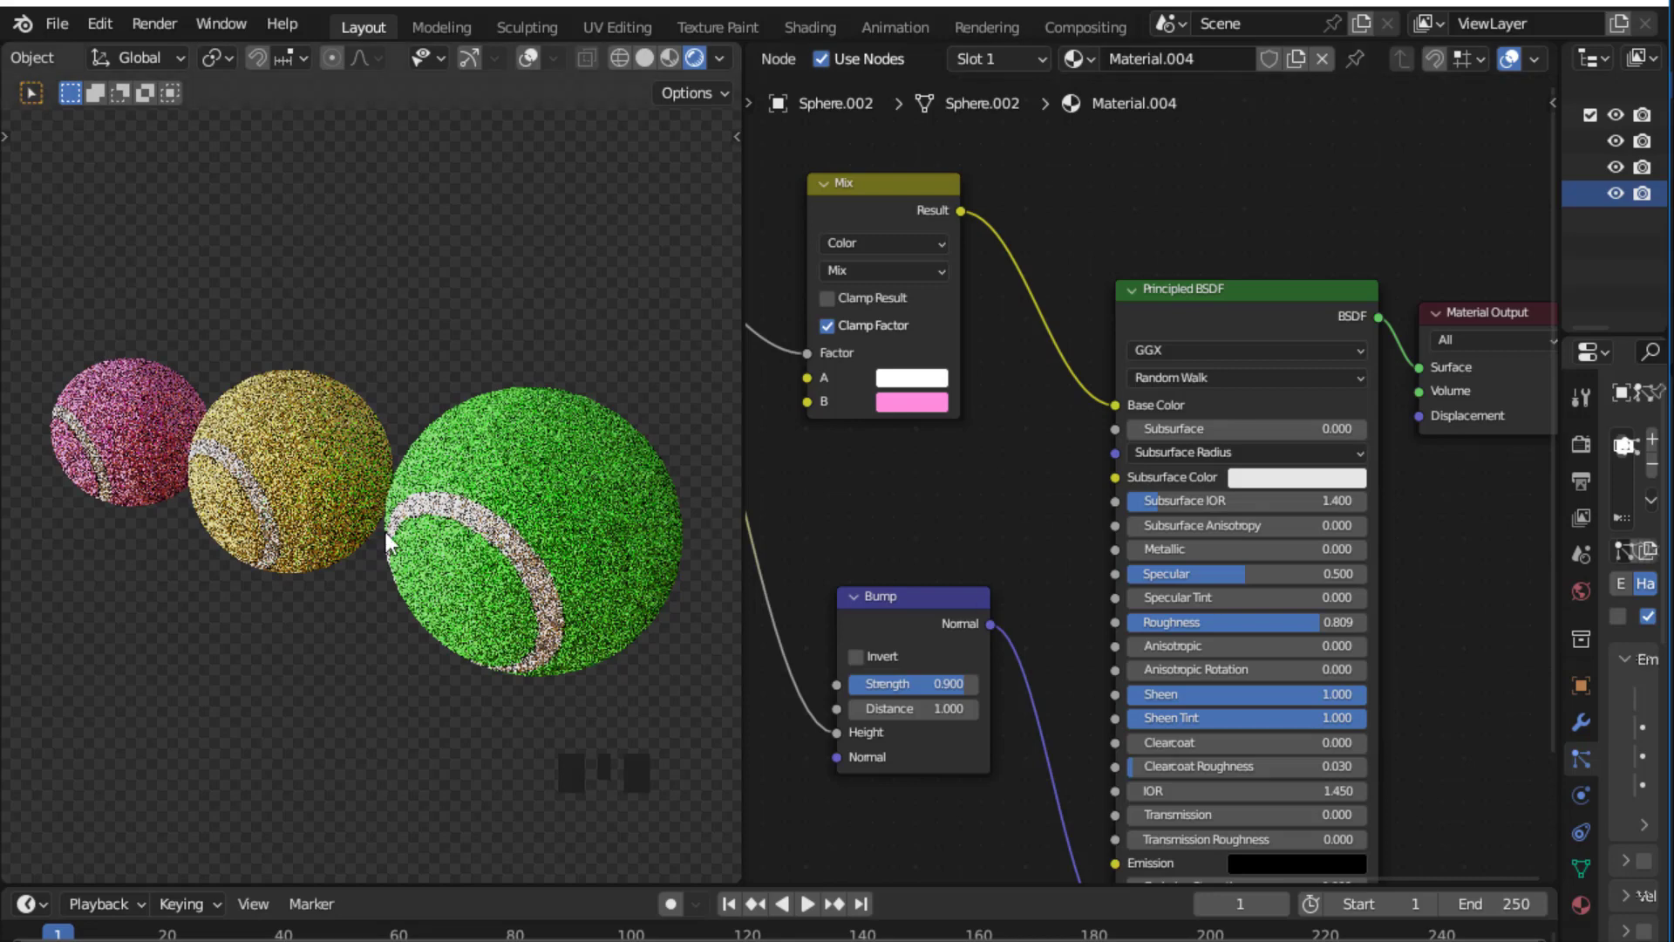
Step: Set the yellow ball's Principled BSDF to Roughness 0.841, Sheen Tint 1.000 and Sheen 1.000
{"action": "left_click", "coordinate": [557, 468]}
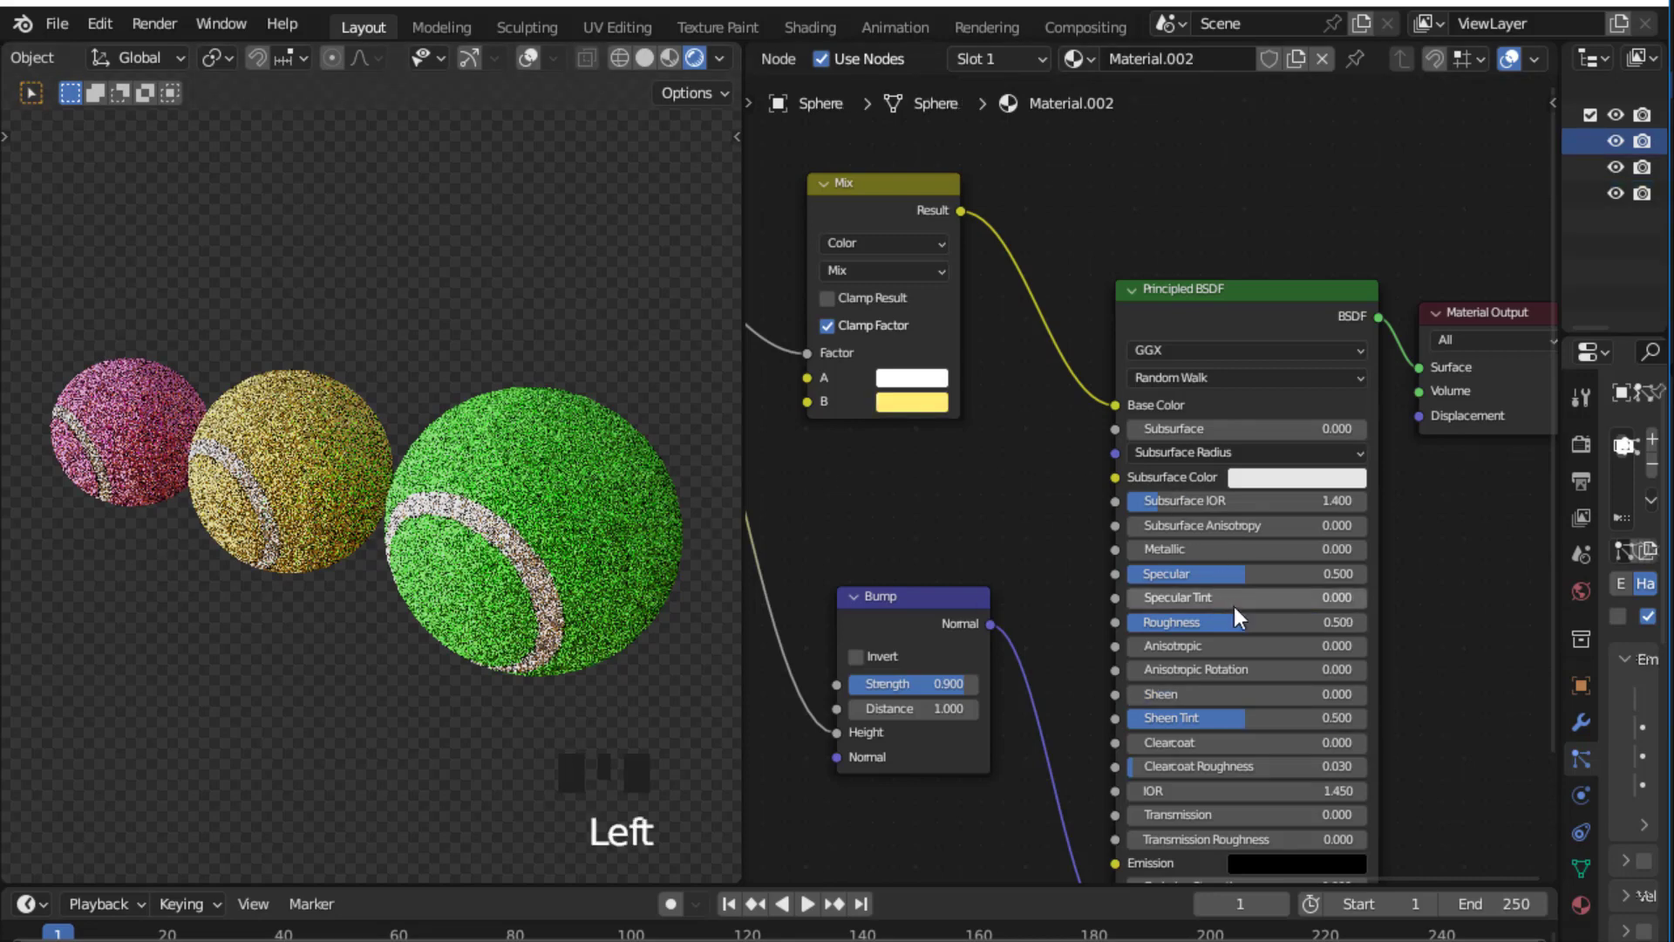
{"action": "left_click_drag", "start_coordinate": [1233, 622], "coordinate": [1317, 622]}
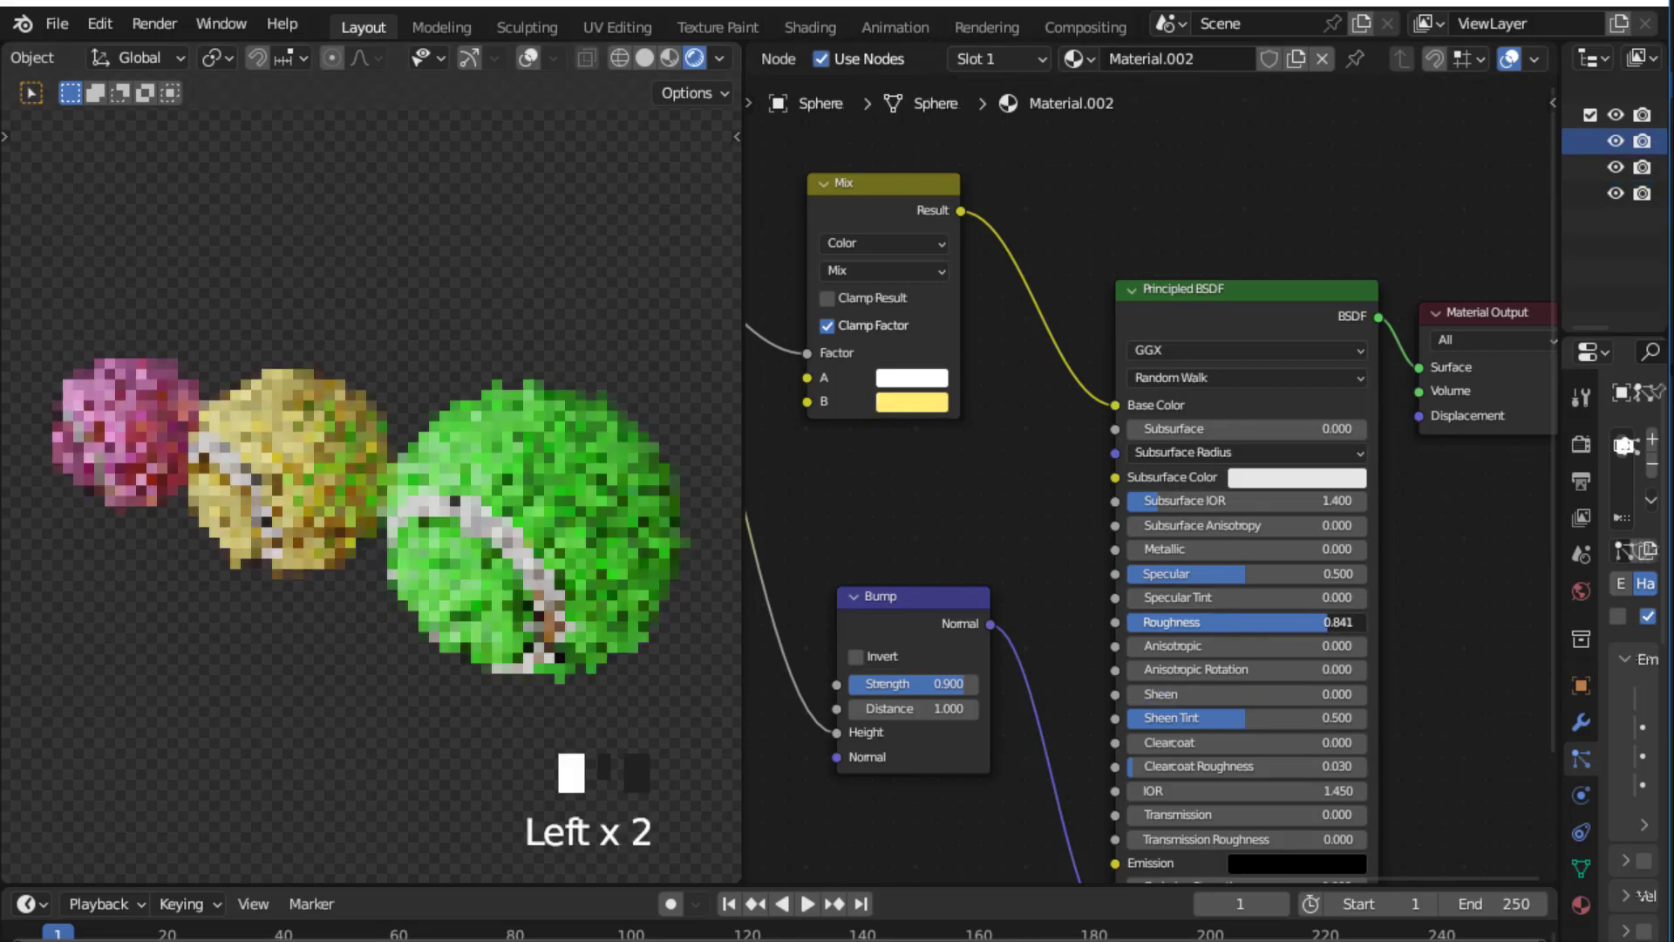
{"action": "left_click_drag", "start_coordinate": [1221, 713], "coordinate": [1365, 715]}
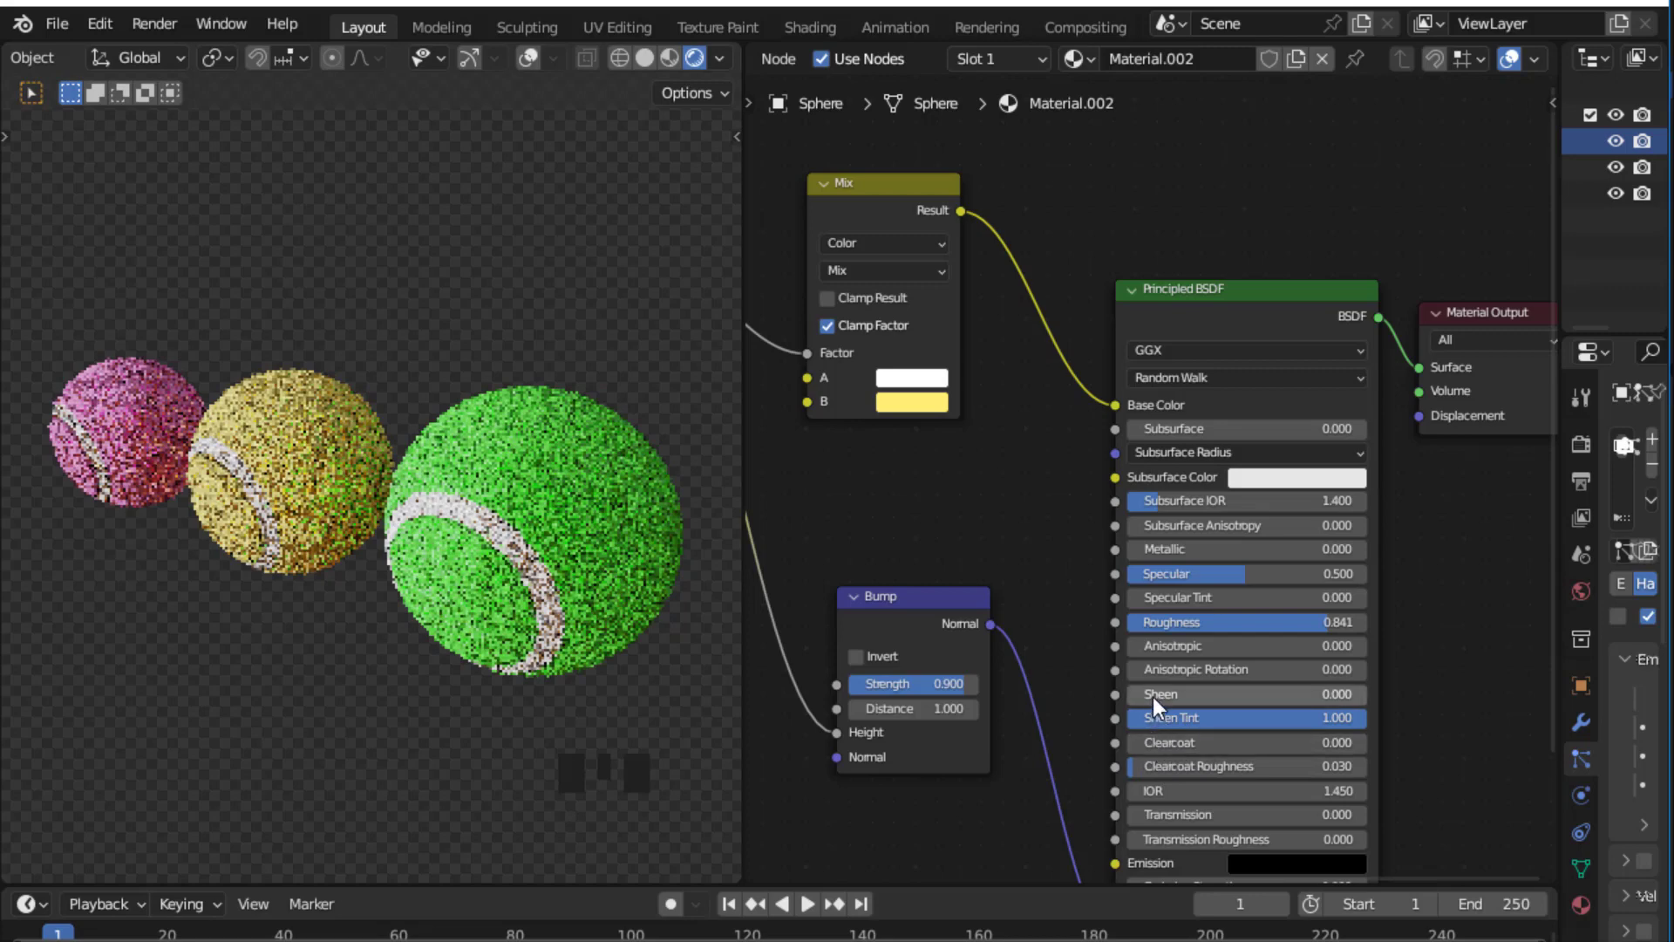
{"action": "left_click_drag", "start_coordinate": [1153, 697], "coordinate": [1365, 697]}
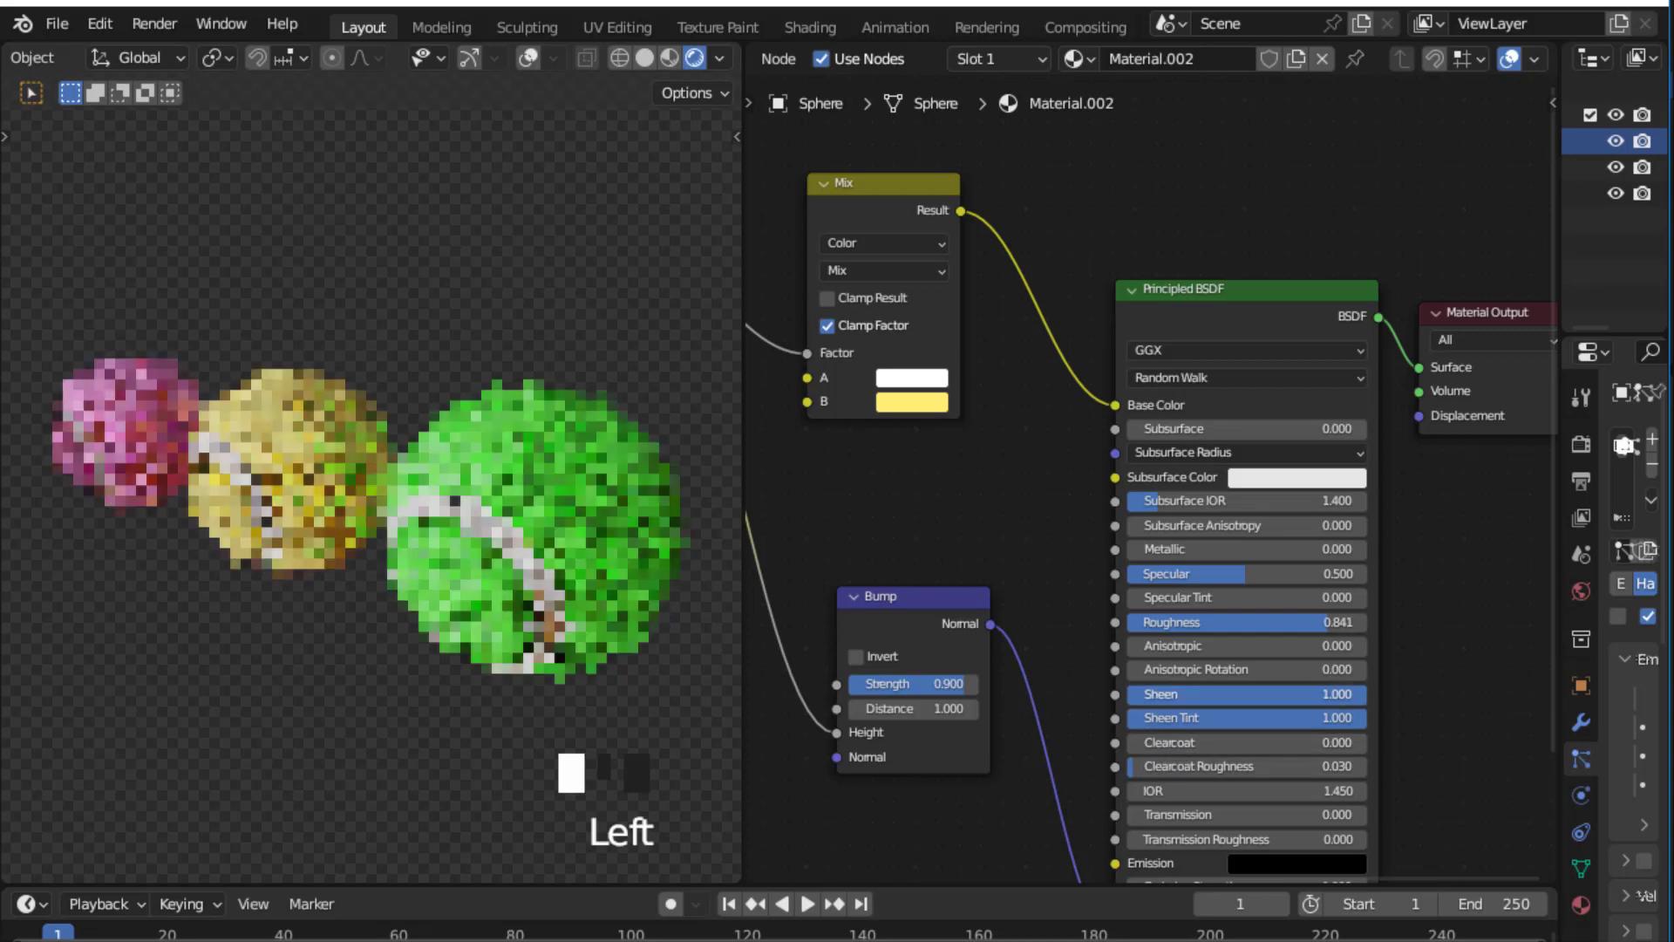
Step: Select the pink ball and check the Roughness value of its Principled BSDF
{"action": "left_click", "coordinate": [138, 436]}
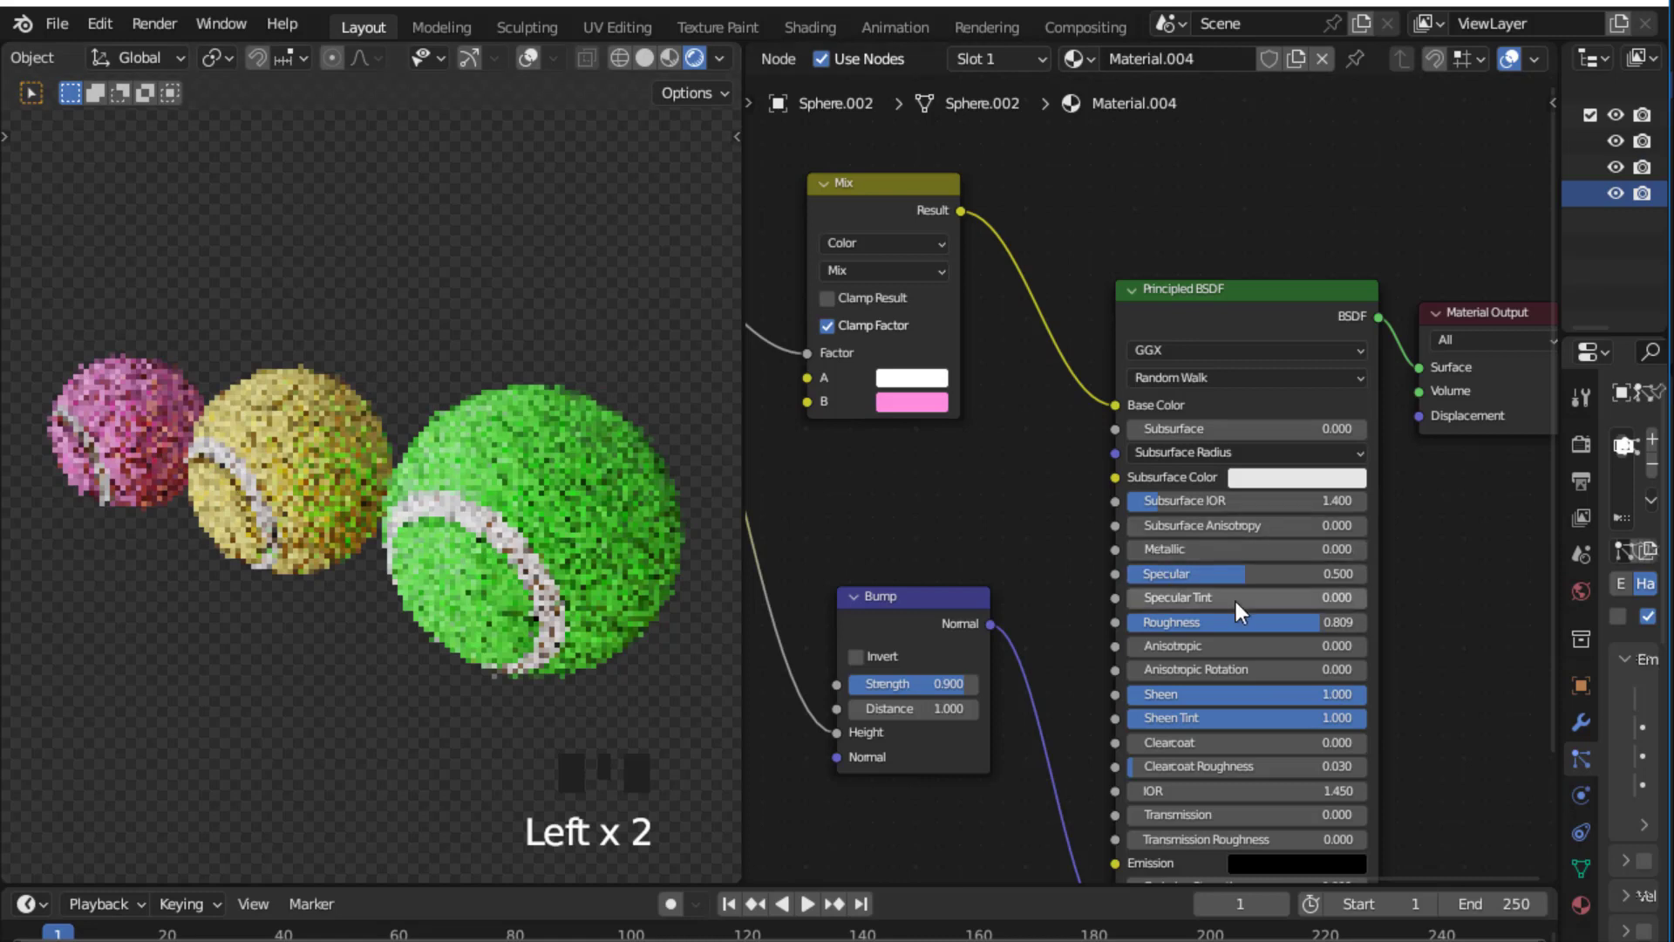
{"action": "left_click", "coordinate": [1301, 621]}
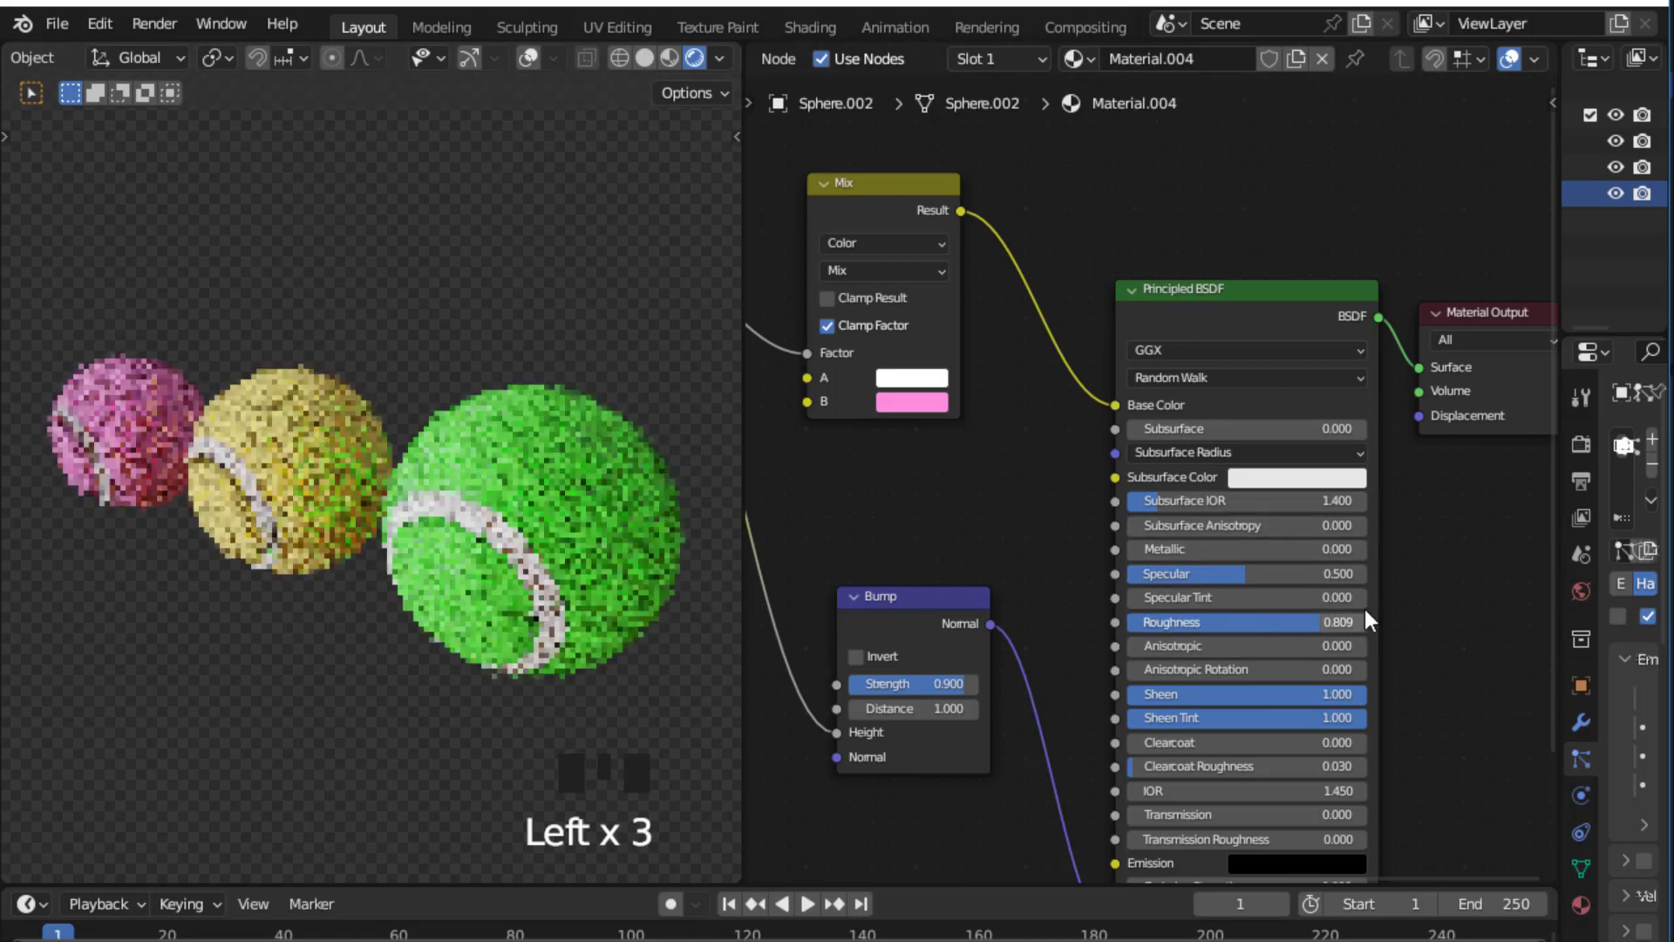
{"action": "left_click", "coordinate": [1391, 616]}
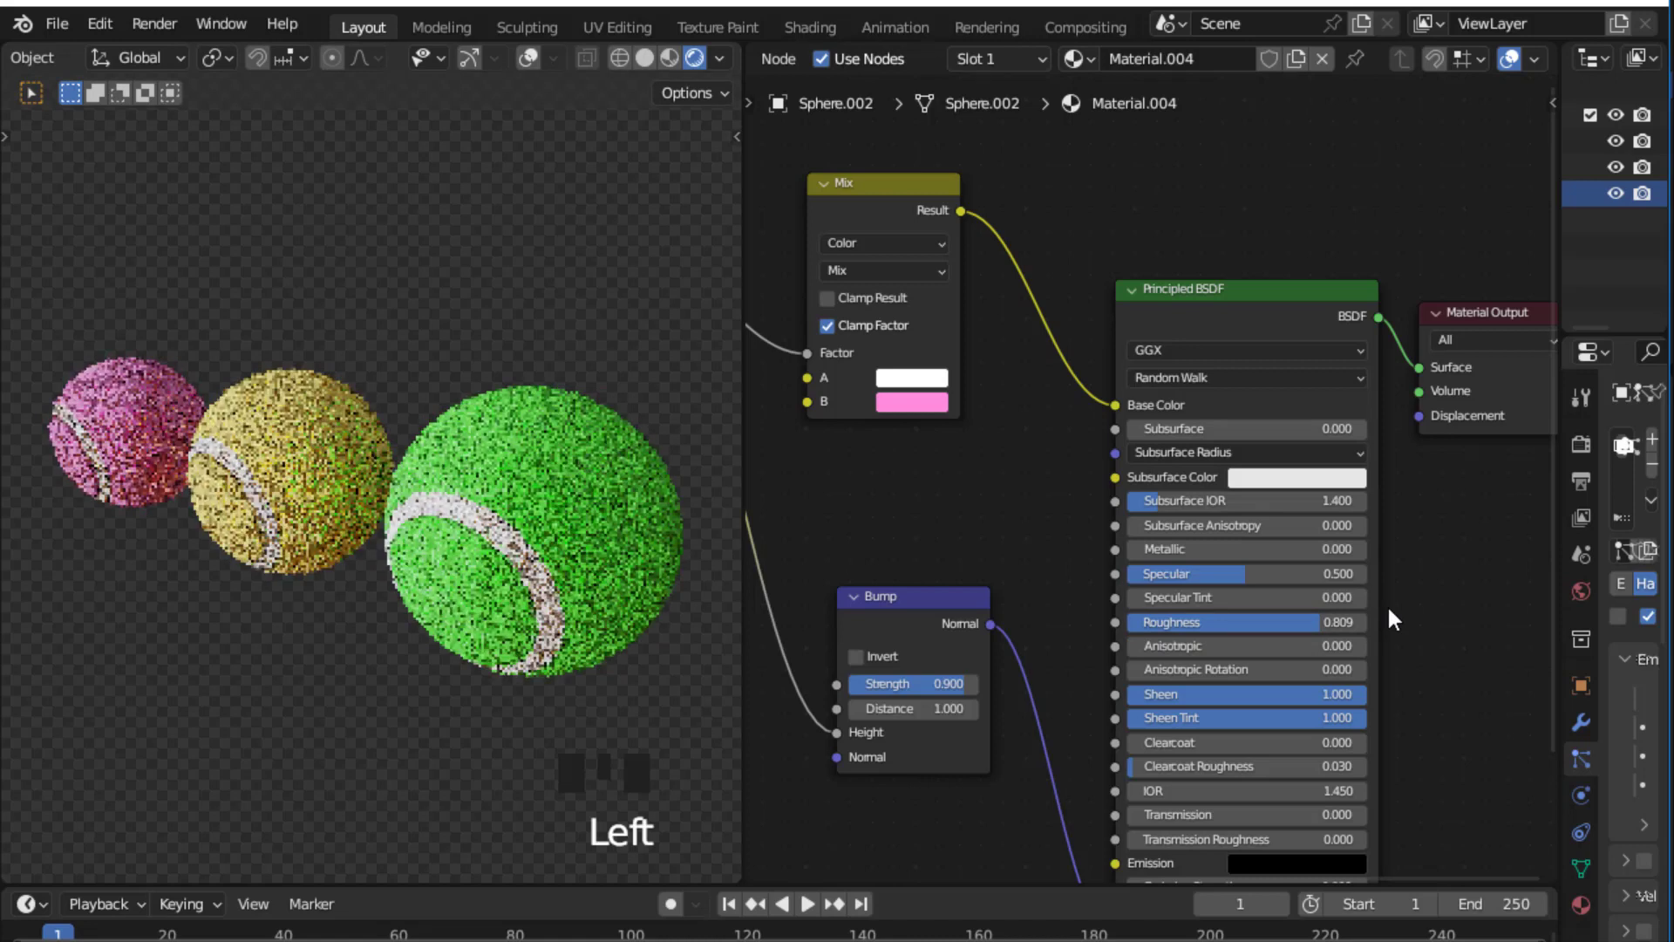